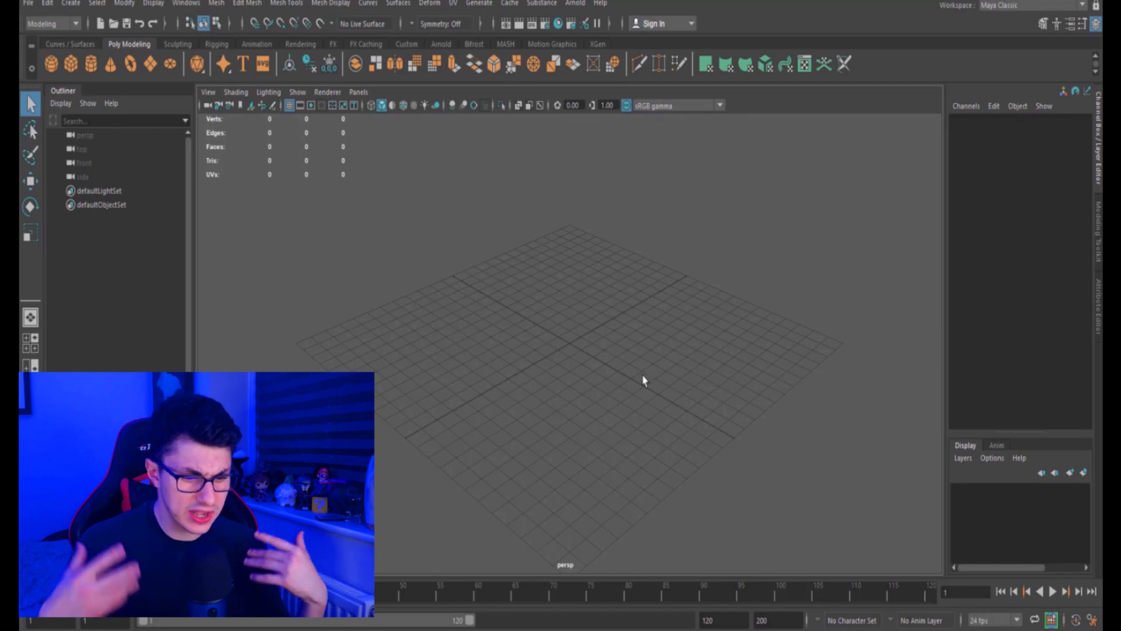
scroll(624, 304, down, 1)
scroll(635, 304, up, 1)
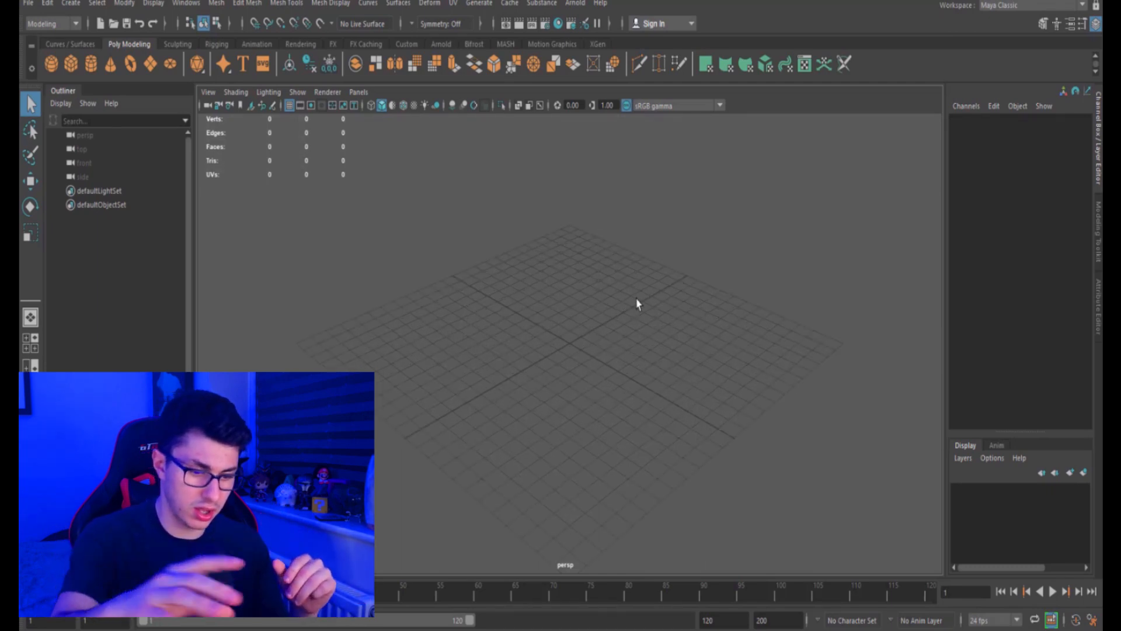
scroll(607, 349, down, 1)
alt+drag(601, 358, 601, 348)
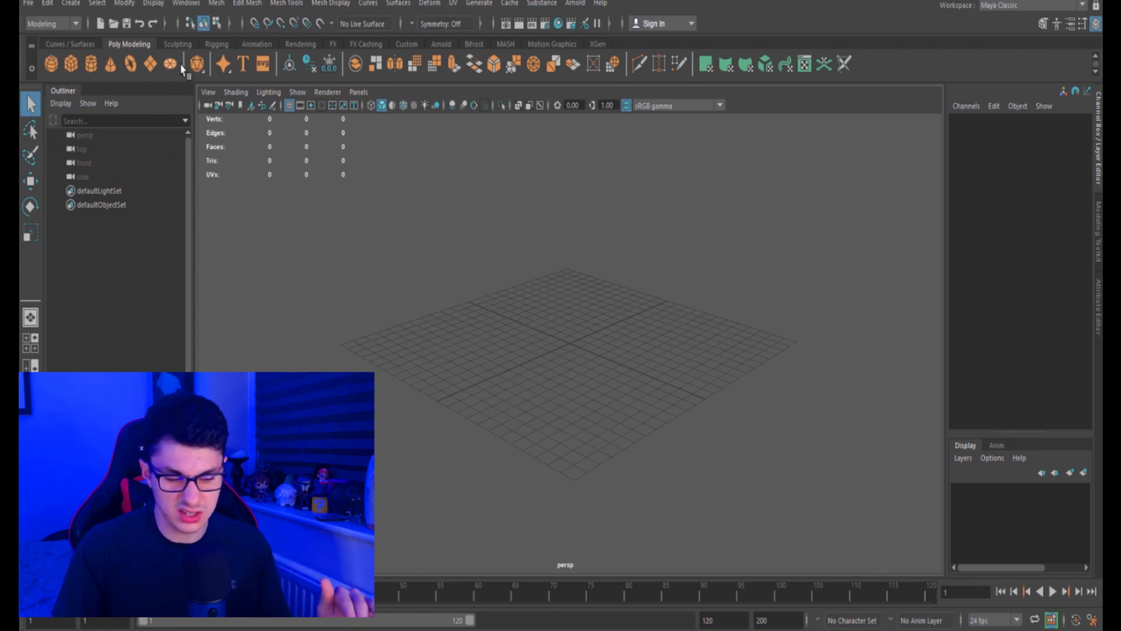
click(177, 45)
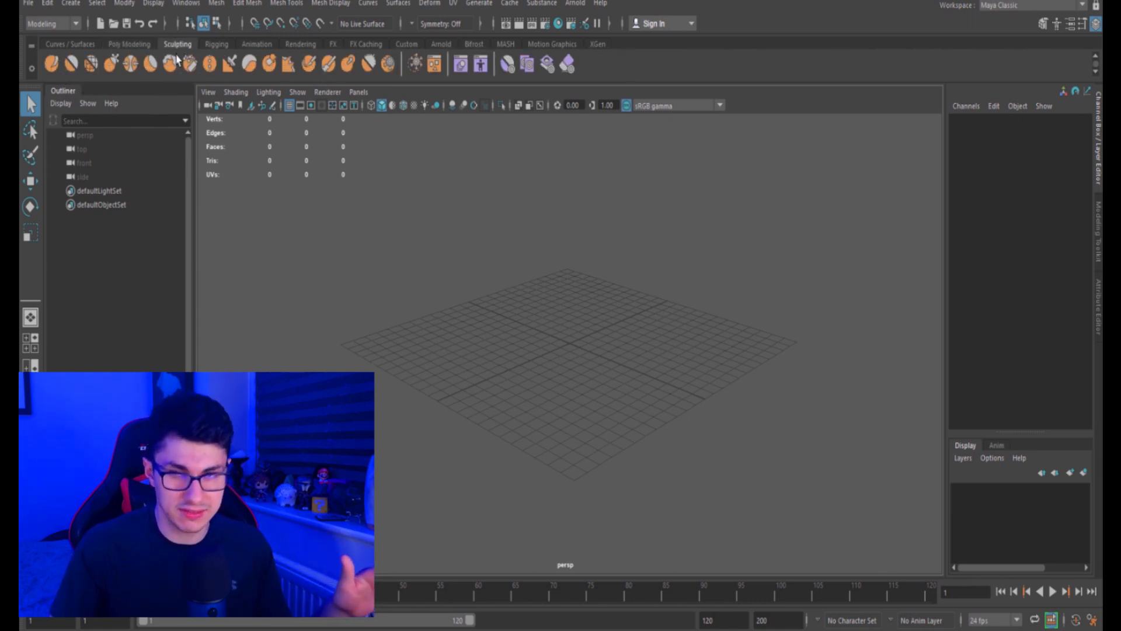
click(127, 46)
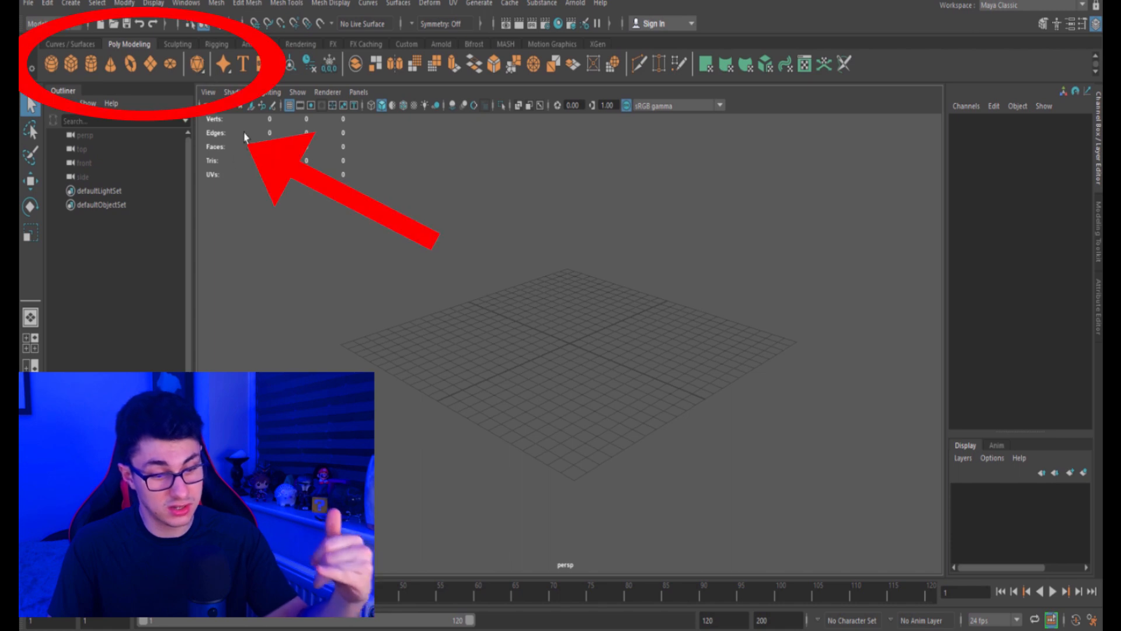
Create a polygon sphere at the grid centre with 8 axis subdivisions and 8 height subdivisions
click(54, 68)
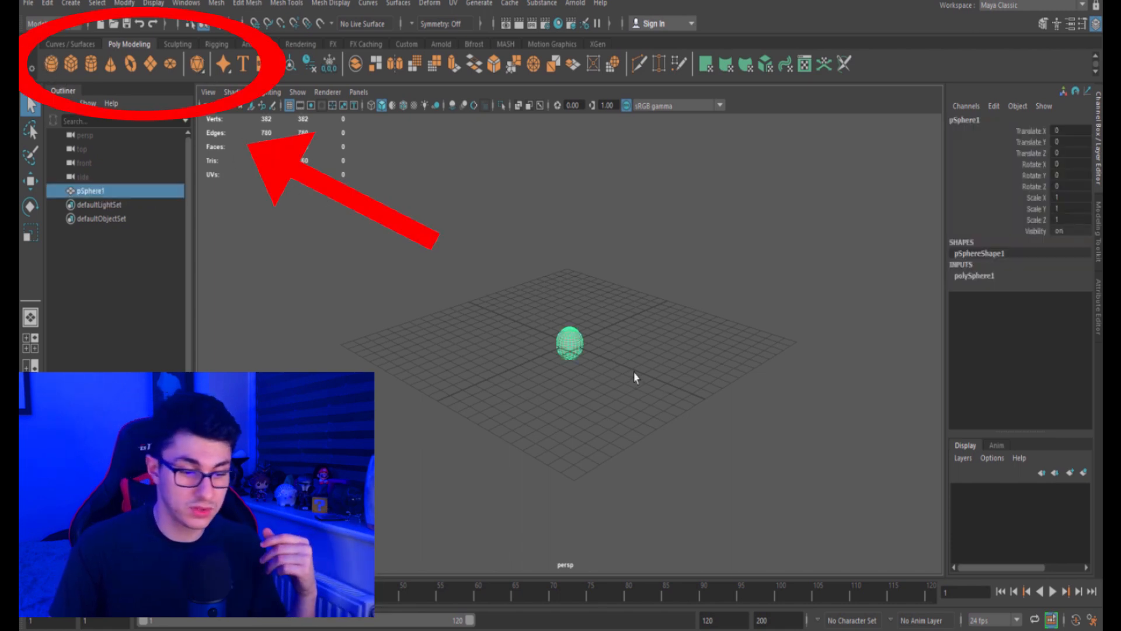
scroll(633, 373, up, 3)
scroll(661, 371, up, 2)
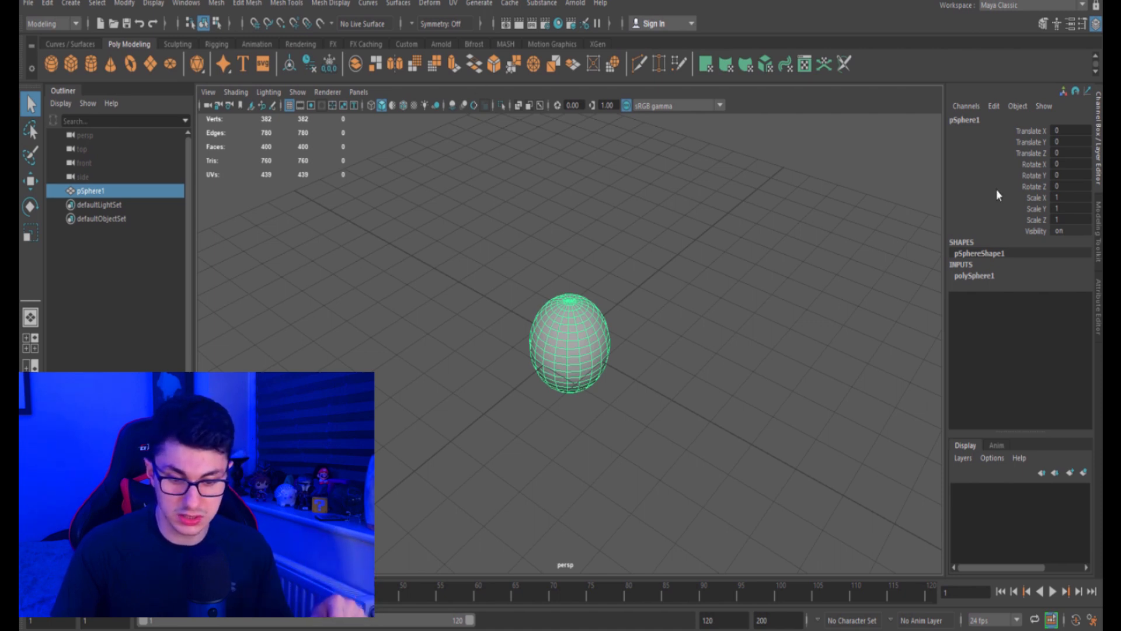
click(987, 275)
double_click(1060, 297)
text(8)
key(Return)
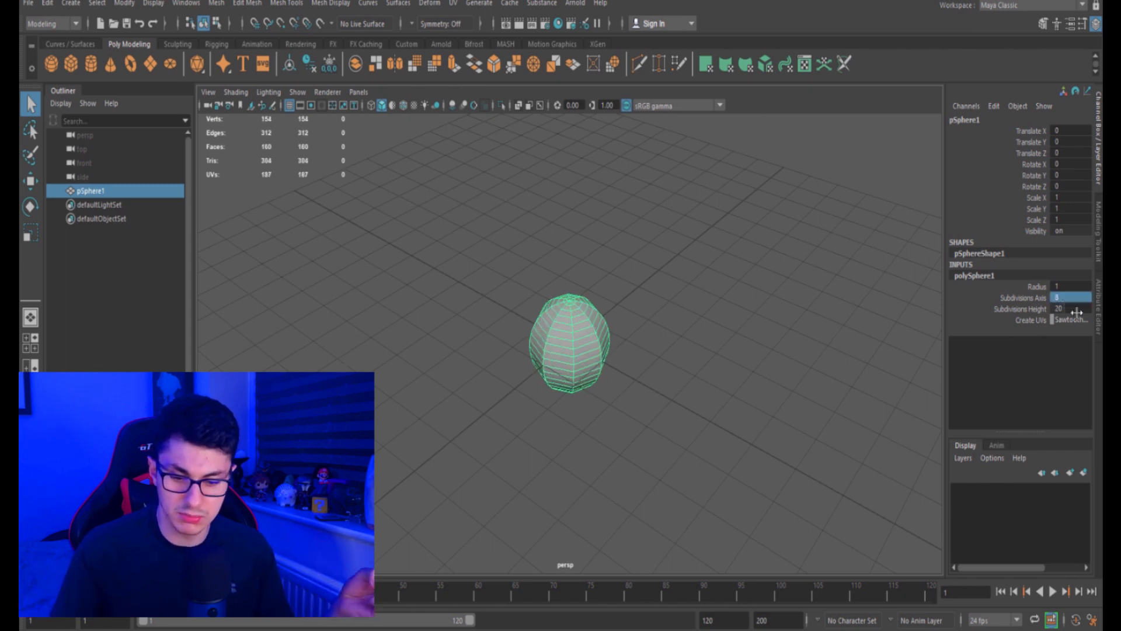
double_click(1079, 309)
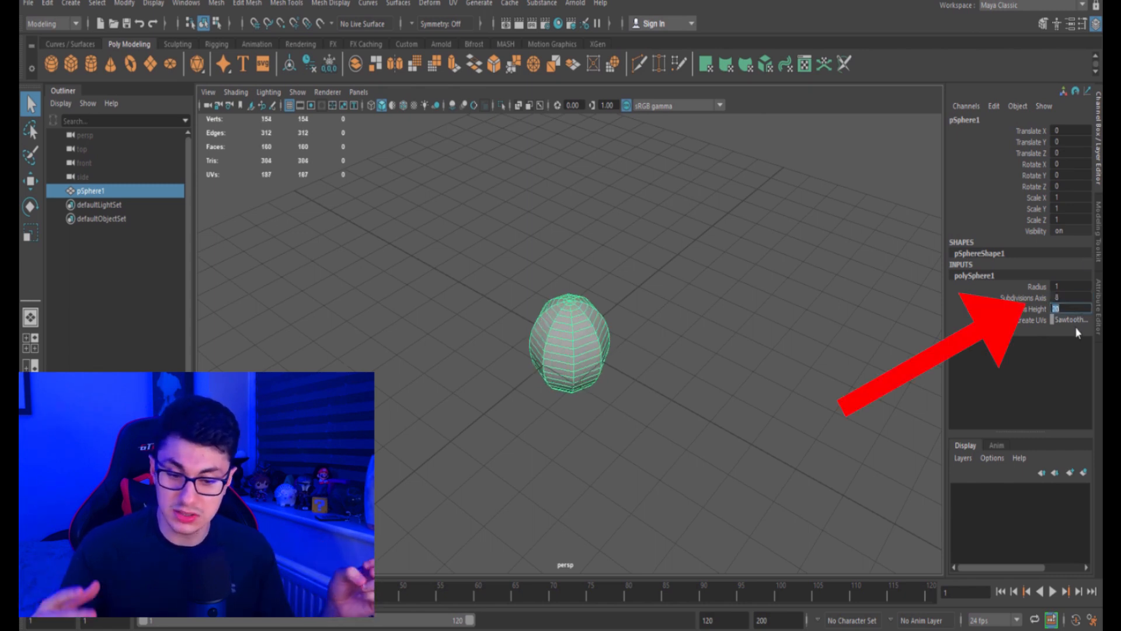
text(8)
key(Return)
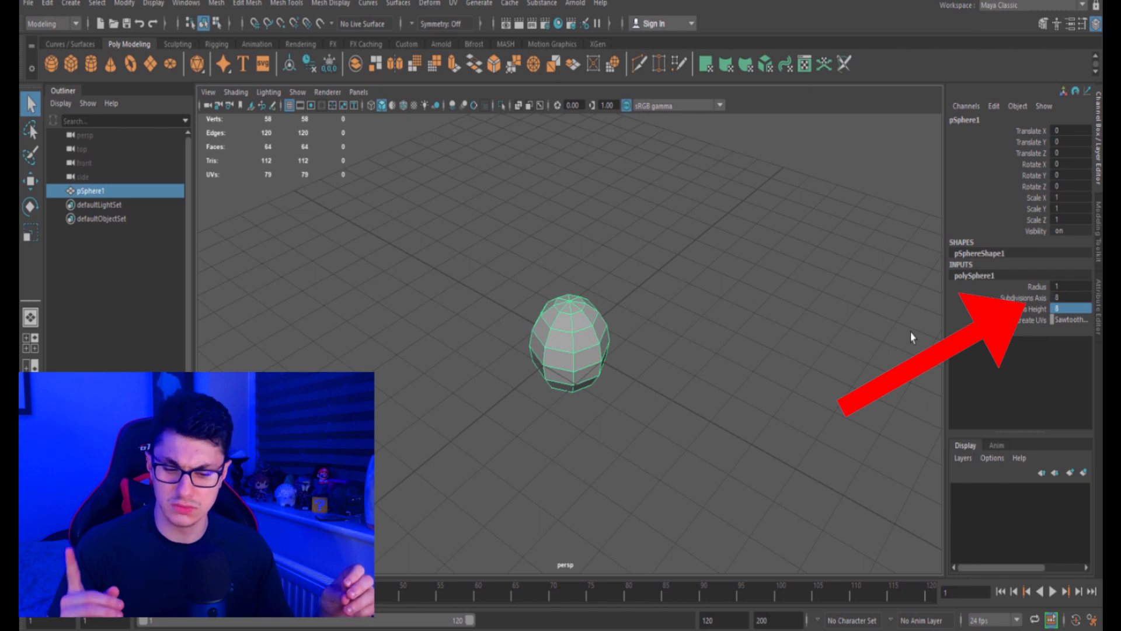
Try the sphere with 10 axis subdivisions and 10 height subdivisions
scroll(699, 344, up, 4)
double_click(1073, 297)
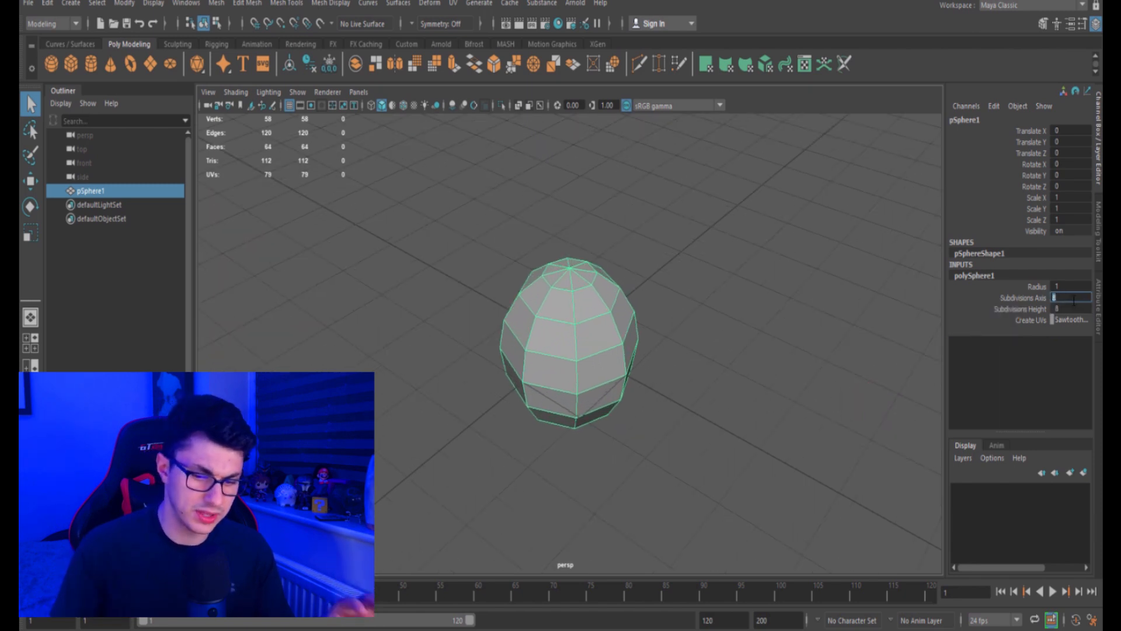
text(10)
key(Return)
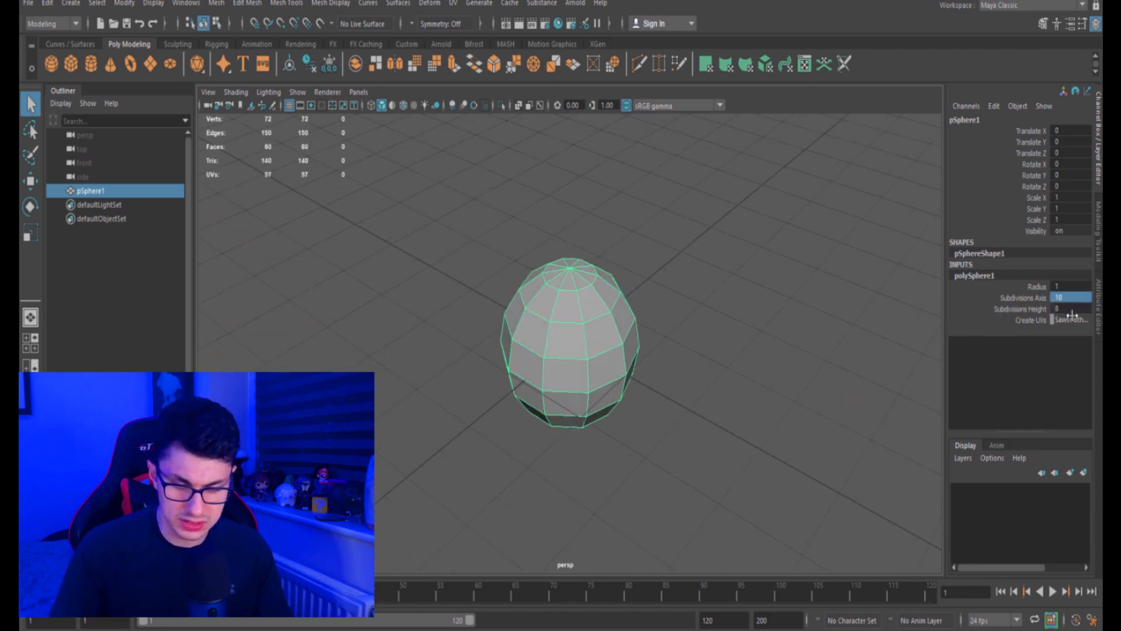
double_click(1070, 309)
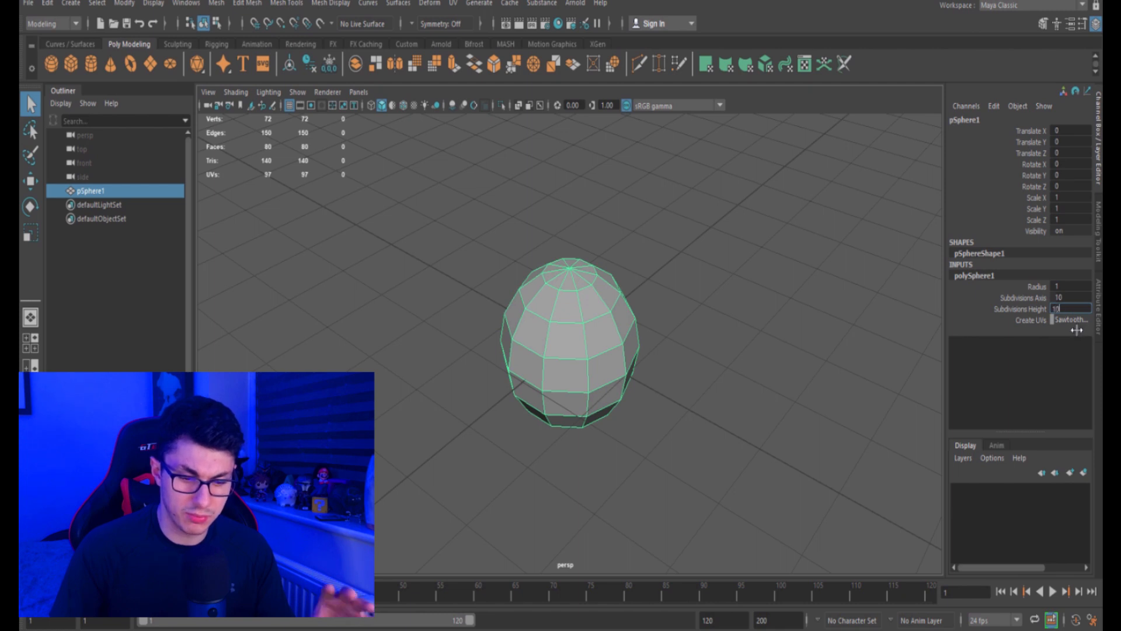
text(10)
key(Return)
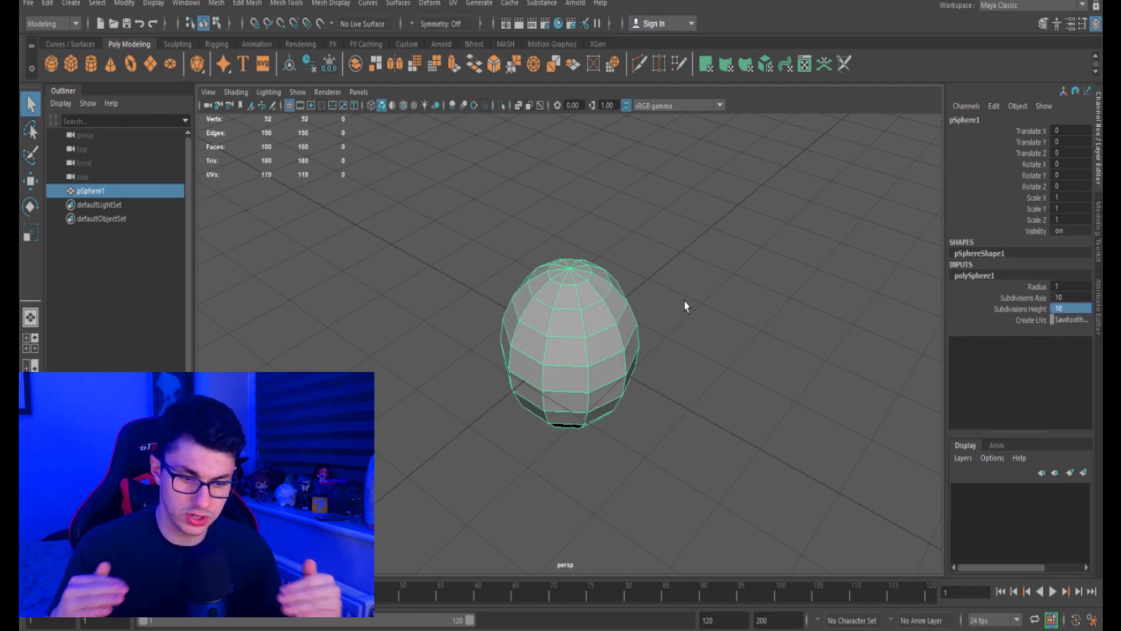
click(753, 316)
Push the sphere's upper inner vertex ring downward, then lower the centre pole vertex to form a hollow in the top
alt+drag(770, 308, 739, 328)
alt+drag(630, 368, 627, 388)
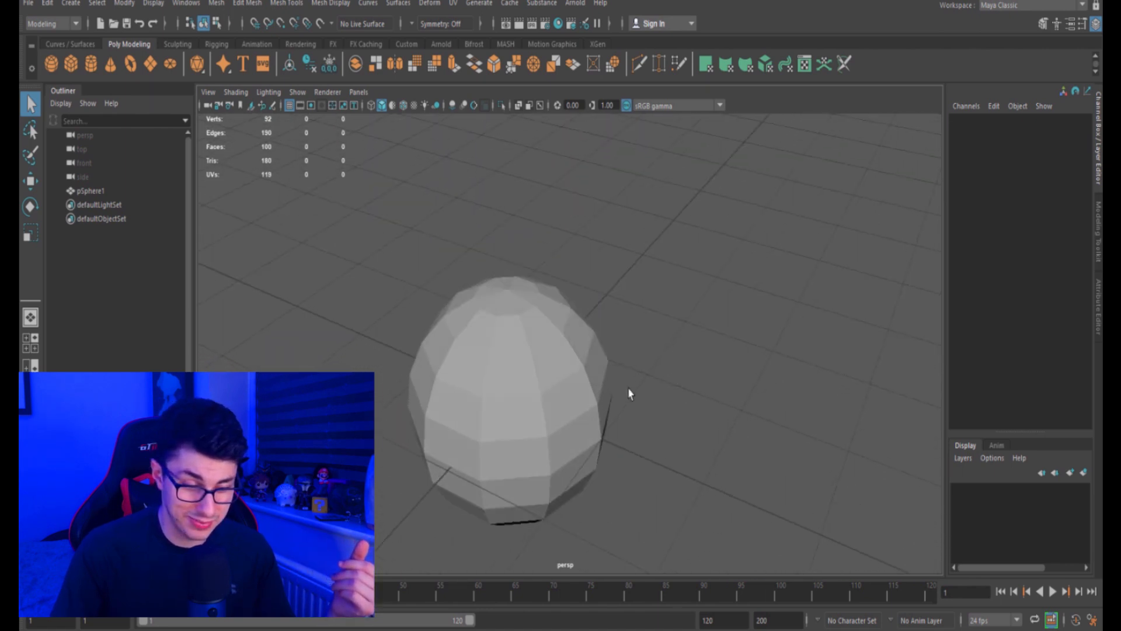
alt+middle_drag(628, 389, 632, 309)
alt+drag(633, 309, 582, 314)
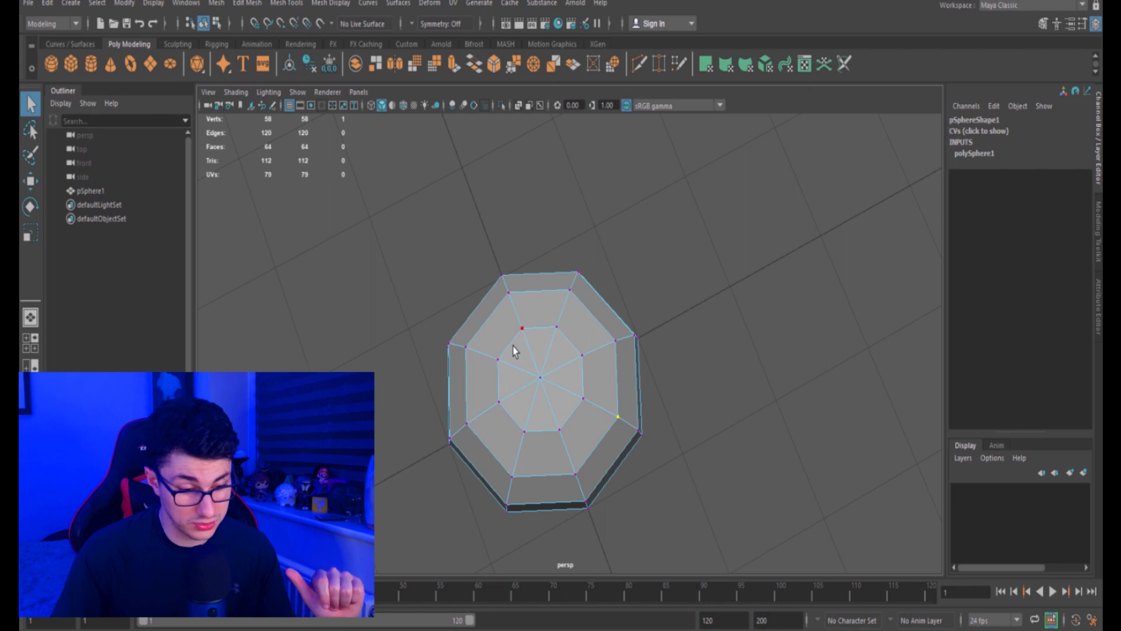
click(527, 341)
shift+double_click(550, 351)
alt+drag(578, 387, 653, 296)
key(w)
drag(552, 222, 555, 261)
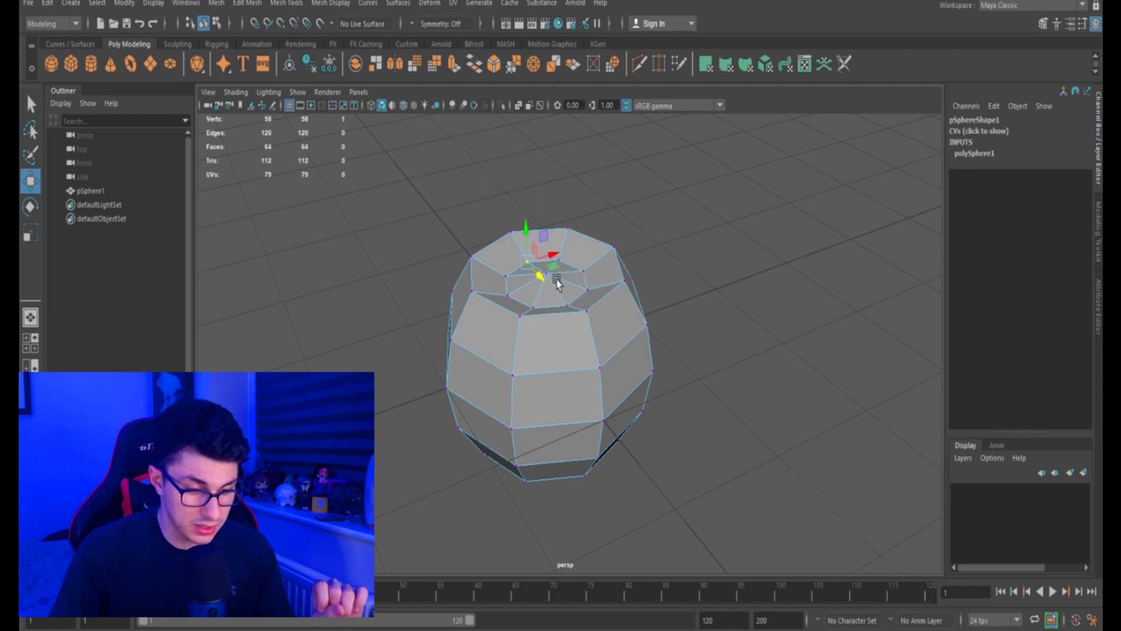
drag(554, 248, 557, 266)
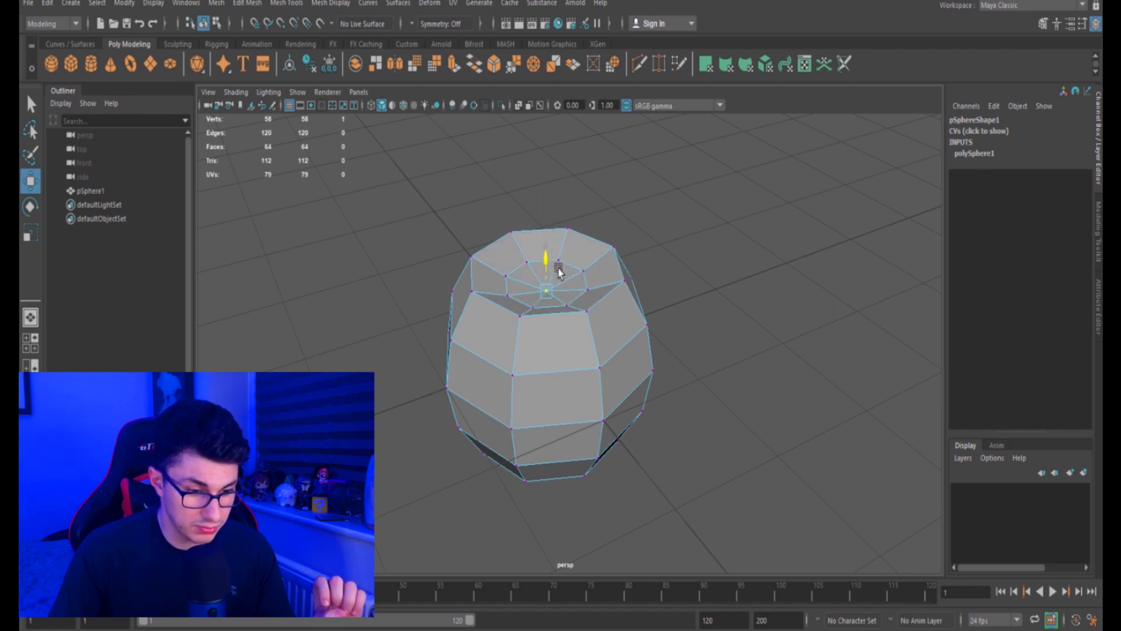
Select the rim edge loop surrounding the hollow and bevel it
alt+drag(495, 241, 523, 240)
scroll(575, 173, up, 2)
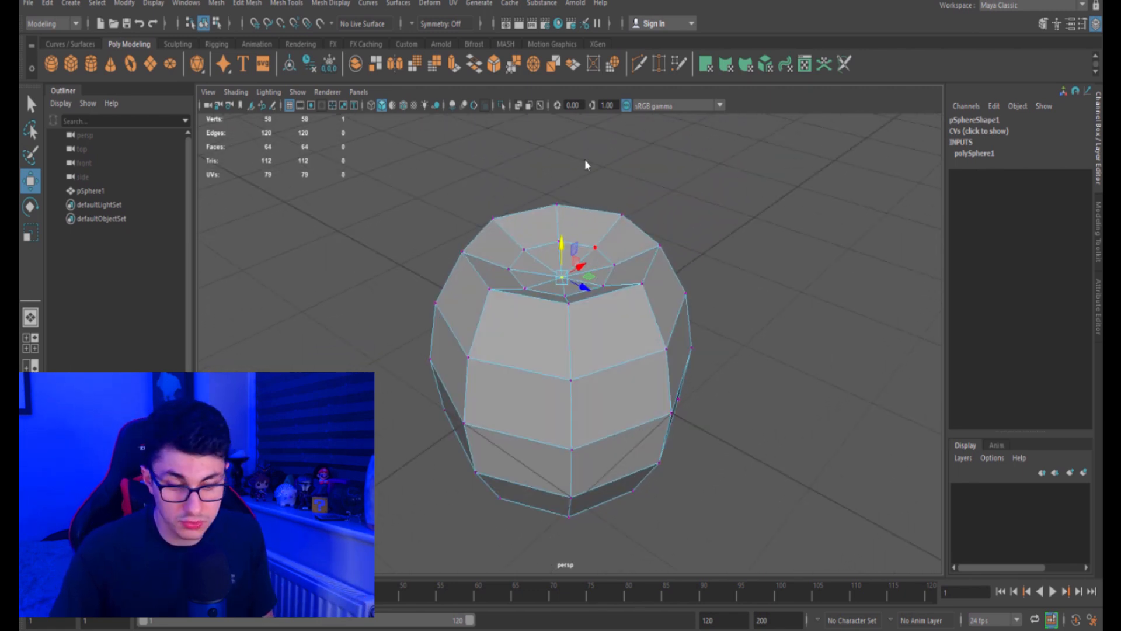
key(F10)
double_click(588, 247)
drag(571, 239, 513, 268)
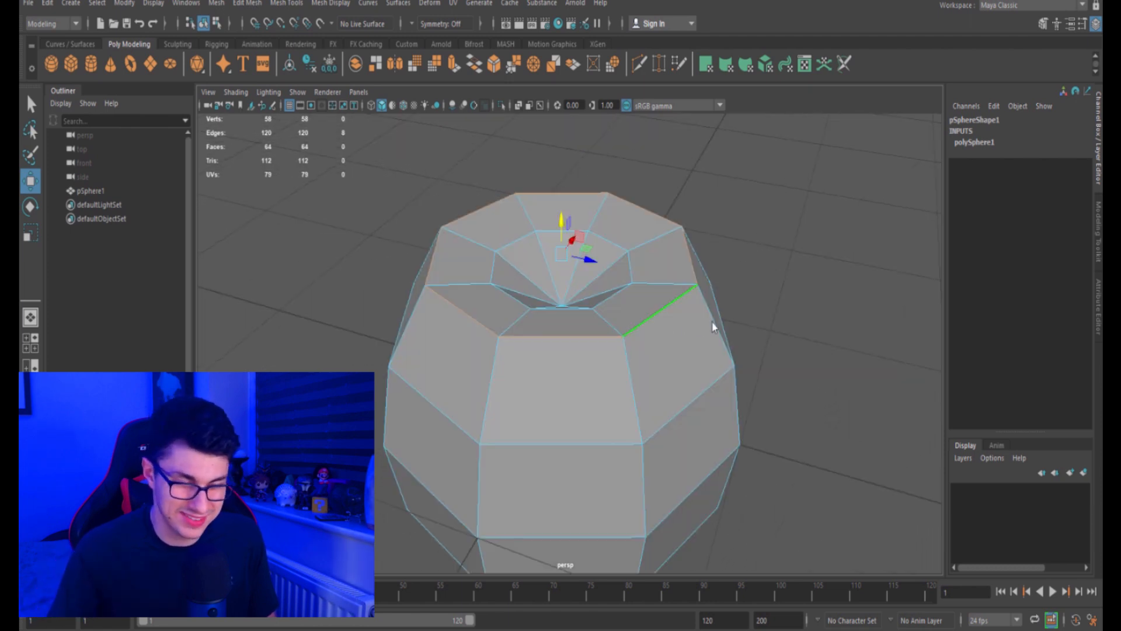
key(ctrl+b)
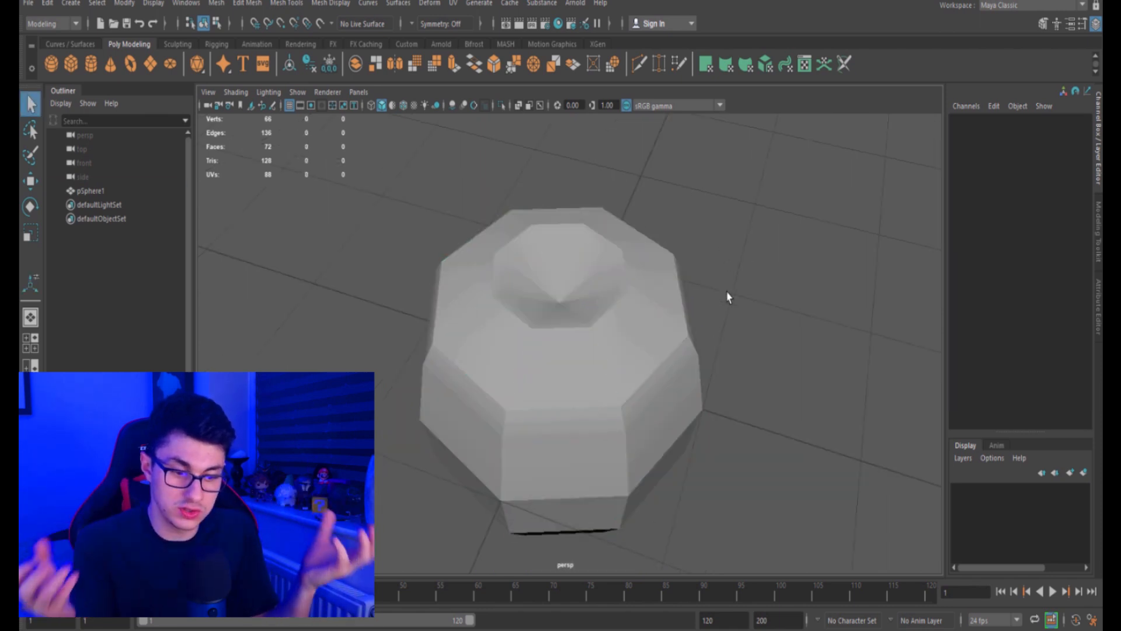
Select the edge loop around the hollow's opening and scale it to adjust the shape of the top
alt+drag(728, 298, 658, 323)
scroll(712, 295, up, 2)
click(671, 333)
right_drag(649, 322, 635, 278)
double_click(631, 297)
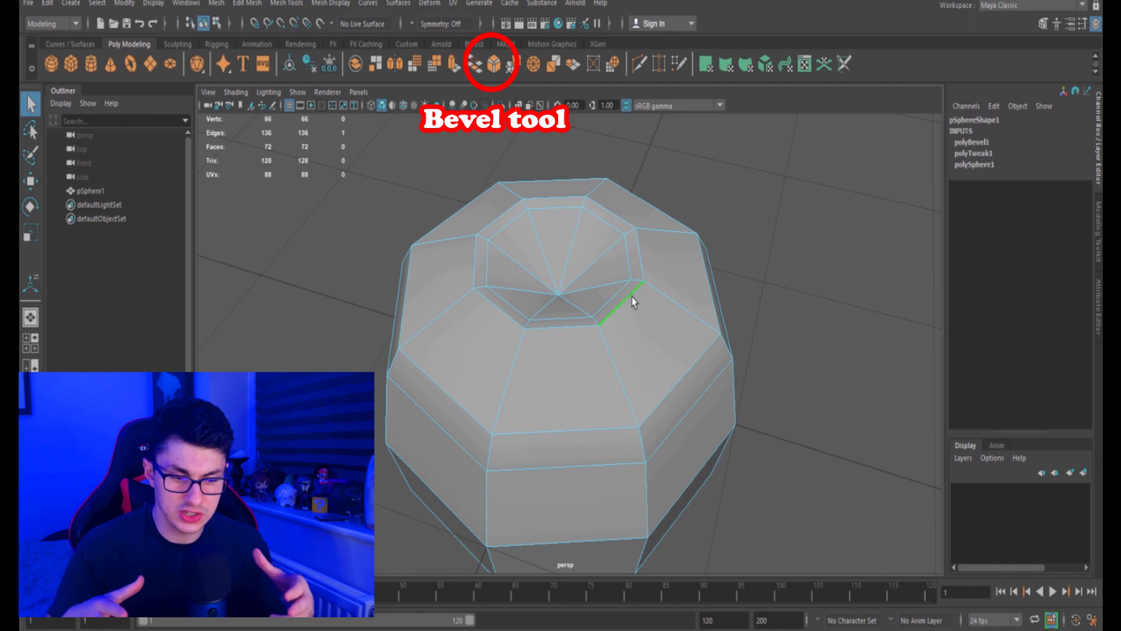
key(e)
key(r)
drag(571, 258, 539, 332)
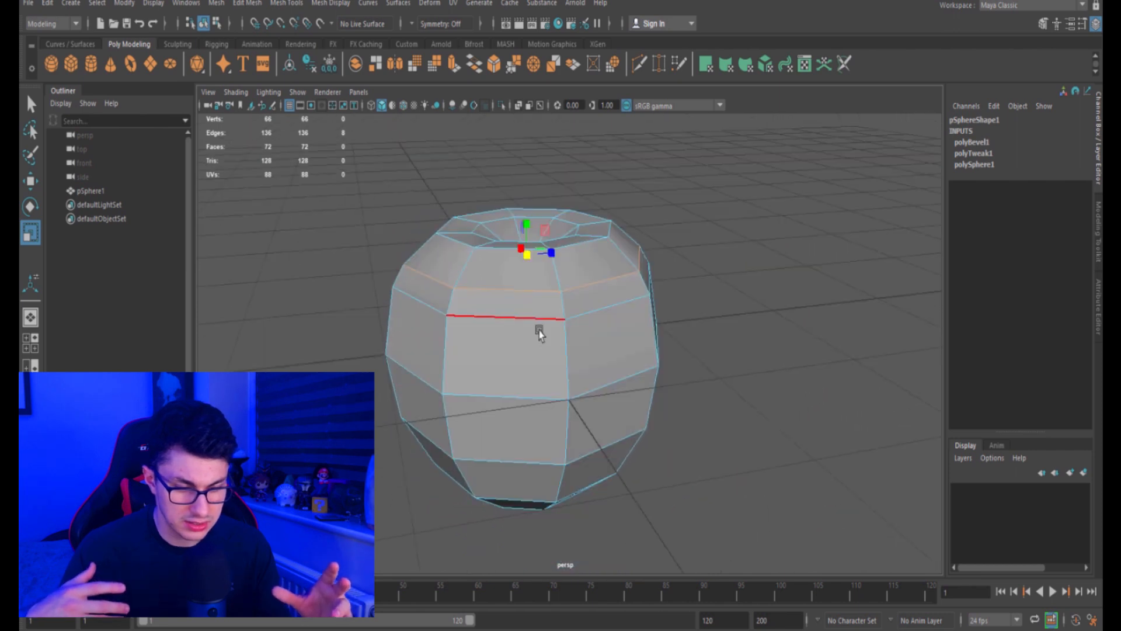
Move the edge loop just below the body's upper shoulder downward to even out the side profile
double_click(539, 326)
key(w)
drag(541, 253, 545, 293)
key(r)
Select a column of horizontal edges down one side of the body and connect them with a vertical line of edges
alt+drag(631, 320, 593, 305)
key(w)
click(582, 337)
shift+click(588, 378)
shift+click(558, 307)
double_click(579, 429)
alt+drag(578, 428, 602, 377)
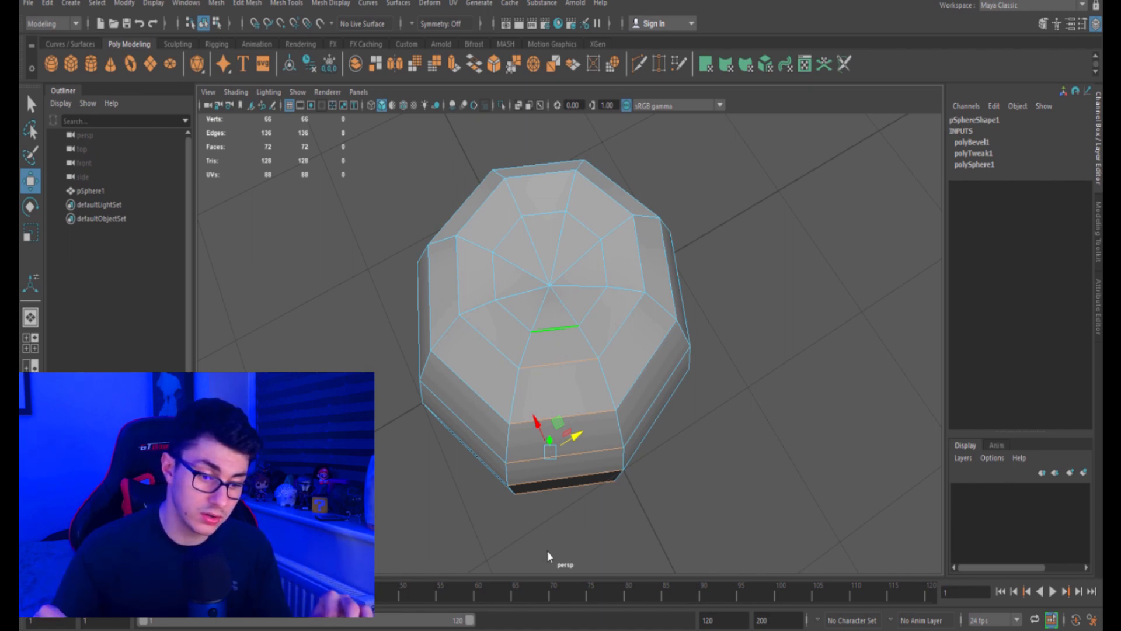
key(g)
mouse_move(581, 442)
alt+mouse_down()
mouse_move(591, 404)
mouse_move(588, 431)
alt+mouse_up()
key(w)
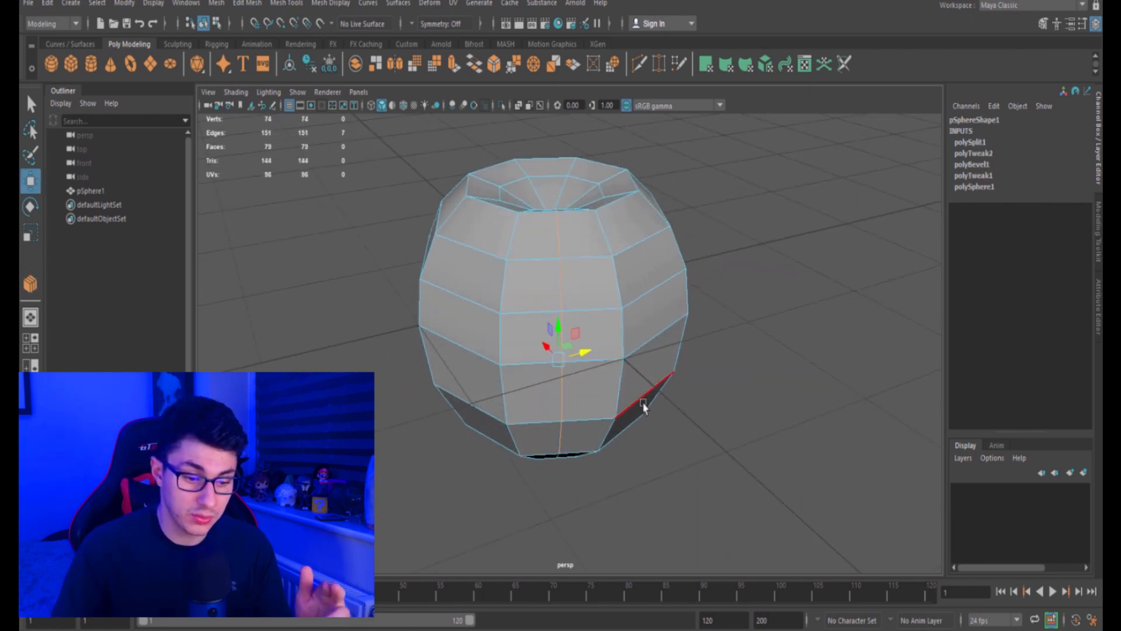
Select the horizontal edges of another side column and connect them vertically with 1 segment
alt+drag(605, 317, 566, 251)
click(565, 232)
click(565, 240)
shift+double_click(566, 284)
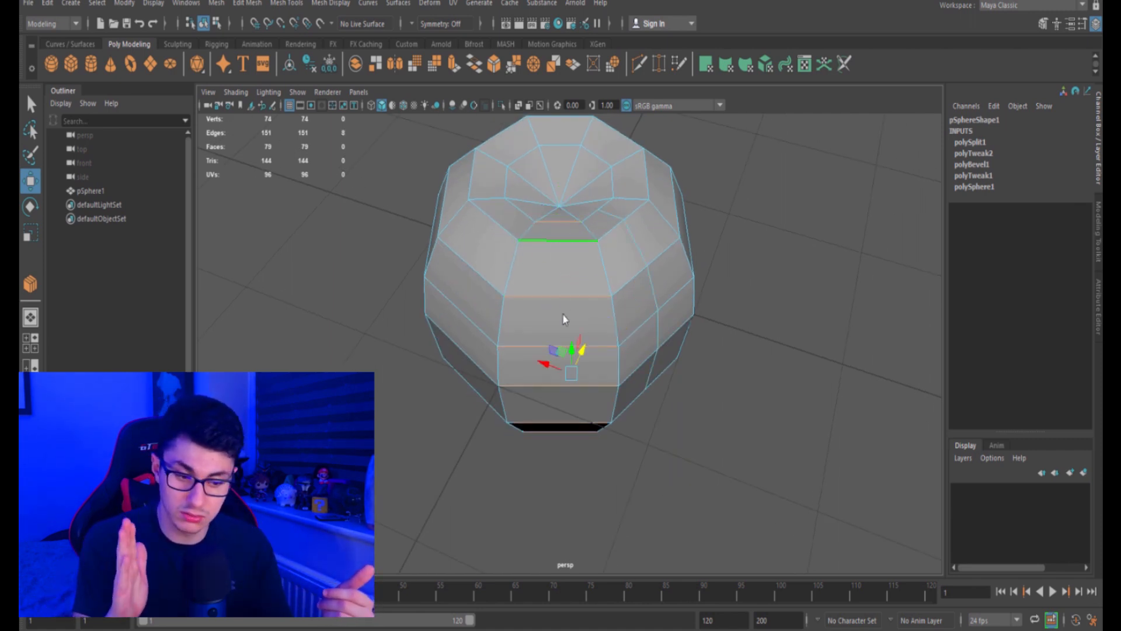
key(y)
alt+drag(571, 420, 603, 395)
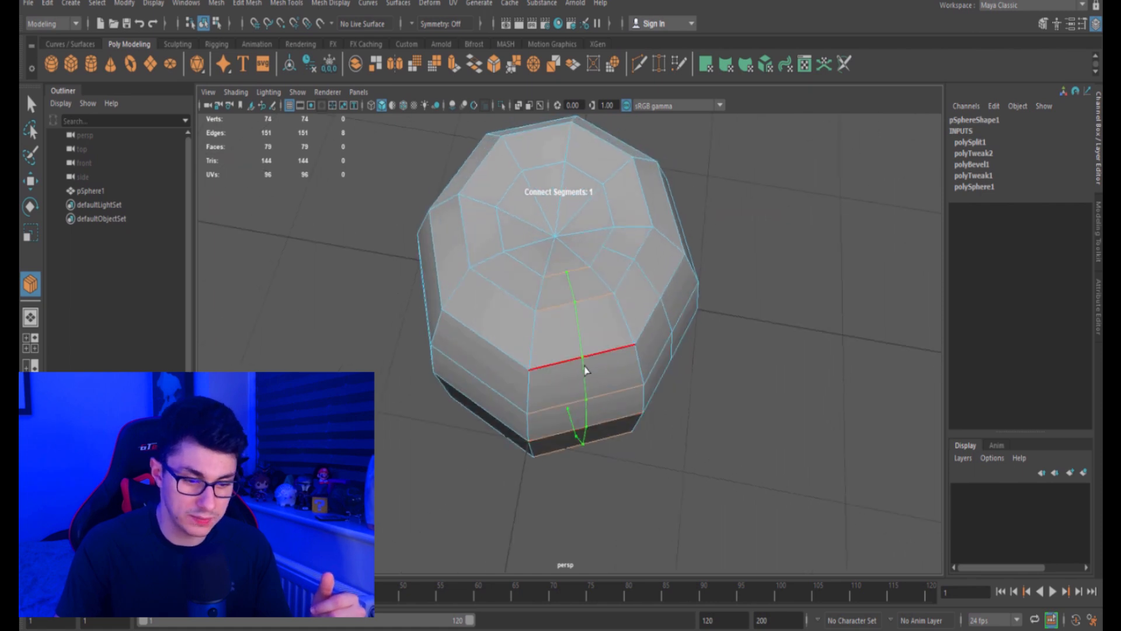
key(w)
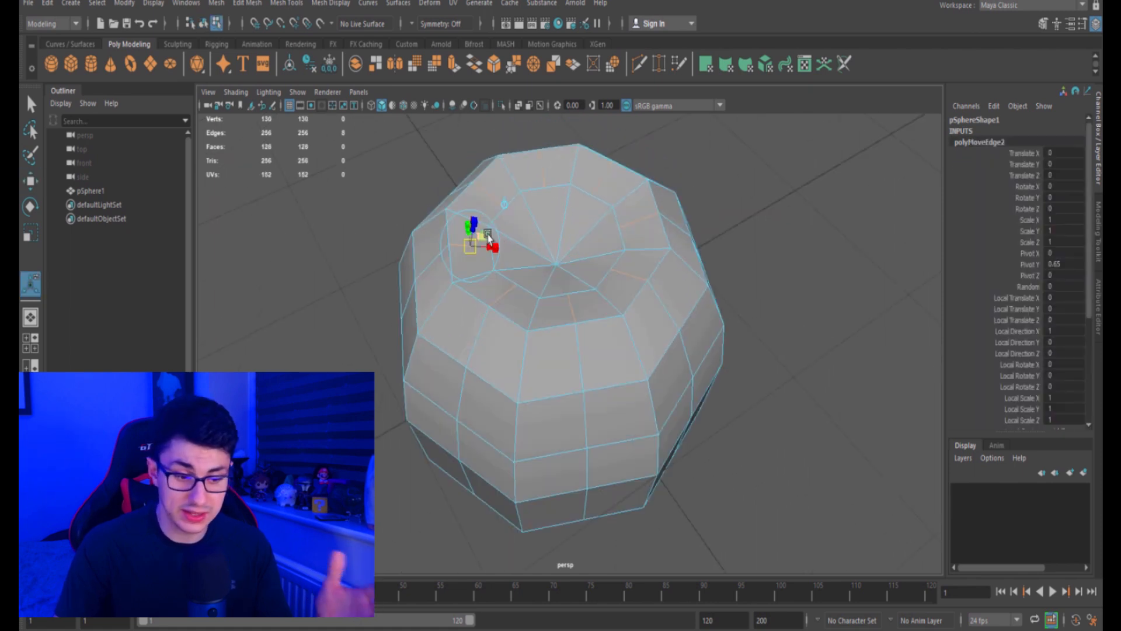
Scale the added vertical edge lines inward to form grooves around the body
drag(488, 238, 488, 226)
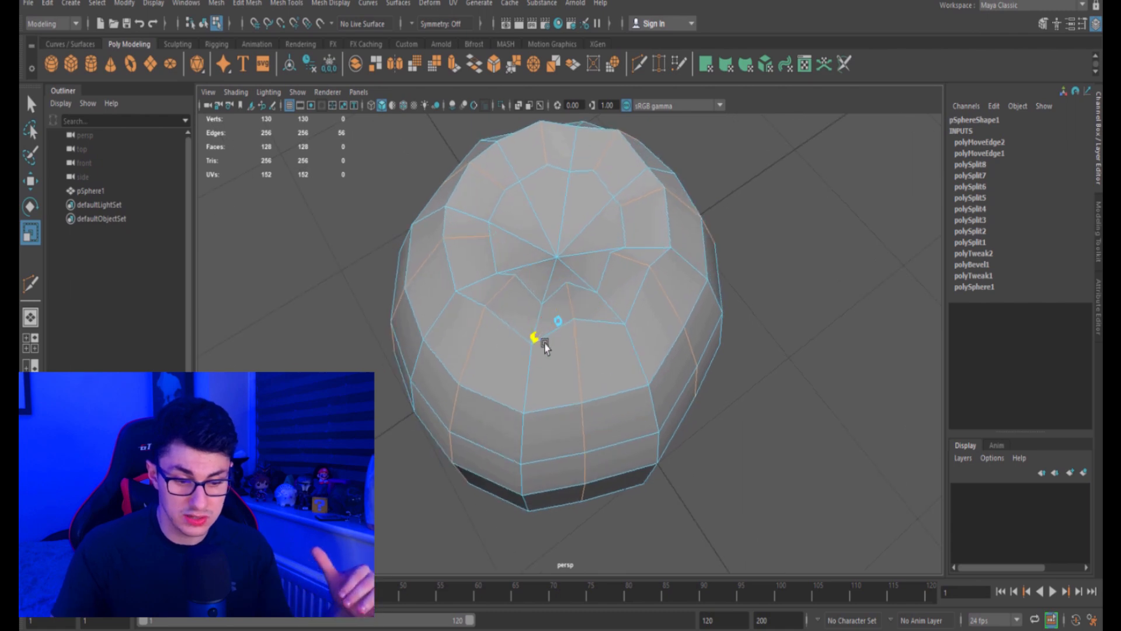
drag(544, 347, 622, 333)
scroll(683, 290, down, 4)
scroll(764, 304, down, 3)
scroll(701, 309, up, 8)
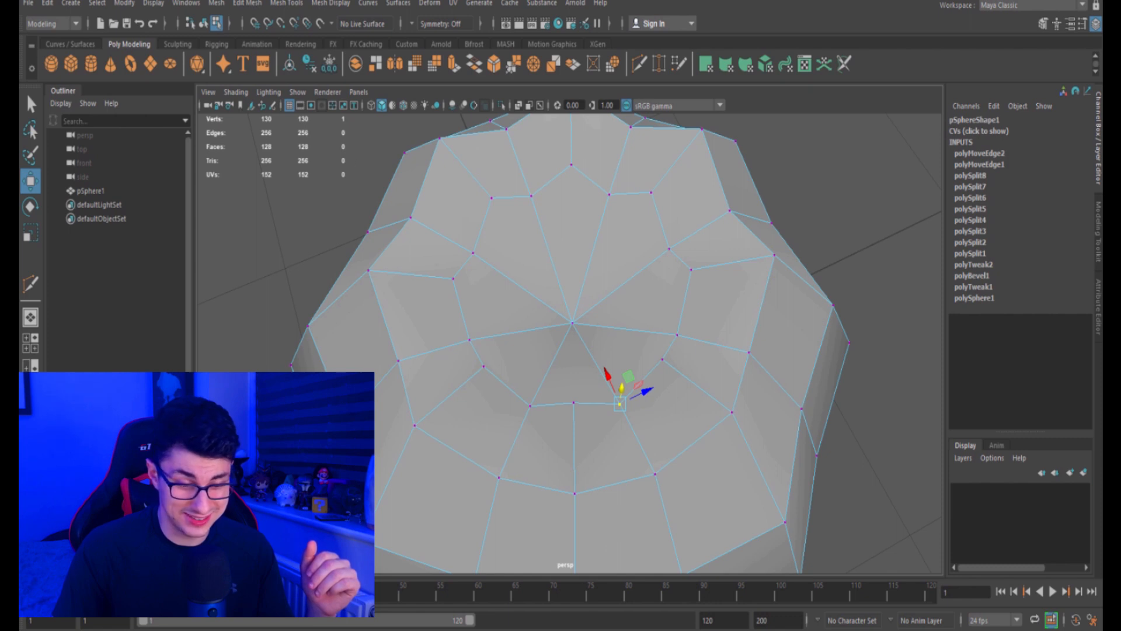
Connect the loose vertices on the hollow's inner ring to the centre vertex with new edges
alt+drag(578, 264, 560, 418)
shift+click(593, 331)
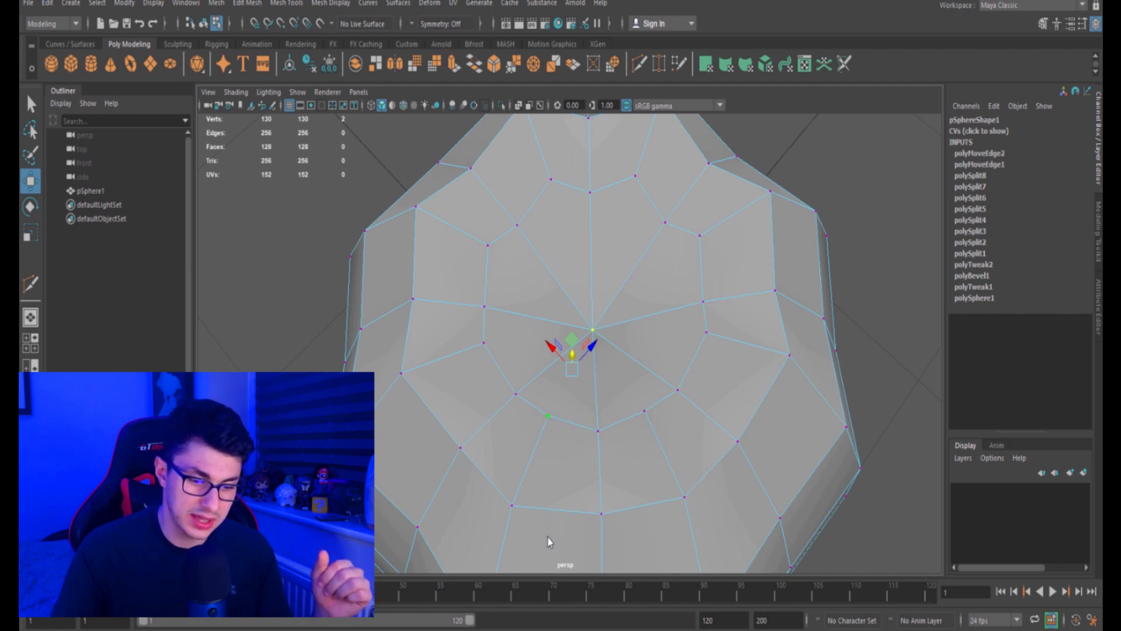
shift+right_drag(548, 534, 564, 517)
key(w)
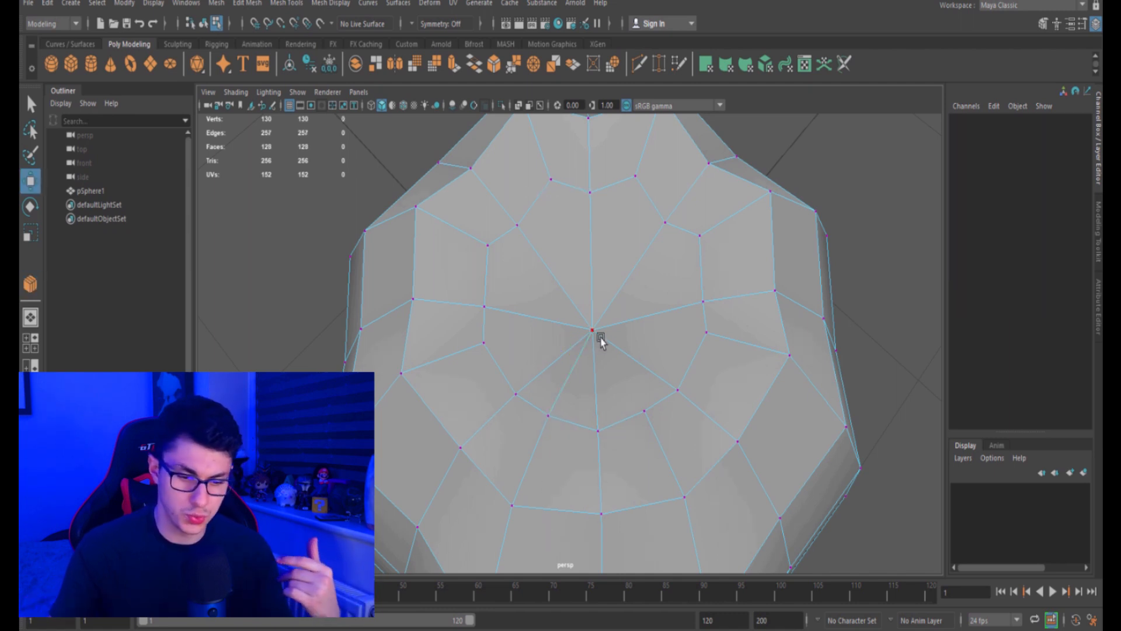
click(521, 348)
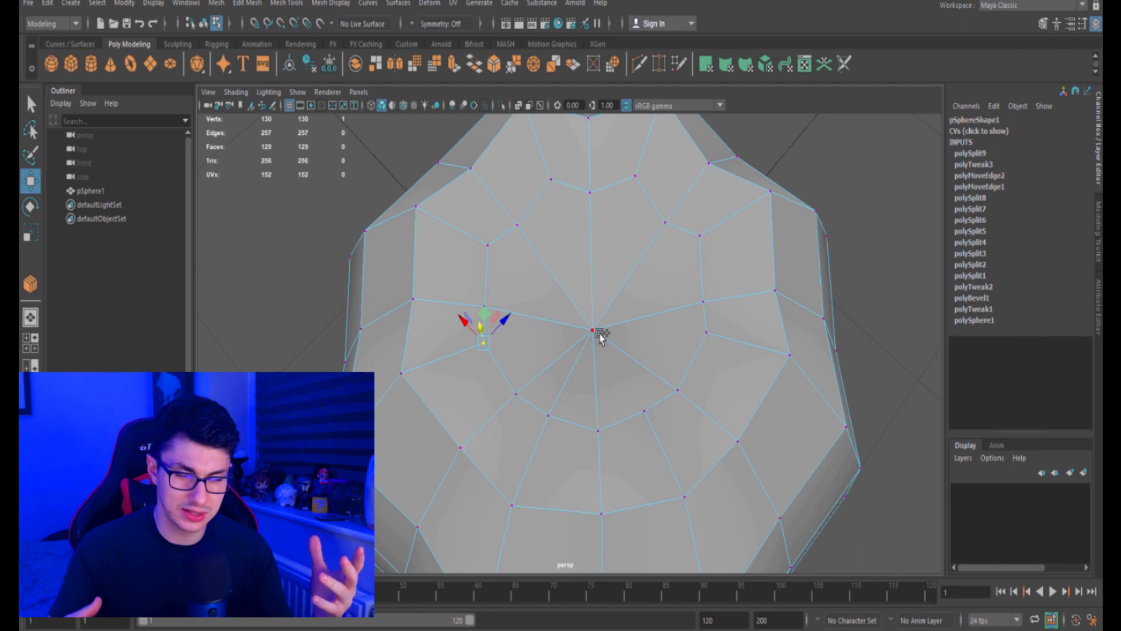
shift+click(601, 334)
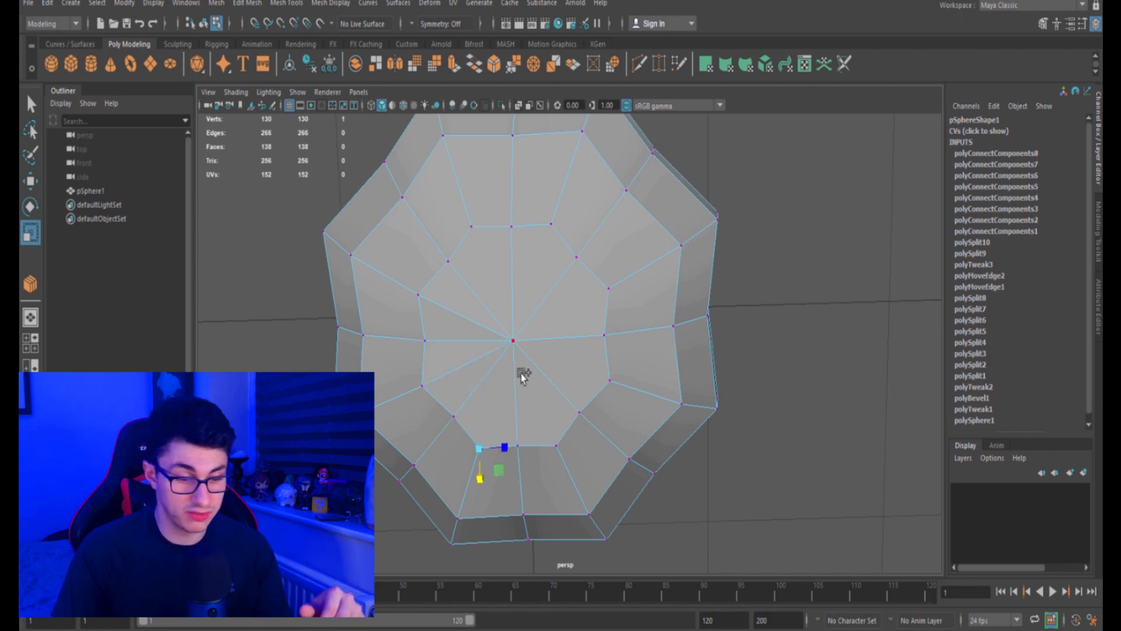
click(516, 445)
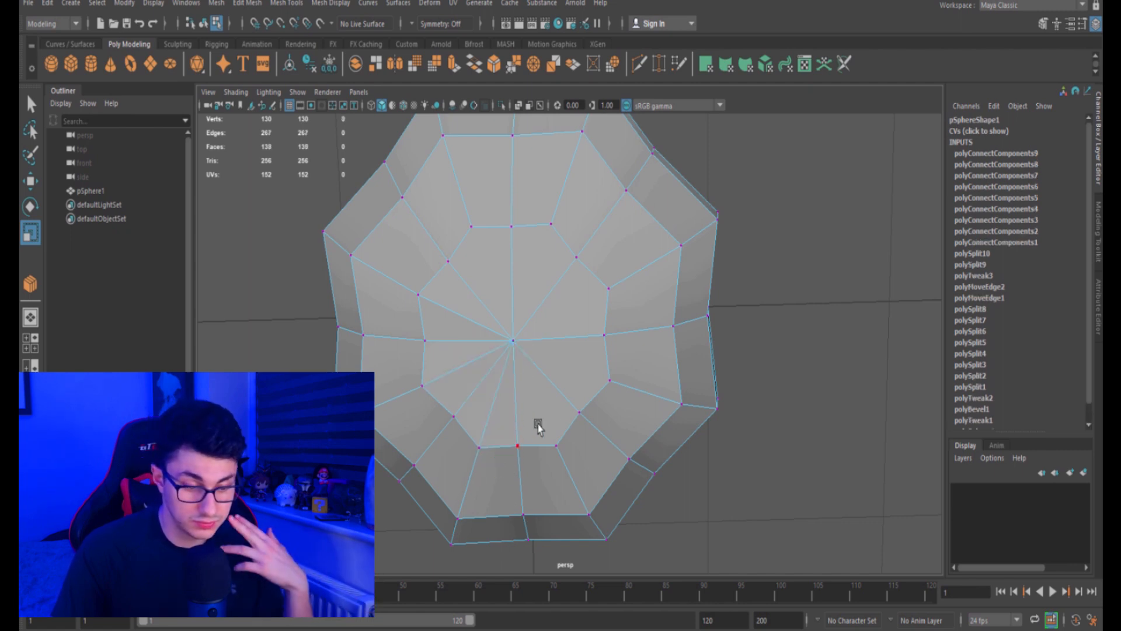
Bevel the vertical edge loops running down the body's grooves and narrow the bevel by lowering its fraction
key(w)
alt+drag(583, 405, 571, 349)
shift+double_click(514, 379)
alt+drag(514, 380, 558, 367)
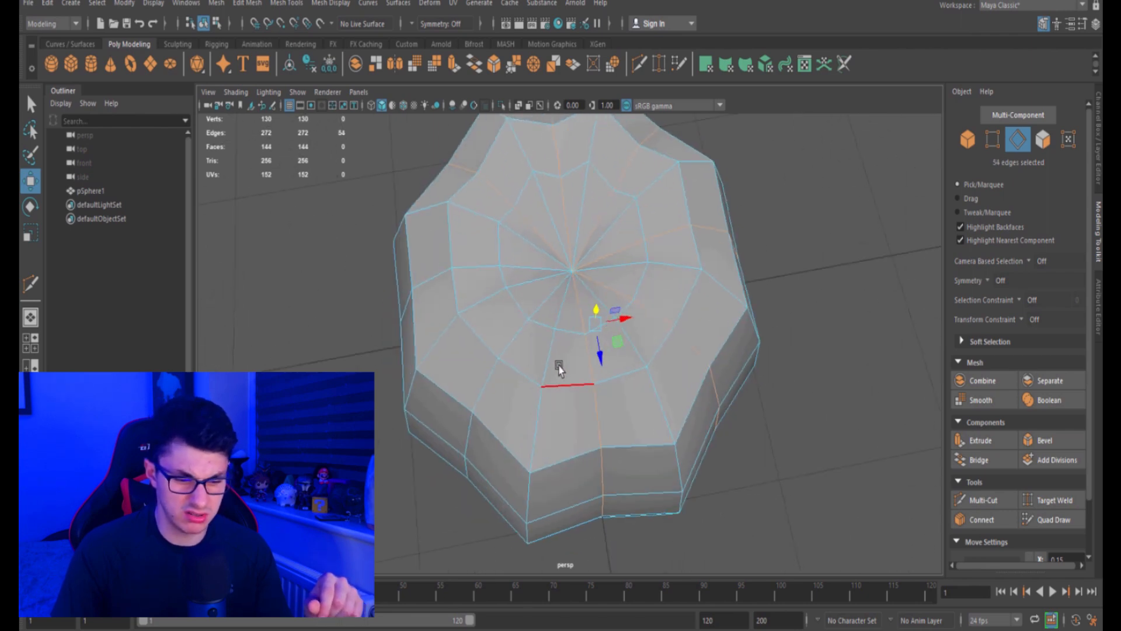
alt+drag(489, 382, 581, 375)
shift+double_click(490, 395)
alt+drag(490, 395, 572, 382)
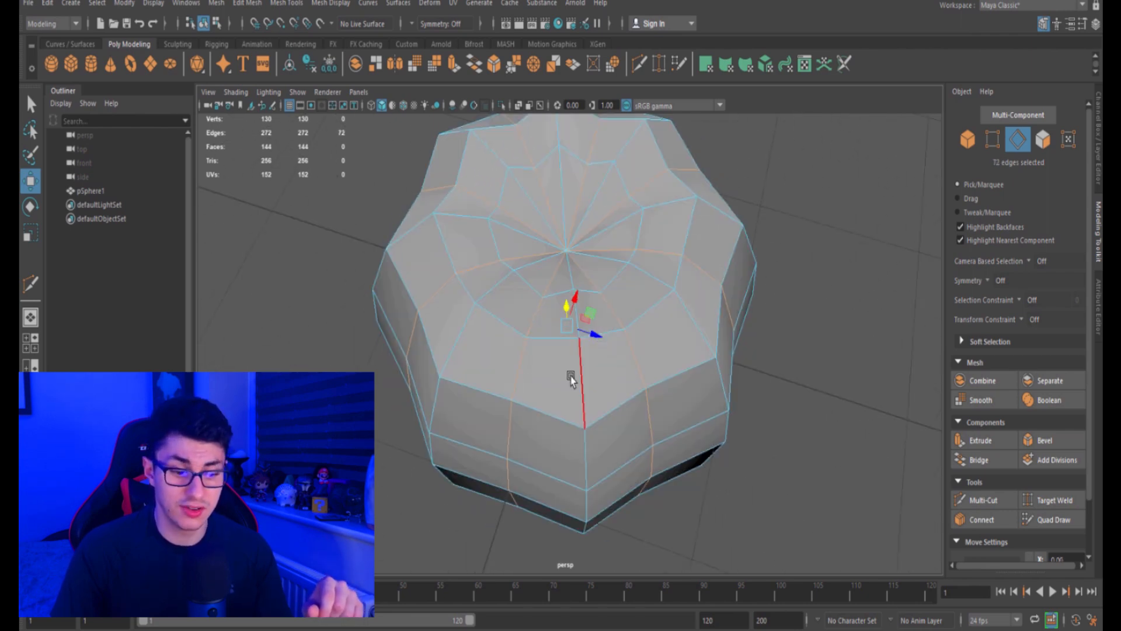
key(ctrl+b)
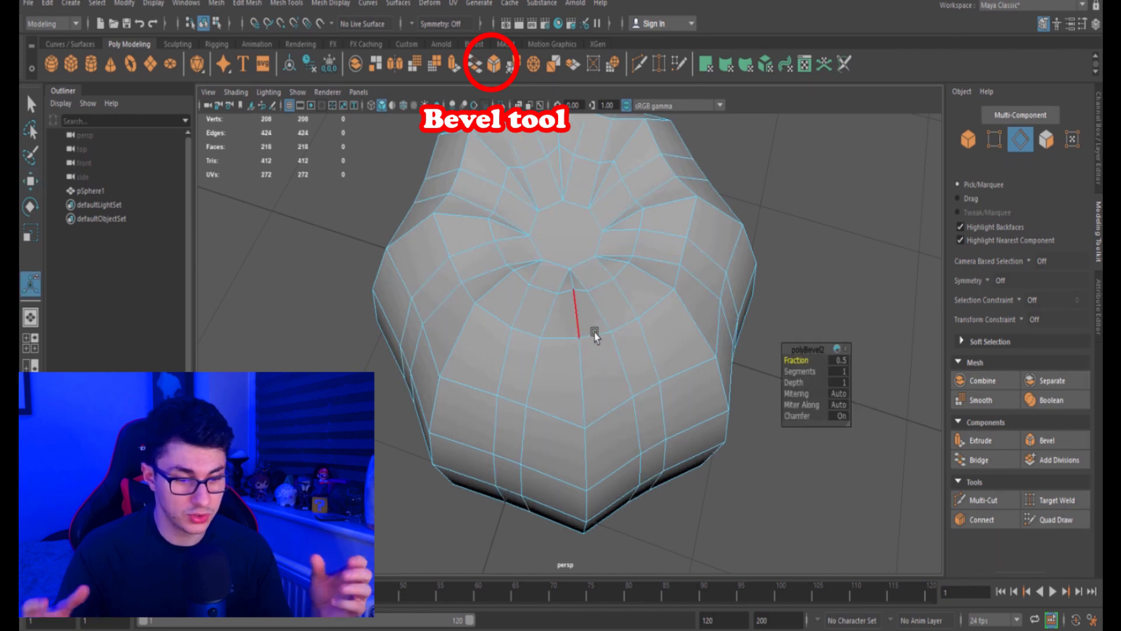
alt+drag(604, 327, 547, 308)
scroll(564, 299, down, 4)
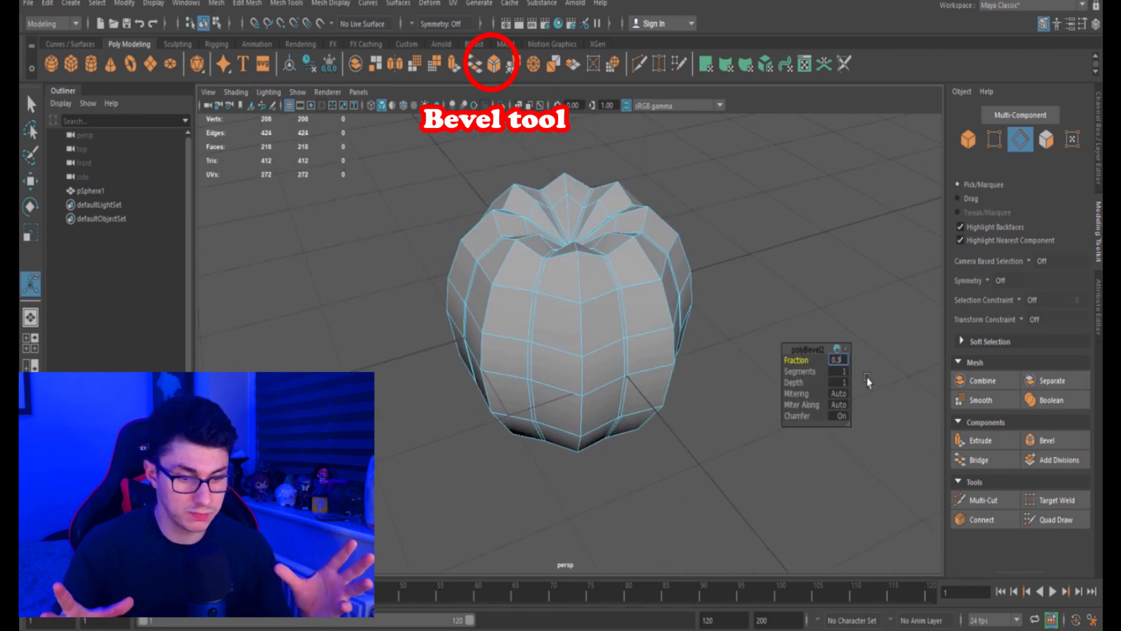
Select the vertical edge loops along the body's outer ridges and bevel them
key(q)
alt+drag(852, 385, 481, 280)
shift+double_click(542, 200)
shift+double_click(629, 204)
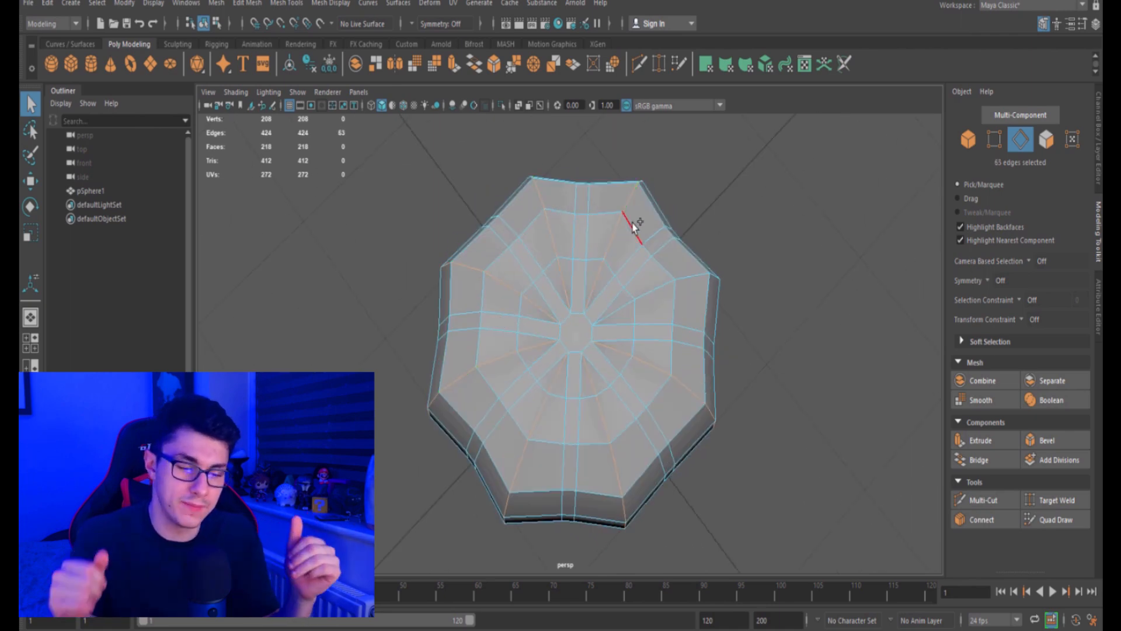
mouse_move(697, 304)
alt+mouse_down()
mouse_move(590, 220)
mouse_move(699, 315)
alt+mouse_up()
key(ctrl+b)
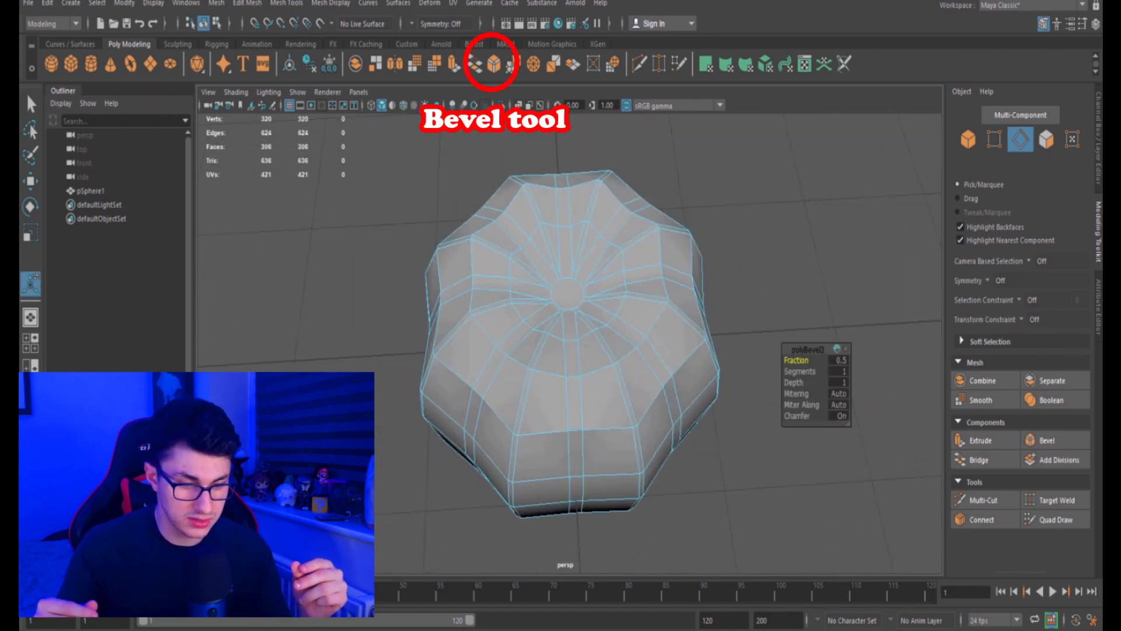
Extrude the round face at the centre of the sunken top and raise it to form the stem's base
key(r)
scroll(570, 305, up, 5)
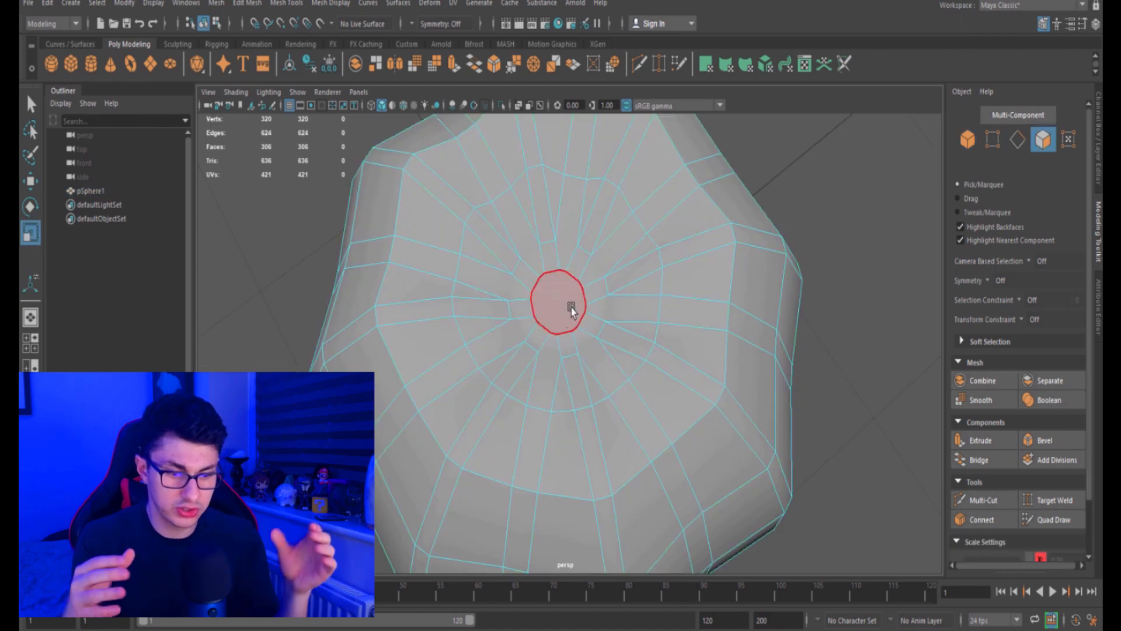
click(565, 302)
scroll(565, 303, up, 3)
alt+middle_drag(565, 300, 575, 350)
scroll(575, 351, up, 2)
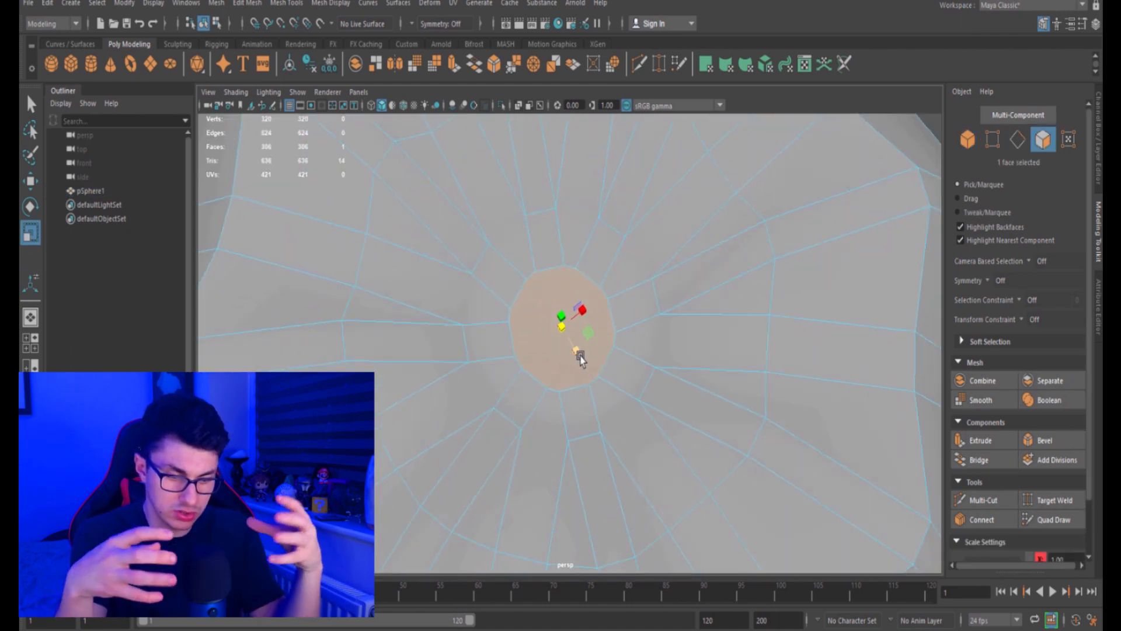
key(w)
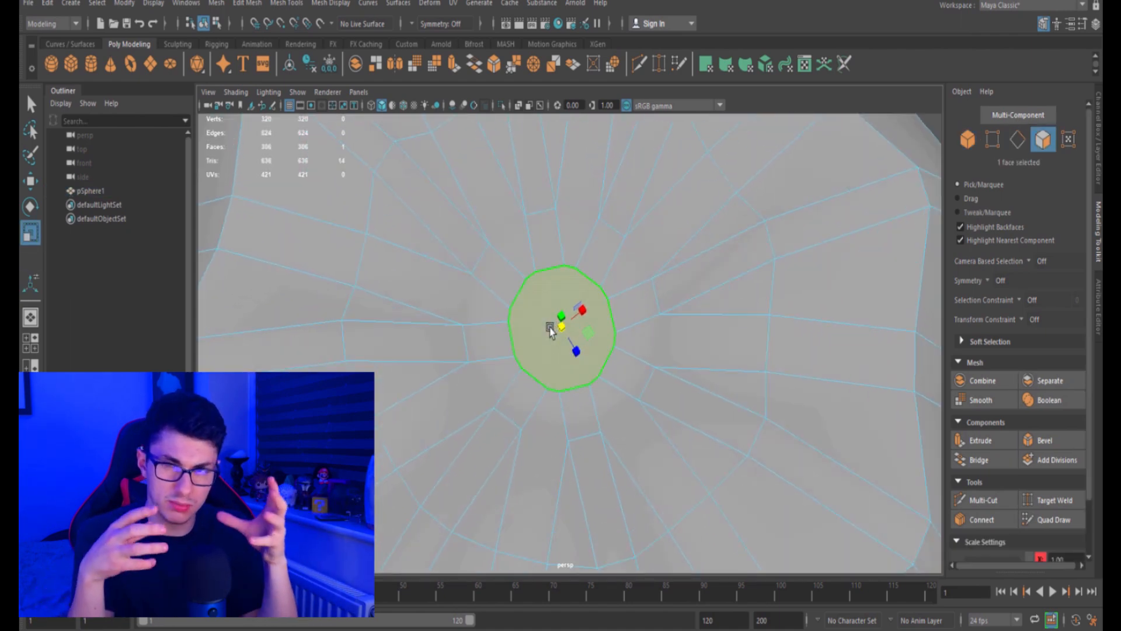
alt+drag(556, 330, 725, 310)
key(ctrl+e)
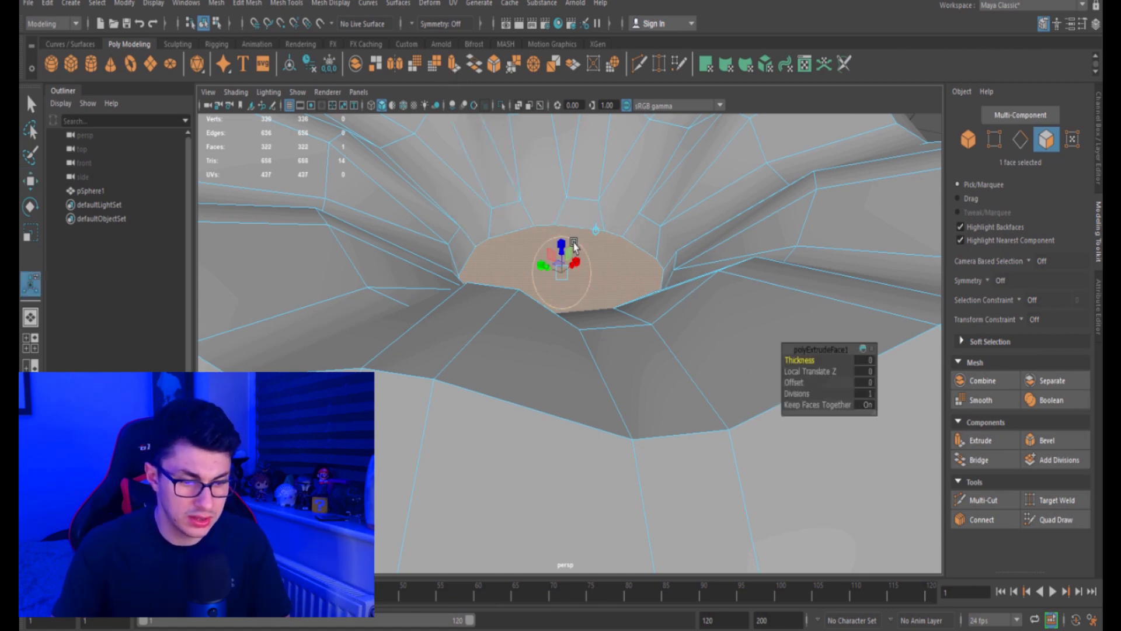
key(w)
drag(567, 238, 577, 73)
scroll(578, 215, down, 8)
scroll(584, 275, up, 10)
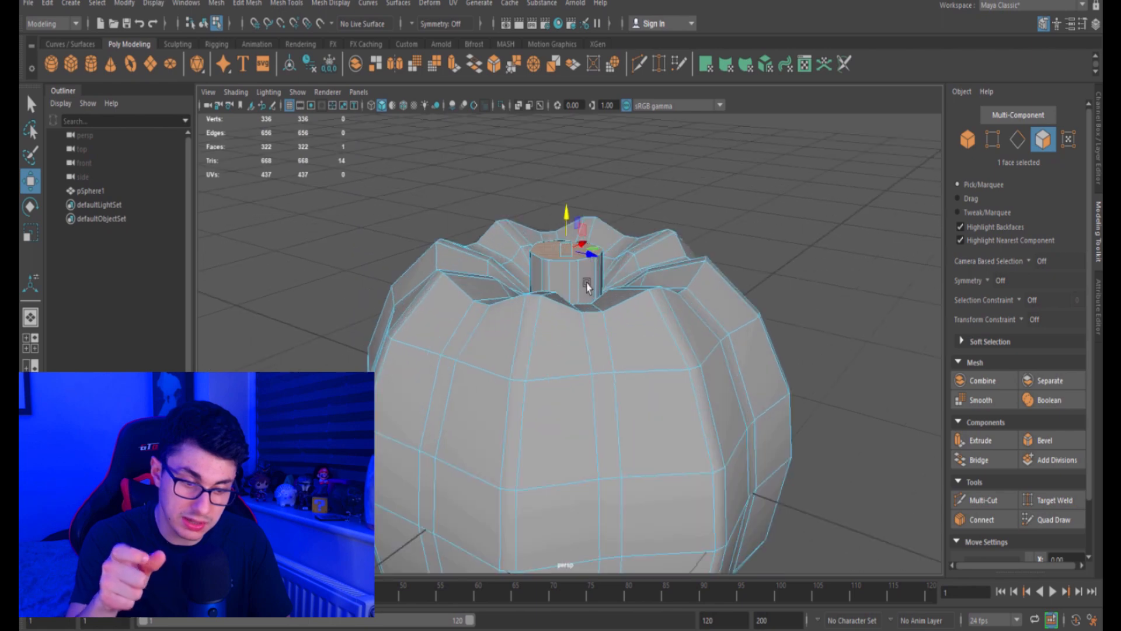
Extrude the stem's top face about 0.24 upward and shift it sideways so that the new section leans
alt+drag(598, 299, 590, 309)
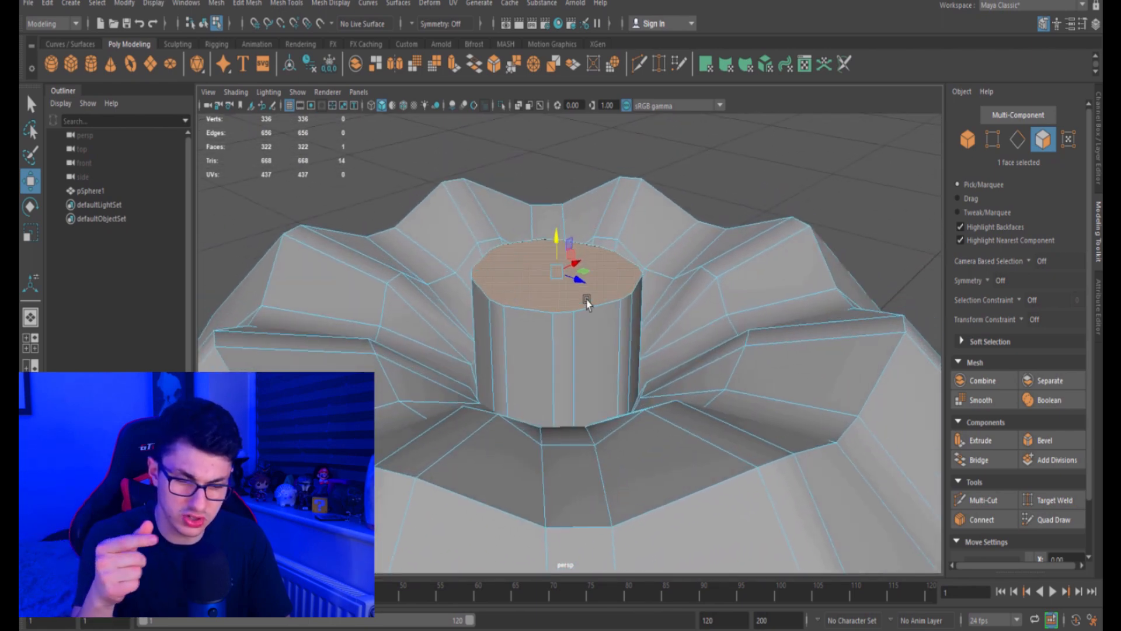
click(460, 68)
drag(567, 248, 571, 111)
scroll(605, 246, down, 5)
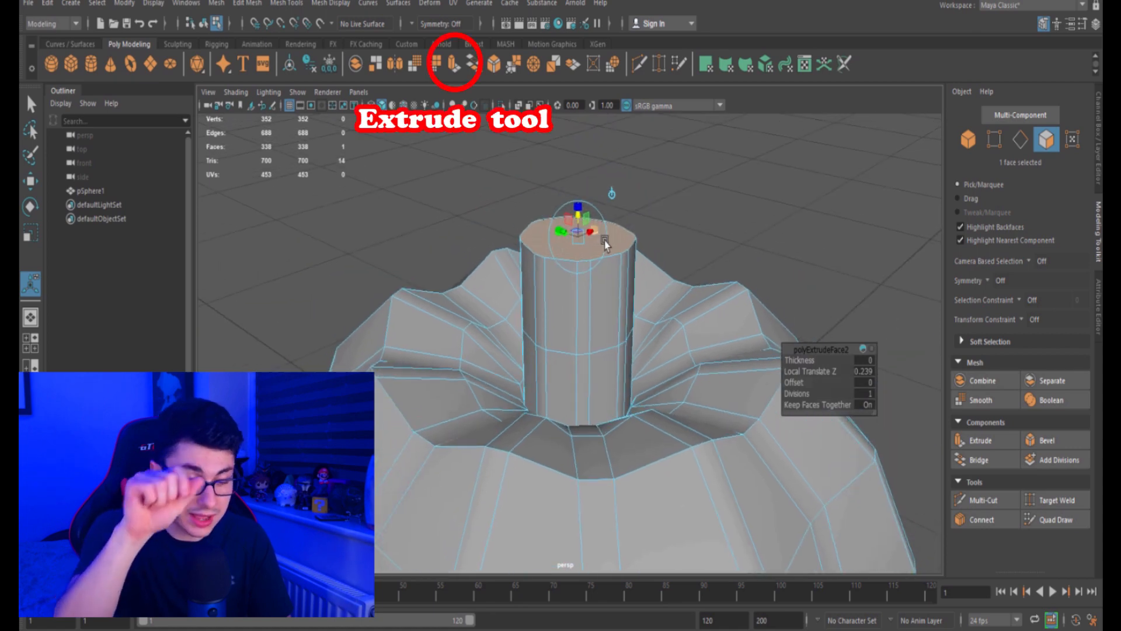
drag(579, 235, 538, 227)
scroll(564, 233, down, 5)
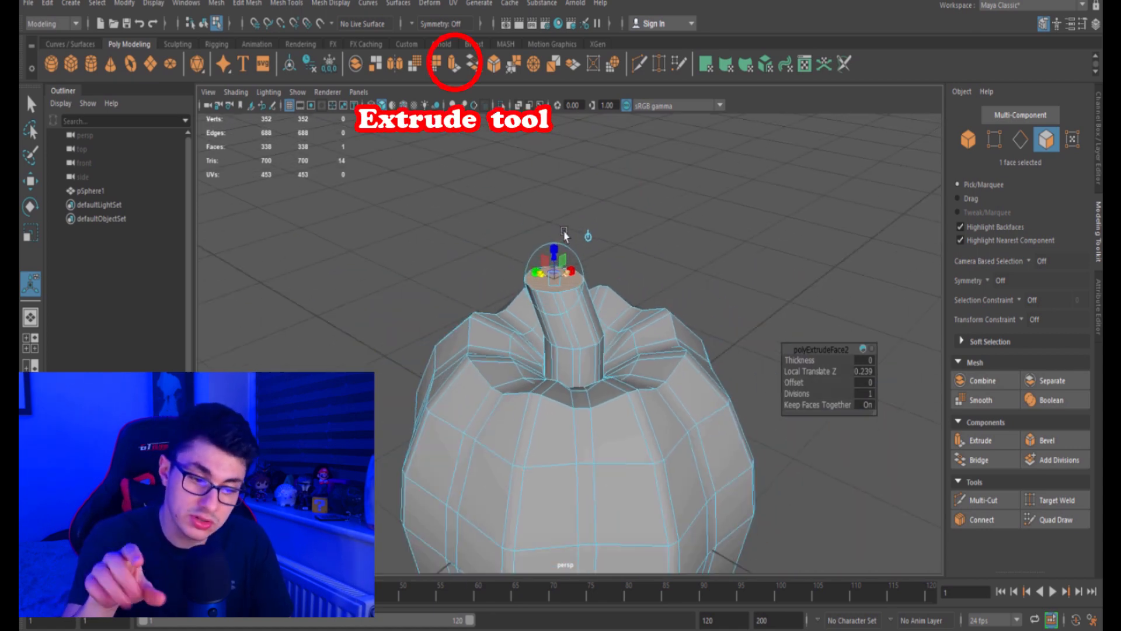
Extrude the stem's end face again by about 0.17 and shift it further sideways to continue the curve
scroll(534, 182, up, 4)
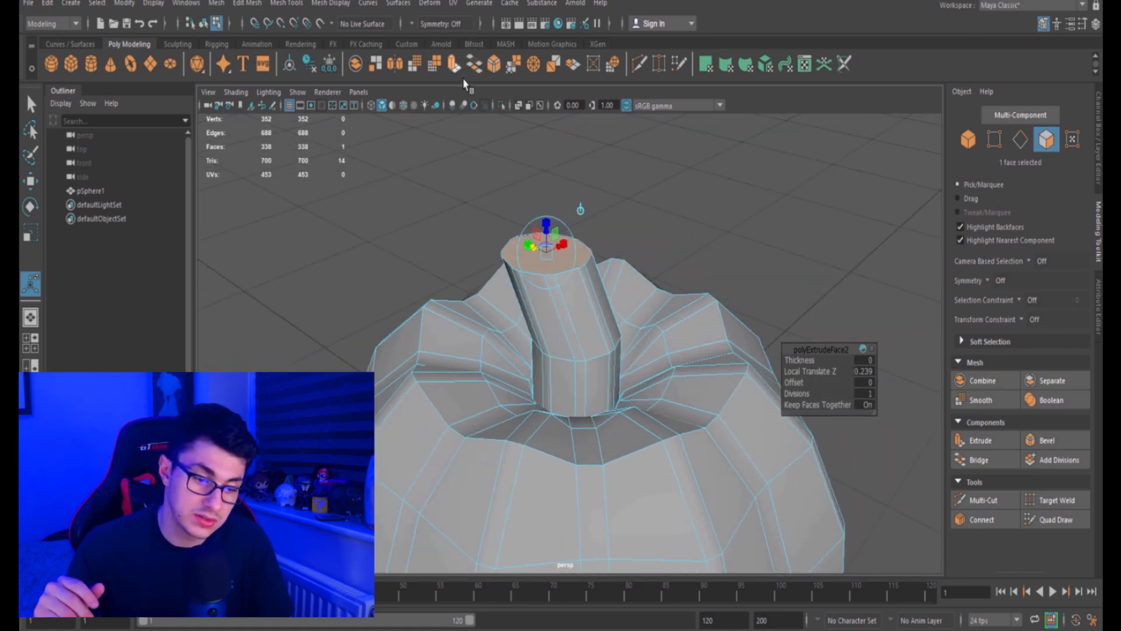
drag(557, 242, 511, 171)
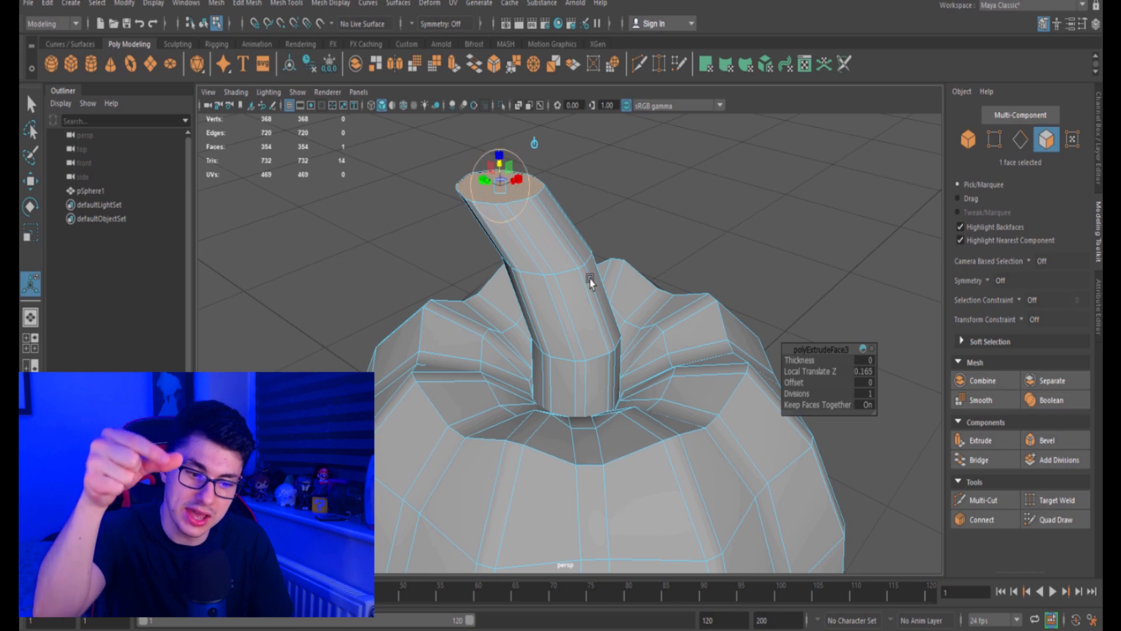
scroll(589, 281, down, 8)
scroll(567, 314, up, 8)
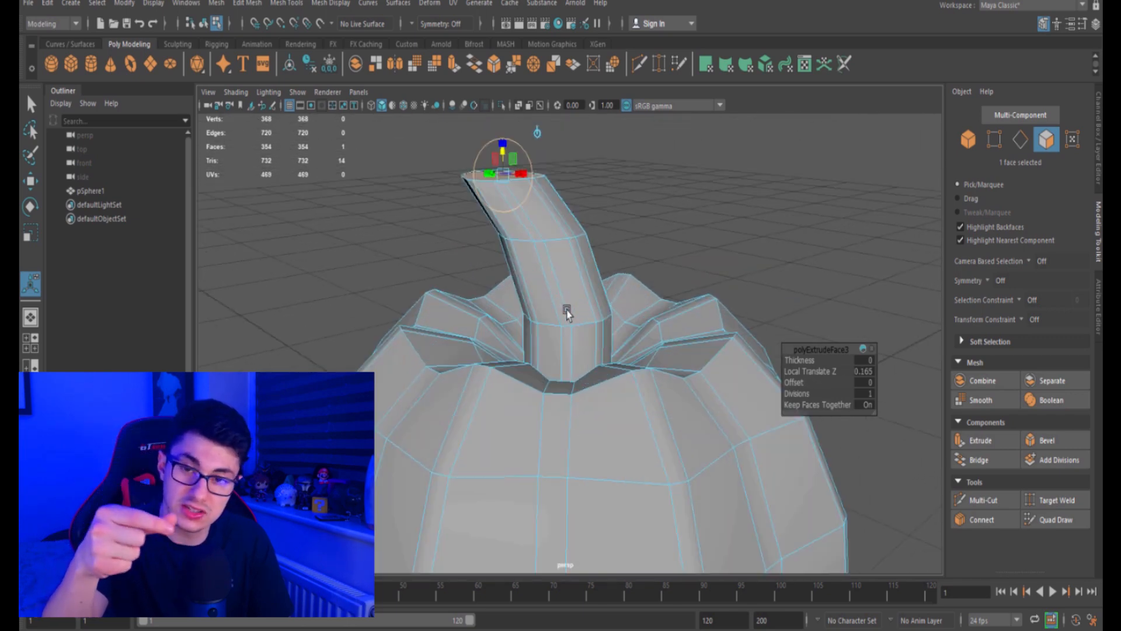
Push the face at the centre of the underside into the body using soft selection with an adjusted falloff radius
alt+drag(566, 313, 620, 320)
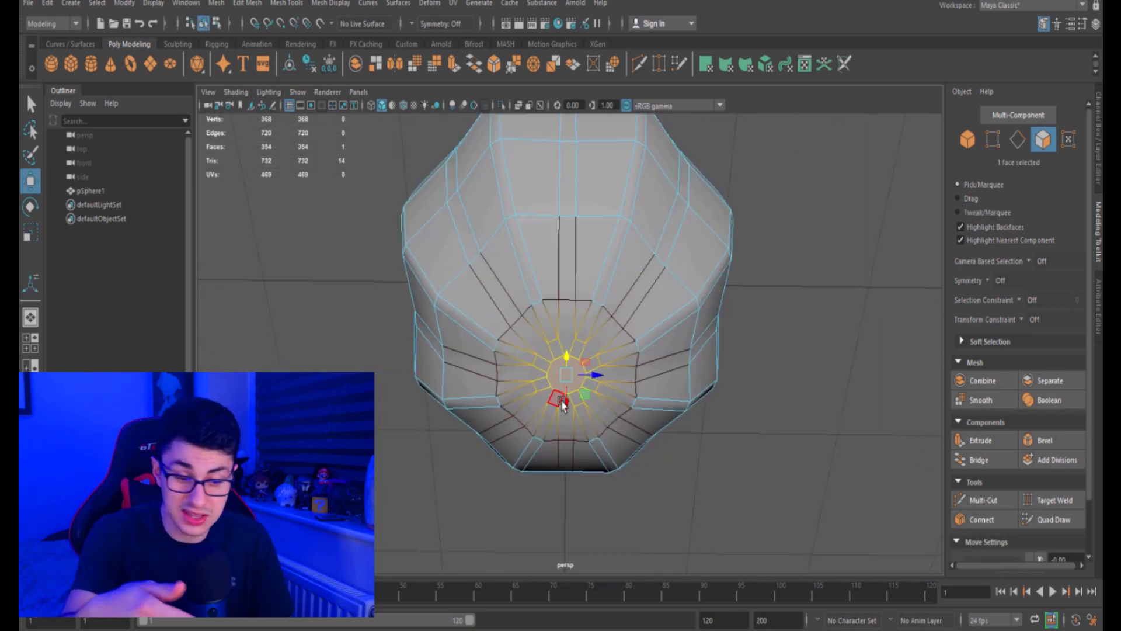
key(b)
drag(562, 402, 581, 353)
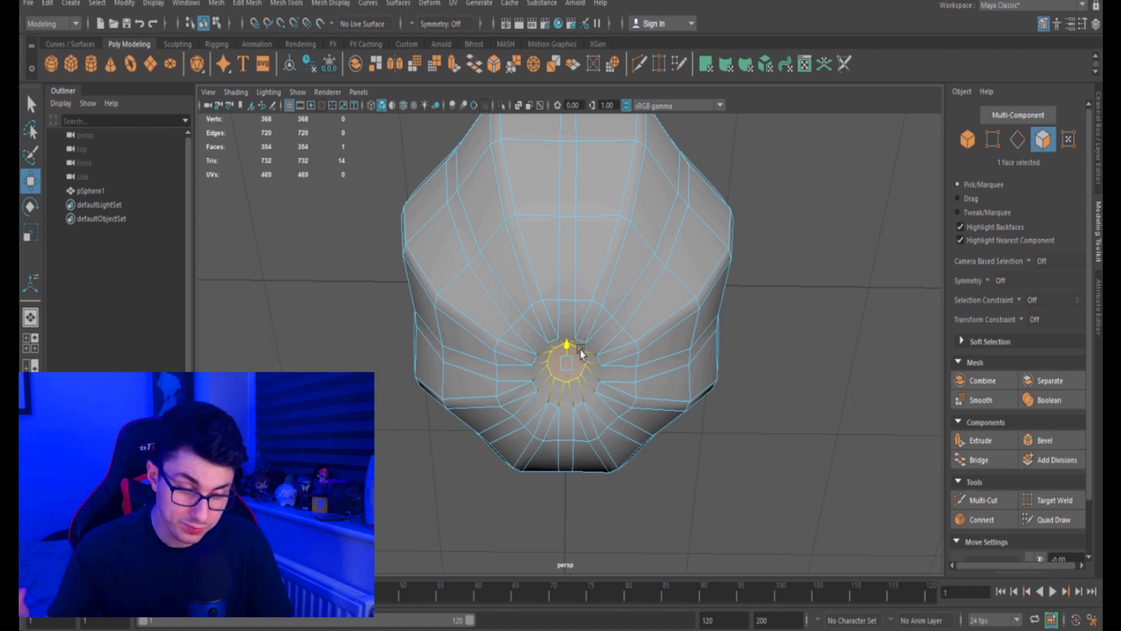
alt+drag(646, 319, 630, 343)
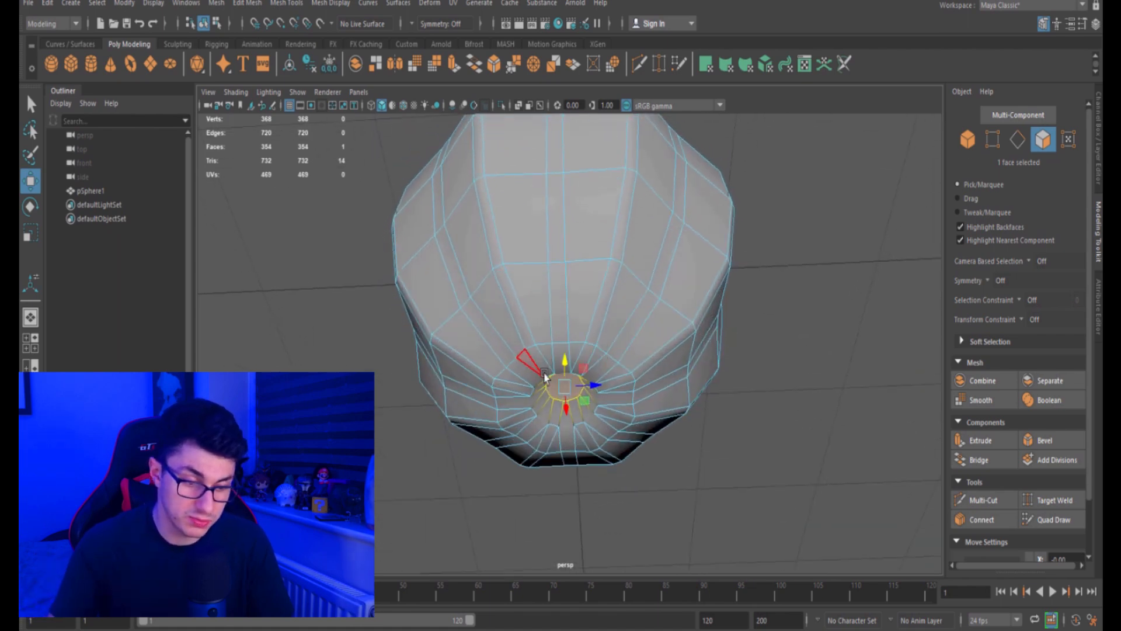
click(531, 370)
shift+click(551, 384)
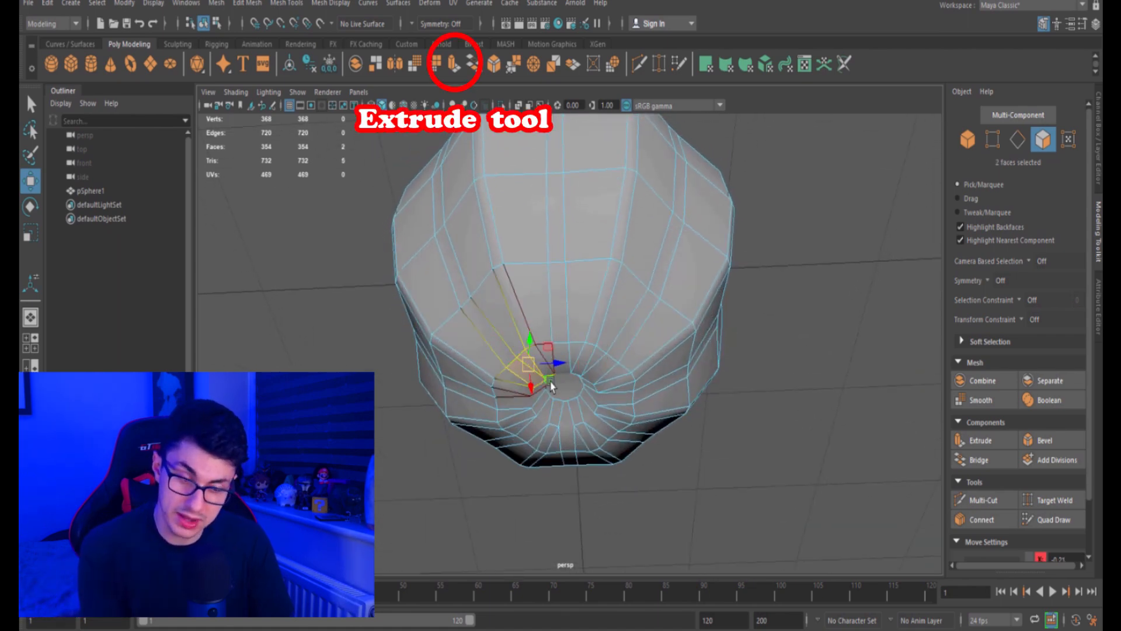
click(588, 397)
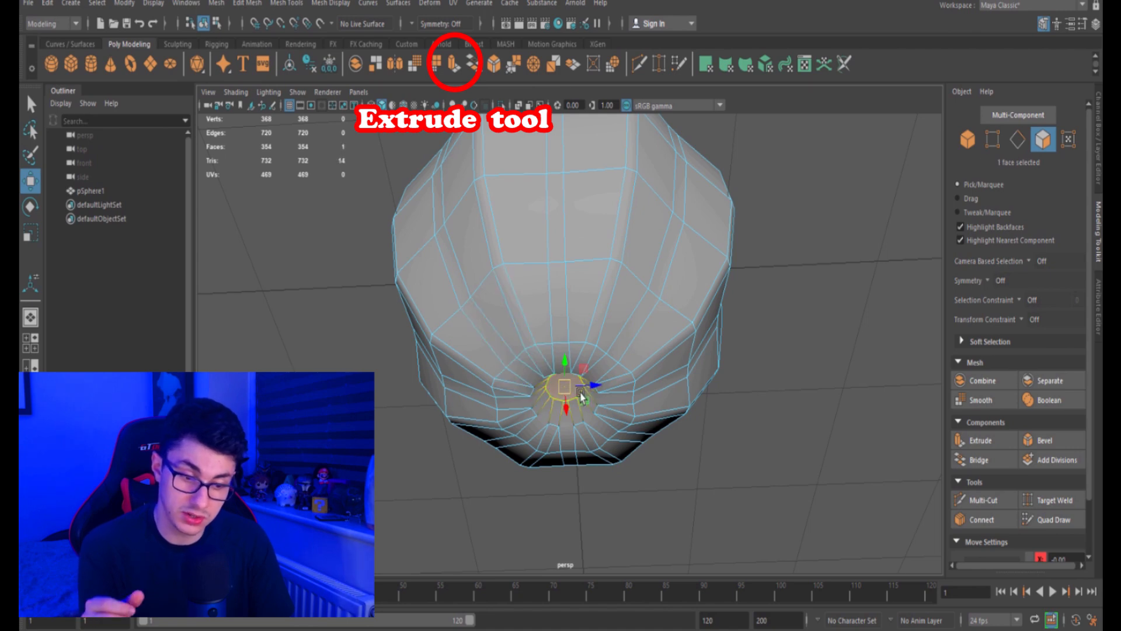
key(b)
drag(580, 393, 616, 386)
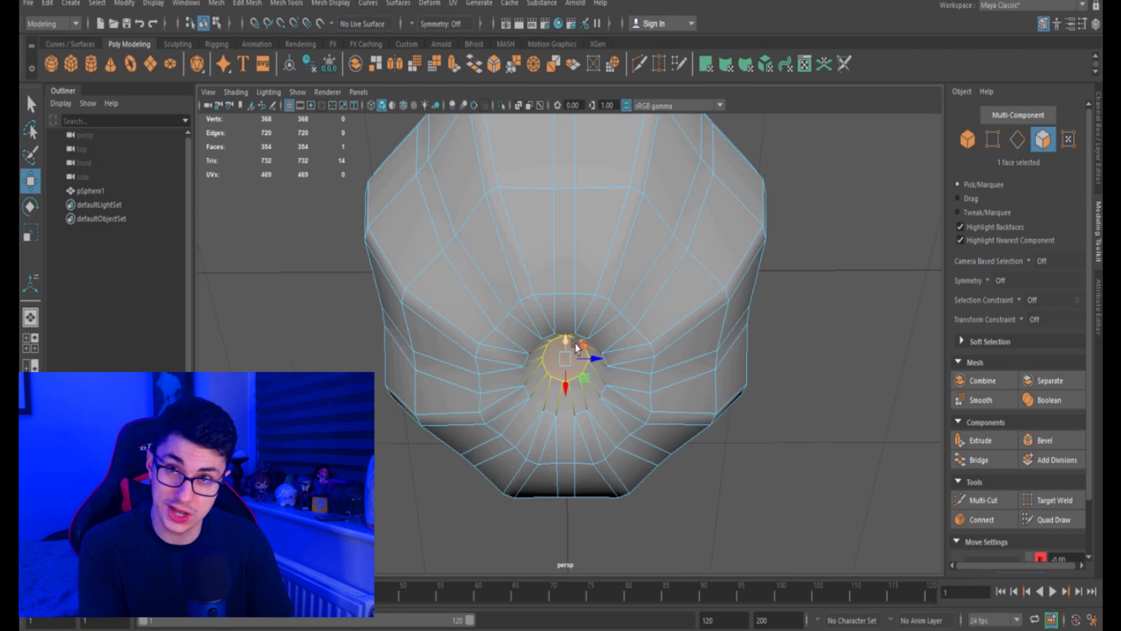
drag(567, 341, 577, 439)
scroll(586, 437, down, 5)
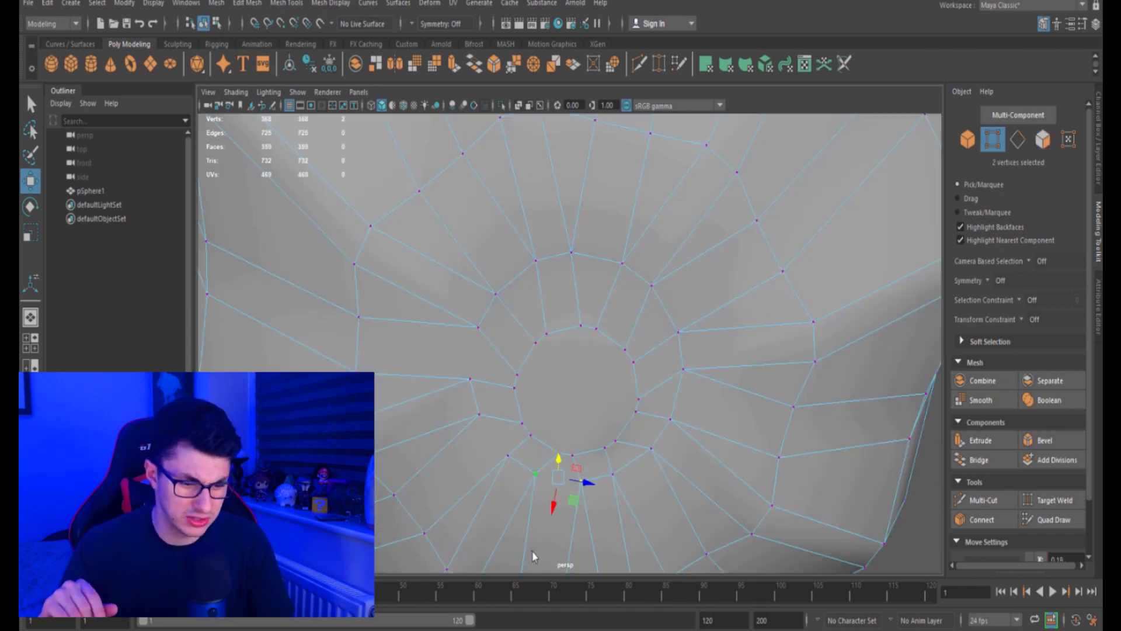
Connect the open vertex pairs with new edges on the inner and wider rings around the bottom recess
key(g)
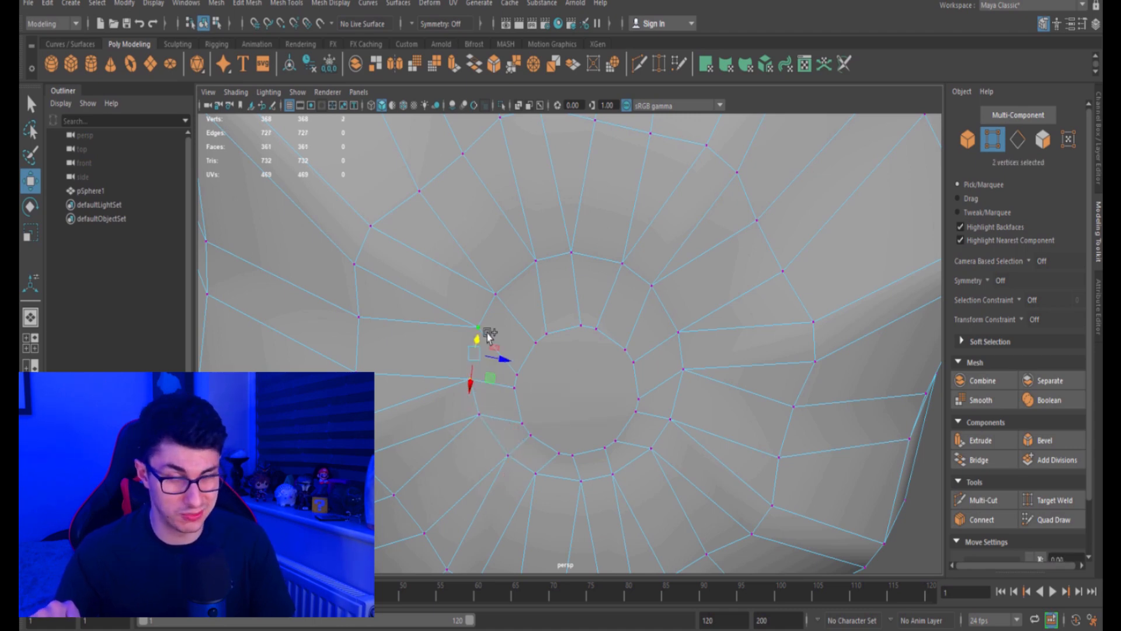
click(597, 201)
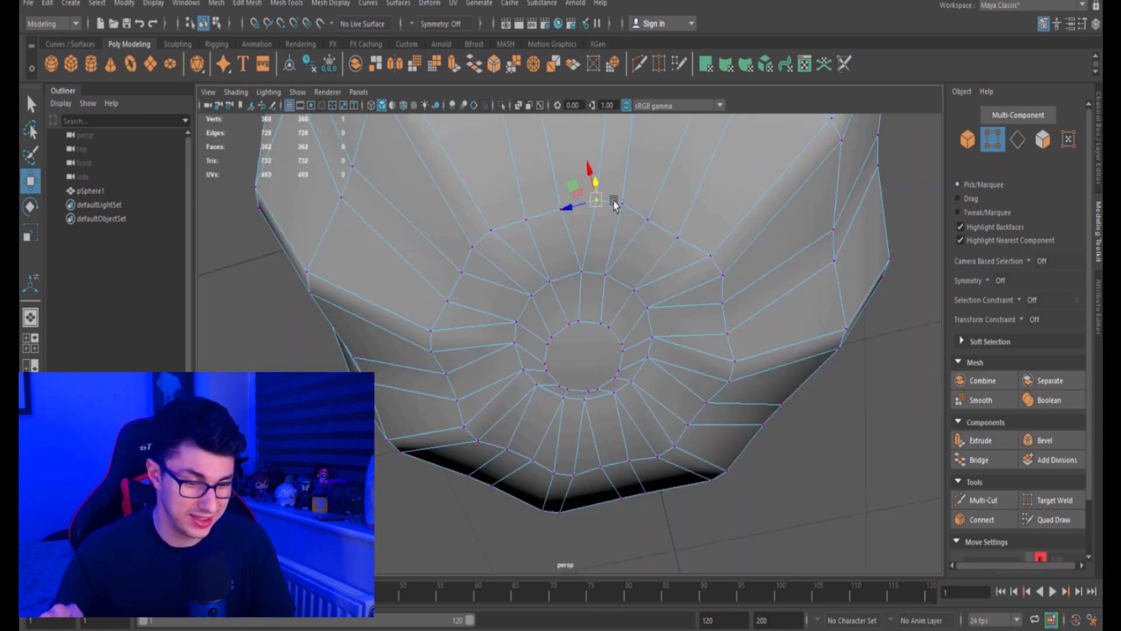
shift+click(622, 204)
shift+click(720, 259)
shift+click(730, 272)
alt+drag(753, 295, 679, 275)
shift+click(649, 287)
shift+click(665, 300)
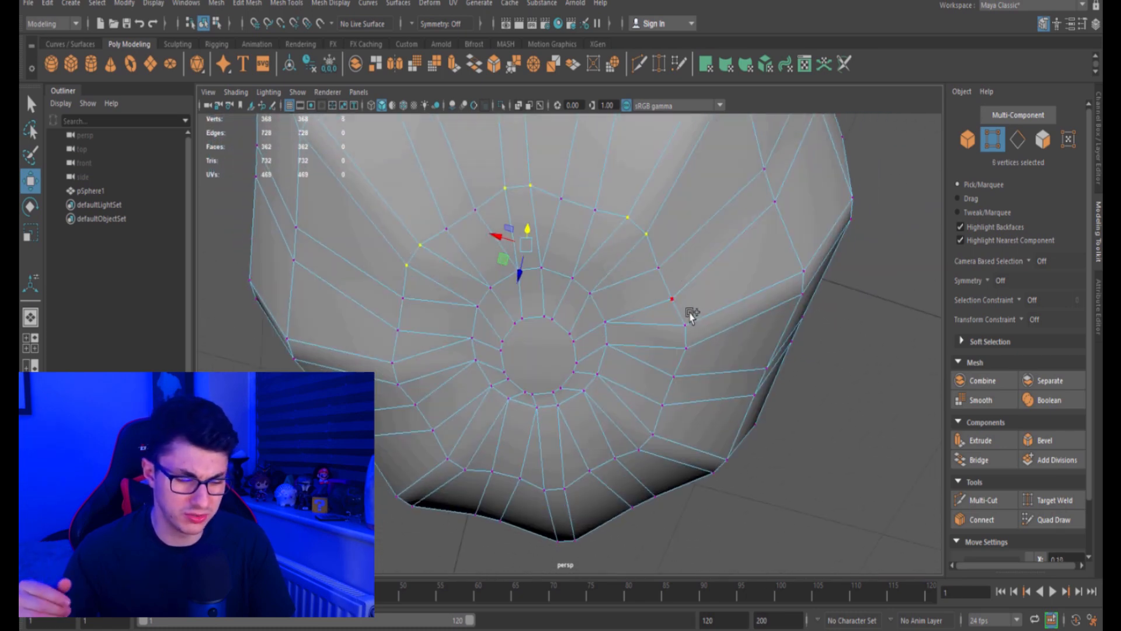
alt+drag(706, 317, 607, 279)
alt+drag(651, 321, 645, 292)
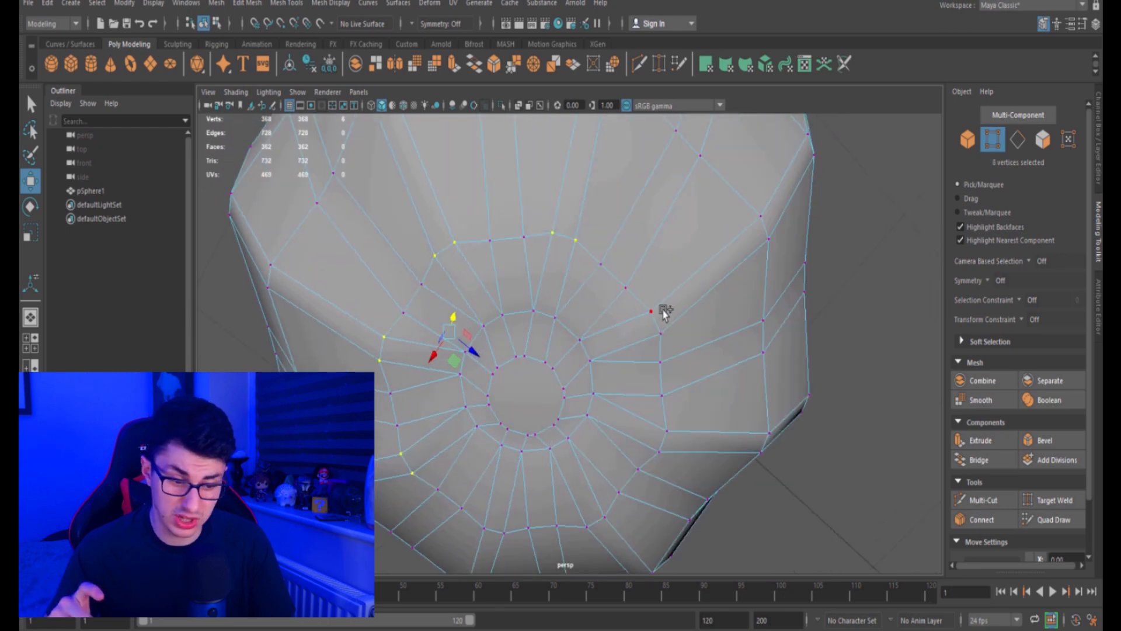
alt+drag(704, 341, 699, 311)
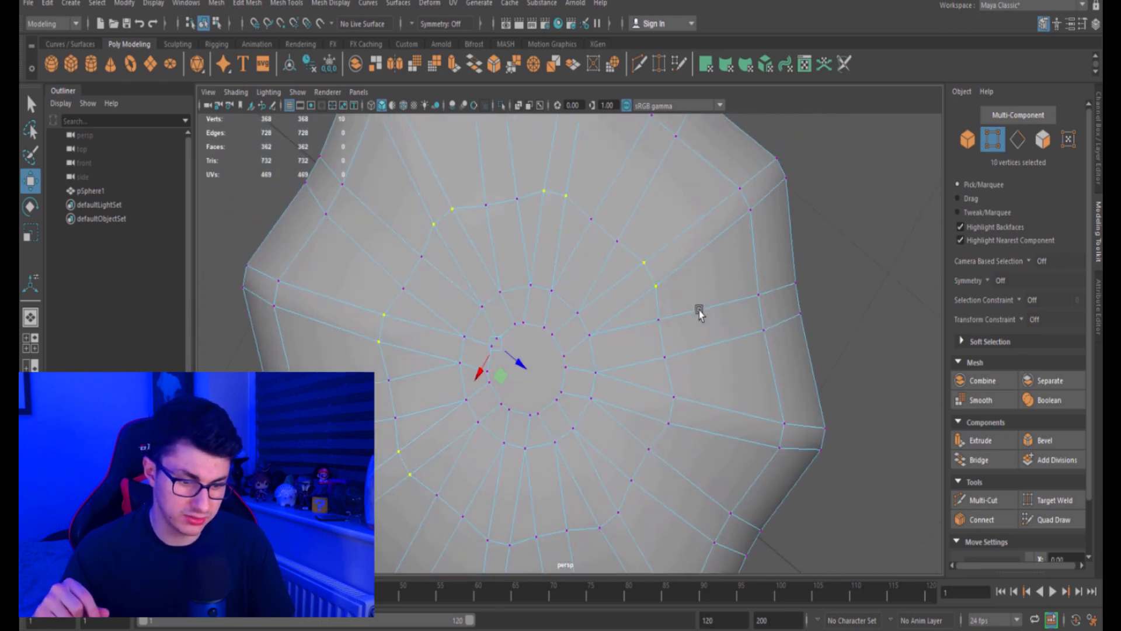
alt+drag(706, 396, 635, 431)
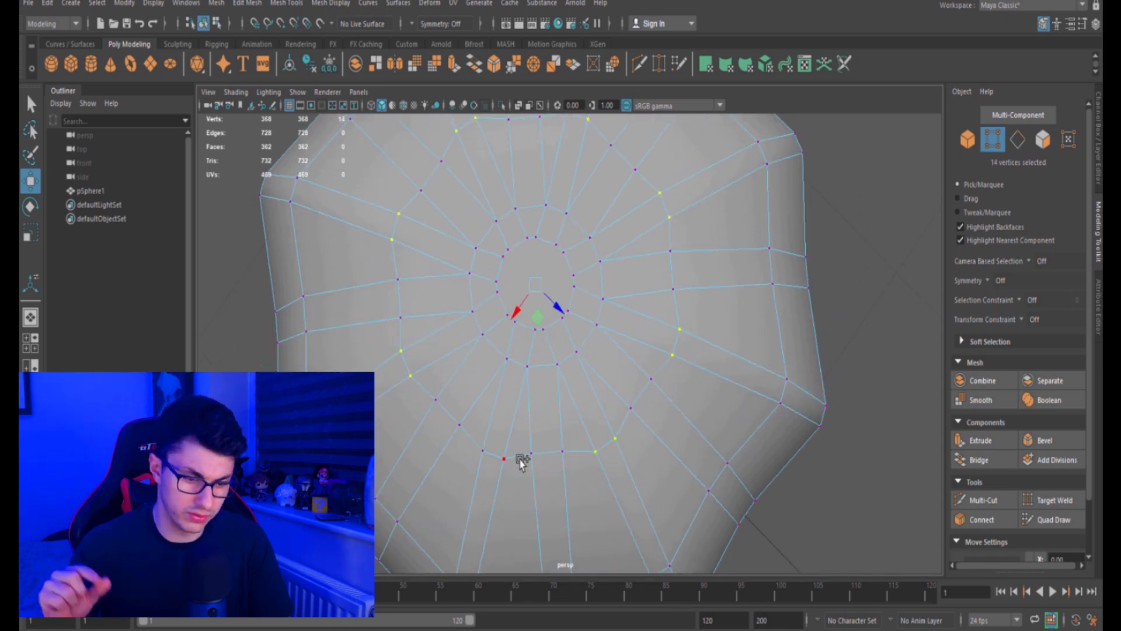
alt+drag(506, 383, 554, 377)
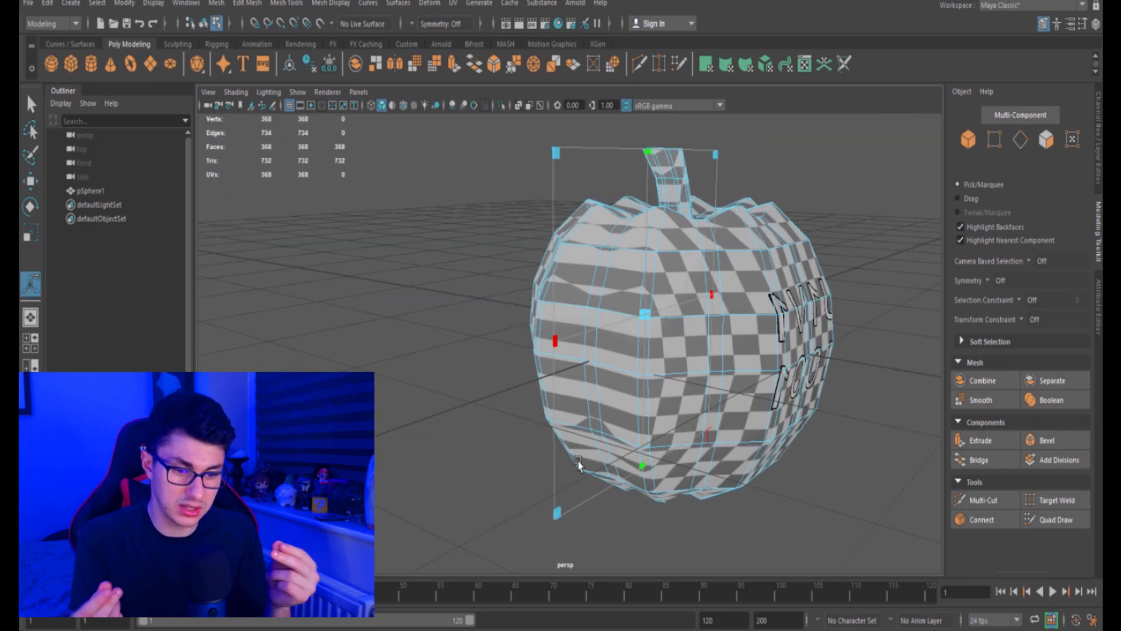
Hide the checker pattern and cut UV seams around the bottom recess and along the body's sides
alt+drag(597, 331, 610, 368)
click(333, 191)
alt+drag(684, 404, 709, 330)
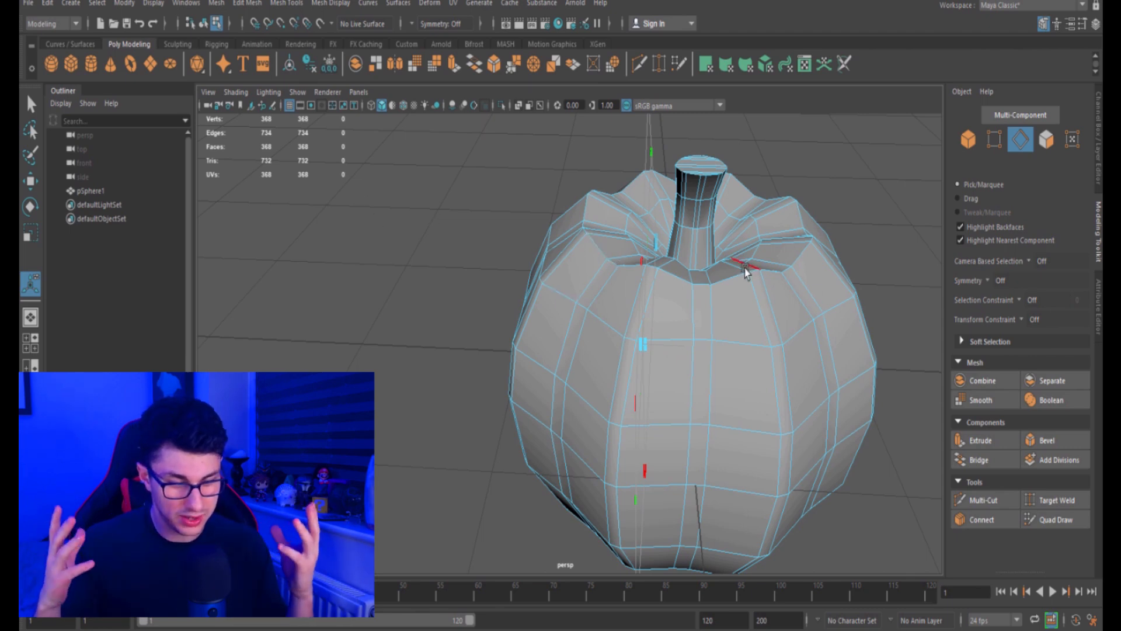
scroll(736, 280, up, 5)
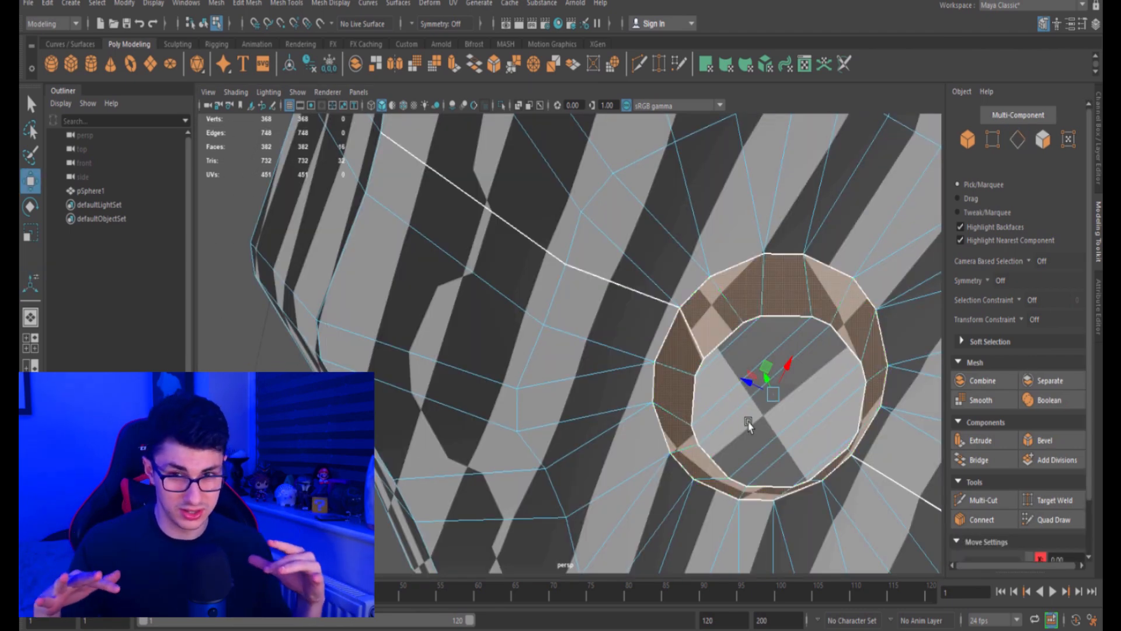
Scale up the UVs of the ring of wall faces in the bottom recess to give them a finer checker pattern
scroll(786, 421, down, 5)
alt+drag(786, 420, 669, 402)
key(e)
key(r)
drag(342, 349, 849, 447)
scroll(647, 455, up, 4)
scroll(677, 472, down, 3)
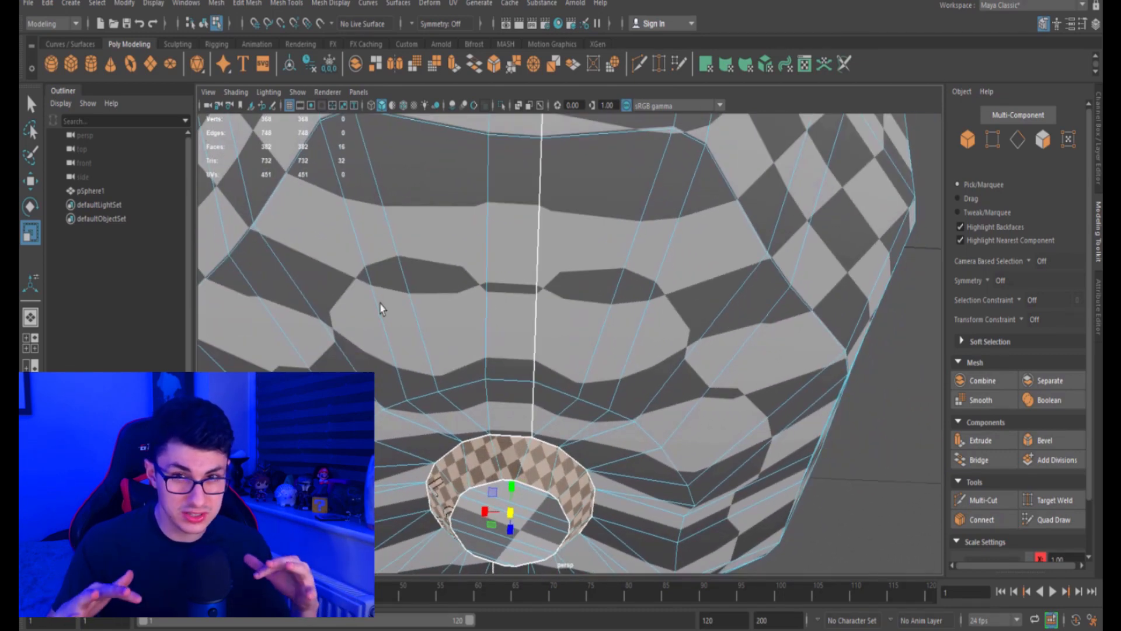
key(w)
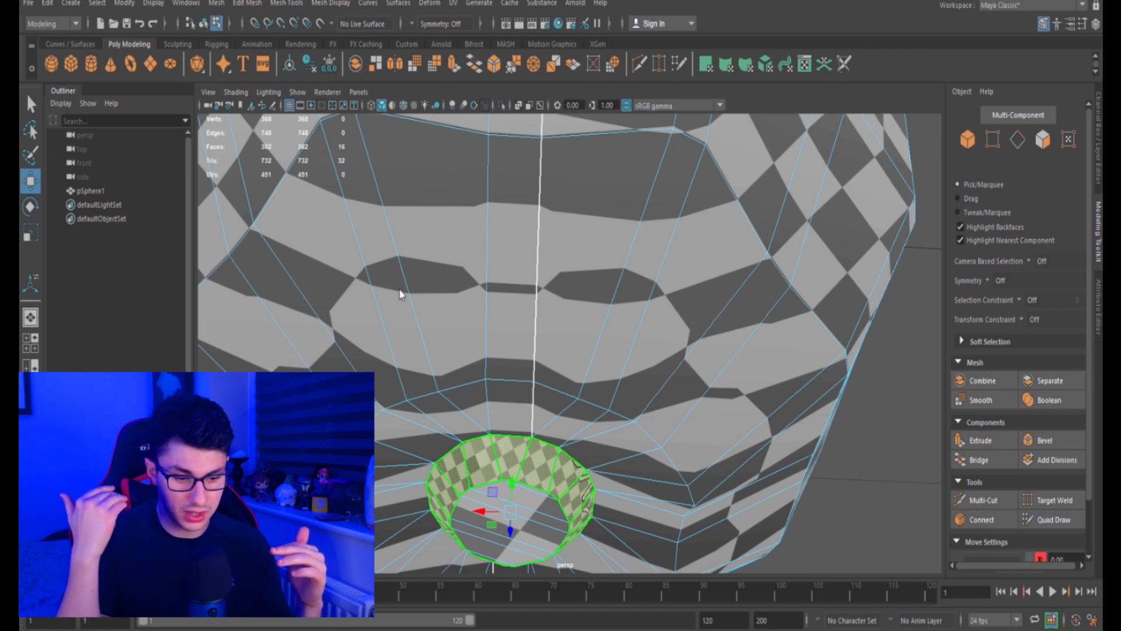
key(F12)
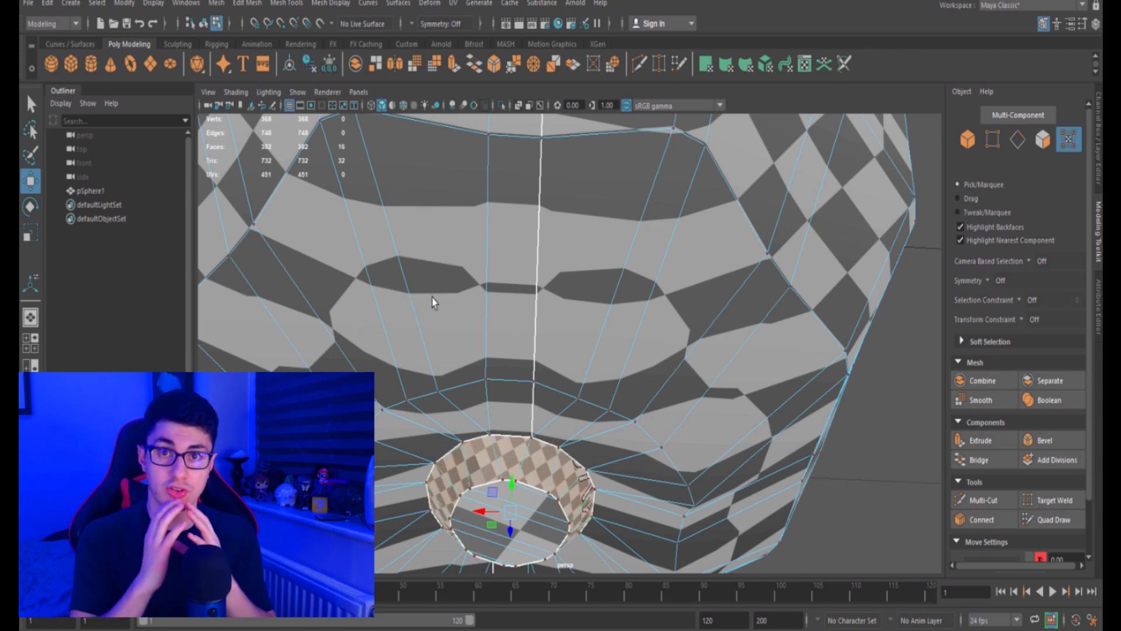
key(r)
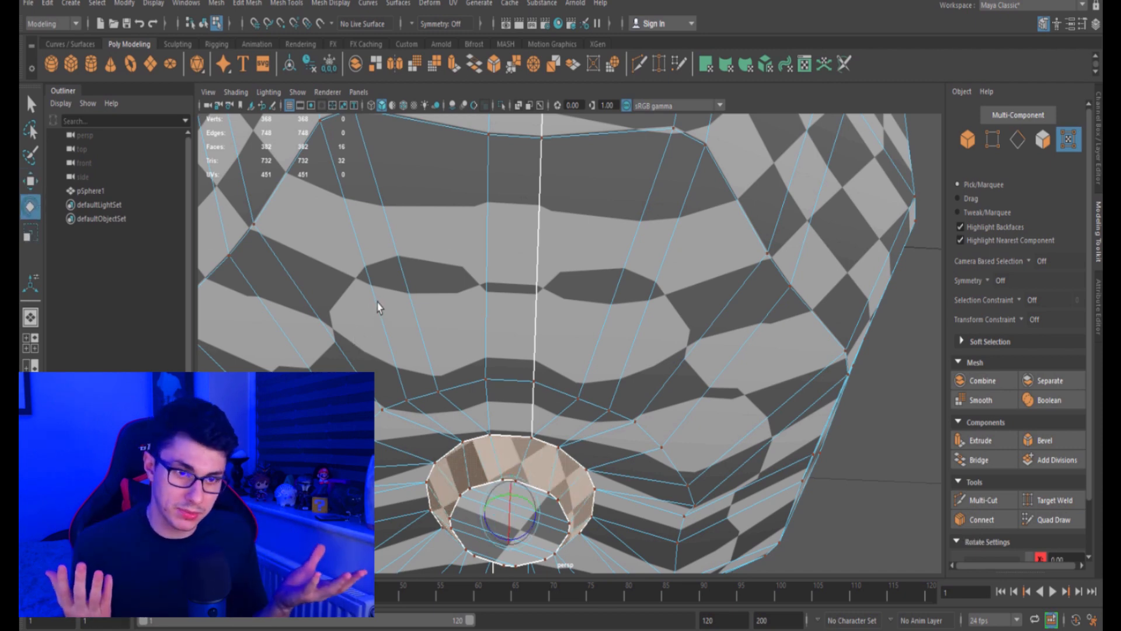
key(w)
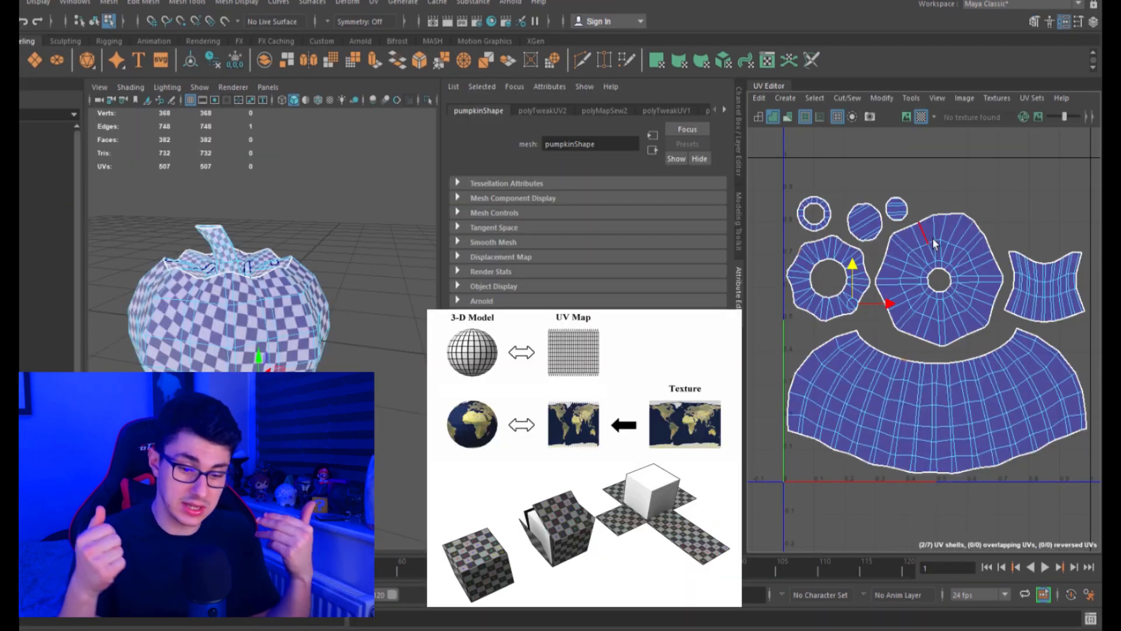
Try moving outer edges of the large round UV shell of the pumpkin's top, then undo the move
mouse_move(985, 310)
mouse_down()
mouse_move(982, 251)
mouse_move(982, 300)
mouse_up()
scroll(232, 317, up, 3)
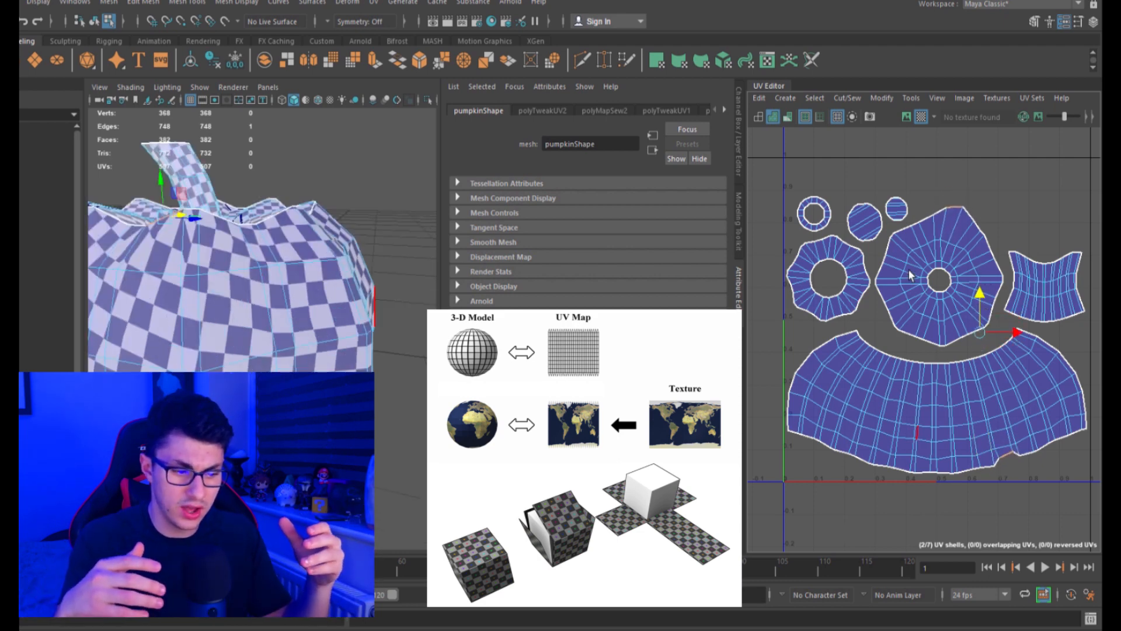
drag(974, 302, 969, 252)
key(ctrl+z)
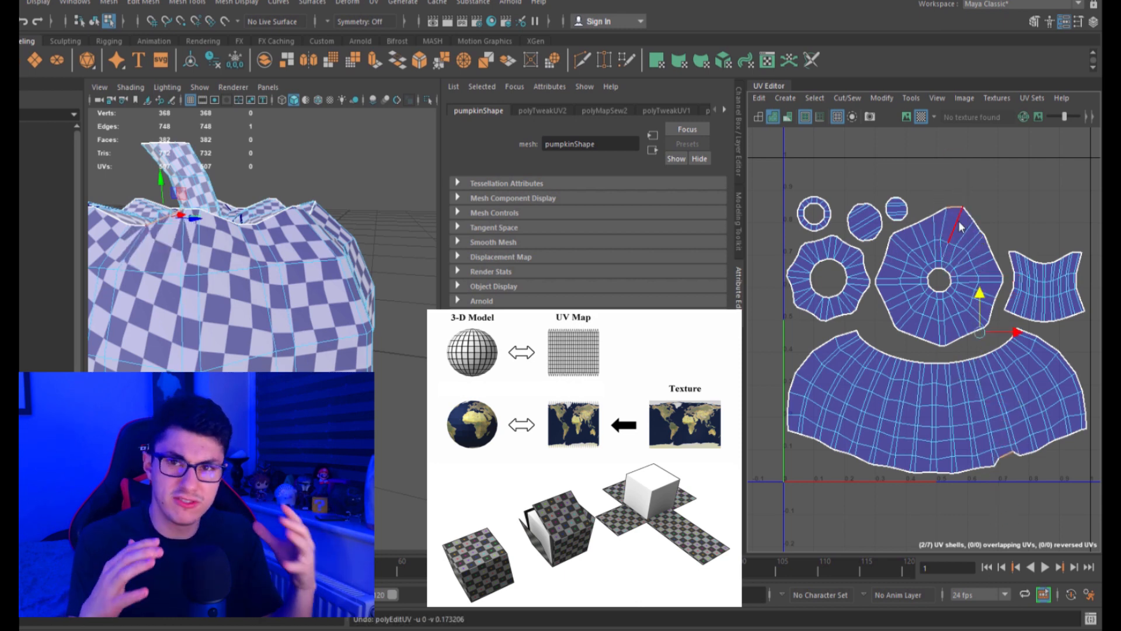
Examine which areas of the pumpkin model correspond to the large round UV shell and the wide curved body shell
double_click(936, 231)
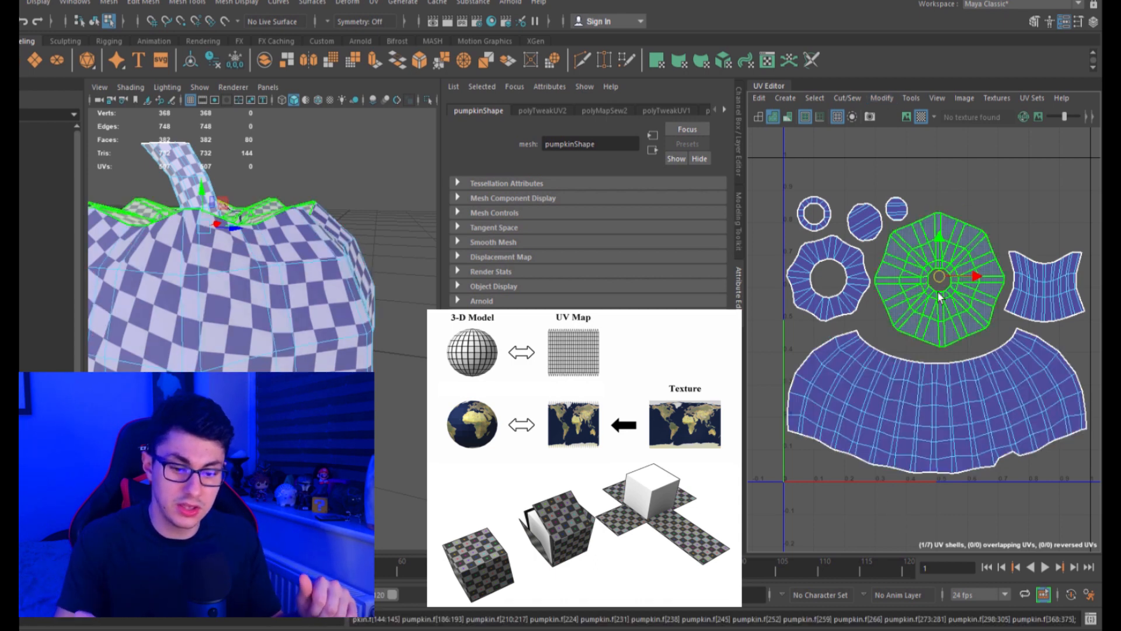
alt+drag(370, 213, 411, 249)
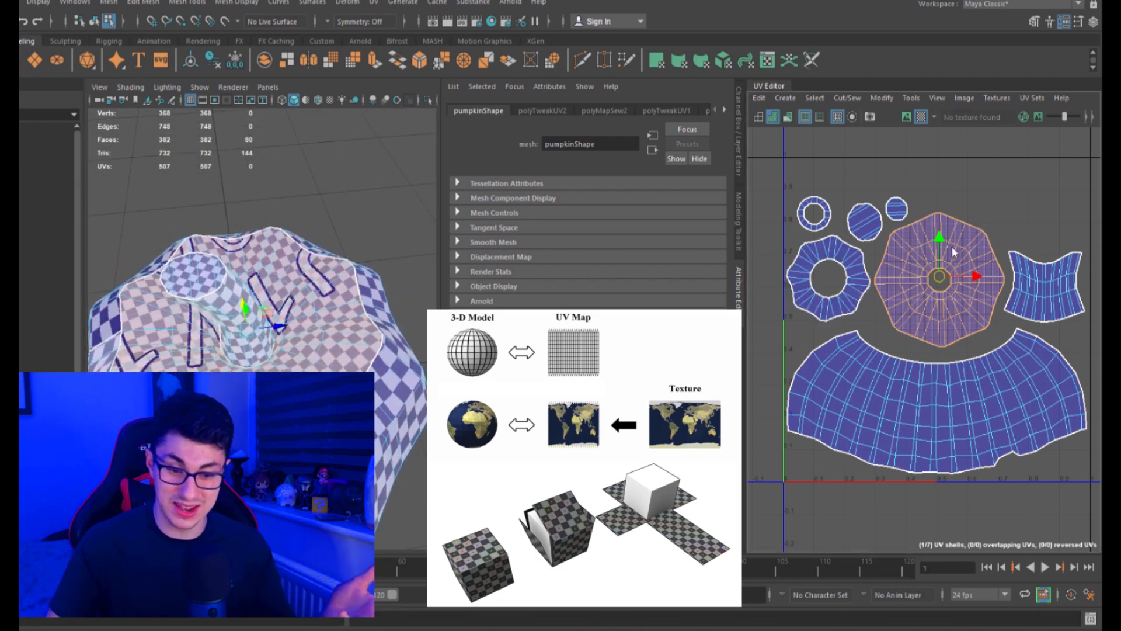
click(954, 227)
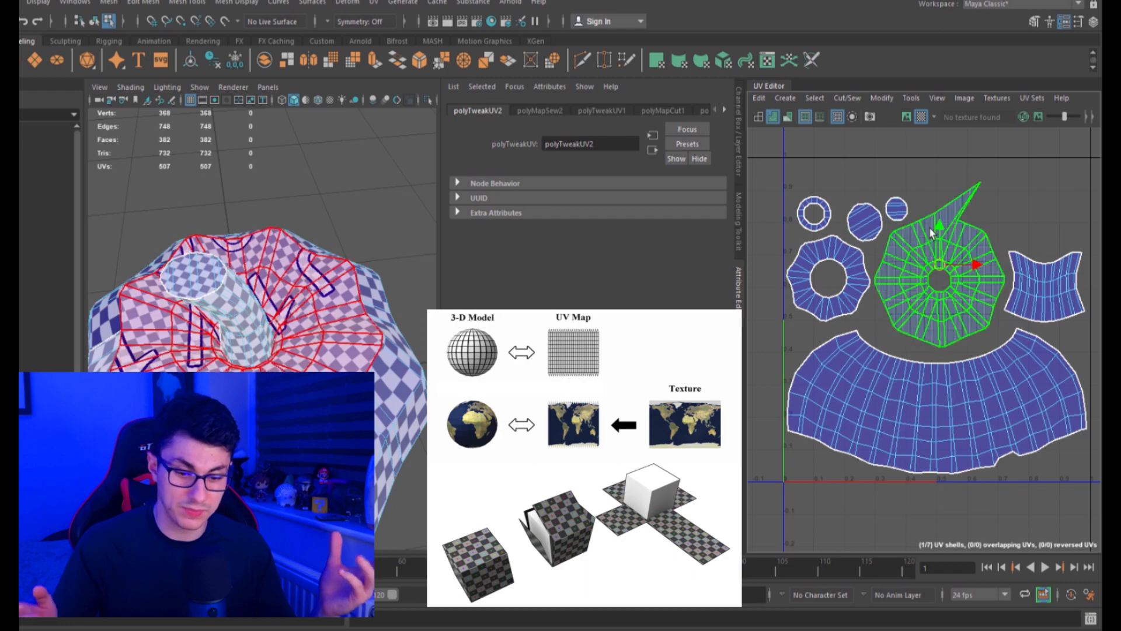
click(939, 233)
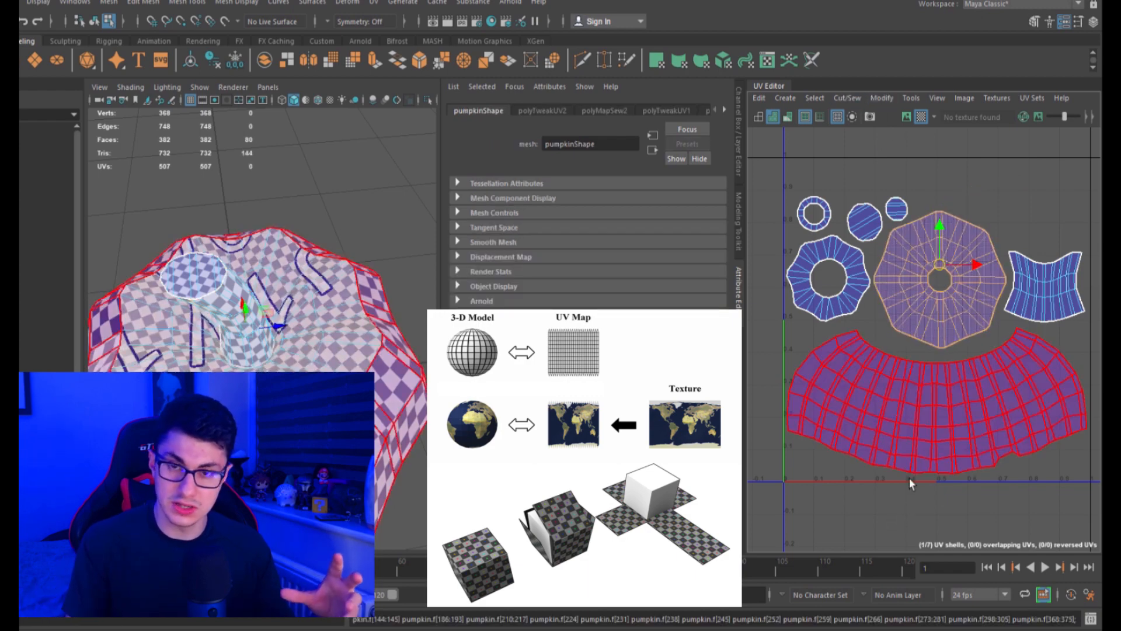
alt+drag(286, 318, 327, 342)
scroll(279, 244, down, 10)
scroll(306, 348, up, 10)
scroll(309, 350, down, 7)
click(916, 366)
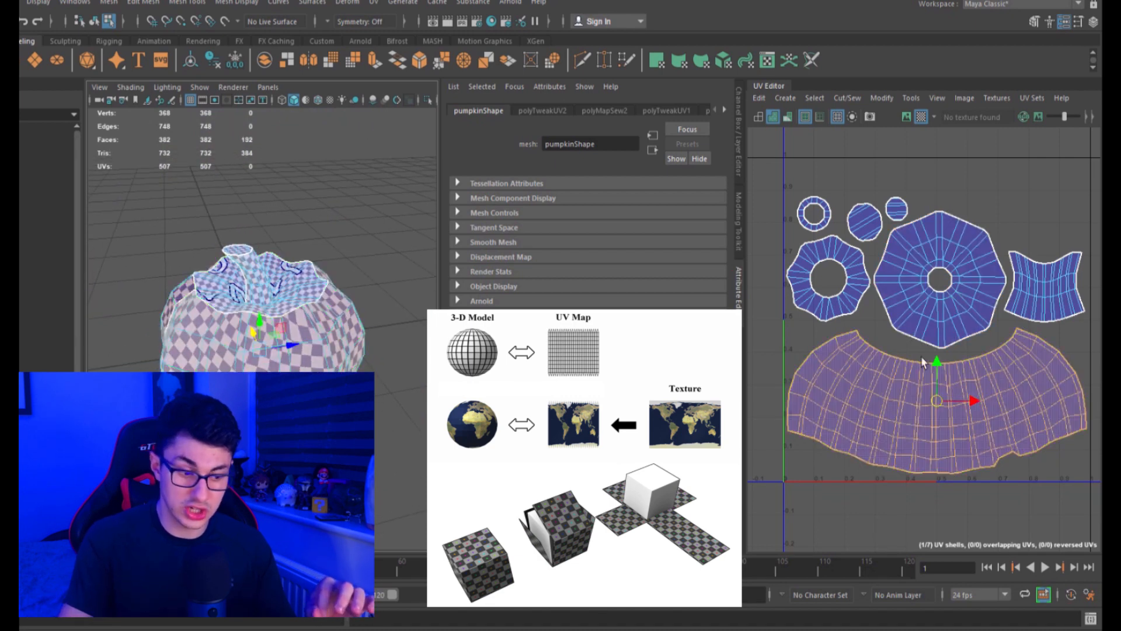
click(881, 99)
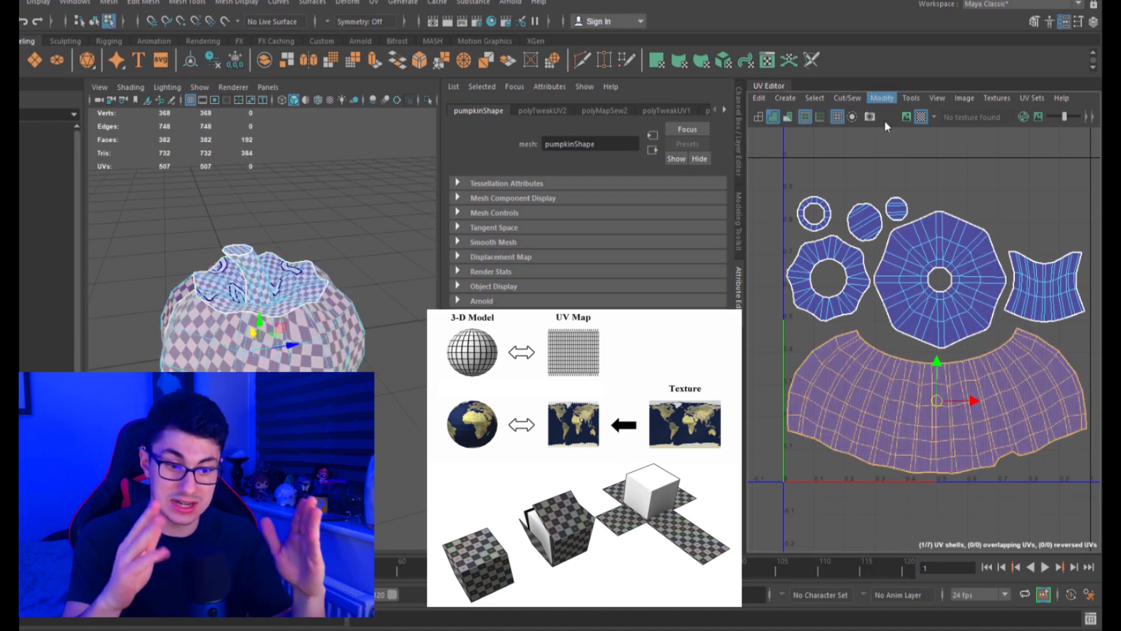
click(916, 518)
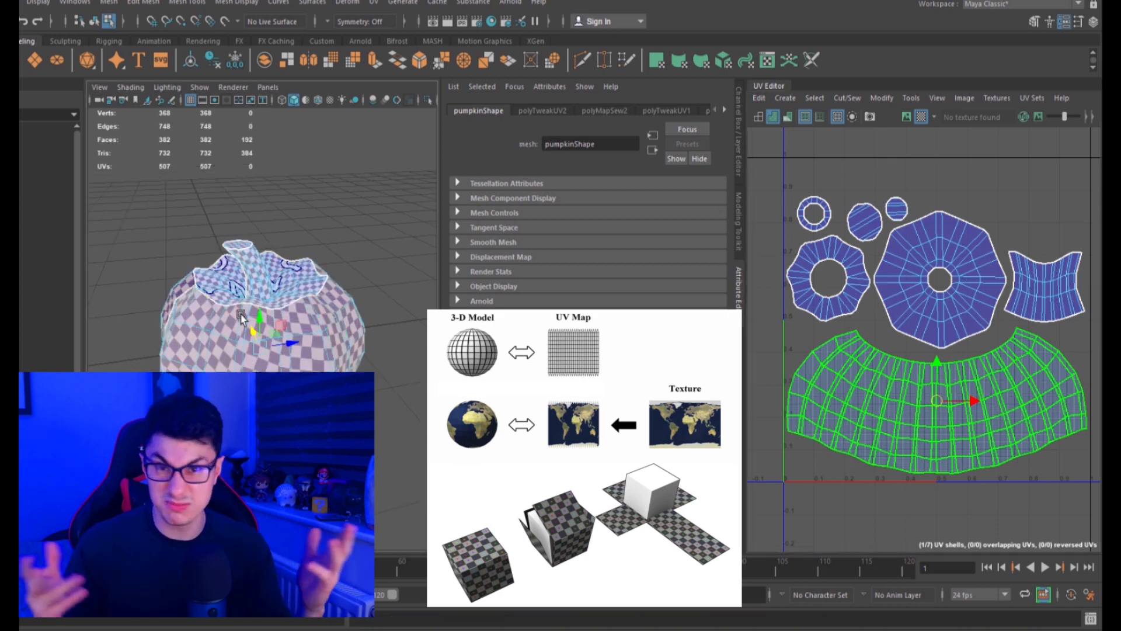
alt+drag(263, 327, 642, 296)
alt+drag(268, 303, 314, 310)
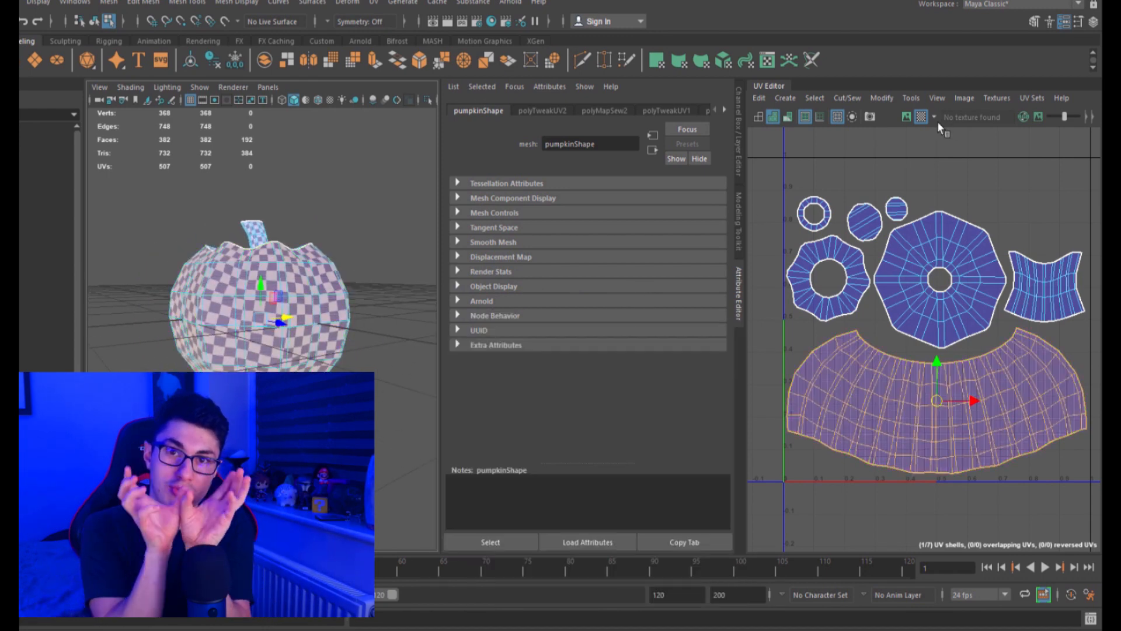
Hide the checker pattern and clear the UV shell selection to show the plain pumpkin model
click(920, 117)
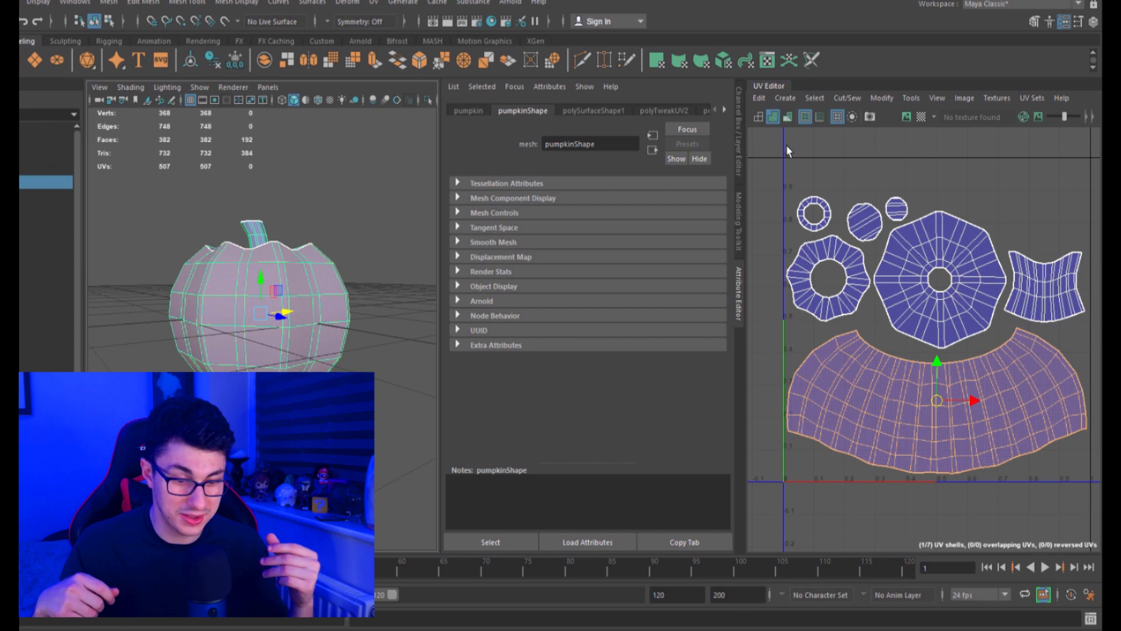
click(341, 244)
alt+drag(341, 204, 351, 250)
click(328, 276)
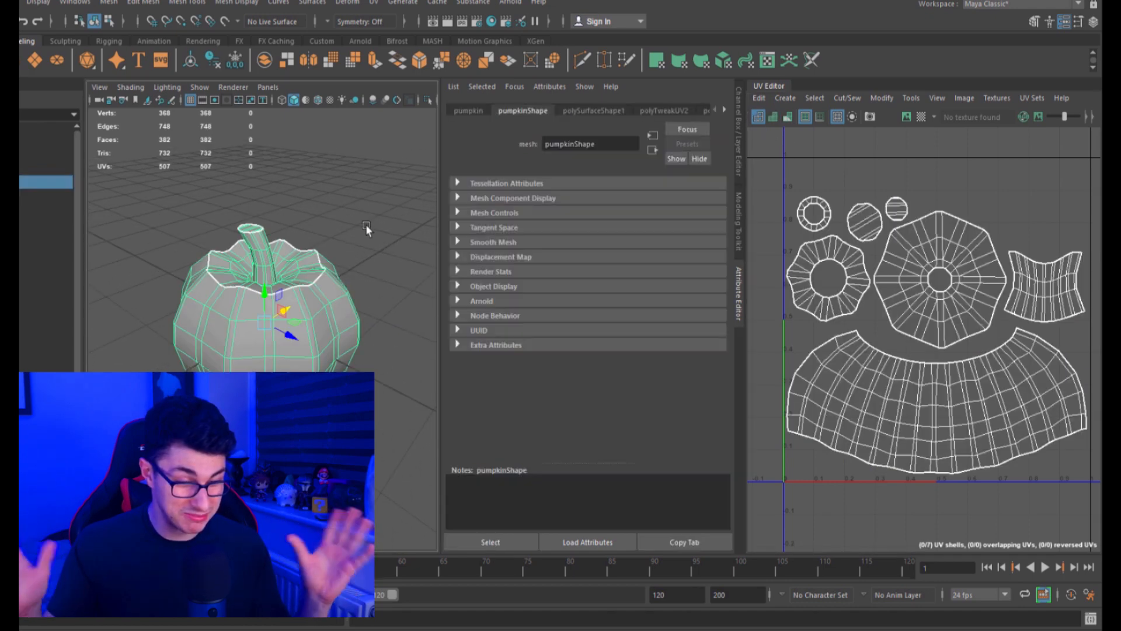
scroll(1051, 386, down, 5)
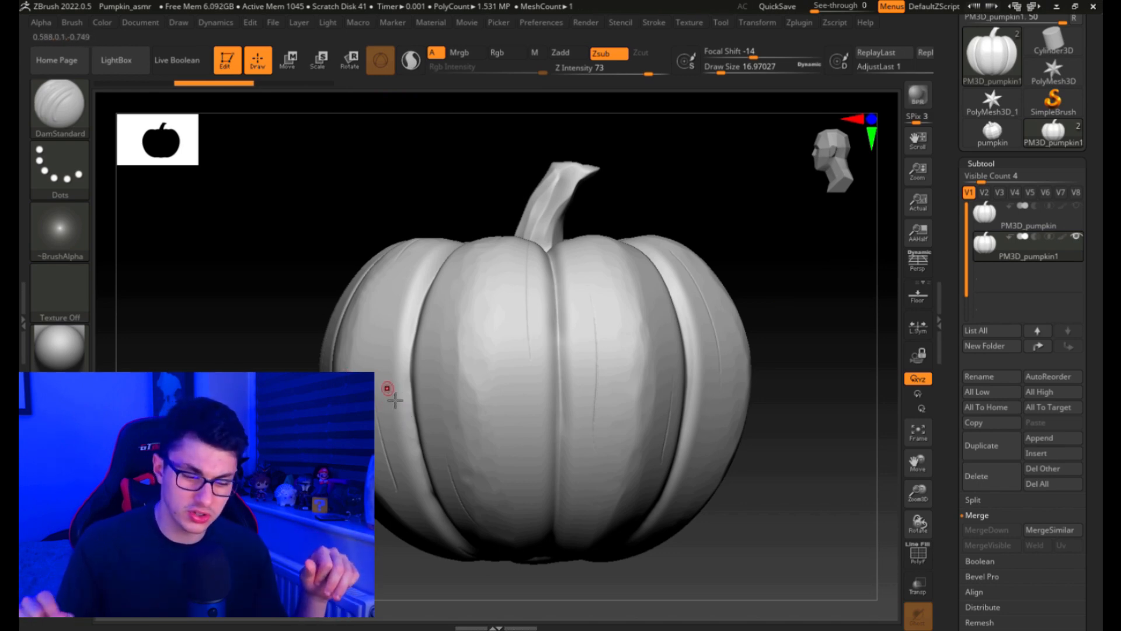
In ZBrush, try carving a jagged mouth across the pumpkin's front with the DamStandard brush, then undo all the strokes
mouse_move(359, 361)
mouse_down()
mouse_move(373, 402)
mouse_move(450, 481)
mouse_move(532, 462)
mouse_move(561, 490)
mouse_move(594, 443)
mouse_move(607, 475)
mouse_move(643, 465)
mouse_move(657, 483)
mouse_move(698, 470)
mouse_move(759, 378)
mouse_move(682, 418)
mouse_up()
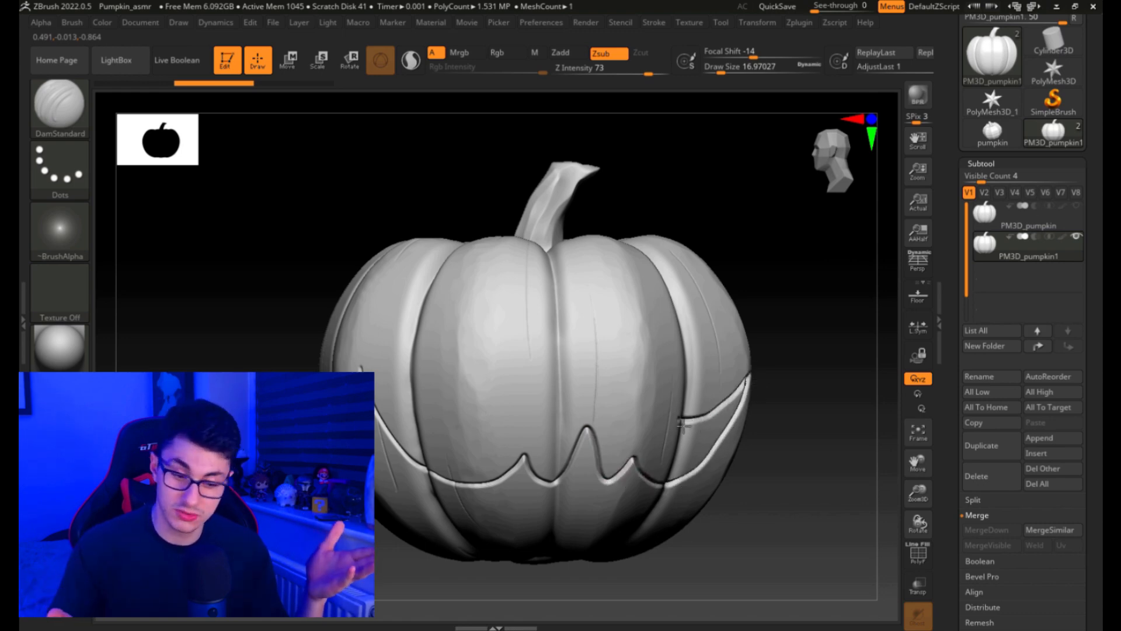
drag(666, 366, 657, 427)
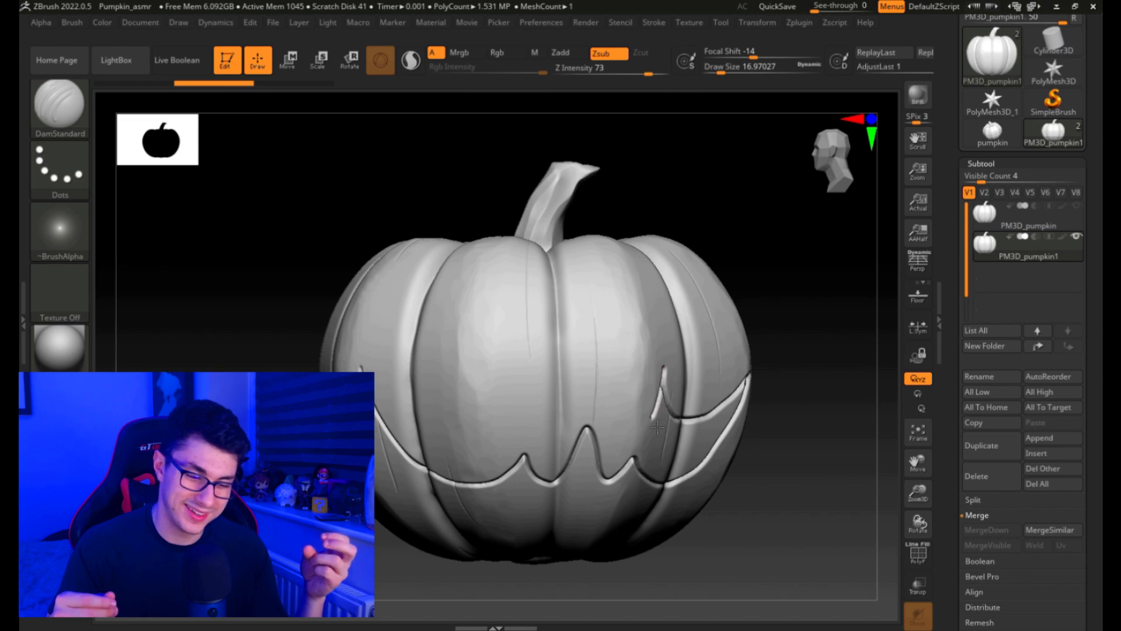
mouse_move(607, 340)
mouse_down()
mouse_move(624, 408)
mouse_move(559, 349)
mouse_move(546, 431)
mouse_move(508, 351)
mouse_move(501, 412)
mouse_move(471, 357)
mouse_move(409, 390)
mouse_move(357, 352)
mouse_up()
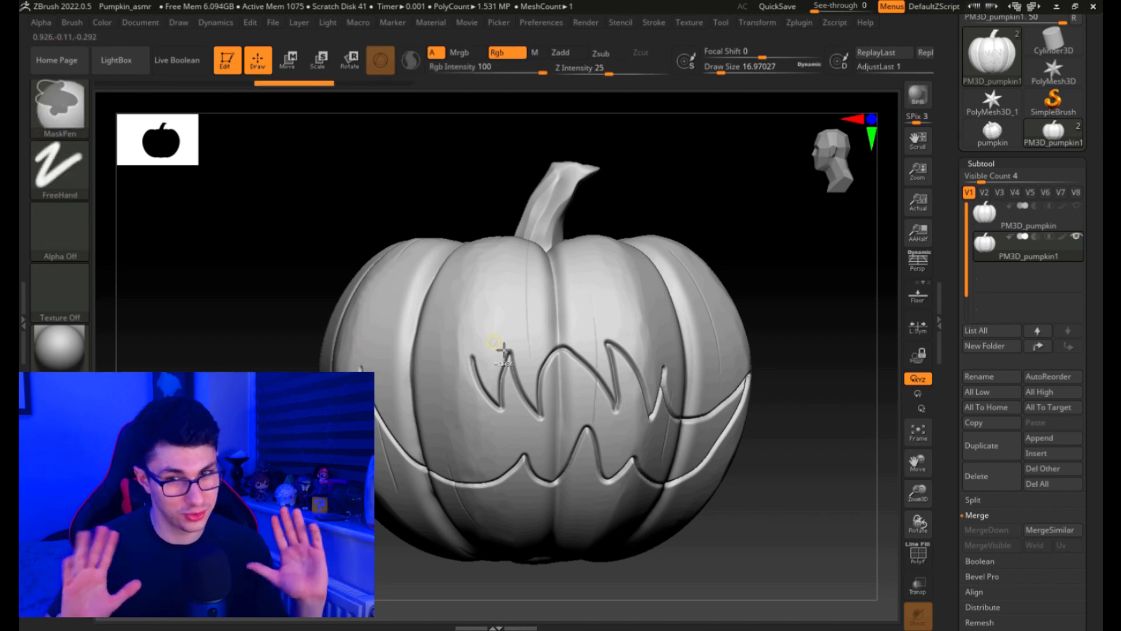
key(ctrl+z)
key(ctrl+z)
key(ctrl+z)
key(ctrl+z)
key(ctrl+z)
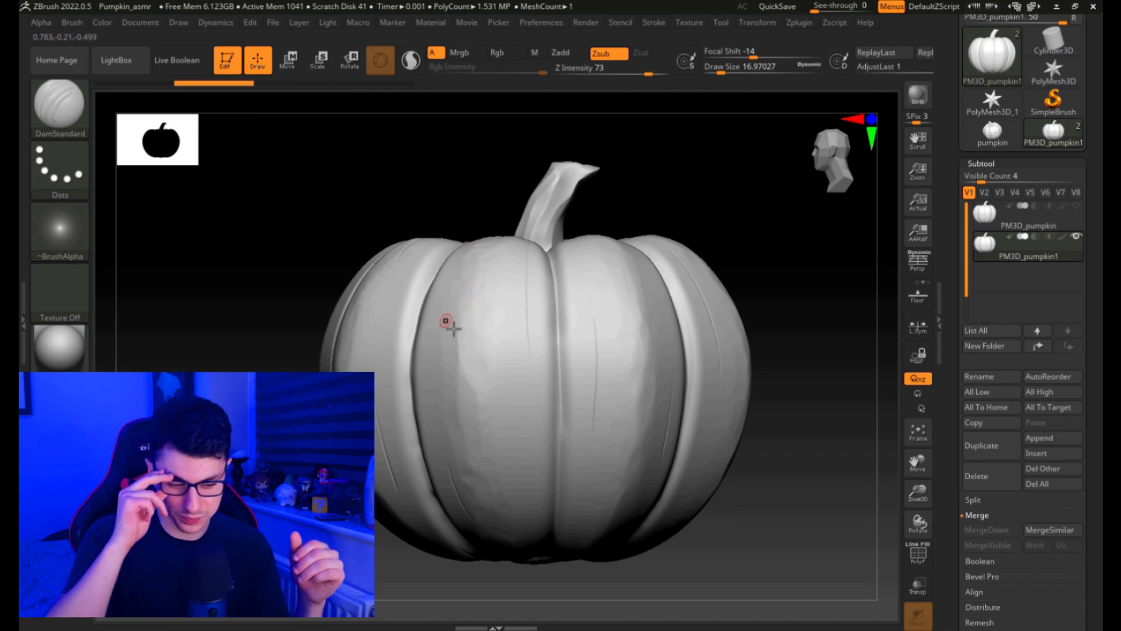
Carve two slanted, angry eye outlines on the upper front of the pumpkin with the DamStandard brush, redoing the right one smaller
mouse_move(438, 292)
mouse_down()
mouse_move(488, 374)
mouse_move(526, 395)
mouse_move(571, 371)
mouse_move(452, 391)
mouse_move(435, 376)
mouse_move(437, 307)
mouse_move(453, 279)
mouse_up()
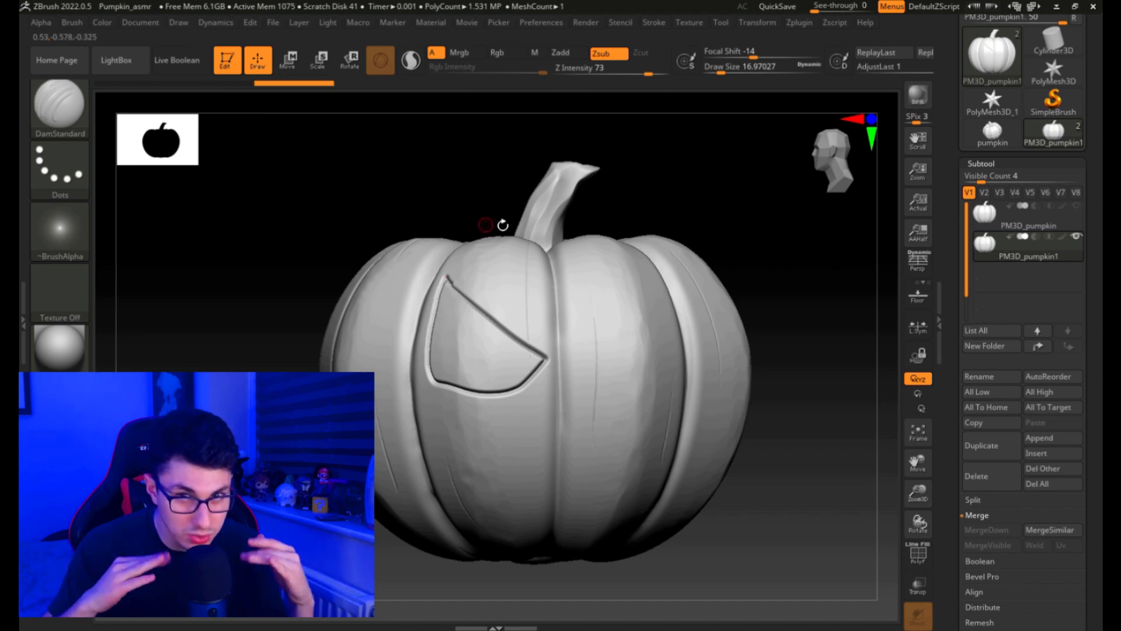
mouse_move(589, 354)
mouse_down()
mouse_move(613, 356)
mouse_move(660, 310)
mouse_move(667, 277)
mouse_move(674, 421)
mouse_up()
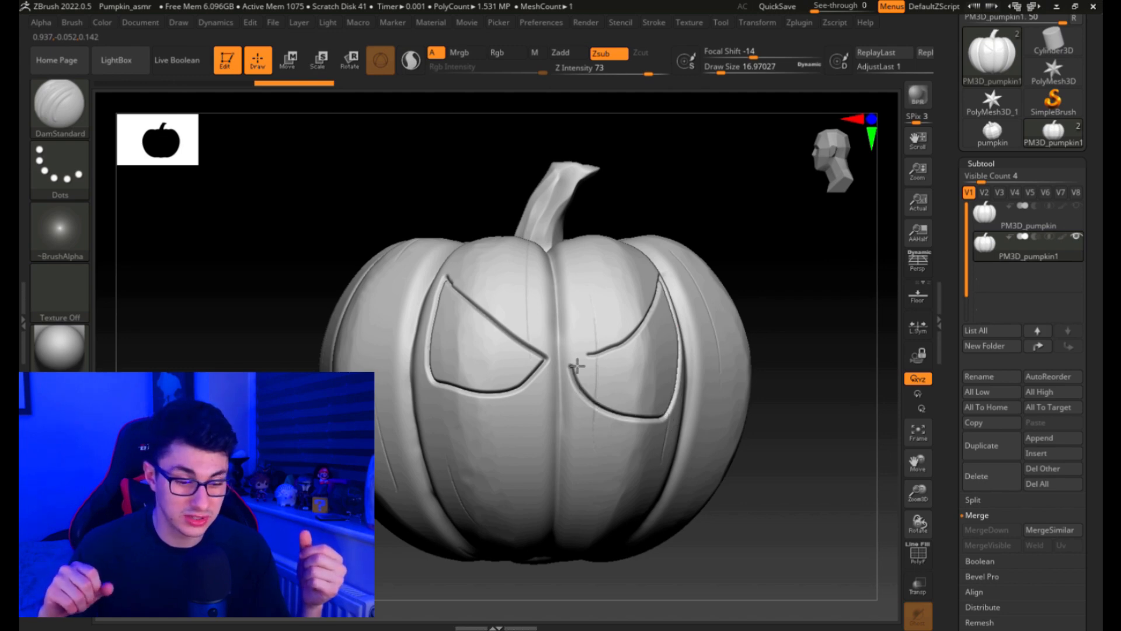
key(ctrl+z)
mouse_move(577, 358)
mouse_down()
mouse_move(613, 406)
mouse_move(675, 410)
mouse_move(666, 295)
mouse_move(640, 332)
mouse_move(582, 347)
mouse_up()
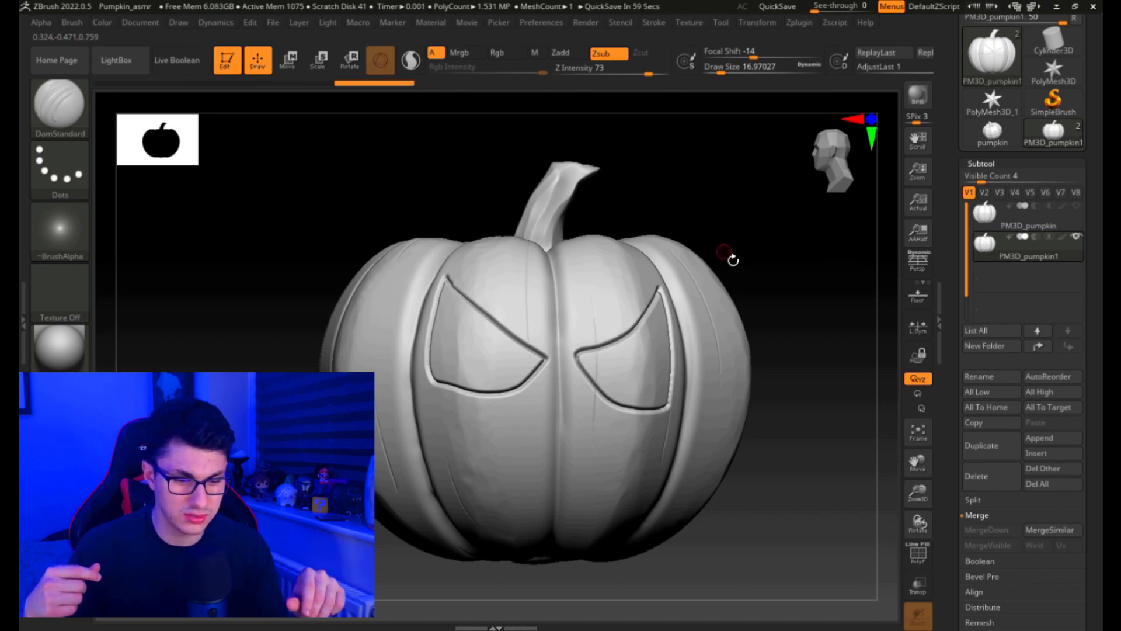
Try carving small cut lines around the eyes and across the left eye's upper edge, then undo them
mouse_move(476, 295)
mouse_down()
mouse_move(493, 262)
mouse_move(501, 325)
mouse_up()
drag(628, 335, 639, 314)
key(ctrl+z)
key(ctrl+z)
key(ctrl+z)
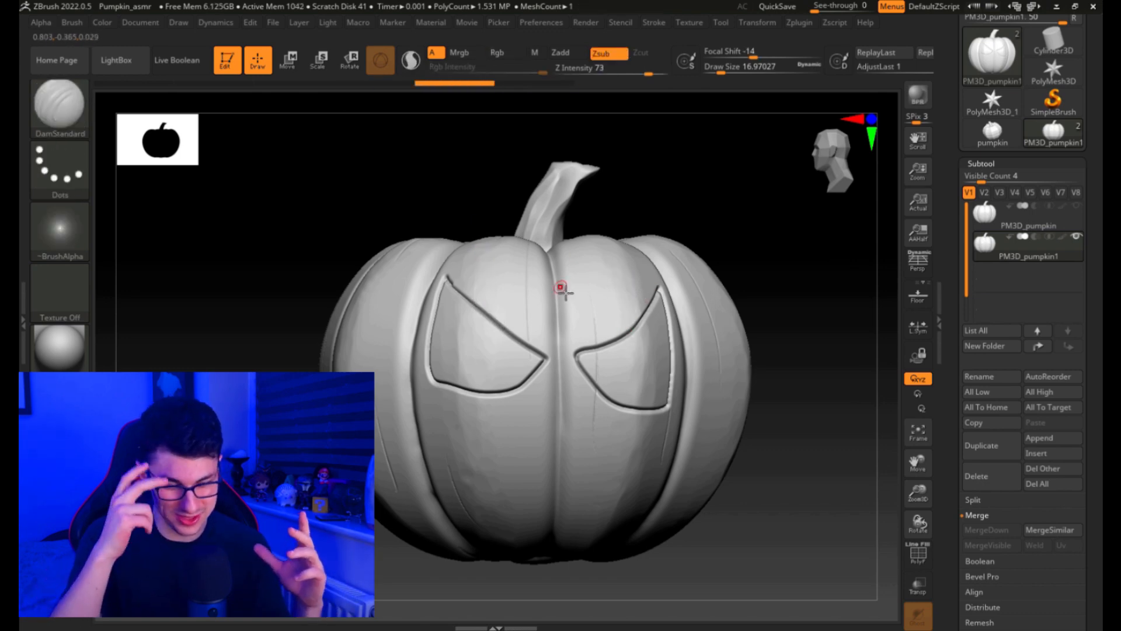
key(ctrl+z)
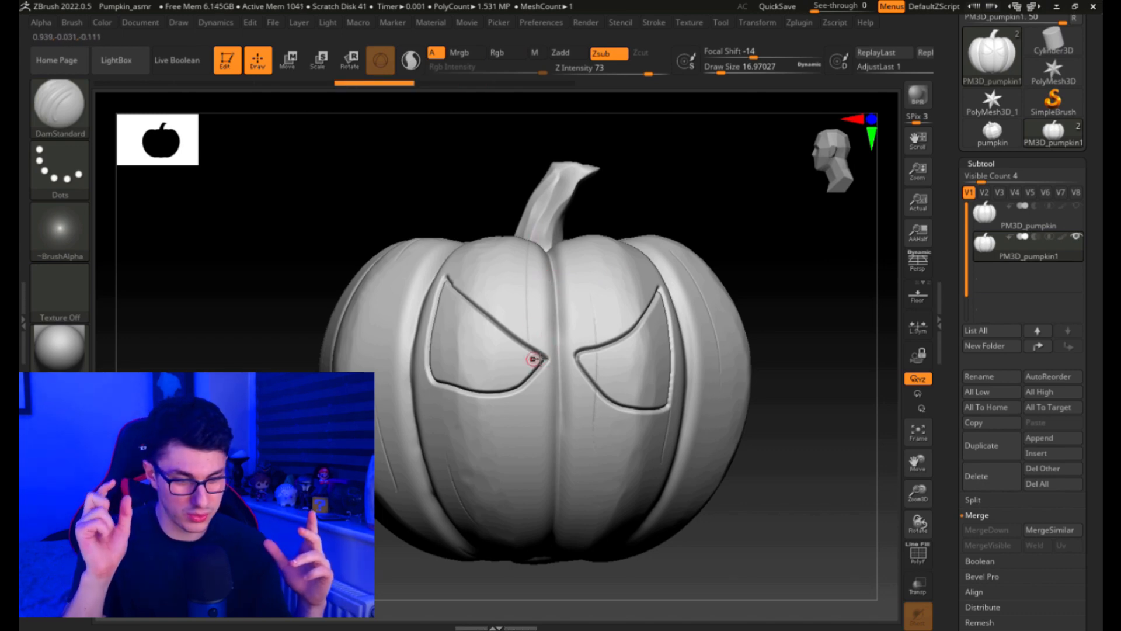
mouse_move(469, 298)
mouse_down()
mouse_move(487, 296)
mouse_move(481, 307)
mouse_up()
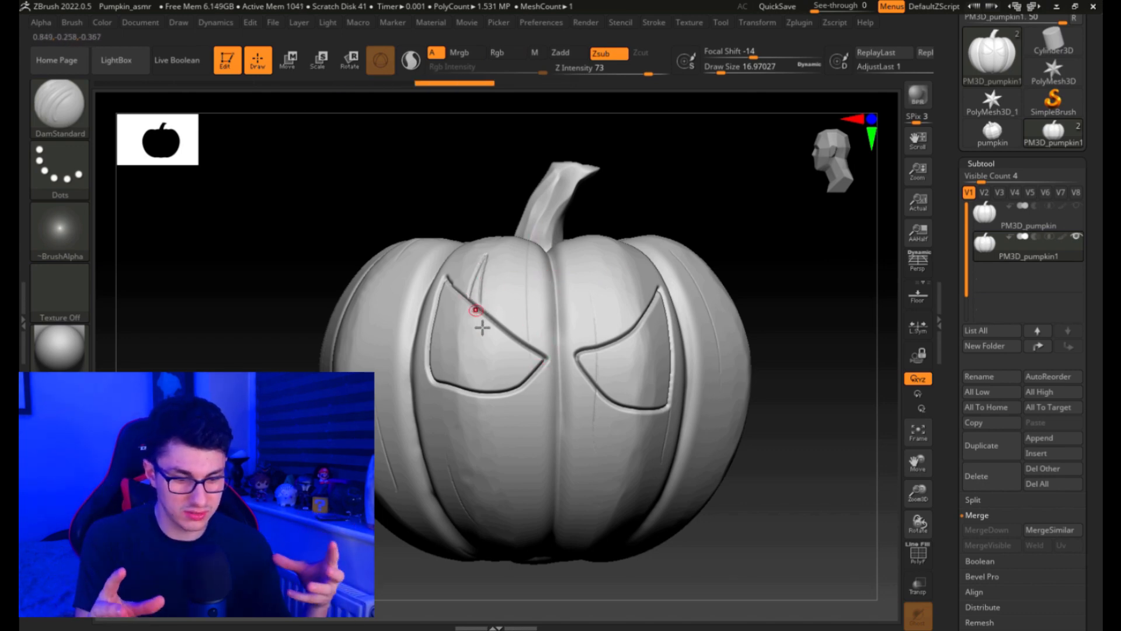
key(ctrl+z)
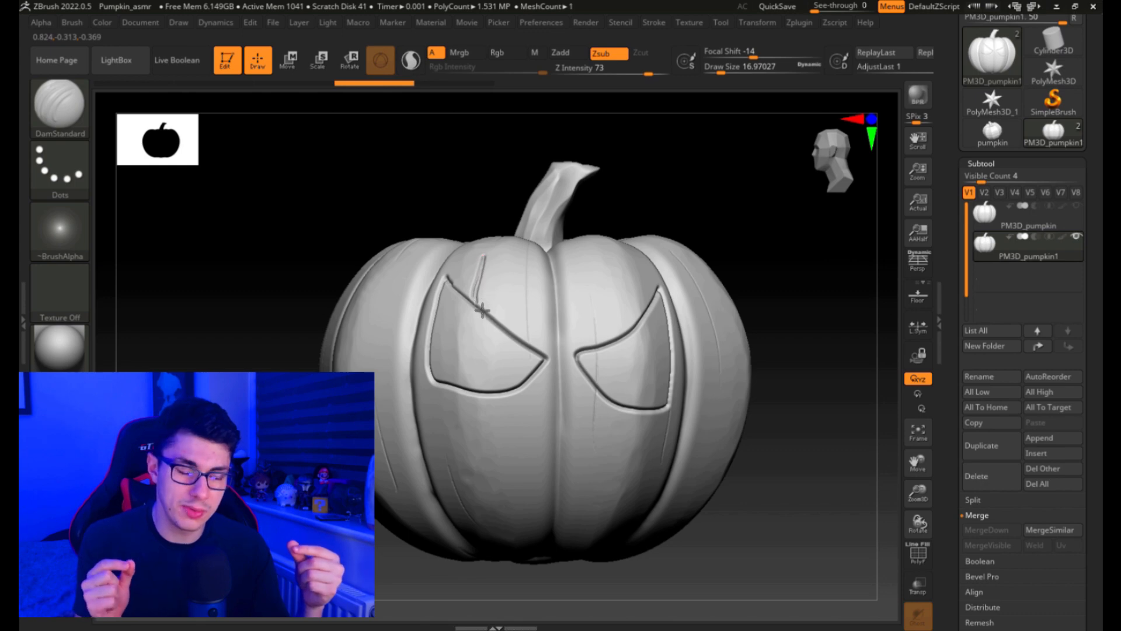
drag(484, 284, 484, 313)
mouse_move(472, 398)
mouse_down()
mouse_move(488, 457)
mouse_move(473, 401)
mouse_up()
key(ctrl+z)
key(ctrl+z)
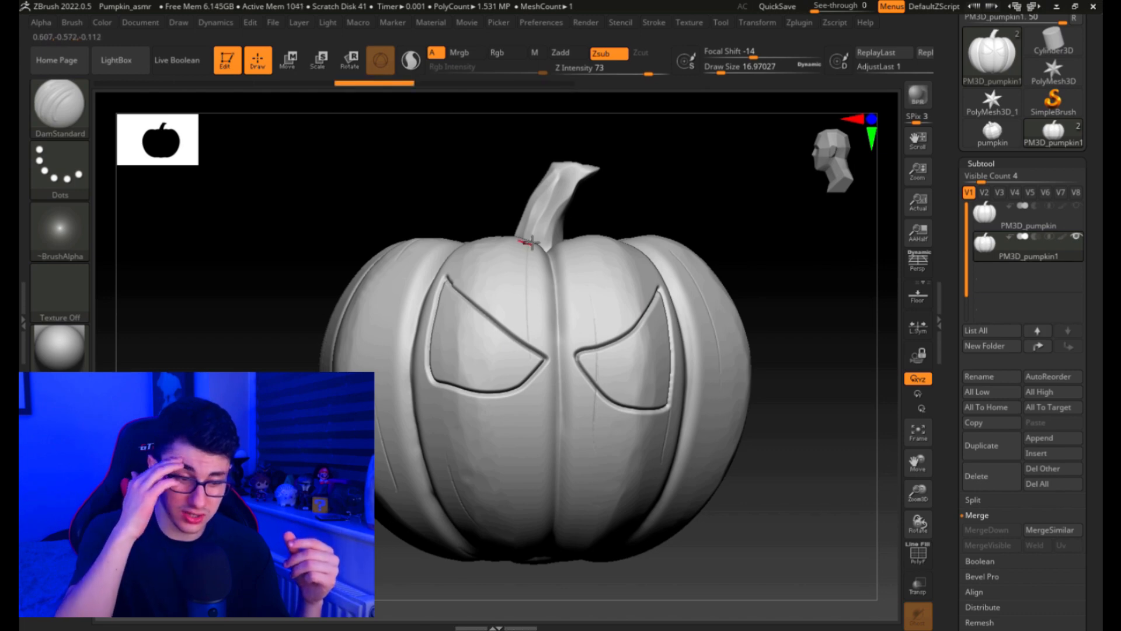
Carve a wide grinning mouth outline with jagged upper and lower teeth below the eyes, curving up at both ends
mouse_move(401, 447)
mouse_down()
mouse_move(518, 530)
mouse_move(534, 508)
mouse_move(564, 512)
mouse_move(584, 537)
mouse_move(731, 418)
mouse_move(734, 366)
mouse_move(730, 341)
mouse_move(691, 426)
mouse_move(619, 440)
mouse_move(604, 482)
mouse_move(575, 422)
mouse_move(555, 416)
mouse_move(537, 457)
mouse_move(506, 460)
mouse_move(429, 417)
mouse_move(371, 336)
mouse_move(377, 315)
mouse_up()
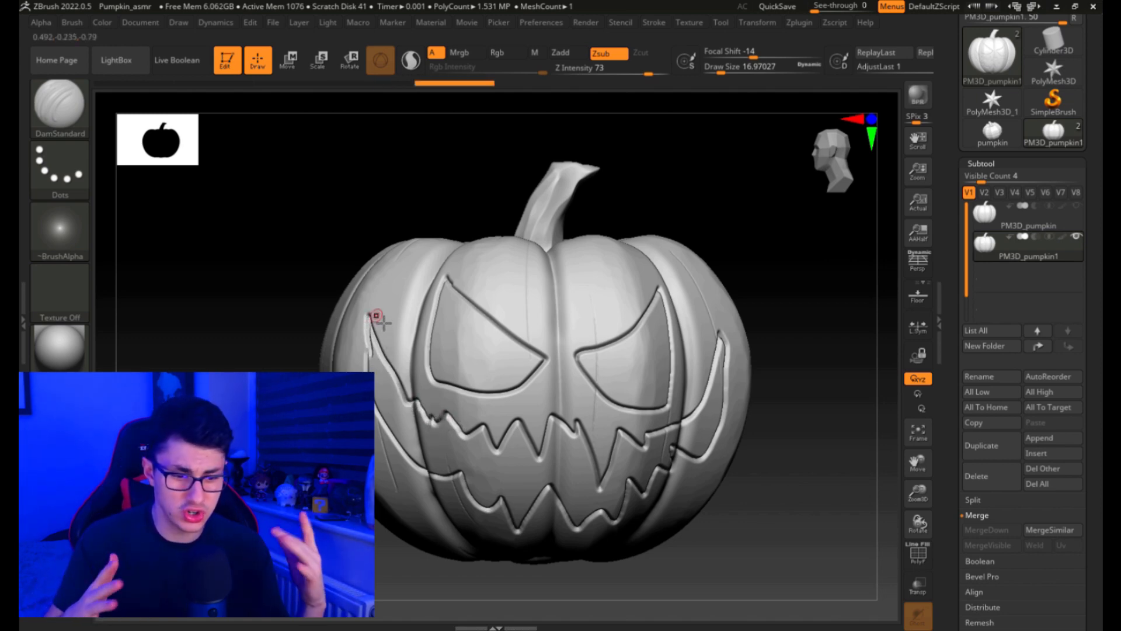
drag(918, 502, 804, 448)
drag(787, 455, 805, 448)
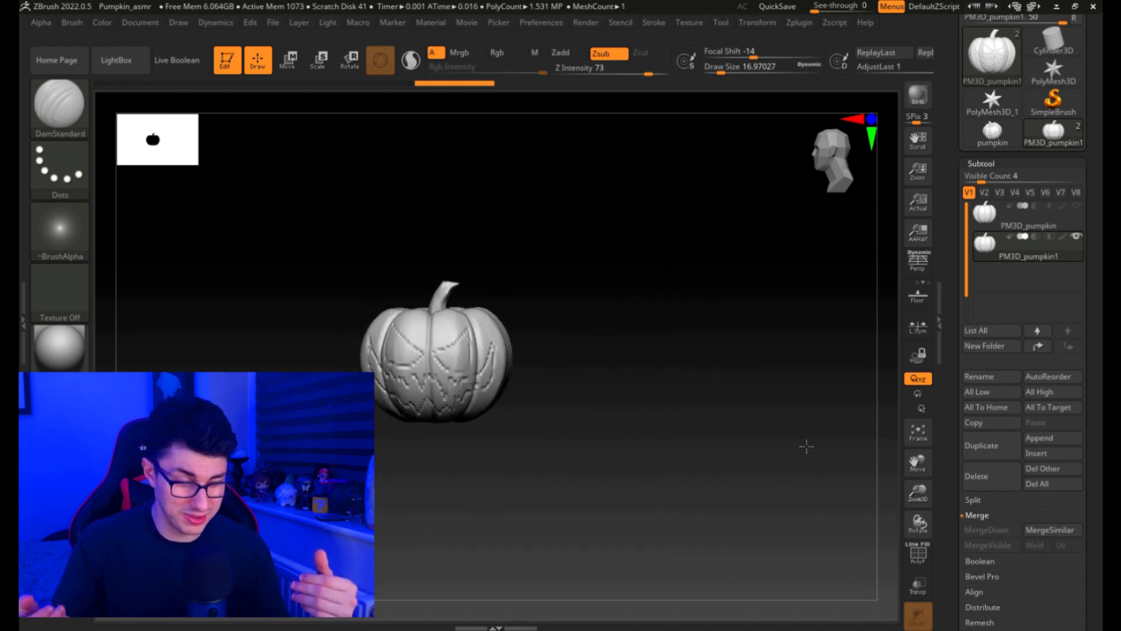
key(f)
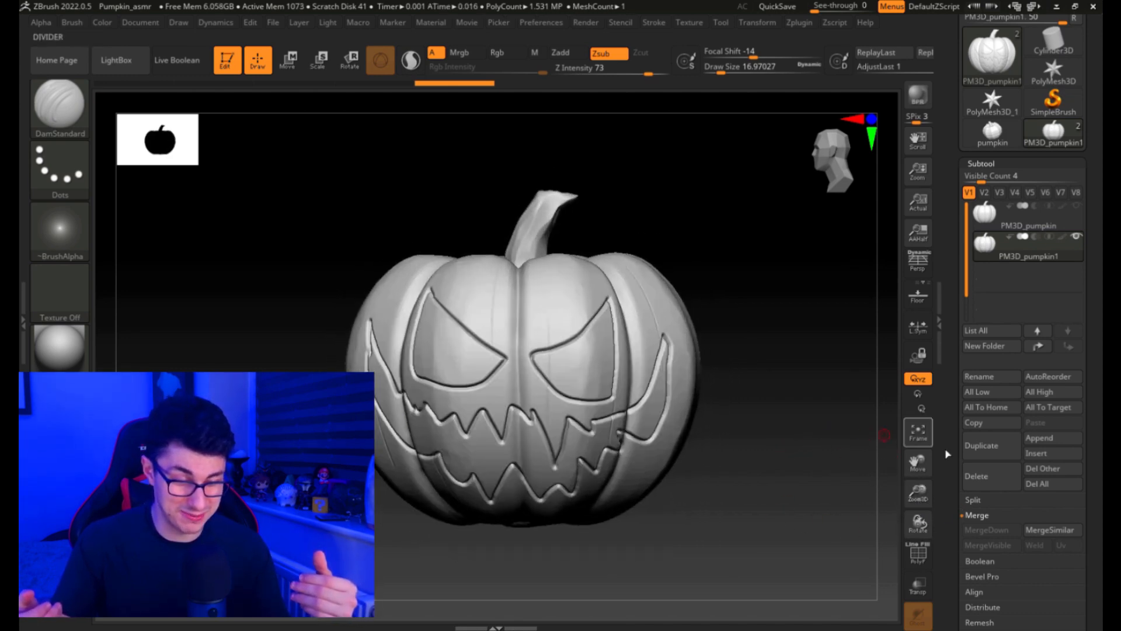
drag(918, 493, 847, 484)
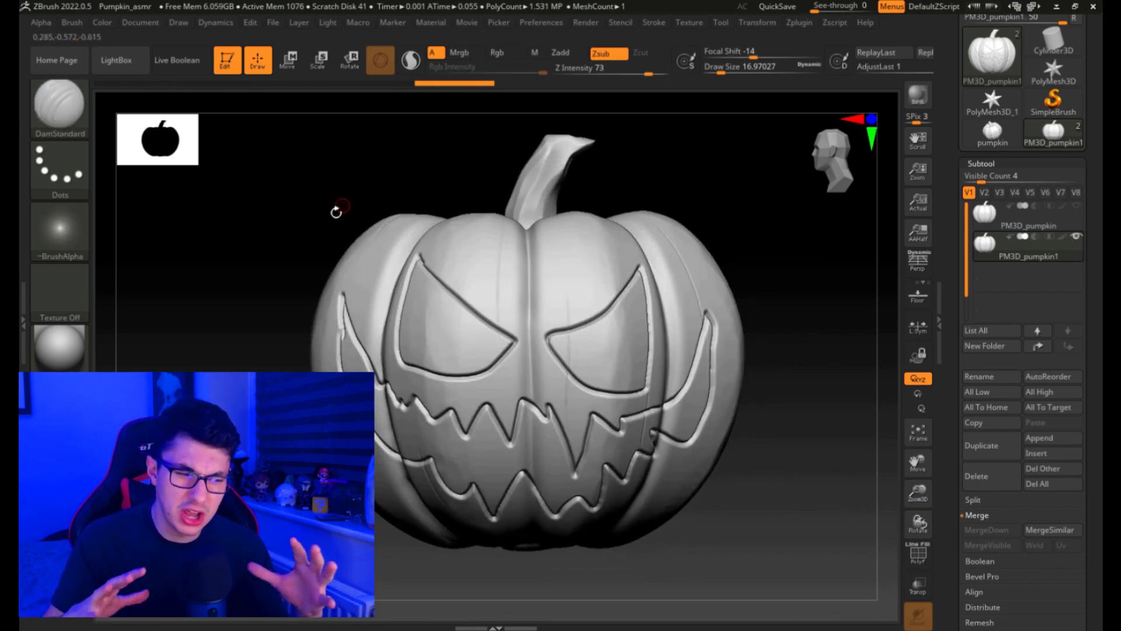
Switch to the Standard brush and start masking the surface inside the mouth, just below the upper teeth
key(b)
key(s)
key(t)
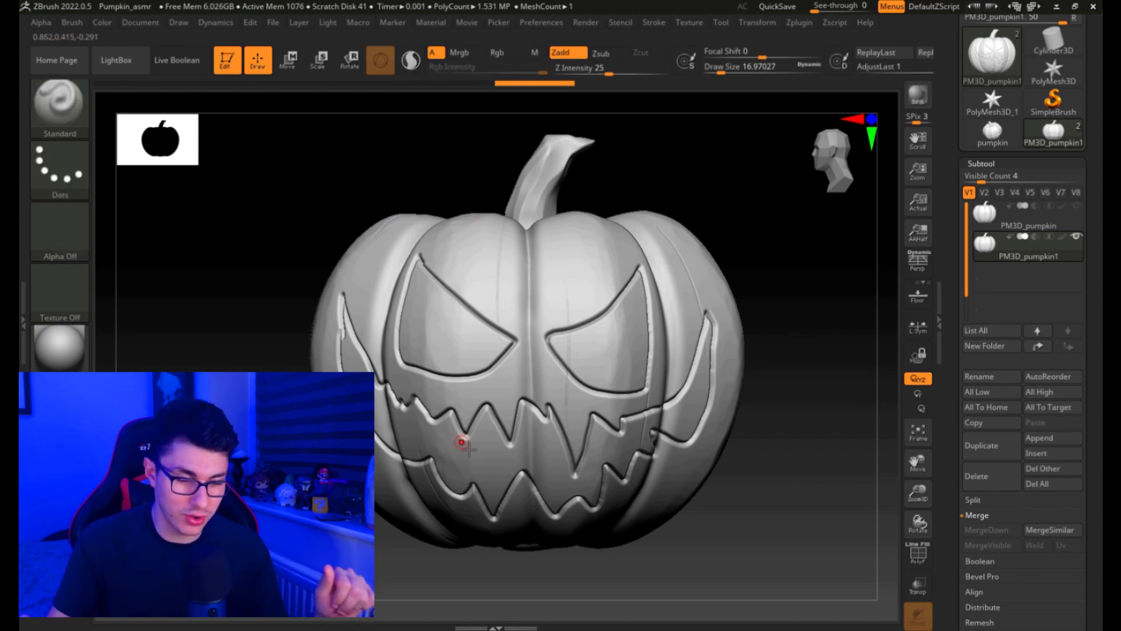
ctrl+drag(462, 442, 453, 476)
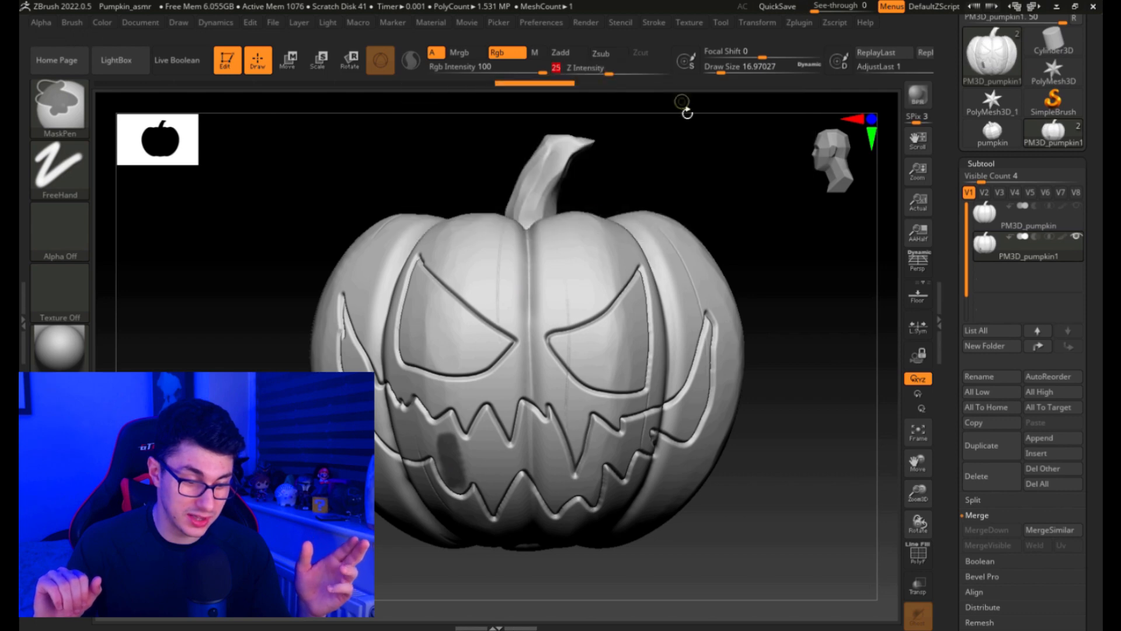
mouse_move(457, 448)
ctrl+mouse_down()
mouse_move(470, 467)
mouse_move(465, 434)
ctrl+mouse_up()
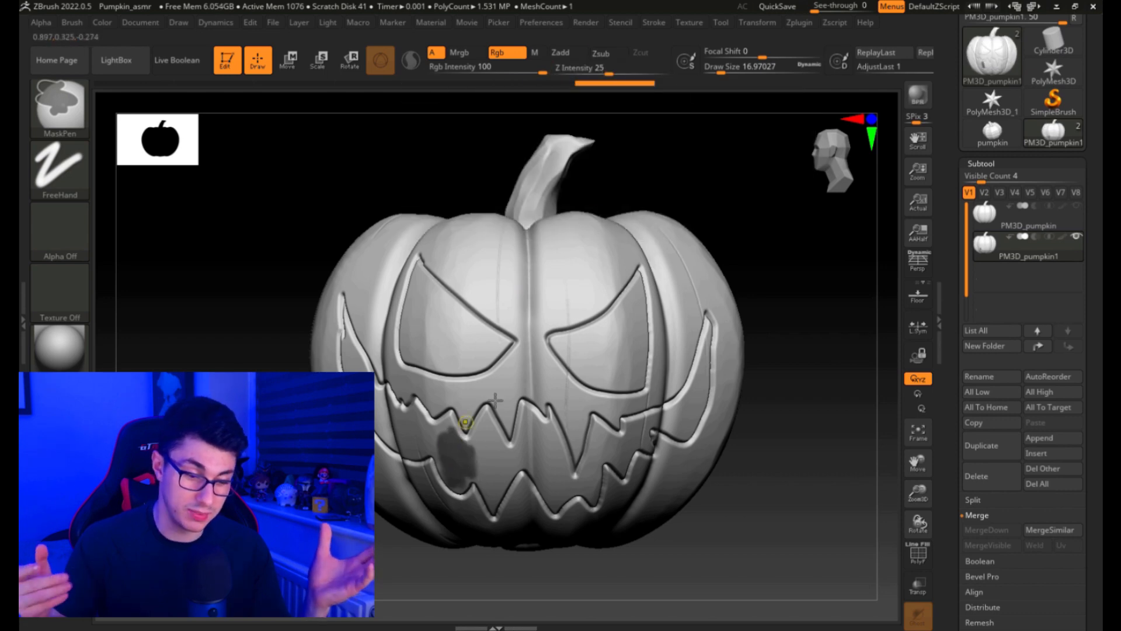
Extend the mask across the mouth interior into its pointed corner, filling up to the carved outline
drag(927, 500, 929, 534)
drag(737, 563, 800, 512)
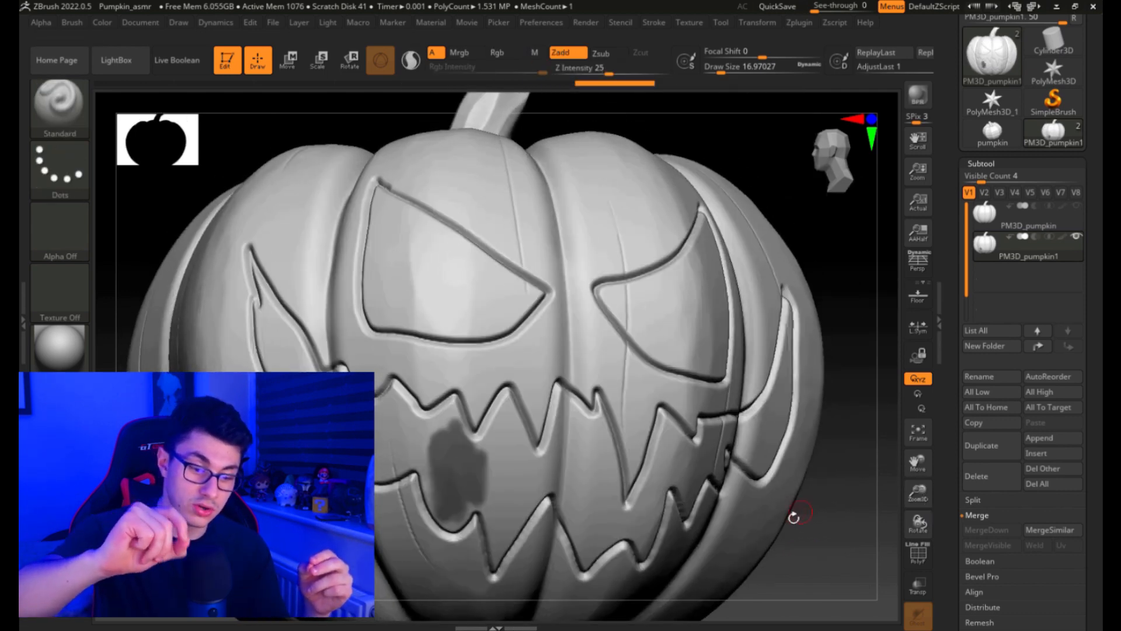
mouse_move(436, 474)
ctrl+mouse_down()
mouse_move(440, 503)
mouse_move(468, 524)
ctrl+mouse_up()
mouse_move(442, 484)
ctrl+mouse_down()
mouse_move(397, 441)
mouse_move(410, 452)
ctrl+mouse_up()
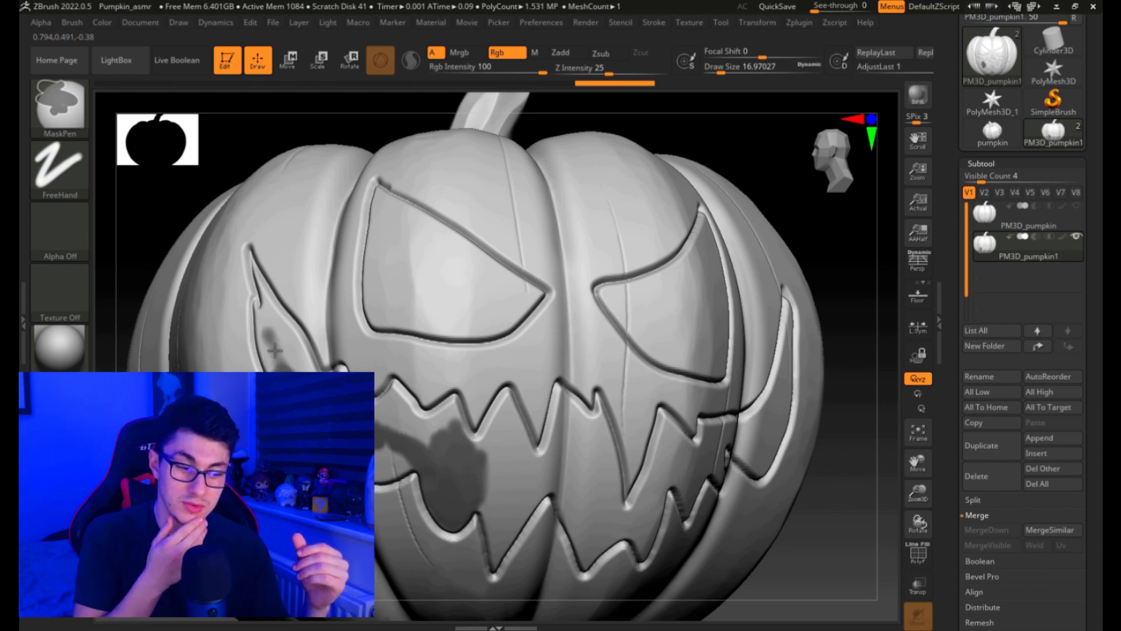
ctrl+drag(283, 344, 253, 260)
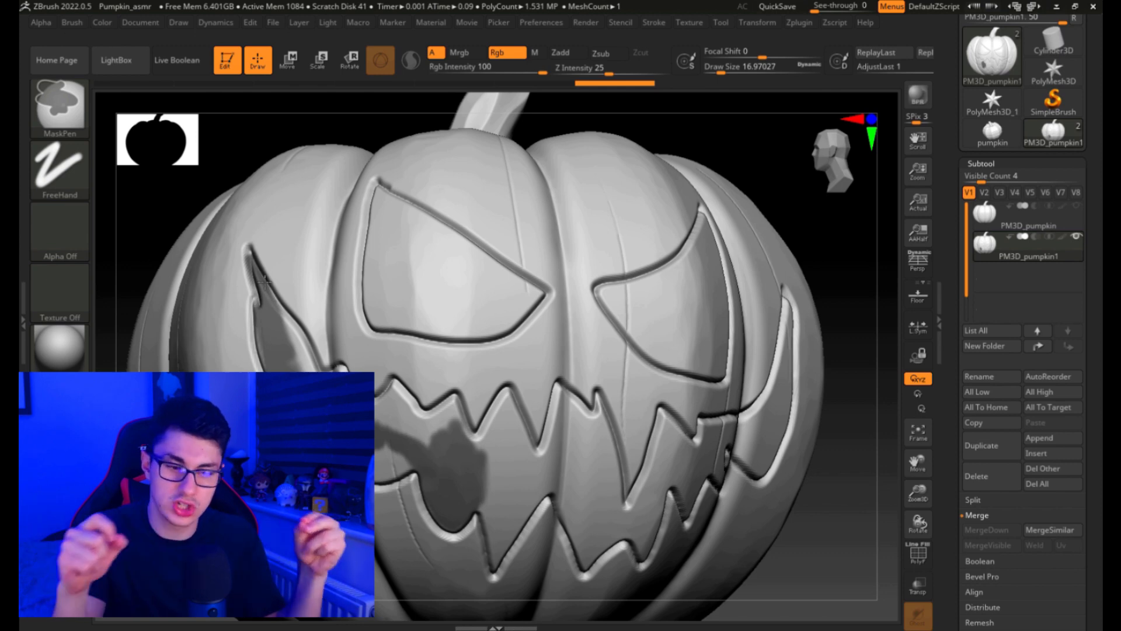
ctrl+drag(280, 319, 311, 368)
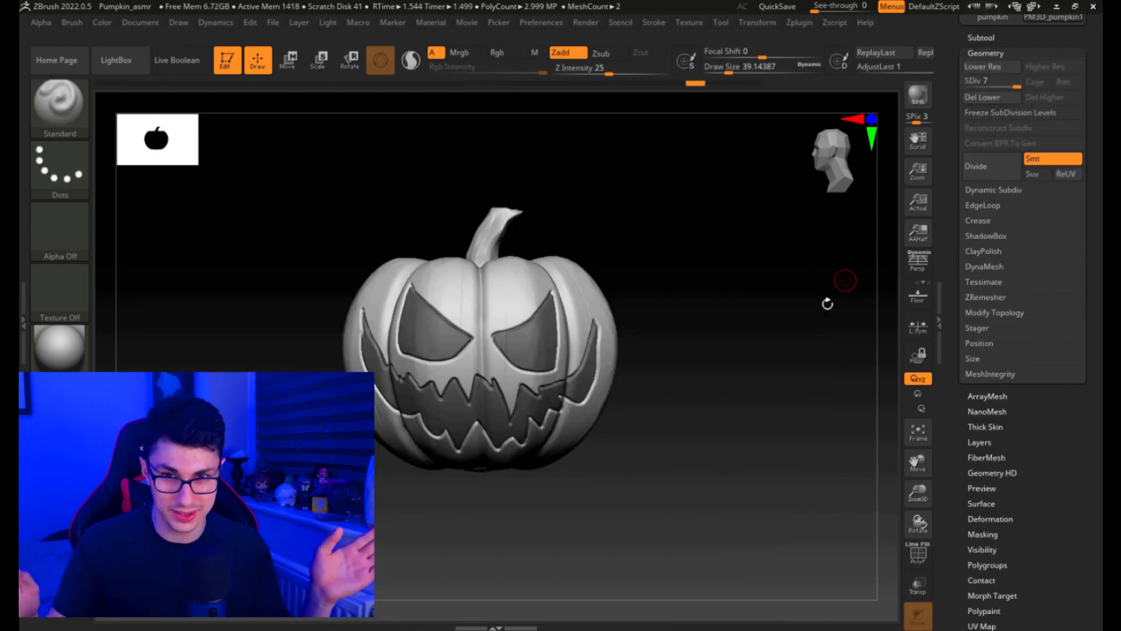
Invert the mask and push the unmasked eyes and mouth into the pumpkin along the X axis with the Move gizmo
ctrl+click(765, 352)
drag(723, 312, 740, 318)
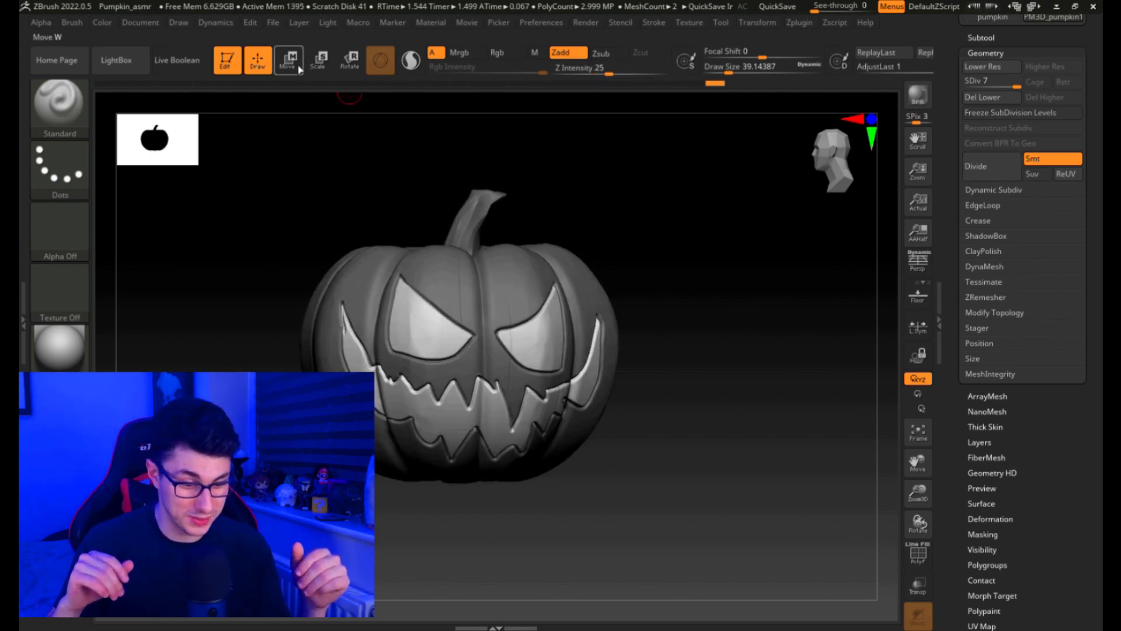
click(299, 68)
drag(723, 243, 665, 246)
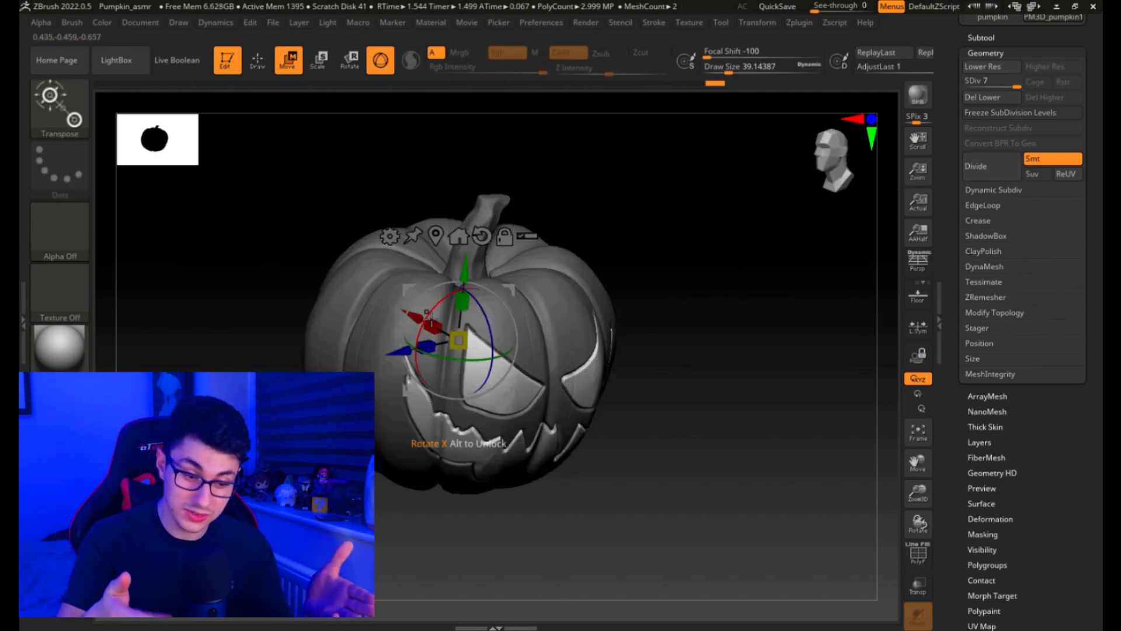
drag(423, 314, 372, 286)
mouse_move(650, 324)
mouse_down()
mouse_move(628, 306)
mouse_move(651, 293)
mouse_move(633, 333)
mouse_up()
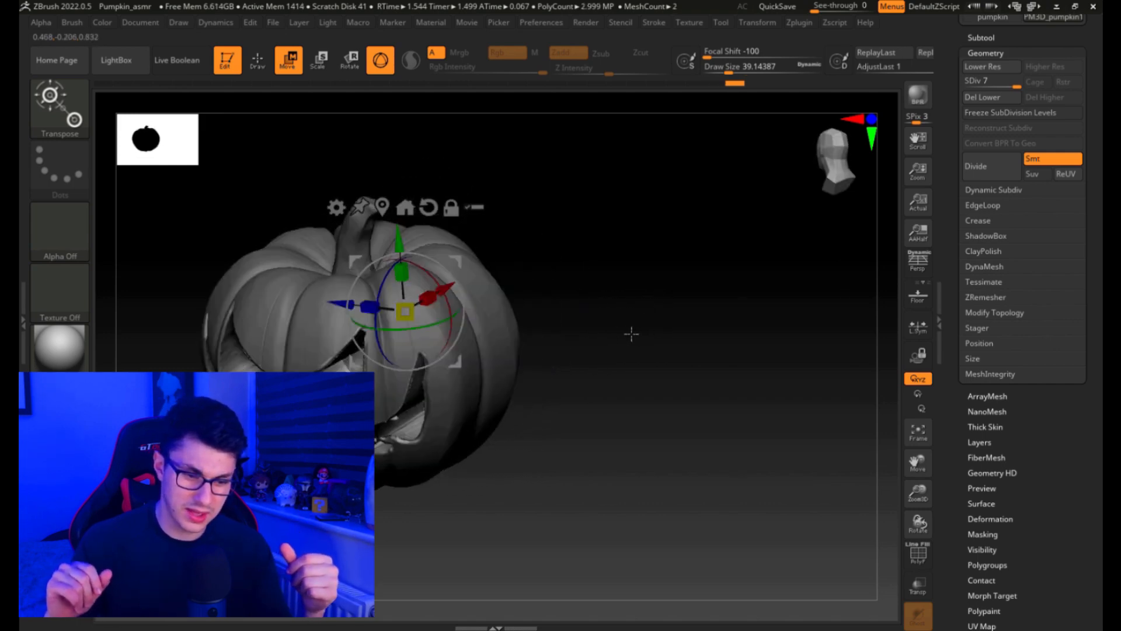
drag(458, 292, 418, 315)
shift+drag(672, 292, 696, 315)
alt+drag(648, 345, 775, 353)
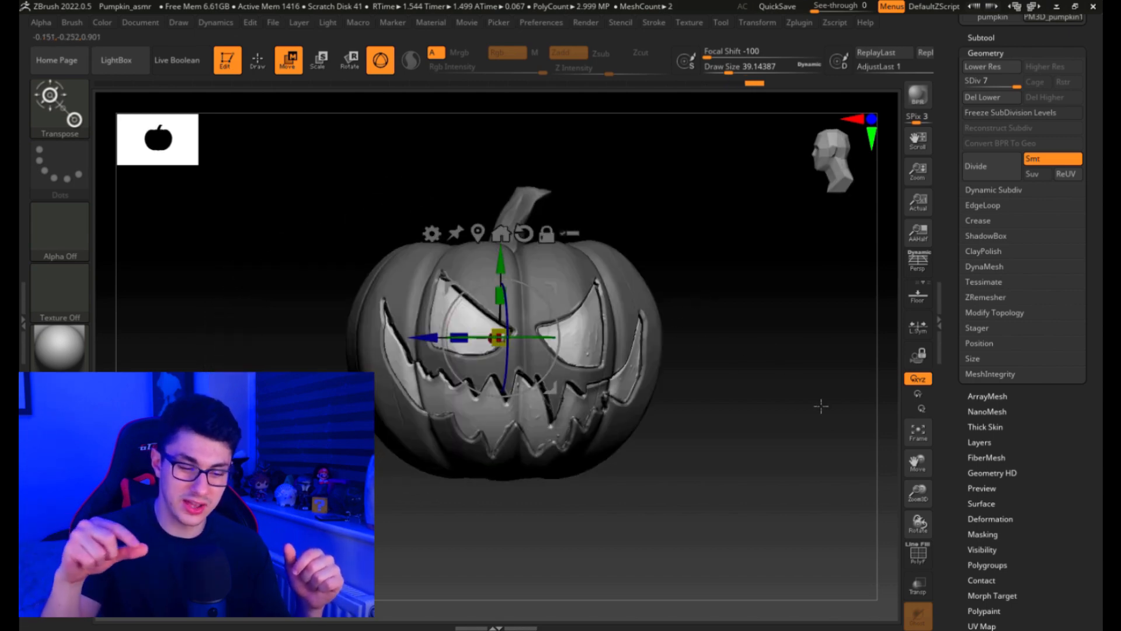
Fine-tune the recessed eyes and mouth along the X axis and check the pumpkin's front up close
drag(809, 394, 830, 421)
alt+drag(766, 404, 658, 349)
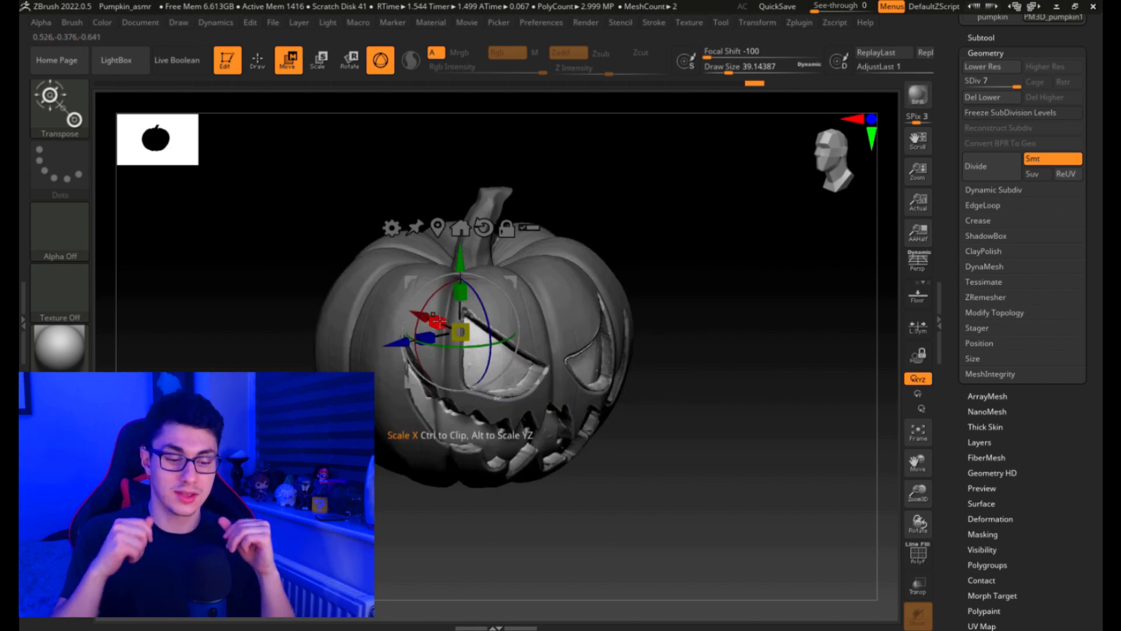
drag(432, 322, 431, 321)
shift+drag(700, 318, 830, 411)
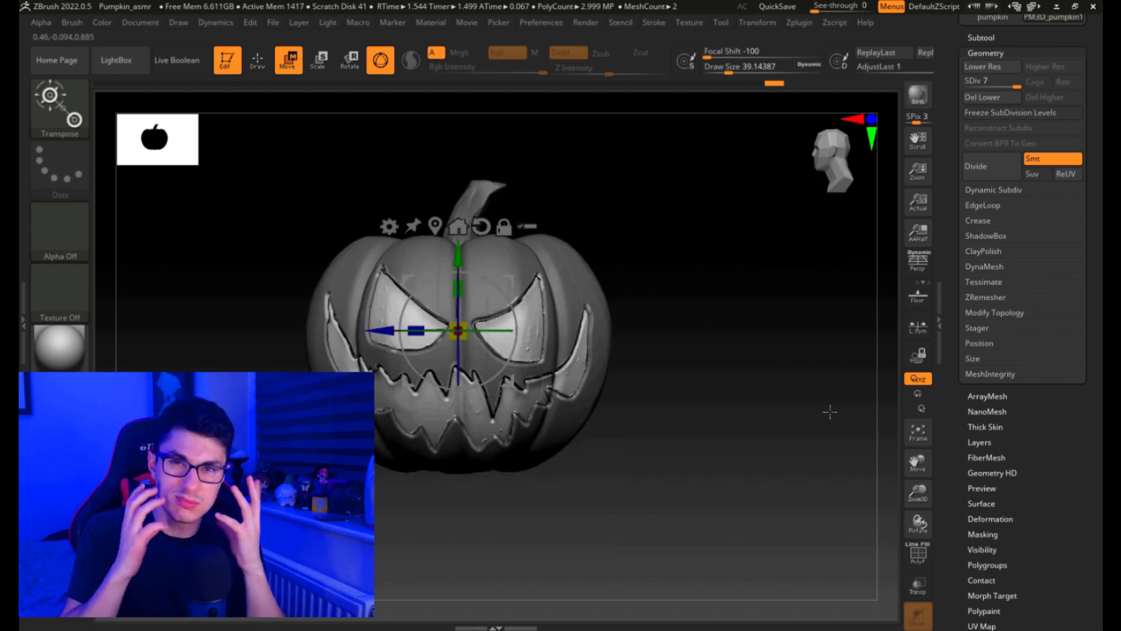
drag(917, 491, 922, 513)
drag(776, 431, 779, 420)
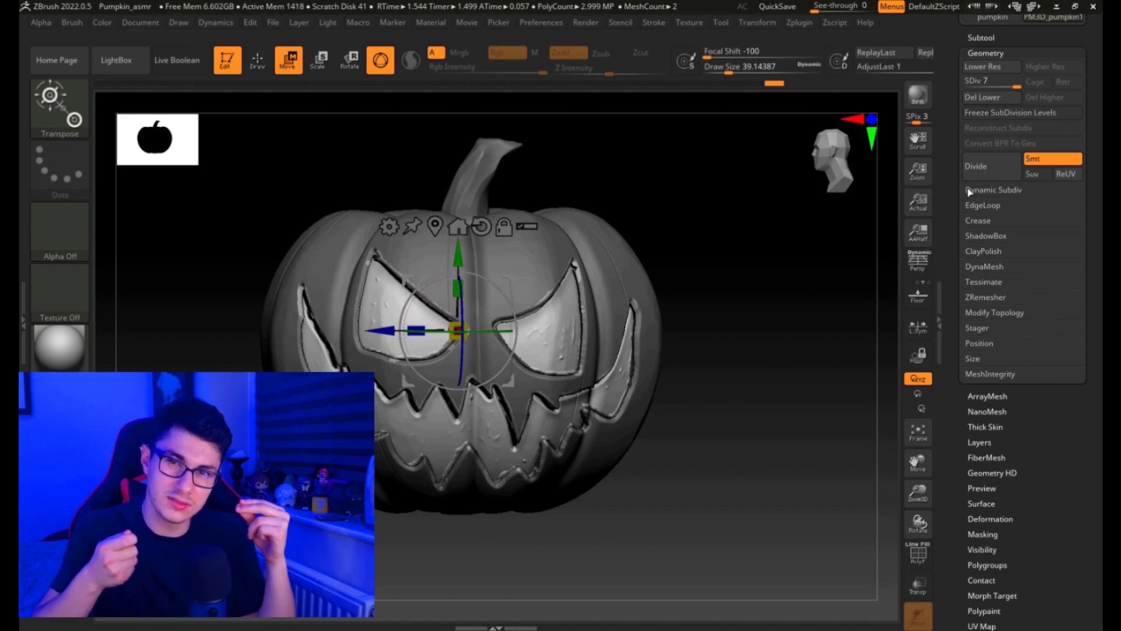
click(982, 97)
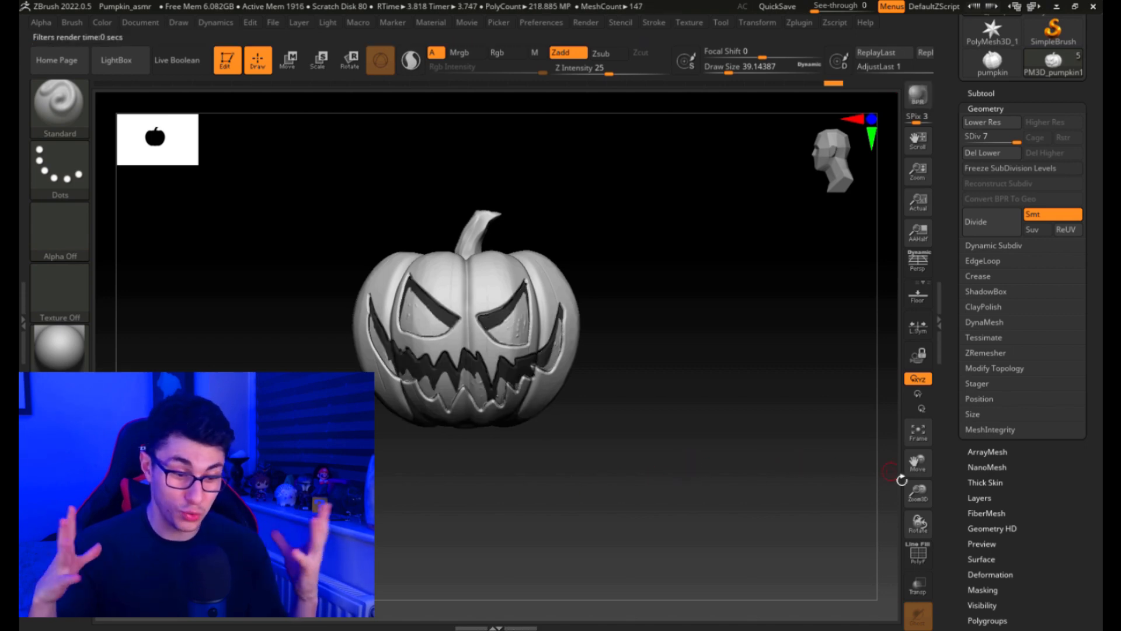
Review the whole carved pumpkin and lower its subdivision level
drag(918, 494, 803, 491)
alt+drag(742, 448, 749, 492)
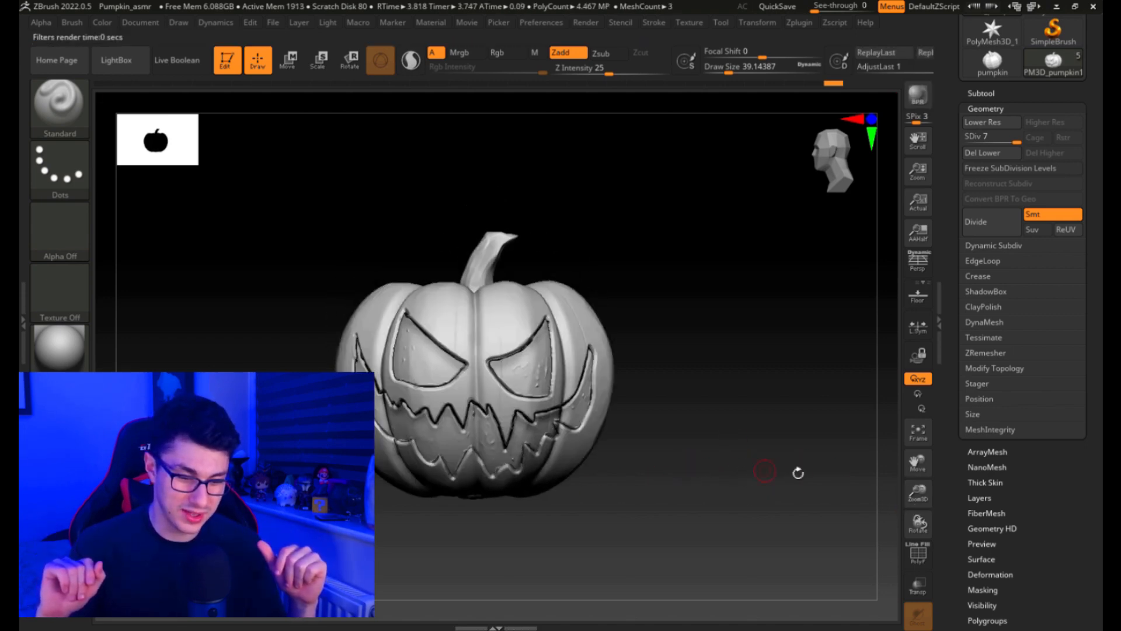
drag(919, 495, 846, 513)
drag(918, 494, 800, 508)
drag(1015, 142, 980, 142)
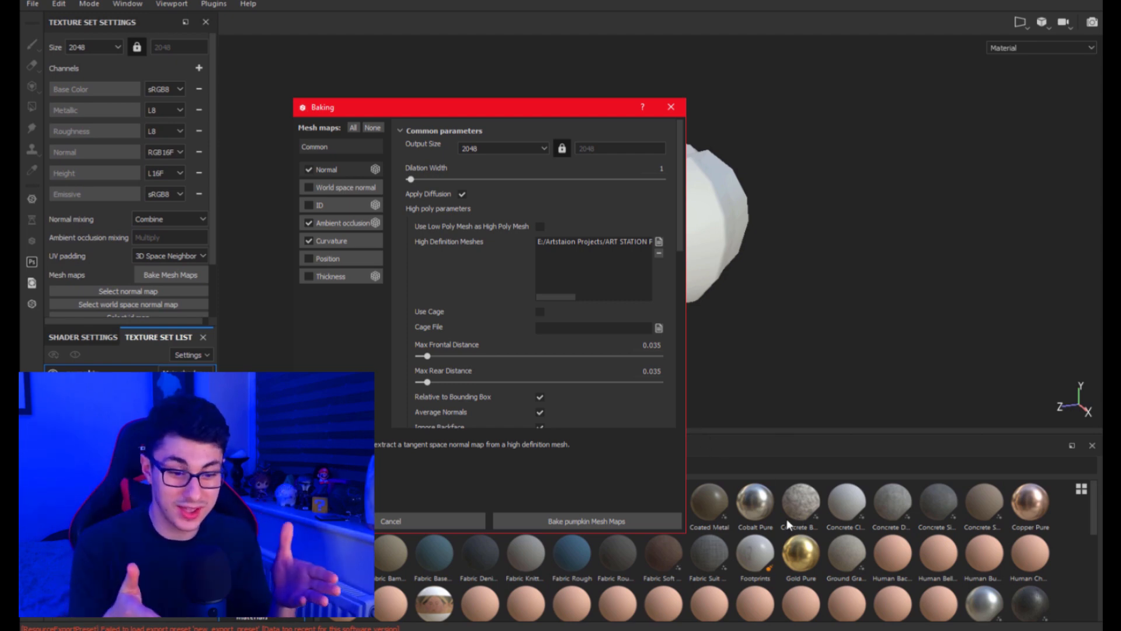
In Substance Painter, check the baked mesh maps on the low-poly pumpkin and return to the Material view
key(Escape)
key(b)
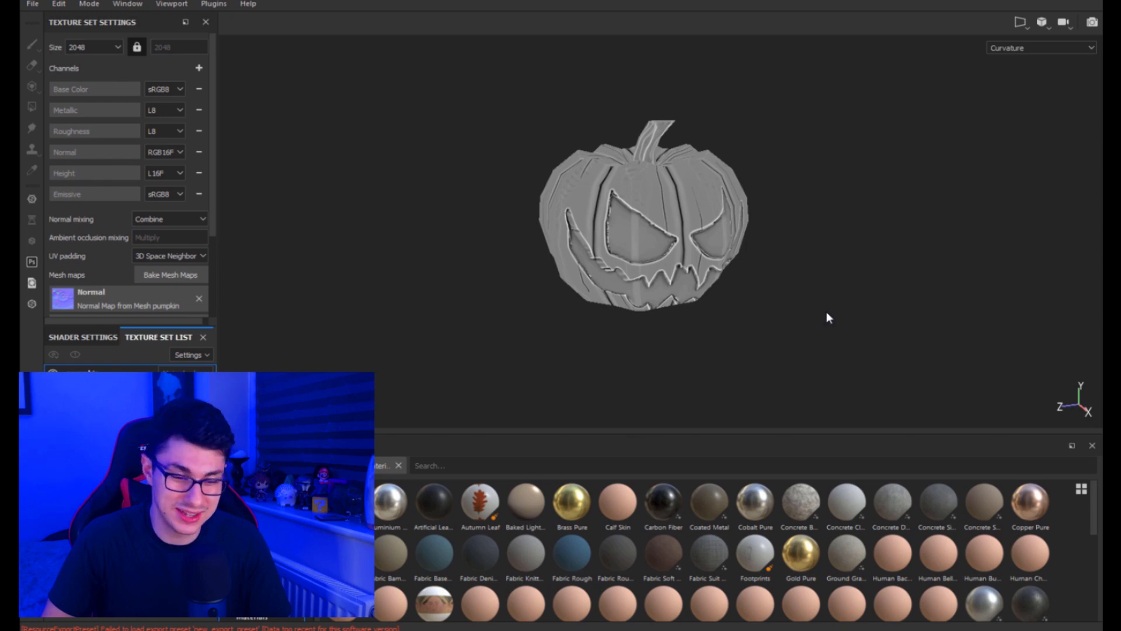
key(m)
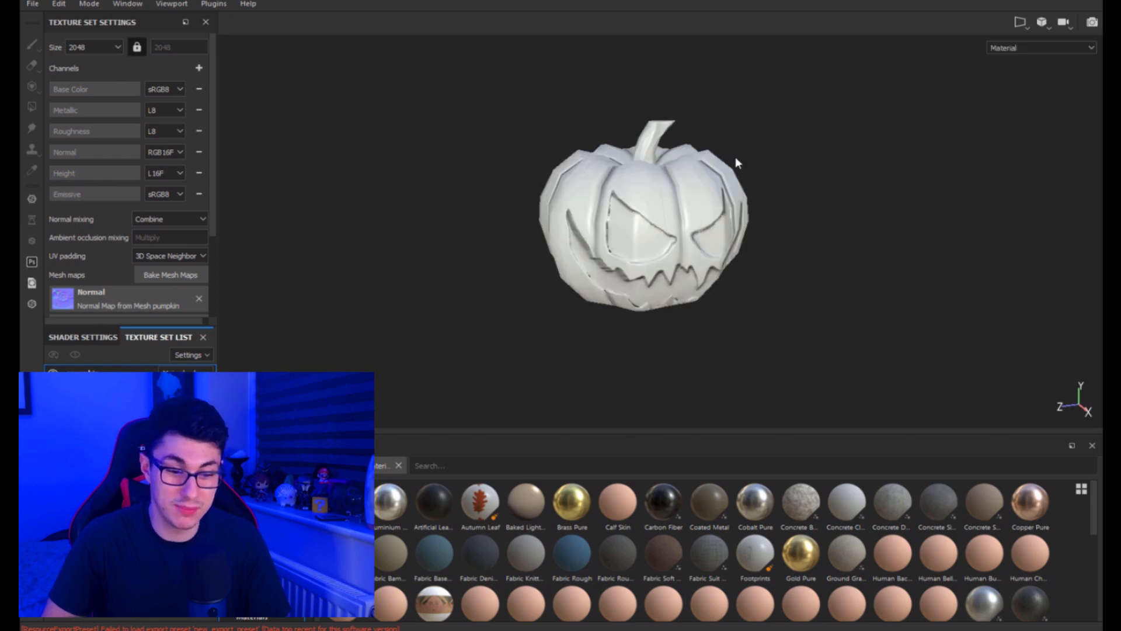
Examine the baked normal detail around the pumpkin's eyes, mouth and ribs from several angles and distances
alt+drag(762, 237, 691, 203)
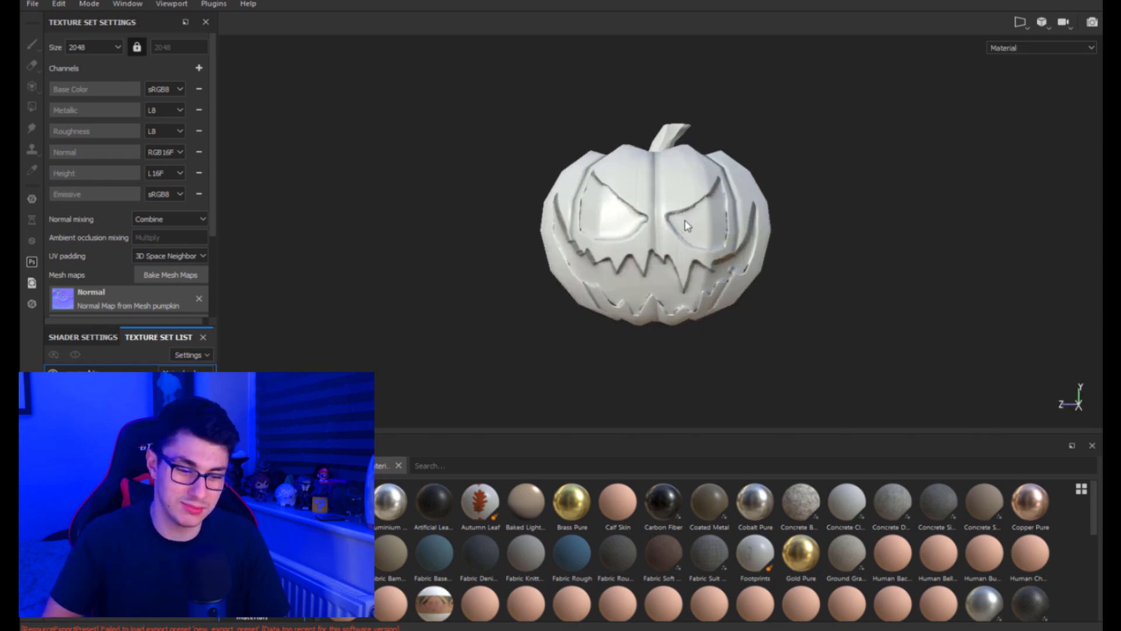
scroll(694, 230, up, 3)
alt+drag(700, 234, 840, 271)
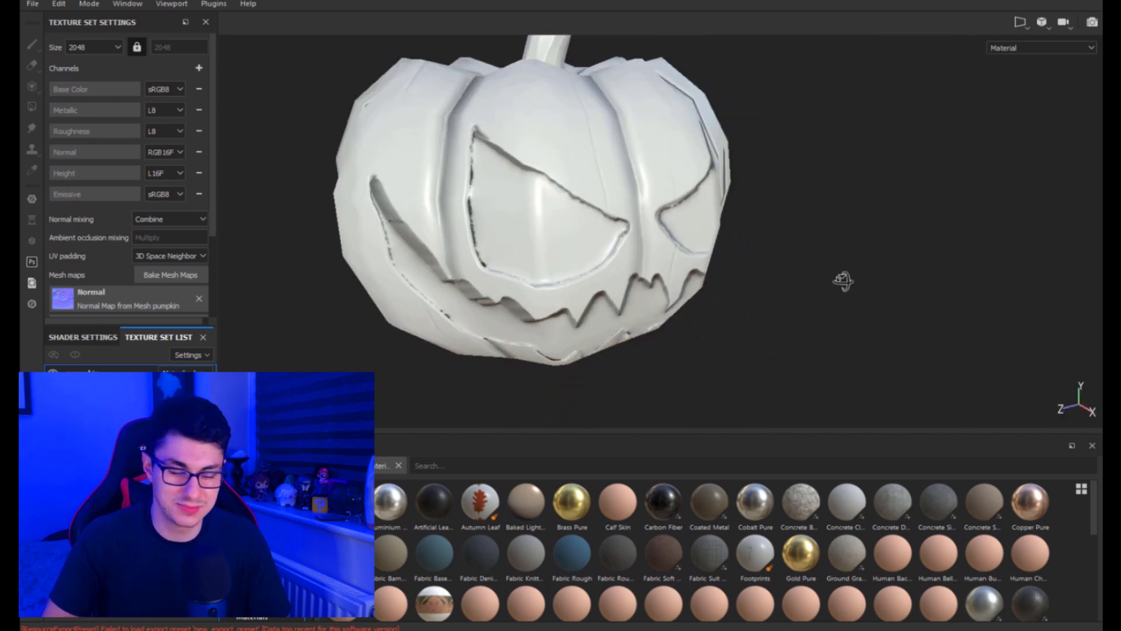
scroll(626, 213, down, 2)
mouse_move(626, 203)
alt+mouse_down()
mouse_move(578, 203)
mouse_move(623, 223)
alt+mouse_up()
scroll(671, 284, up, 2)
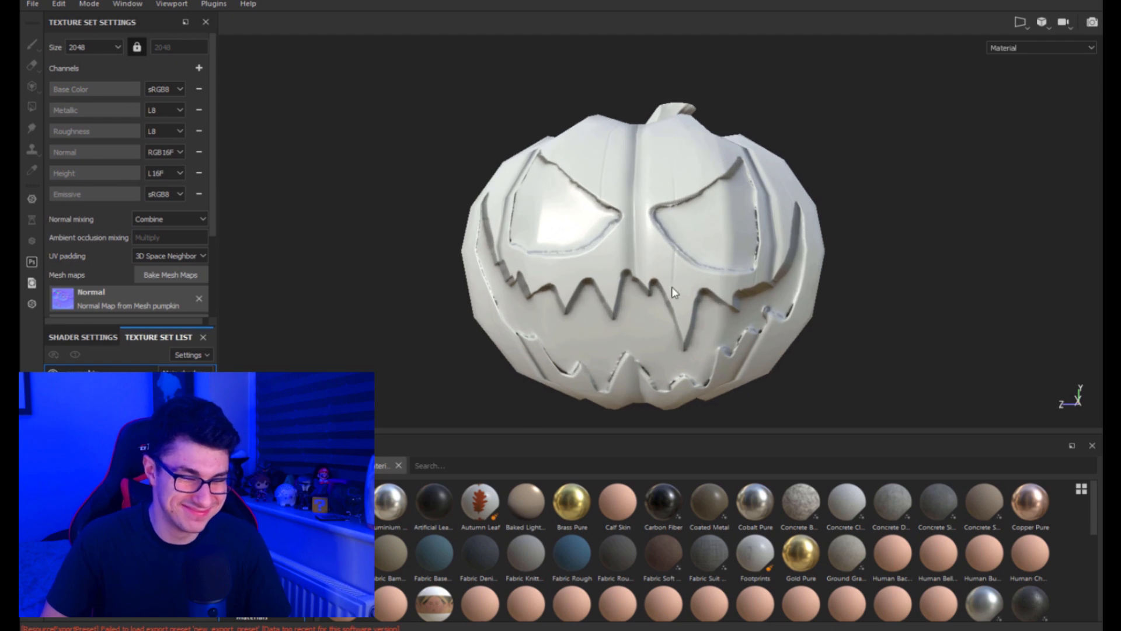
alt+drag(671, 283, 645, 244)
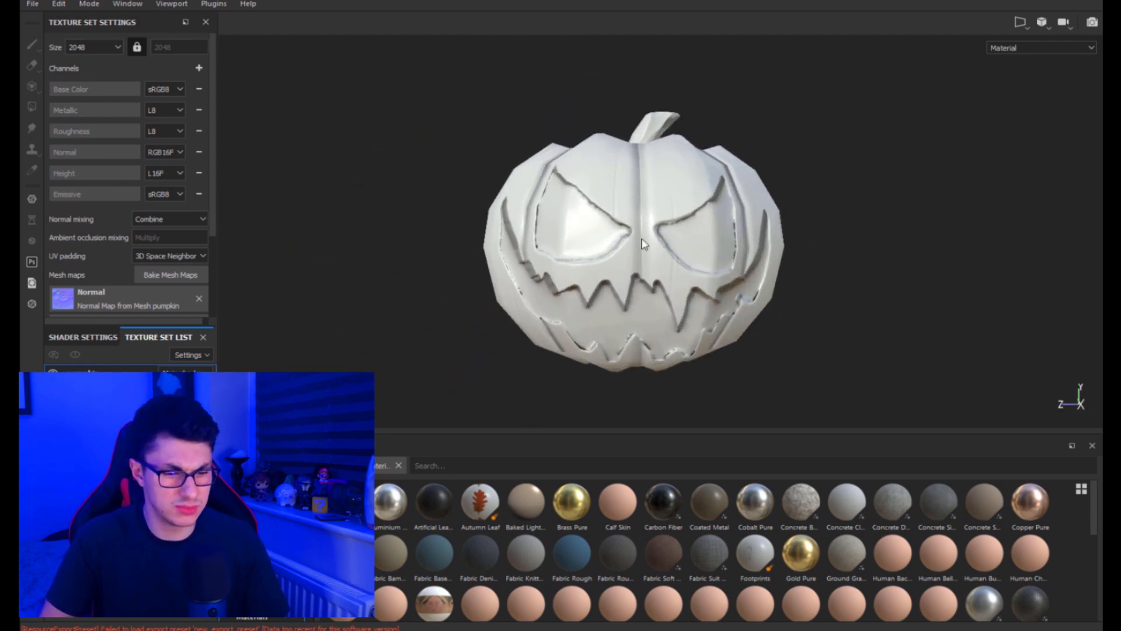
scroll(662, 251, up, 1)
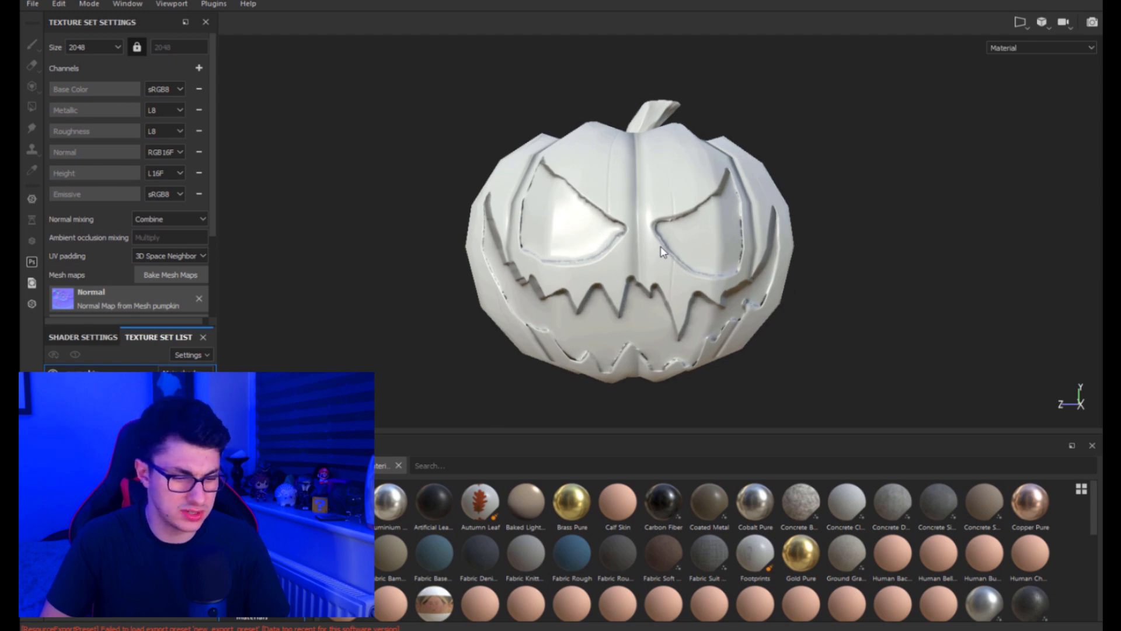
scroll(663, 251, down, 2)
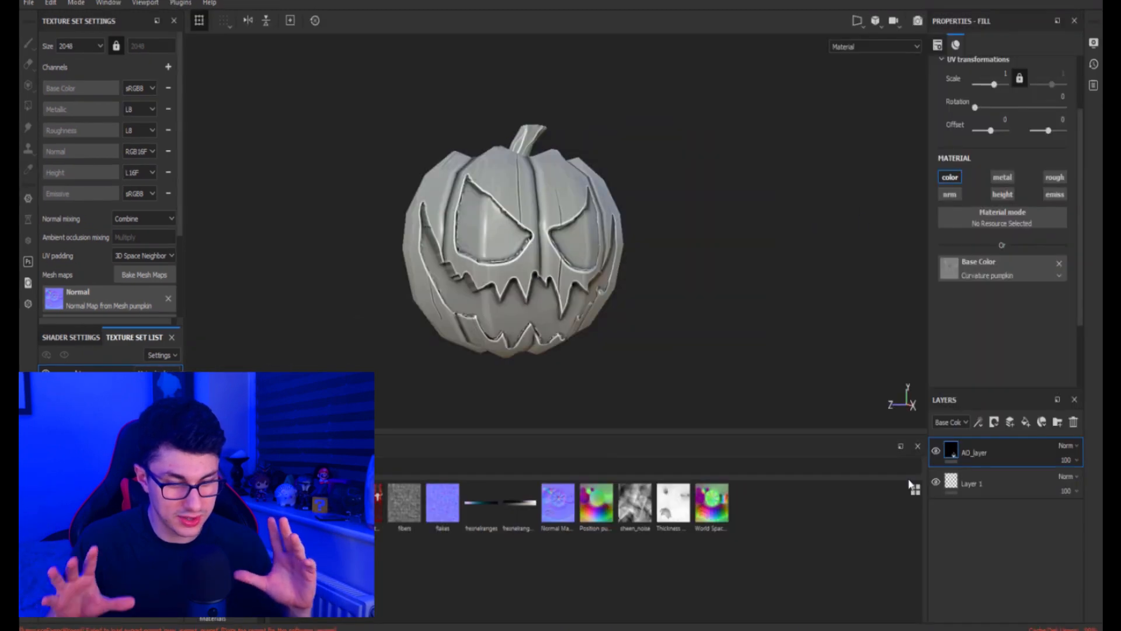
Hide the AO_layer fill layer, check the mesh map list, and delete that layer from the stack
click(936, 451)
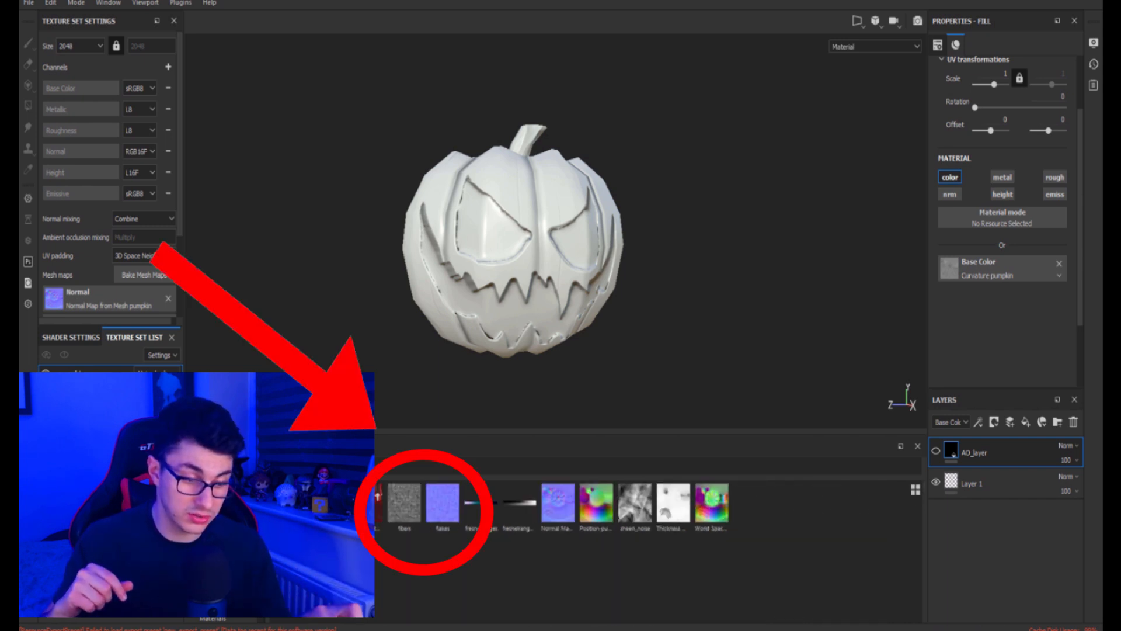
scroll(131, 309, down, 3)
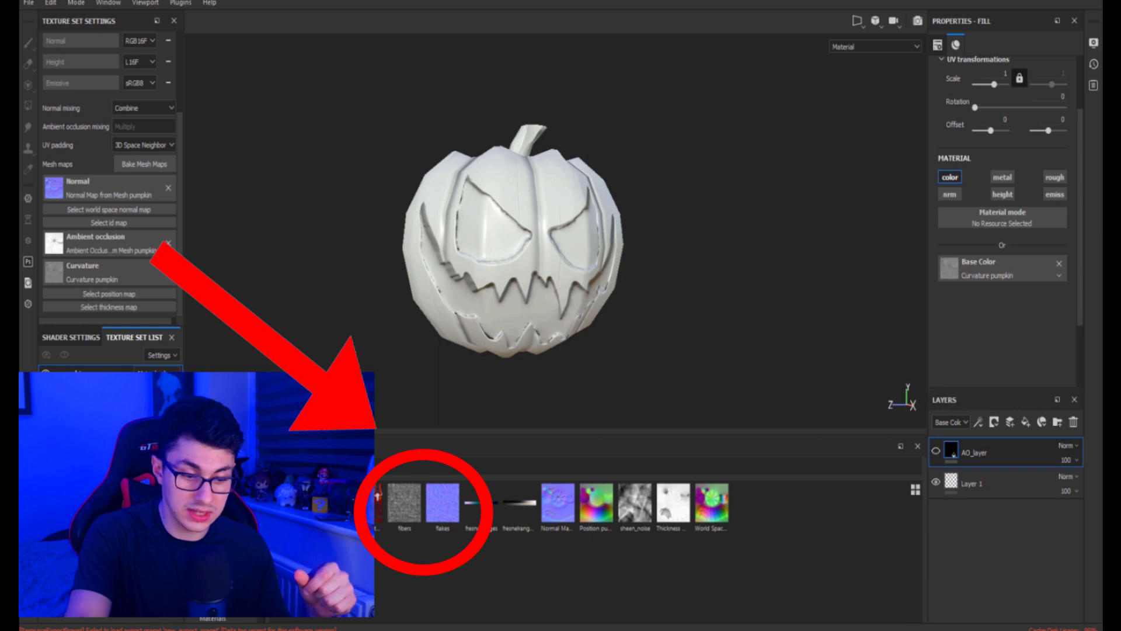
drag(377, 510, 968, 289)
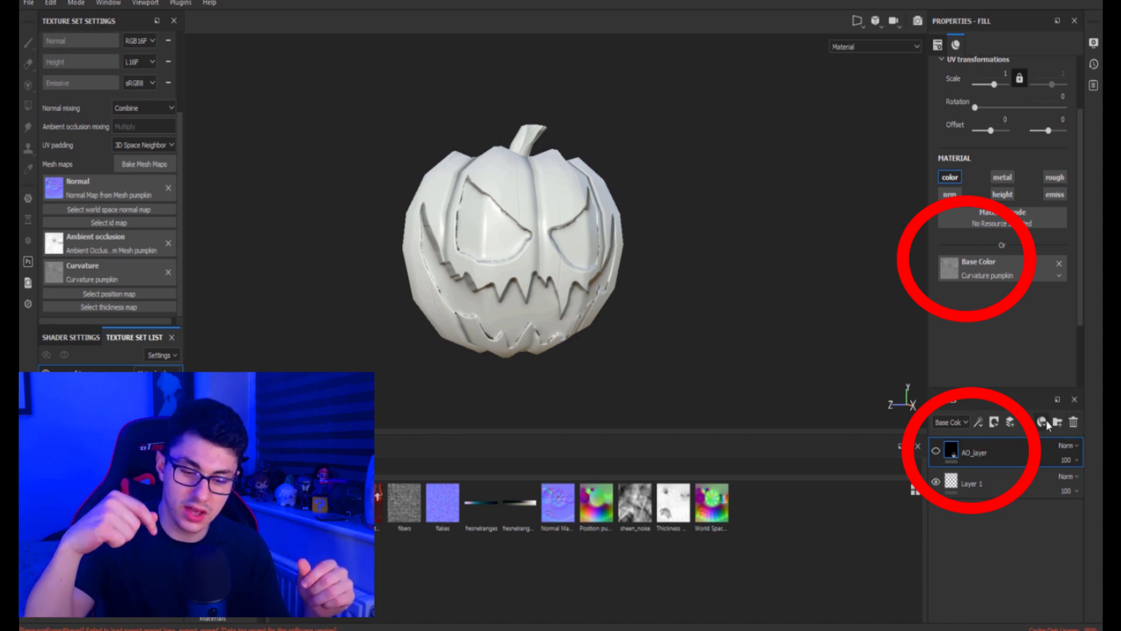
click(1070, 423)
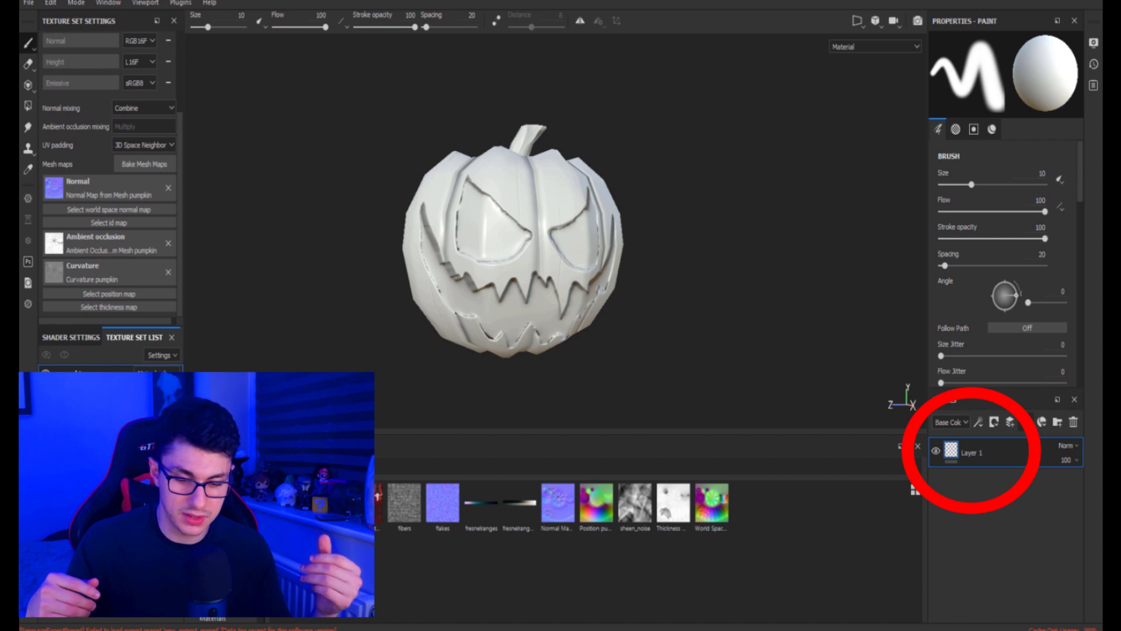
Add a fill layer above Layer 1 and try out its Metallic and Roughness values, leaving Metallic at 0
click(1026, 423)
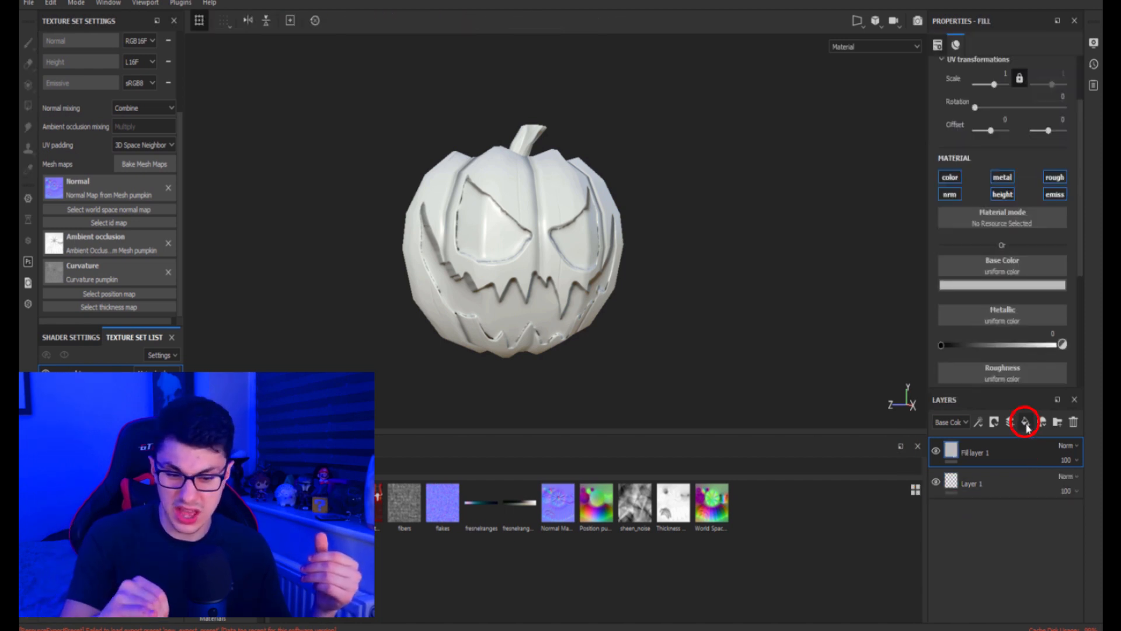
scroll(998, 245, down, 1)
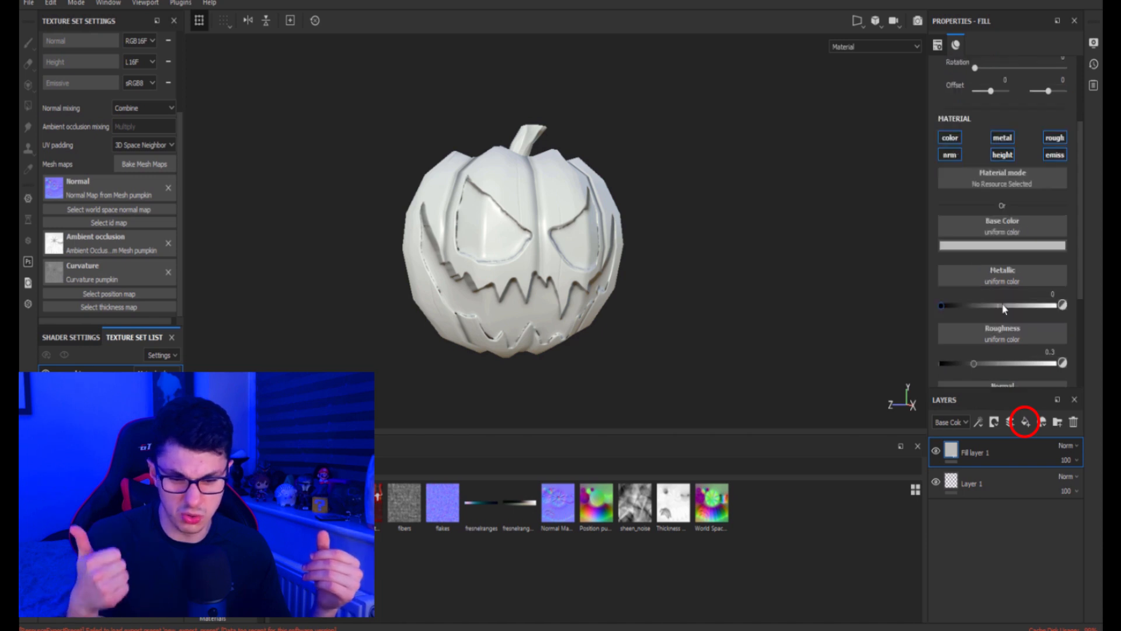
scroll(1013, 273, down, 1)
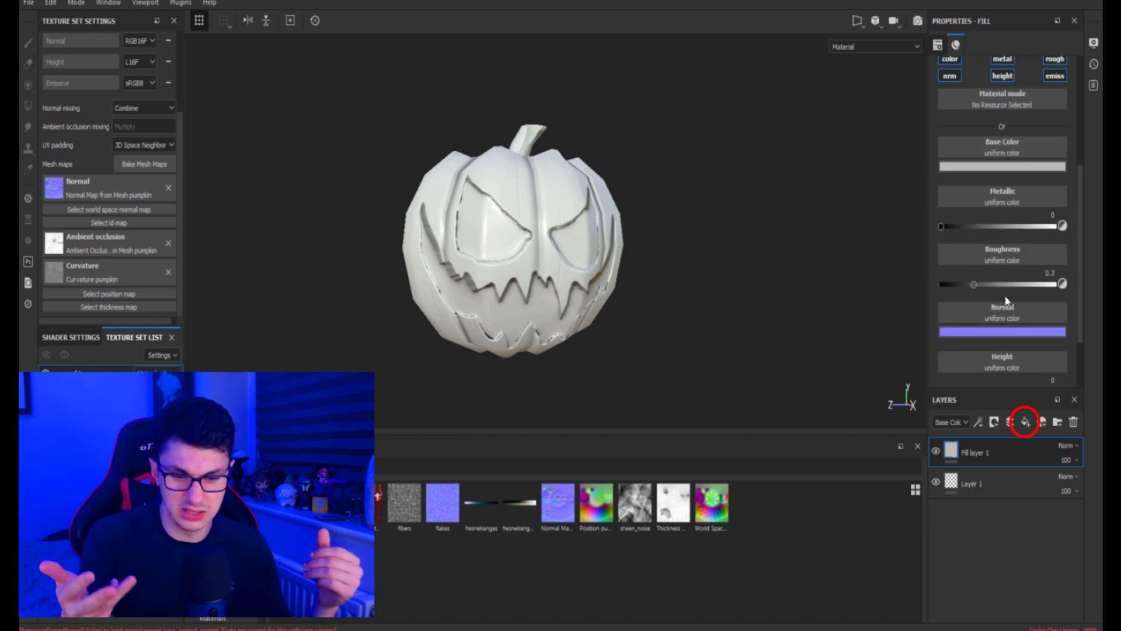
mouse_move(942, 266)
mouse_down()
mouse_move(1068, 263)
mouse_move(936, 266)
mouse_up()
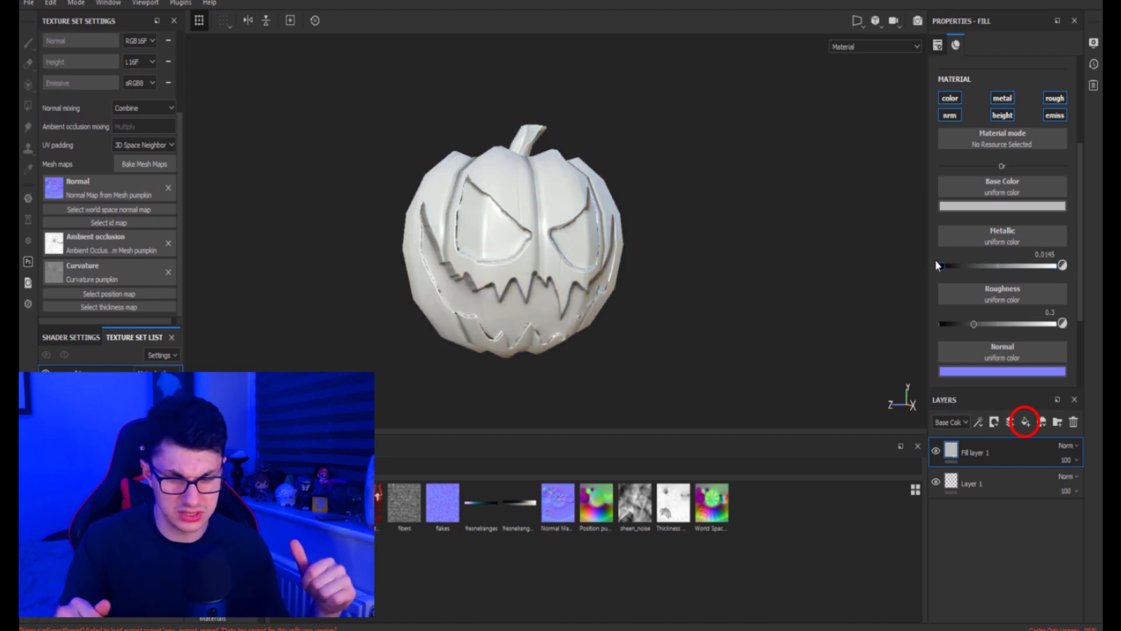
mouse_move(1015, 324)
mouse_down()
mouse_move(914, 320)
mouse_move(981, 319)
mouse_move(950, 323)
mouse_up()
scroll(990, 236, up, 2)
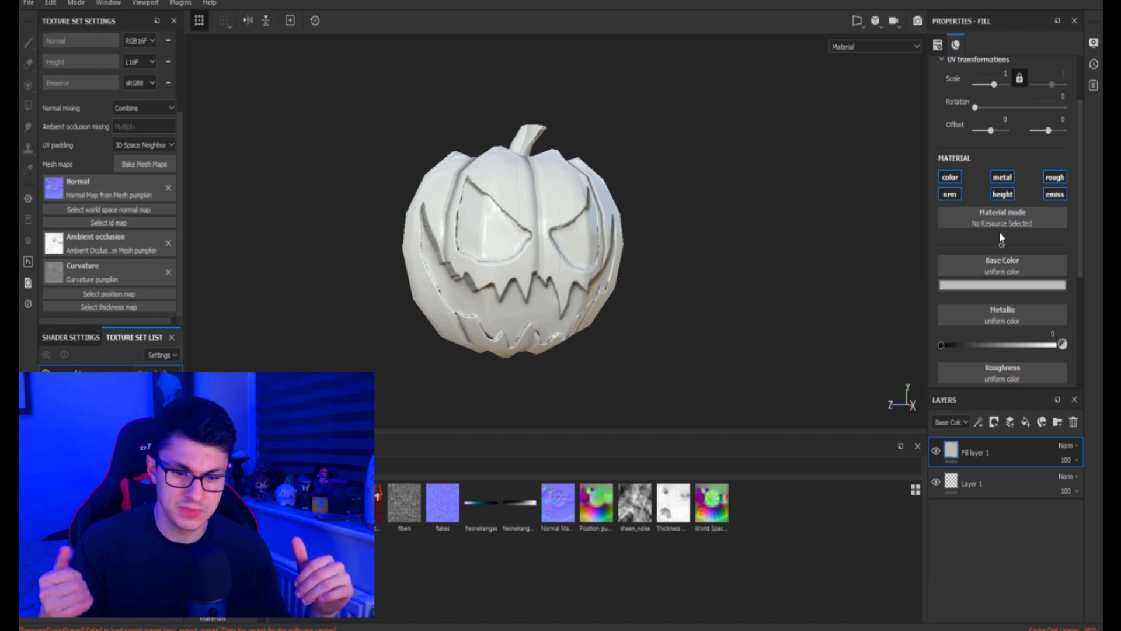
scroll(995, 246, down, 1)
scroll(998, 205, up, 1)
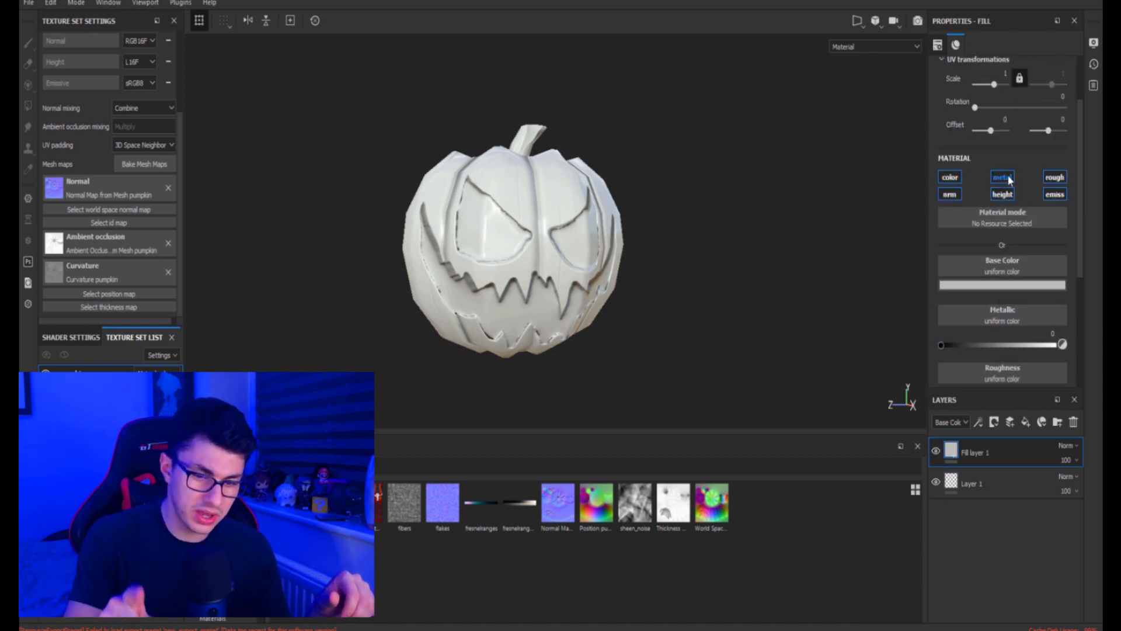
Limit Fill layer 1 to the color channel by disabling metal, rough, emiss, height and nrm
click(1002, 176)
click(1054, 177)
click(1054, 194)
click(1002, 194)
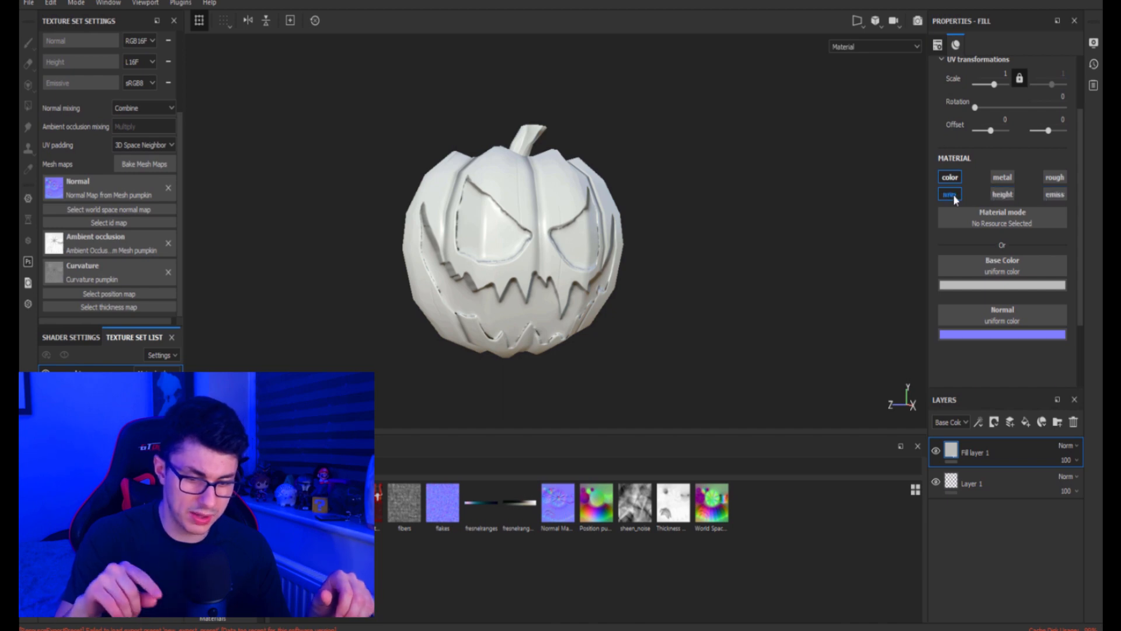
click(950, 194)
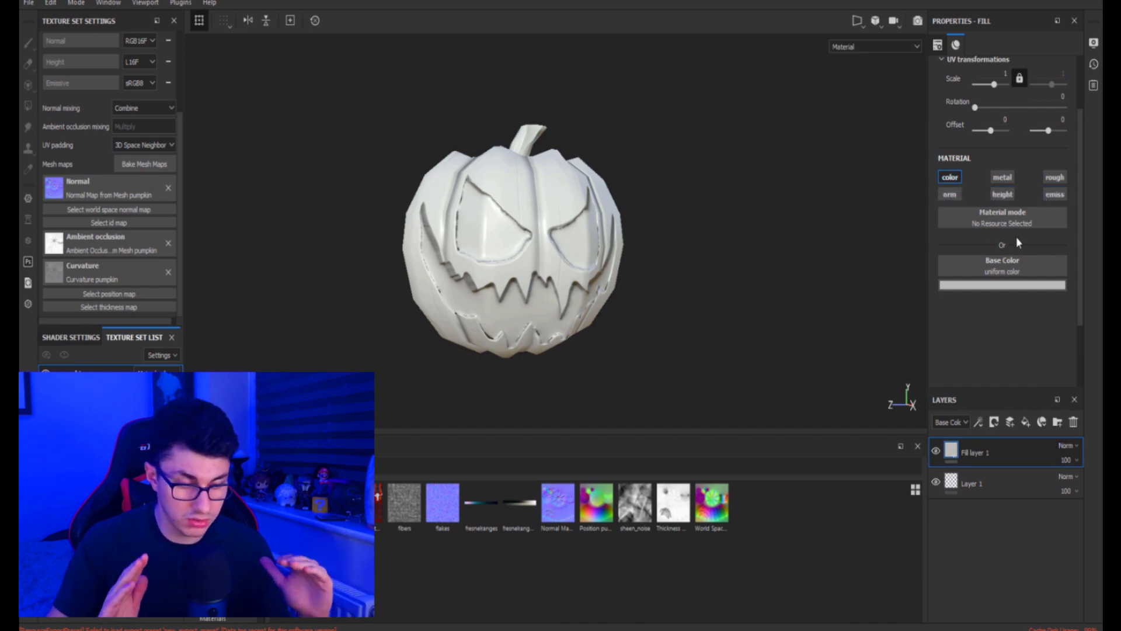
Assign the pumpkin's Curvature map as the base color of Fill layer 1 and set the layer's blend mode to Overlay
click(1004, 285)
drag(996, 328, 944, 306)
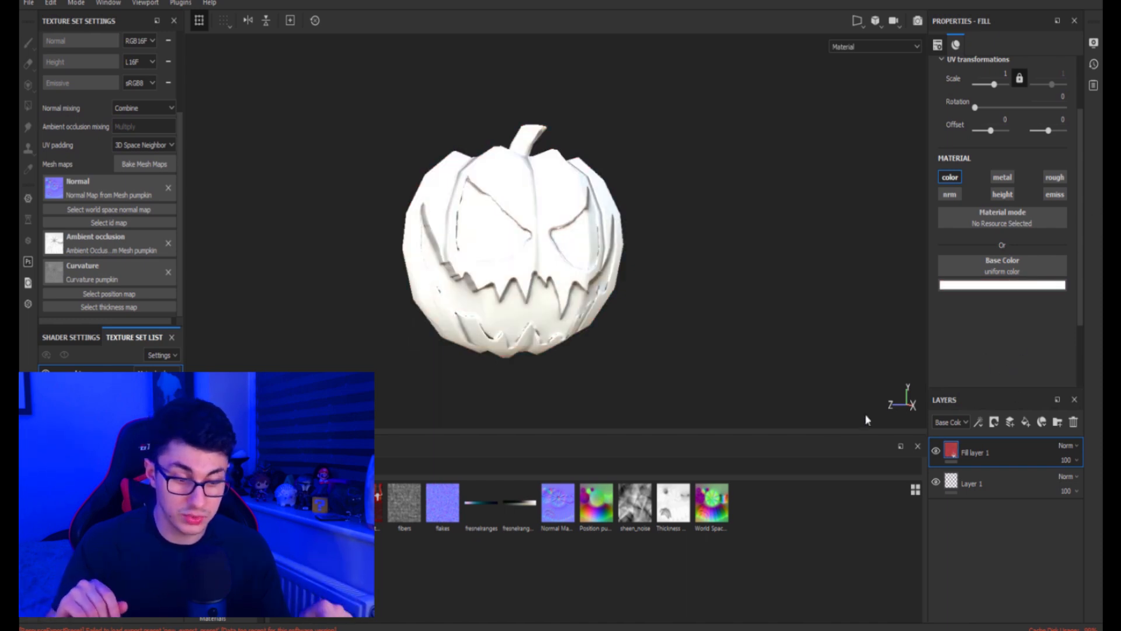
drag(334, 509, 1020, 306)
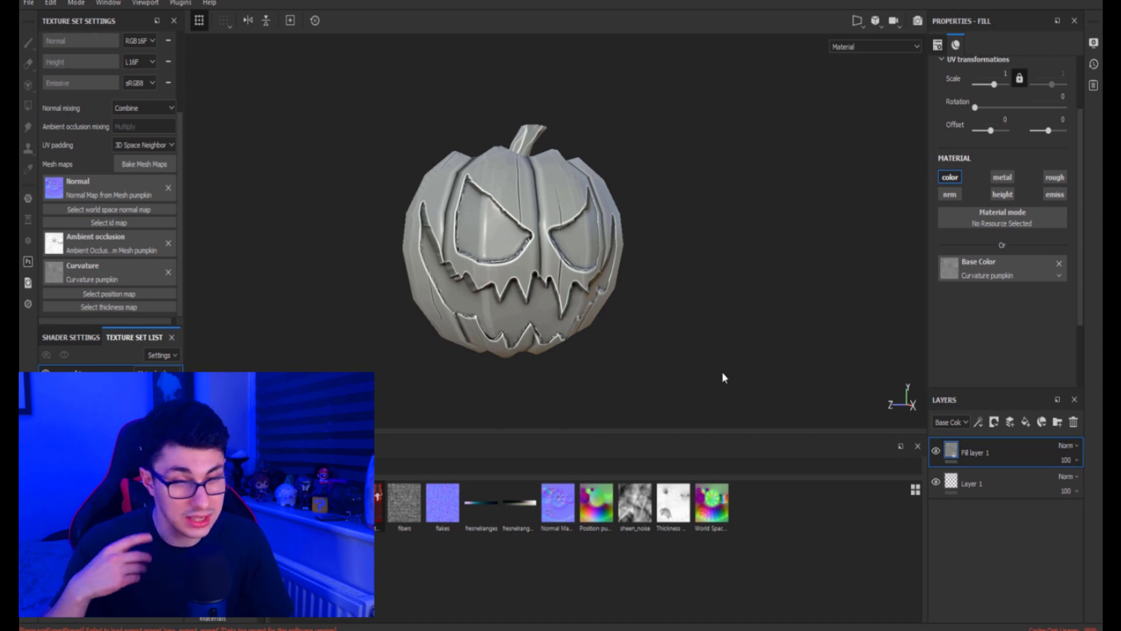
mouse_move(619, 260)
alt+mouse_down()
mouse_move(604, 269)
mouse_move(620, 242)
alt+mouse_up()
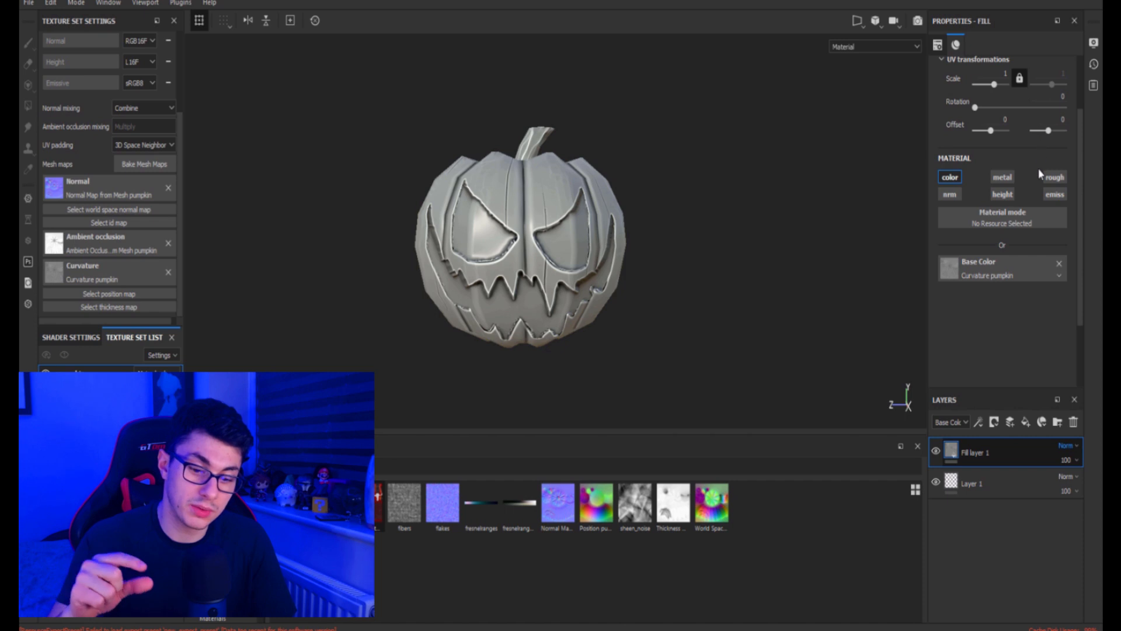
click(1045, 235)
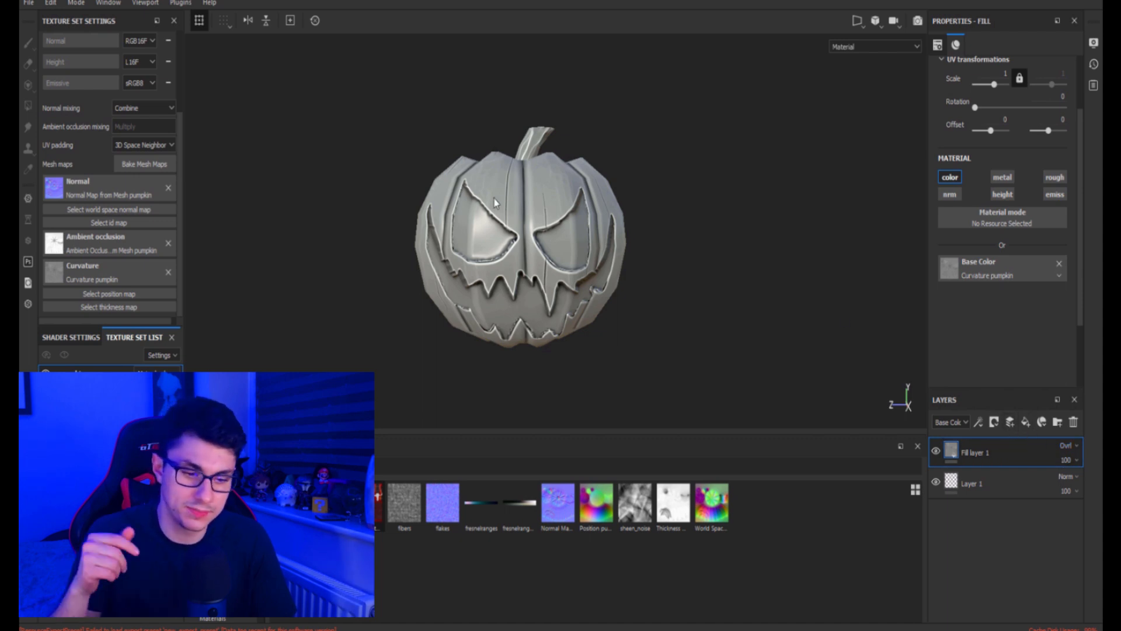
Examine the curvature shading along the pumpkin's eyes, mouth and ribs from several angles and distances
scroll(578, 166, down, 3)
scroll(566, 203, up, 7)
alt+drag(636, 198, 912, 235)
alt+drag(400, 174, 549, 256)
alt+drag(679, 270, 543, 240)
scroll(666, 252, up, 3)
scroll(690, 250, down, 4)
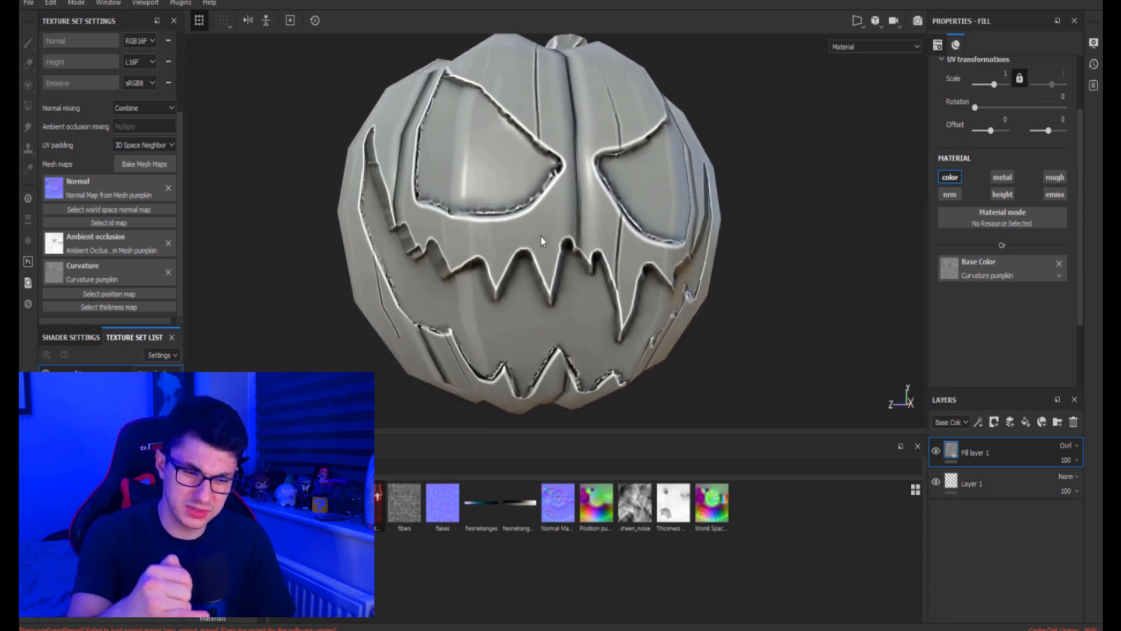
alt+drag(404, 225, 448, 295)
alt+drag(422, 150, 471, 194)
scroll(502, 192, down, 3)
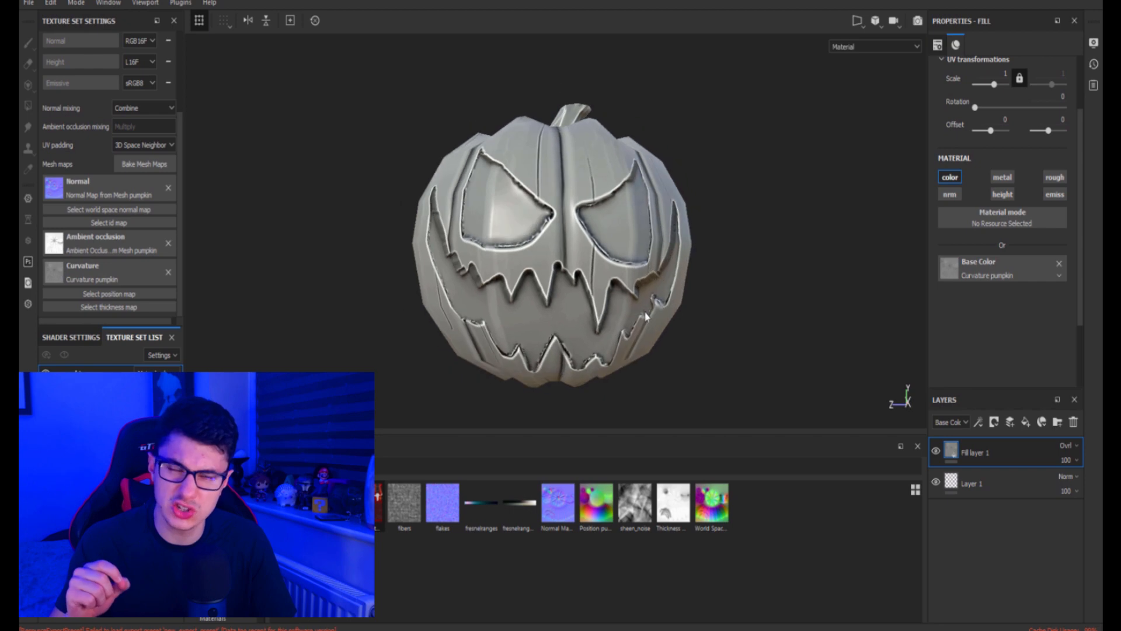
scroll(616, 299, down, 3)
mouse_move(607, 315)
alt+mouse_down()
mouse_move(614, 348)
mouse_move(626, 303)
alt+mouse_up()
scroll(628, 339, up, 2)
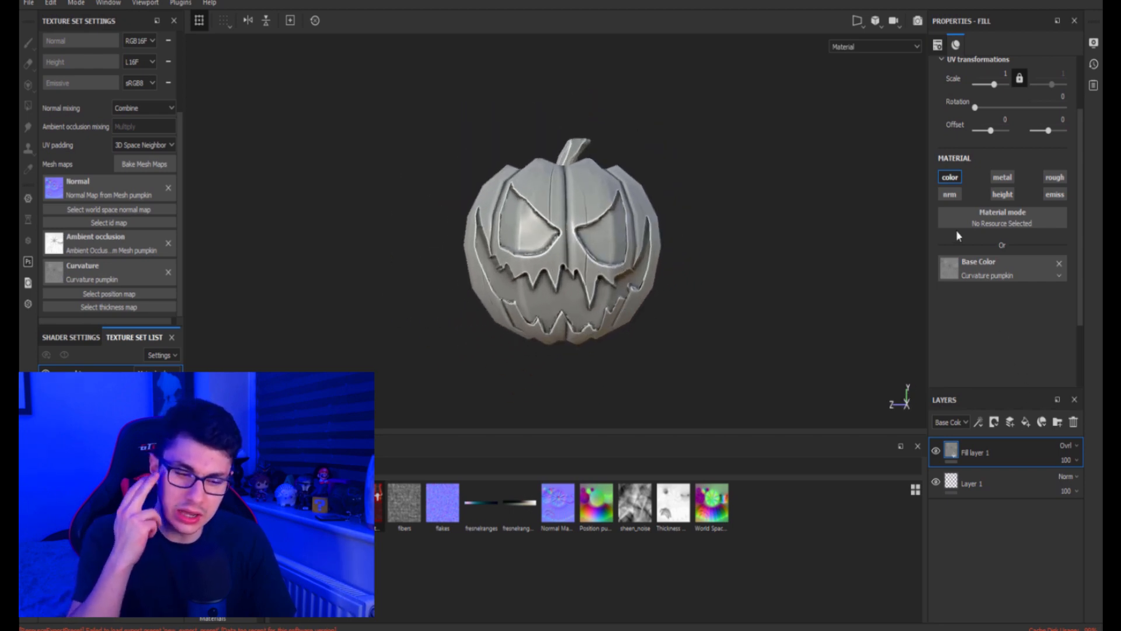
Add a second fill layer above Fill layer 1 with only the color channel enabled
click(1024, 422)
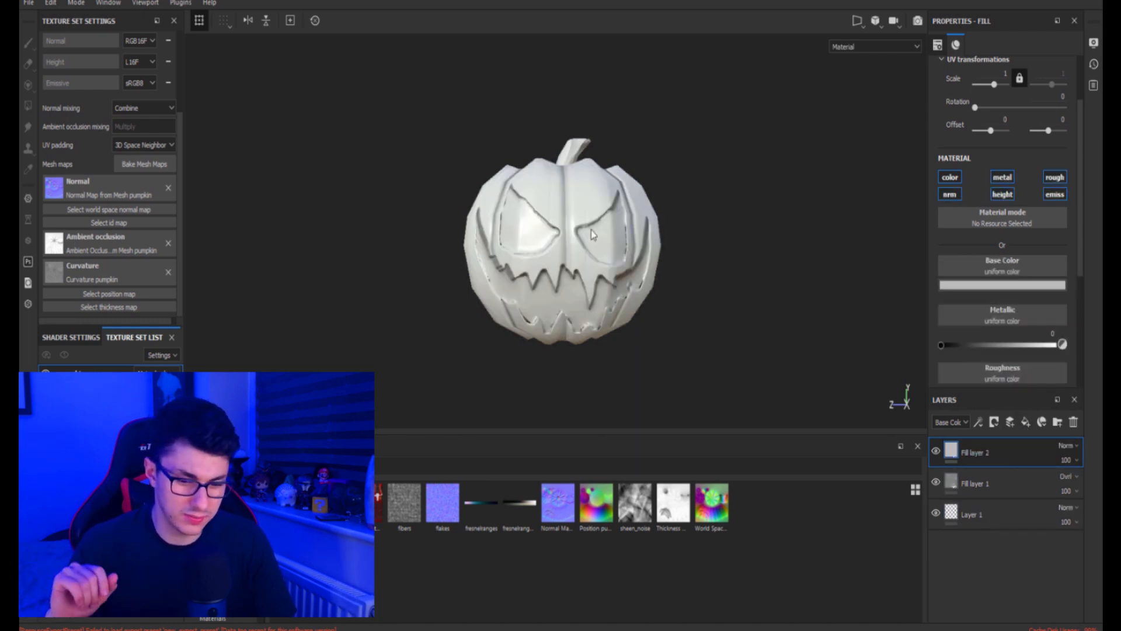
click(954, 193)
click(1002, 194)
click(1055, 192)
click(1054, 178)
click(1004, 179)
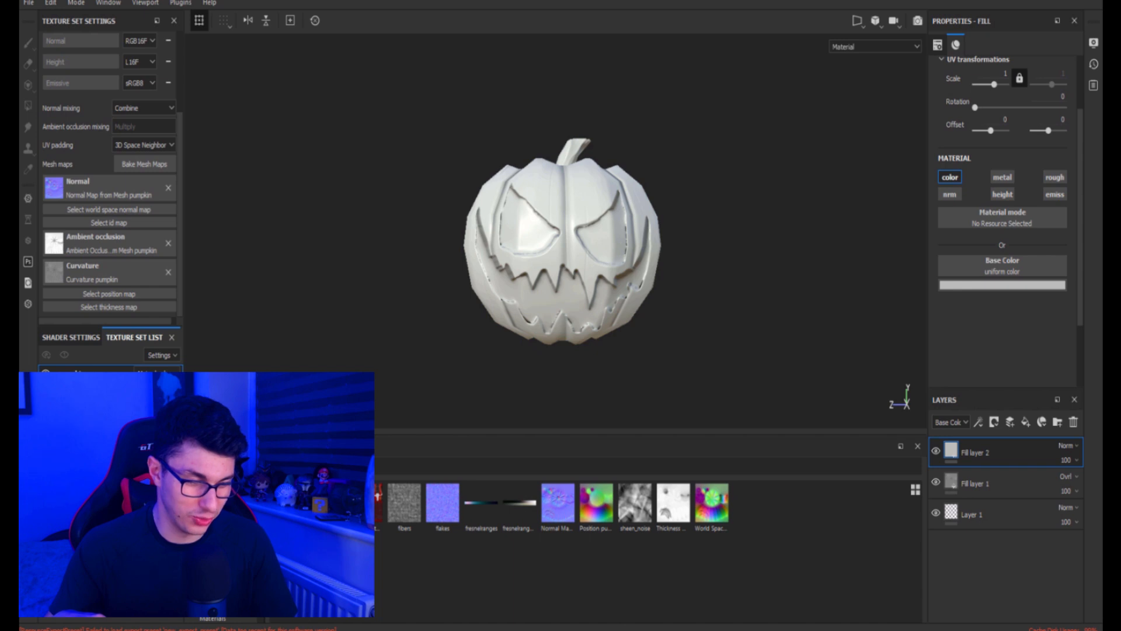
Assign the Ambient occlusion map as the second fill layer's base color and set its blend mode to Multiply
mouse_move(54, 243)
mouse_down()
mouse_move(995, 530)
mouse_move(1012, 286)
mouse_move(985, 277)
mouse_up()
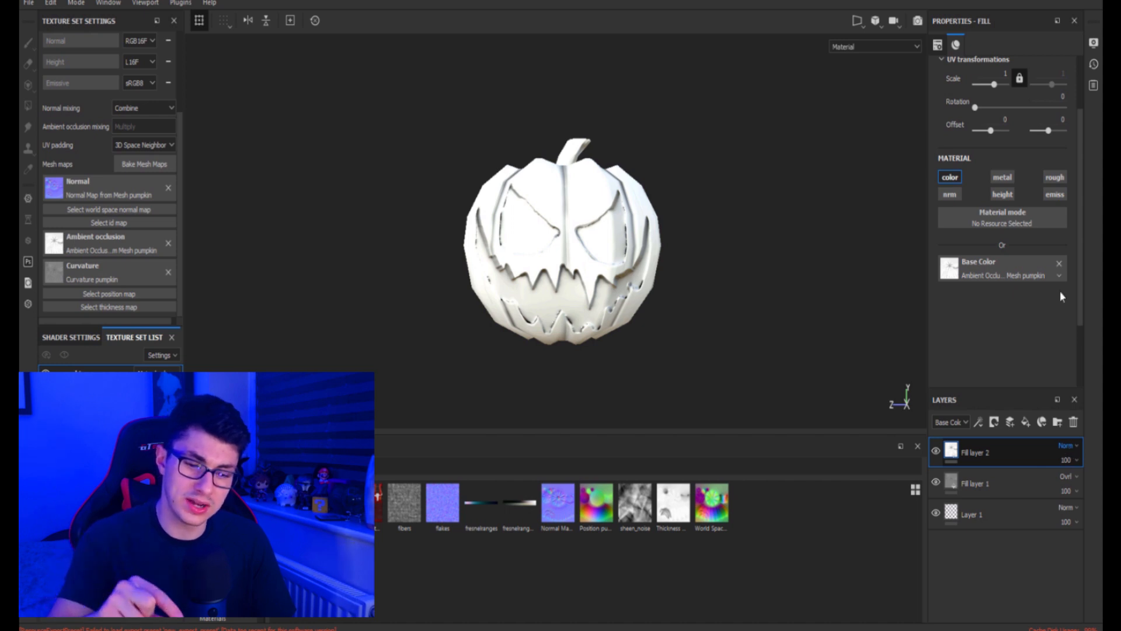
click(1036, 101)
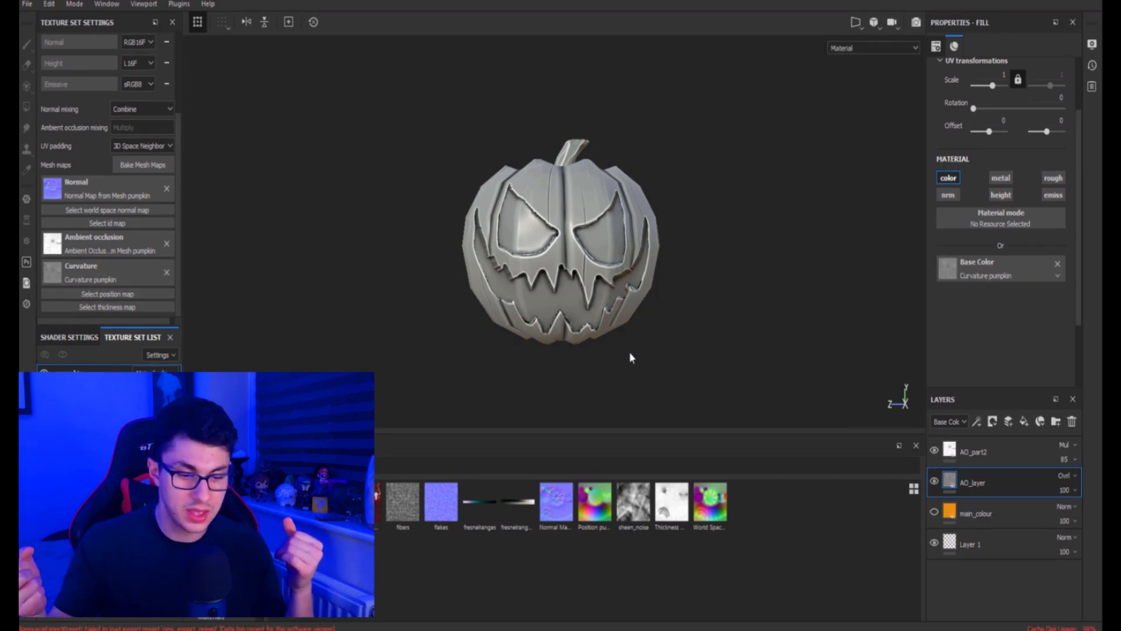
alt+drag(605, 319, 680, 333)
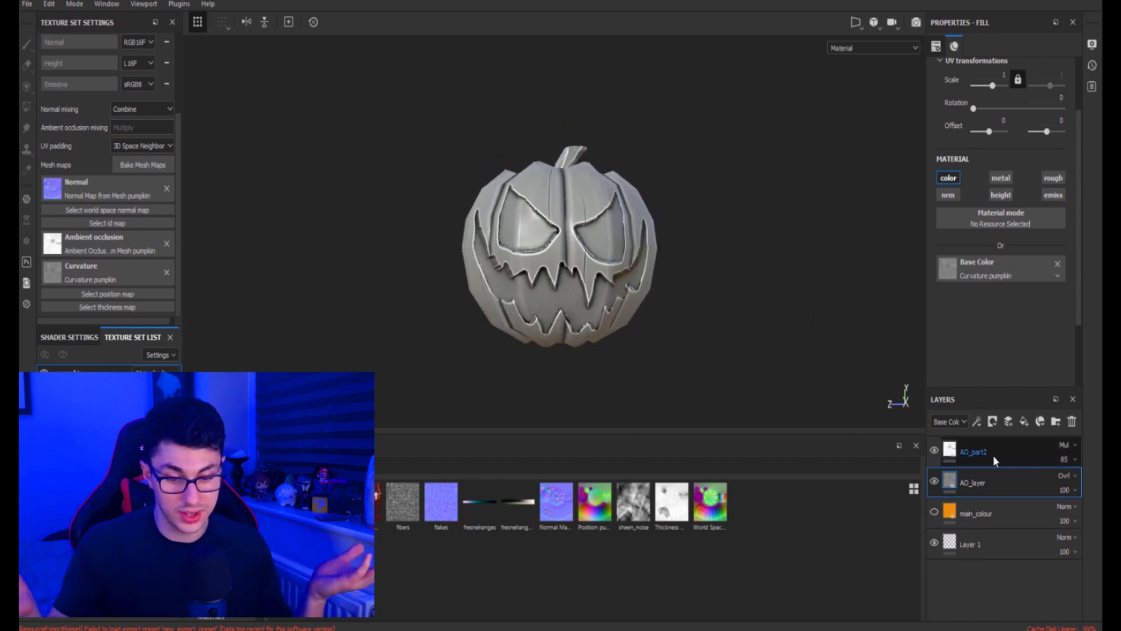
Show the main_colour fill layer, fine-tune its orange base color and check it on the pumpkin's face and stem
click(987, 510)
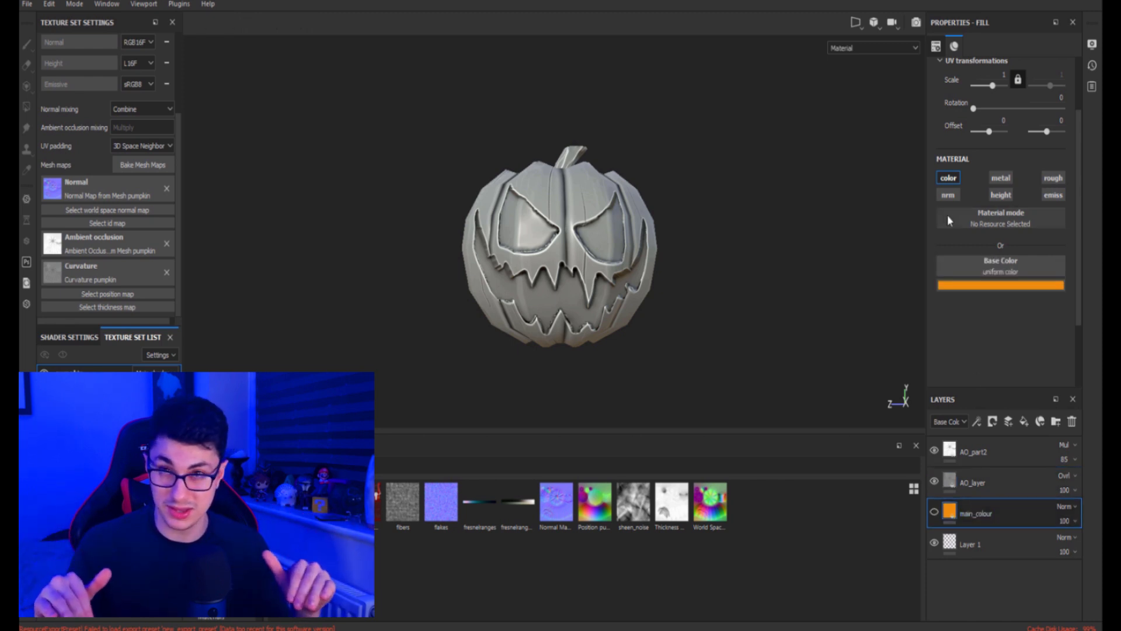
click(934, 512)
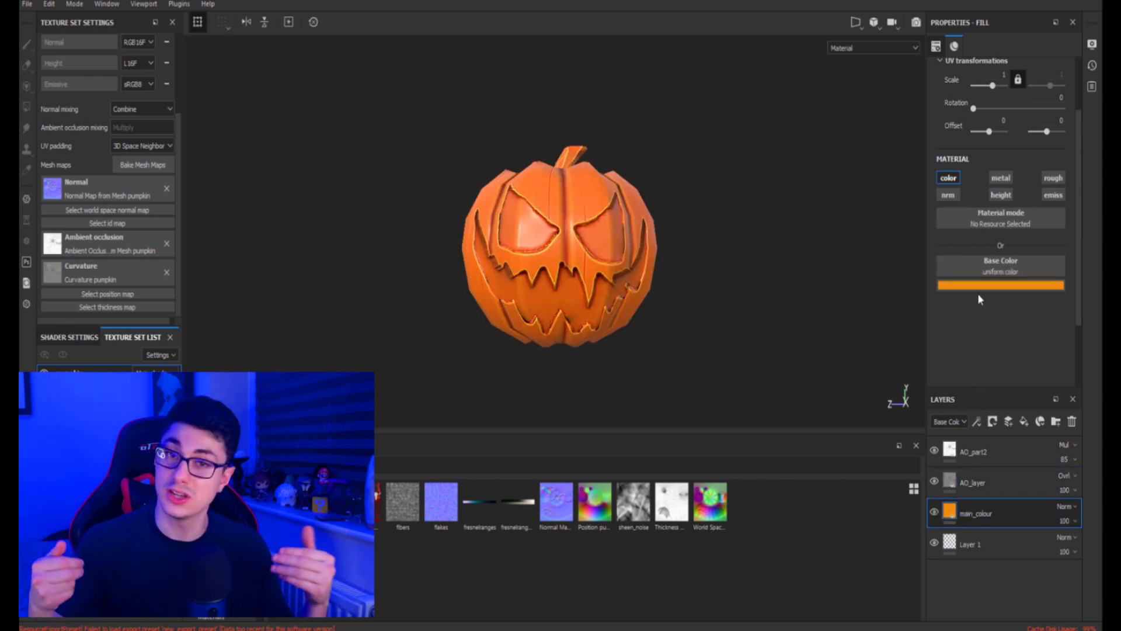
mouse_move(1015, 322)
mouse_down()
mouse_move(944, 321)
mouse_move(1015, 321)
mouse_up()
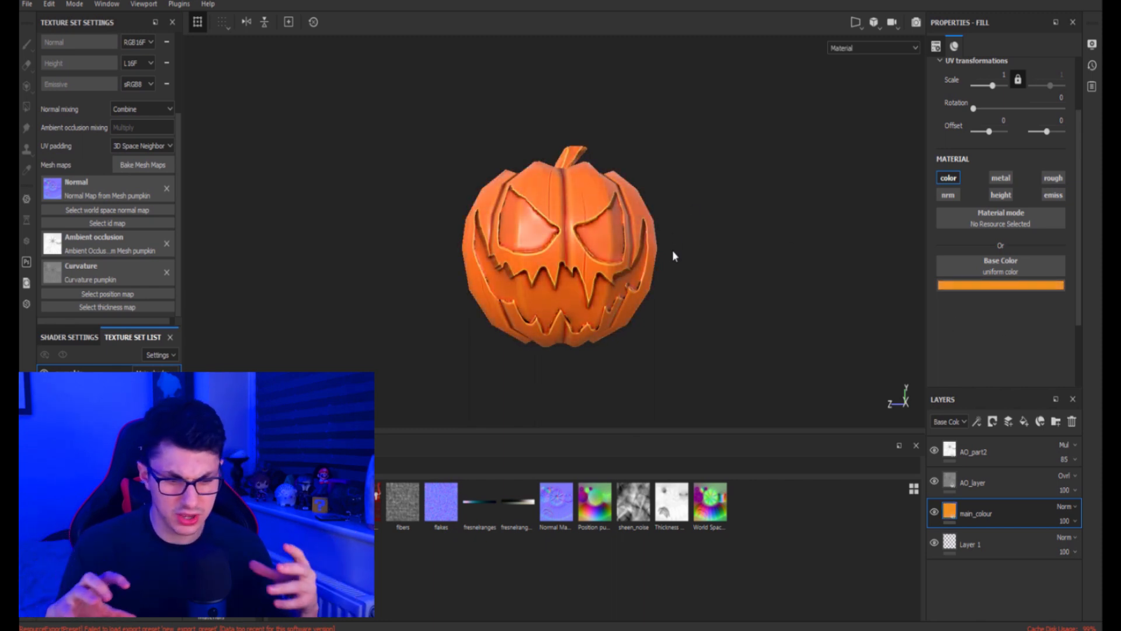
alt+drag(635, 251, 595, 215)
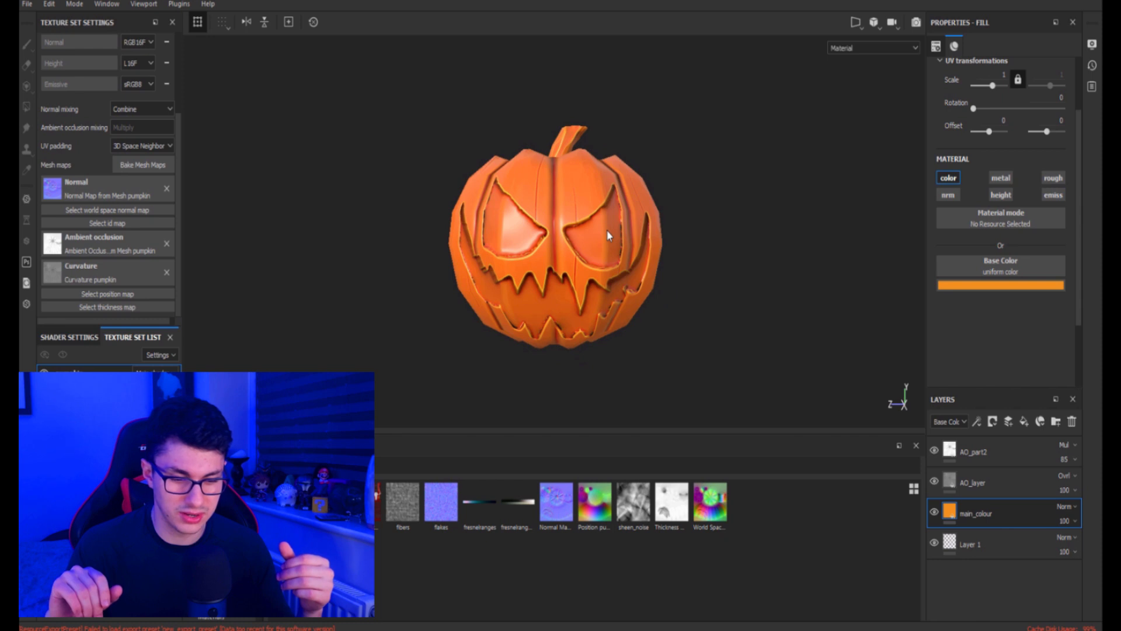
alt+drag(610, 240, 654, 204)
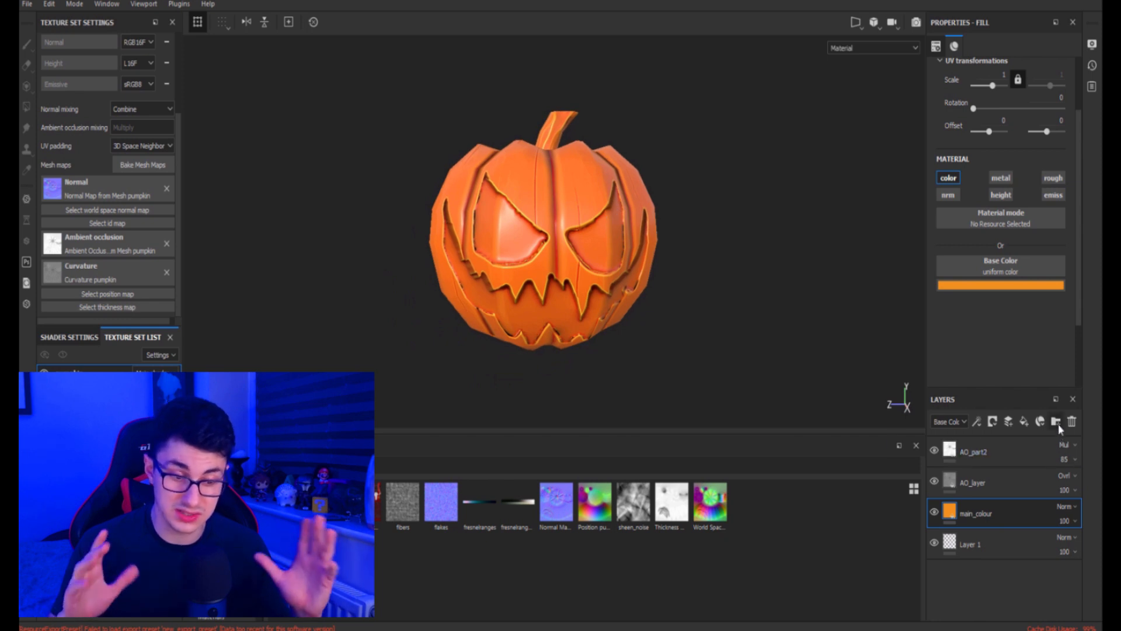
alt+drag(558, 209, 578, 152)
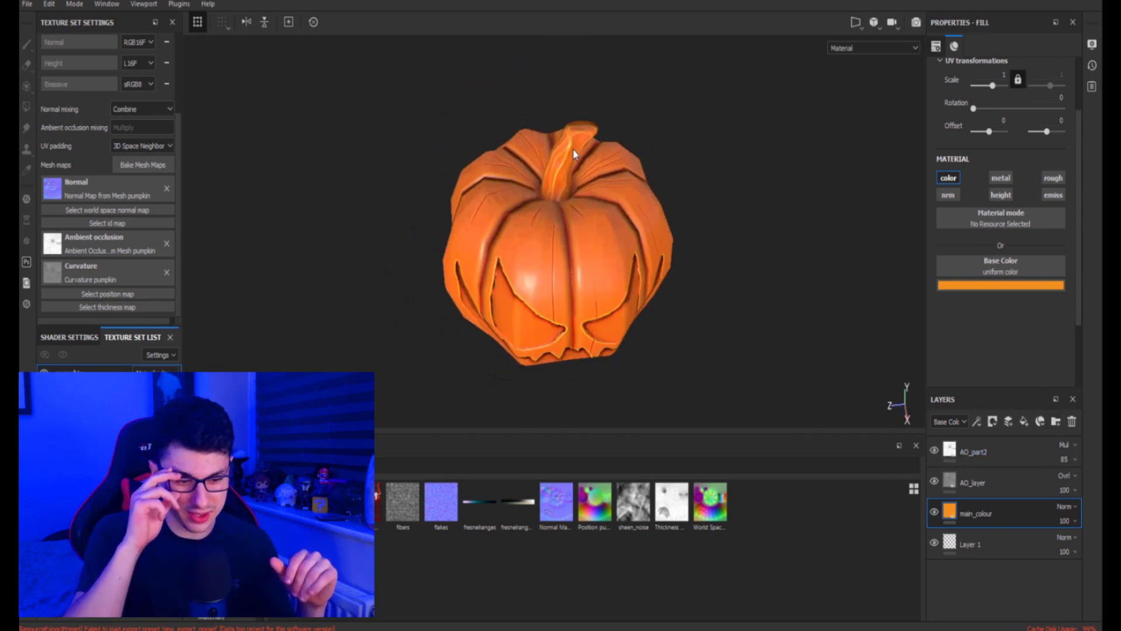
alt+drag(661, 290, 675, 259)
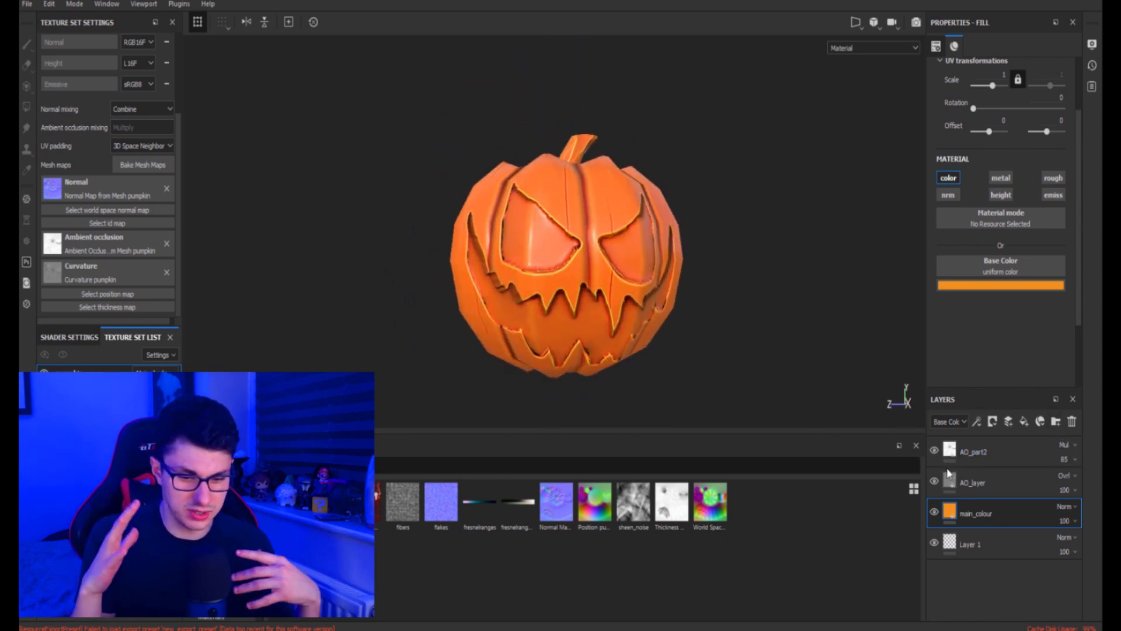
Add a brown fill layer above main_colour with only the color channel enabled
click(1024, 421)
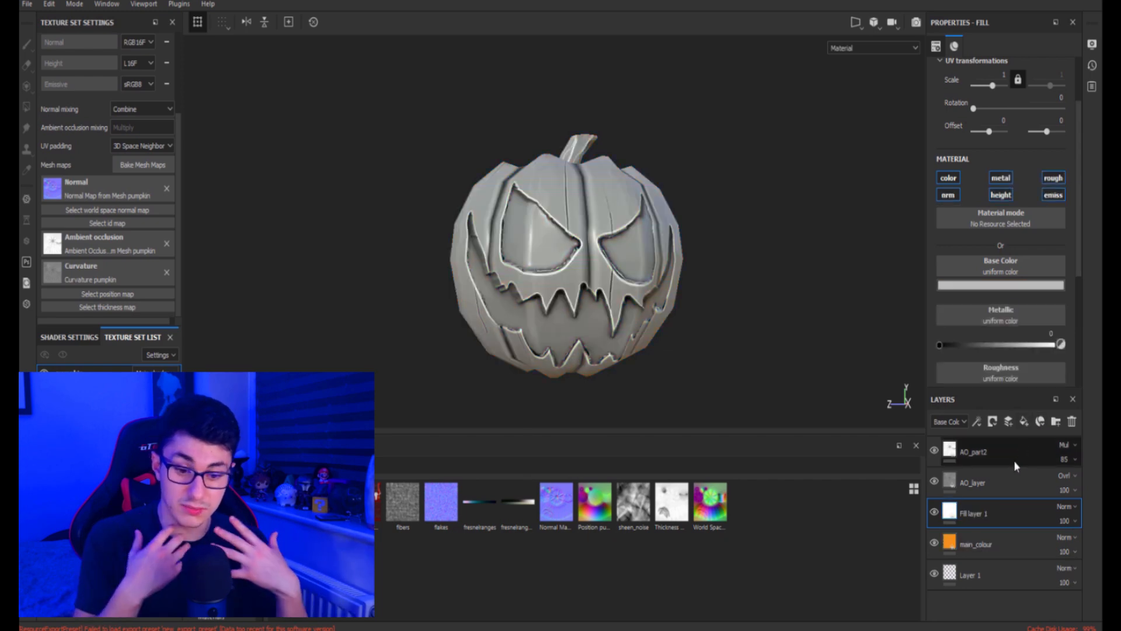
click(947, 194)
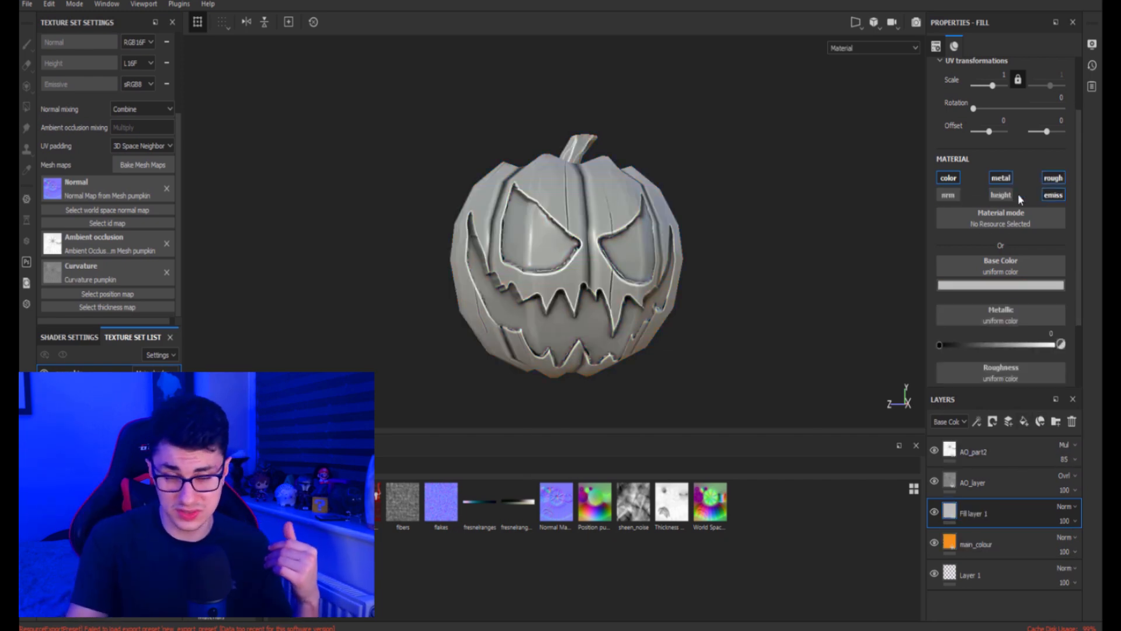
click(1000, 194)
click(1053, 195)
click(1054, 178)
click(1001, 178)
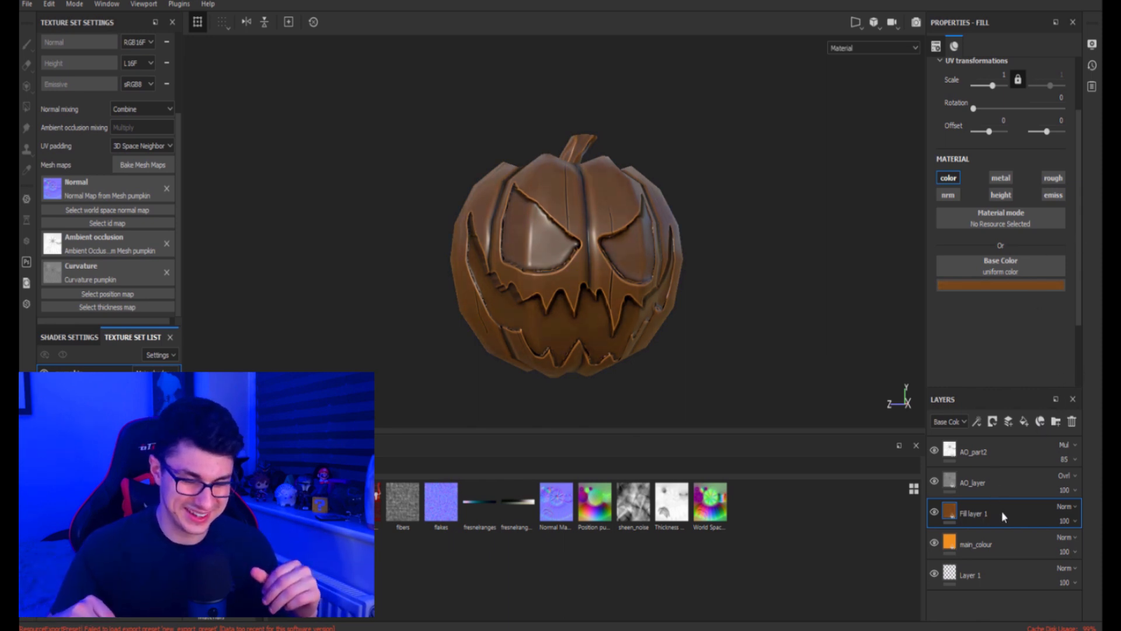
Rename the brown fill layer to wood_bit
double_click(986, 514)
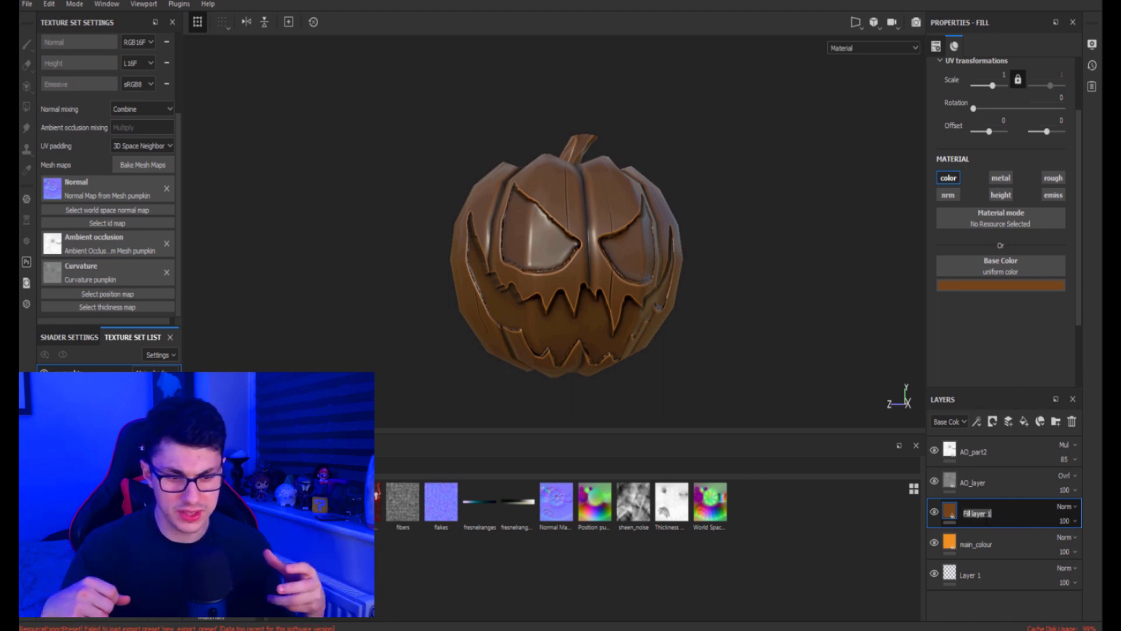
text(wood)
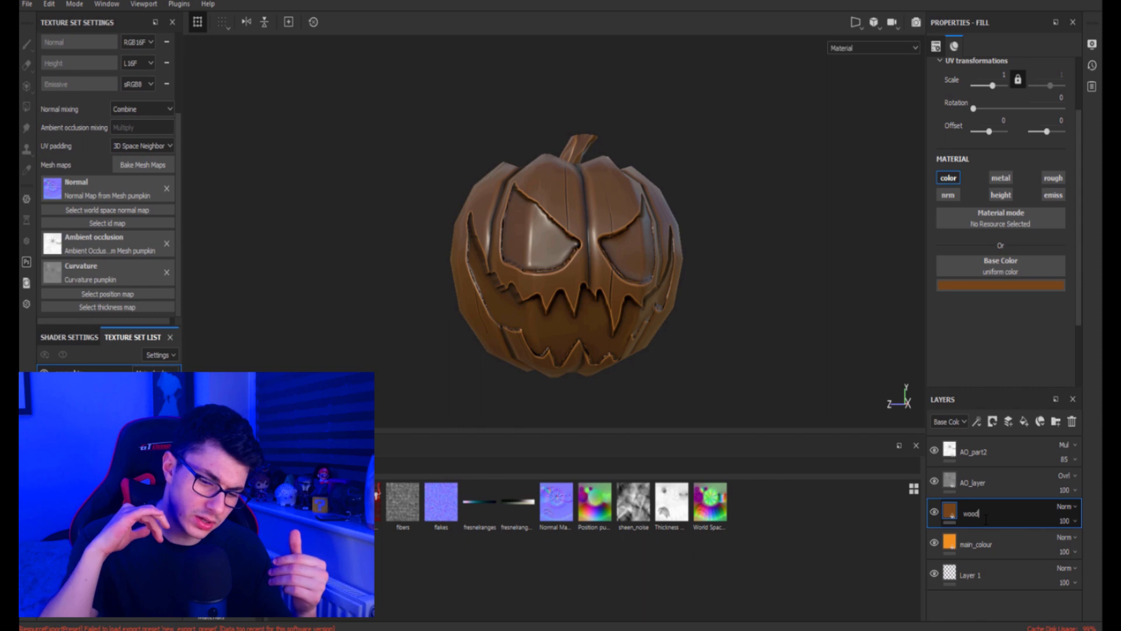
text(_bit)
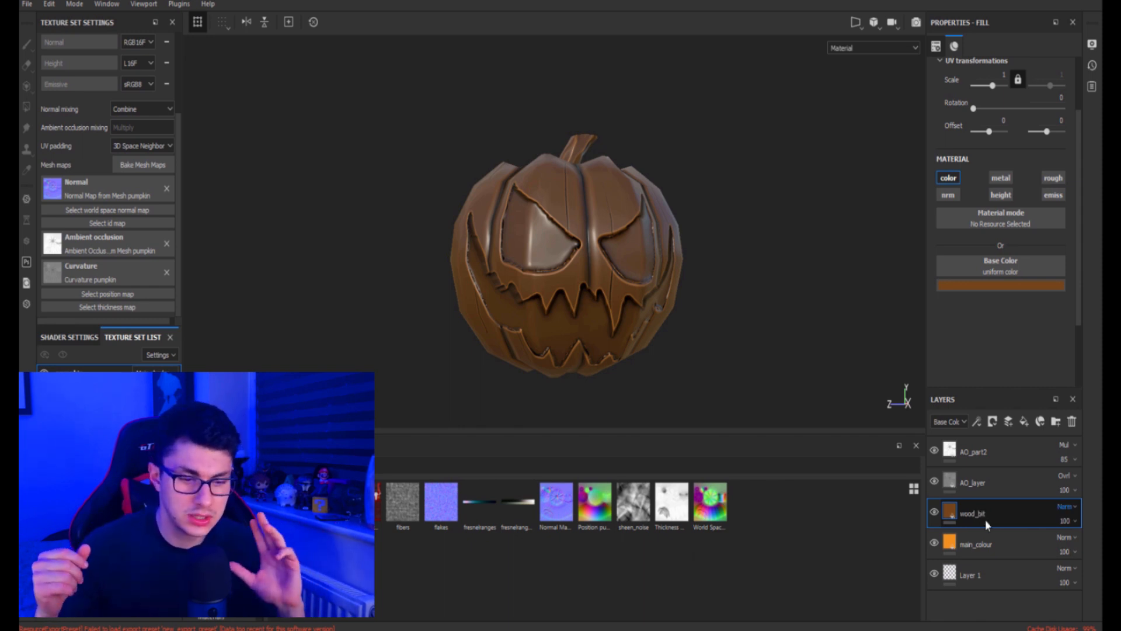
key(Return)
Add a black mask to wood_bit and paint white over the stem from several sides with the size 10 brush
mouse_move(716, 208)
alt+mouse_down()
mouse_move(718, 238)
mouse_move(712, 225)
alt+mouse_up()
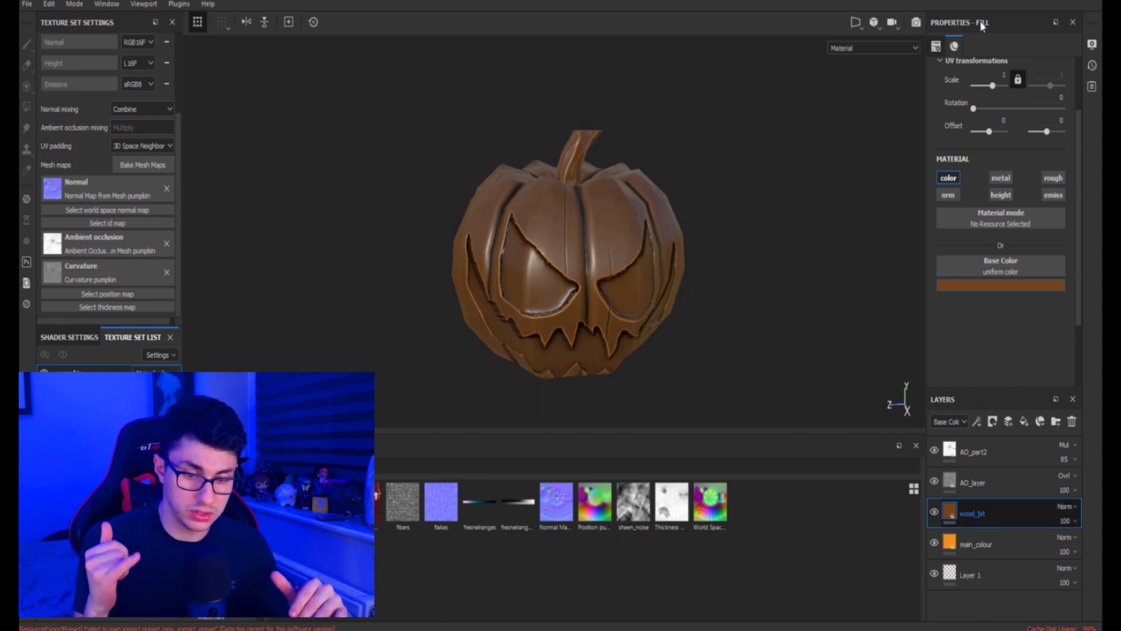
key(1)
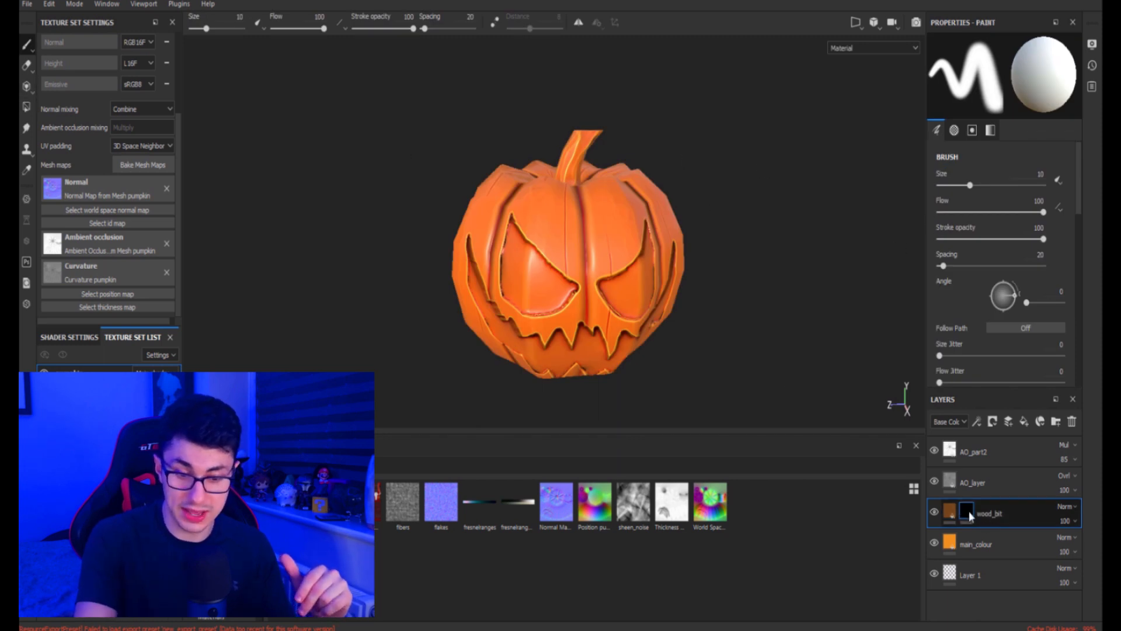
mouse_move(580, 155)
mouse_down()
mouse_move(590, 135)
mouse_move(564, 143)
mouse_move(631, 190)
mouse_up()
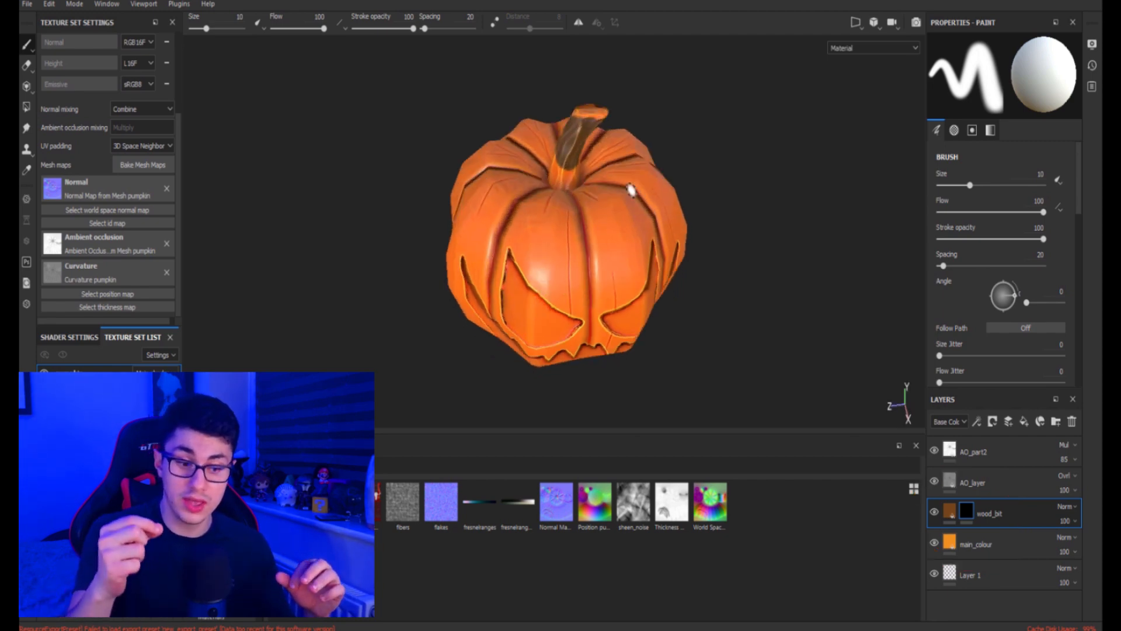
alt+middle_drag(630, 189, 611, 282)
alt+drag(610, 282, 788, 274)
drag(504, 237, 495, 203)
alt+drag(563, 162, 619, 214)
drag(519, 290, 505, 272)
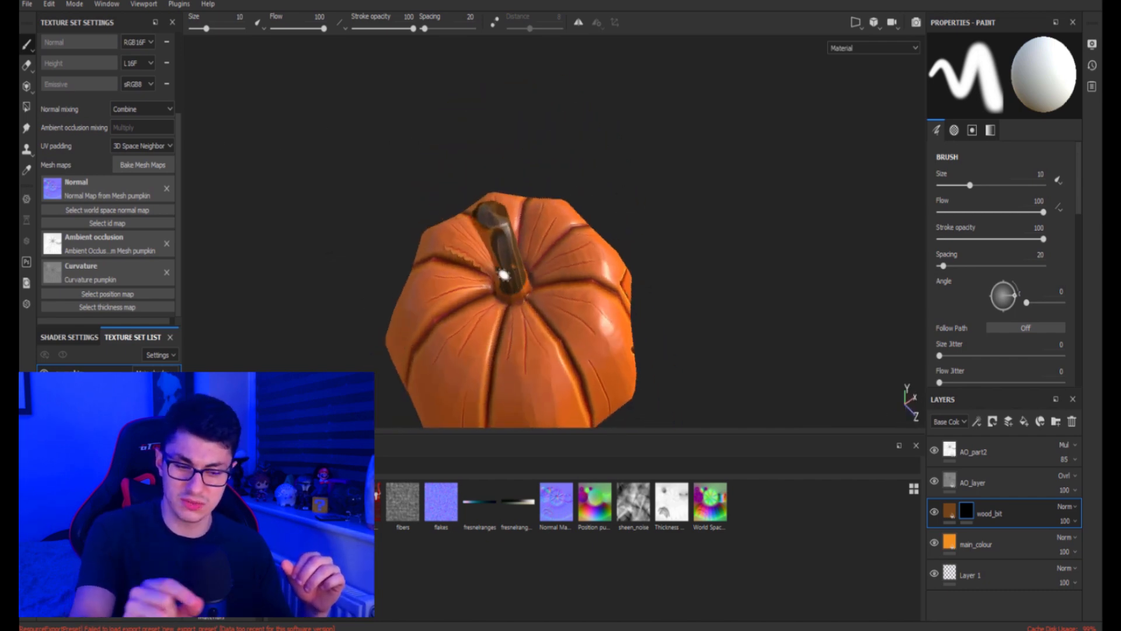
Try a further brush stroke near the stem in the wood_bit mask and undo it
alt+drag(599, 227, 355, 196)
scroll(531, 260, down, 1)
scroll(576, 292, down, 3)
mouse_move(532, 262)
alt+mouse_down()
mouse_move(576, 293)
mouse_move(528, 217)
mouse_move(578, 294)
alt+mouse_up()
mouse_move(578, 293)
mouse_down()
mouse_move(555, 324)
mouse_move(596, 342)
mouse_move(513, 327)
mouse_move(586, 332)
mouse_up()
key(ctrl+z)
Fill the uncovered faces near the base of the stem white in the wood_bit mask with Polygon Fill
scroll(585, 219, down, 1)
scroll(585, 220, up, 5)
alt+drag(585, 220, 631, 251)
alt+middle_drag(631, 252, 584, 218)
click(24, 108)
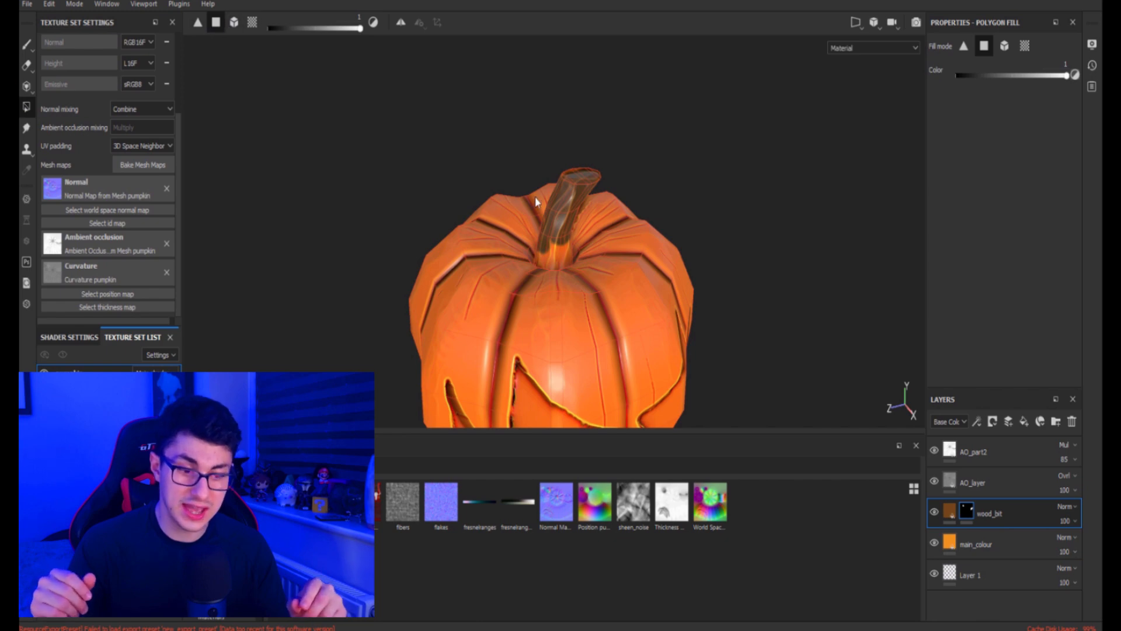
scroll(535, 196, up, 10)
alt+drag(535, 220, 501, 318)
click(517, 285)
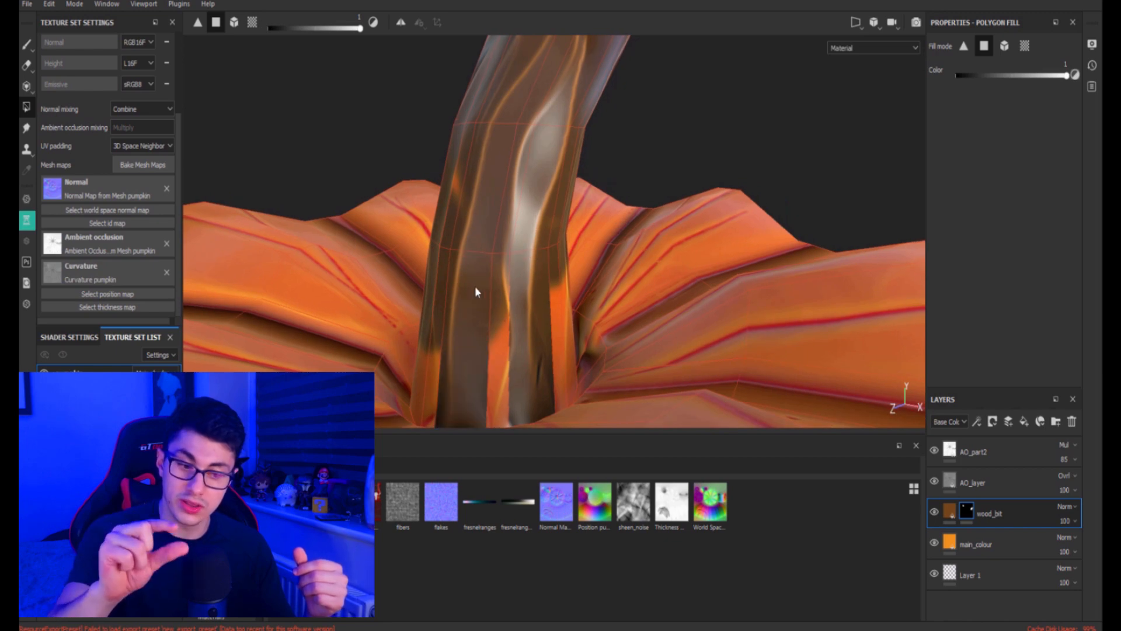
click(499, 284)
click(563, 303)
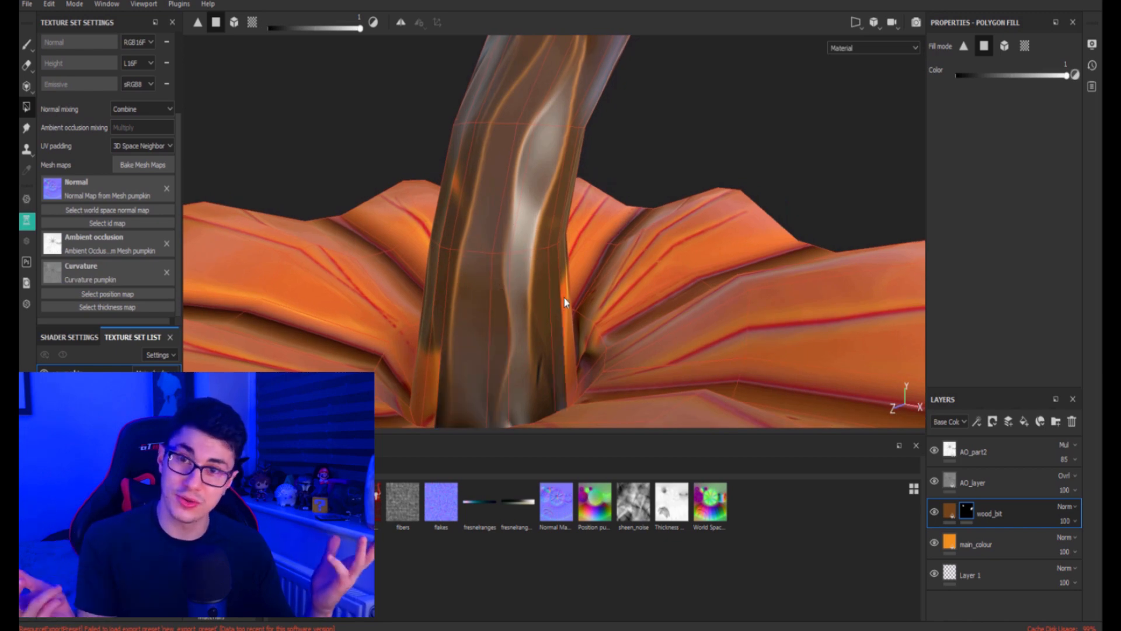
Fill the rest of the stem in the wood_bit mask using the UV chunk fill mode
scroll(431, 177, down, 3)
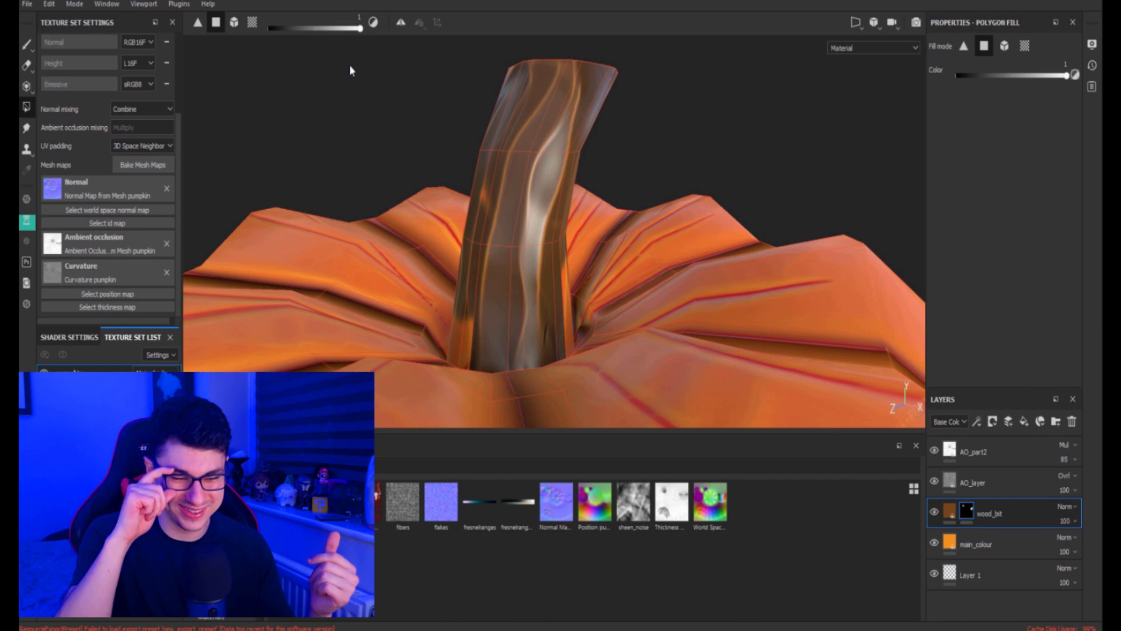
click(253, 25)
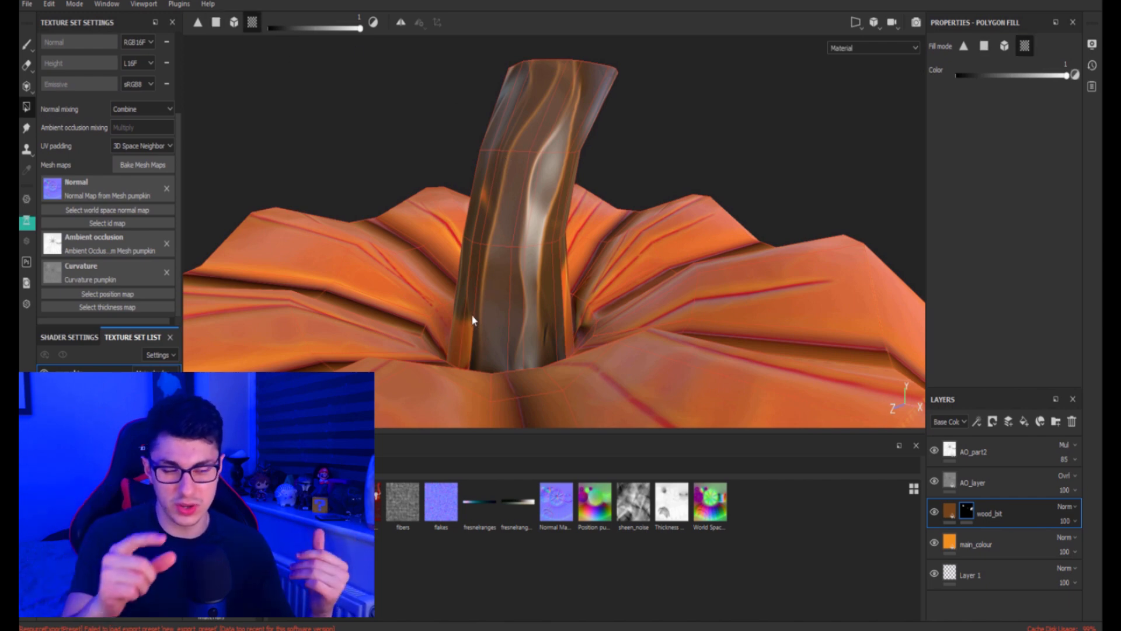
alt+drag(548, 182, 333, 215)
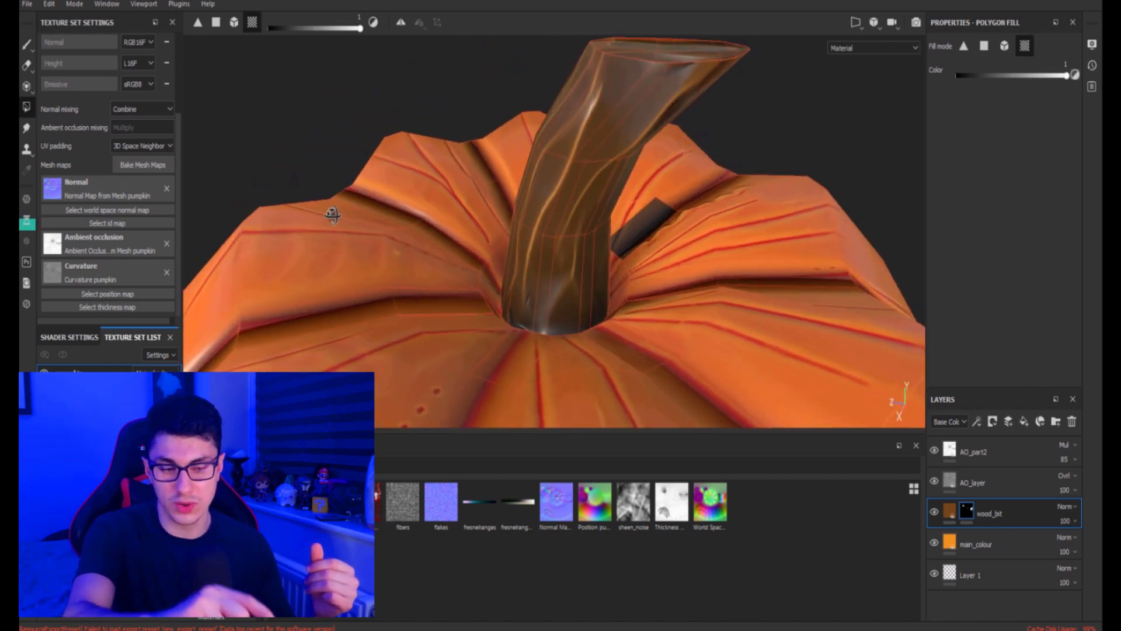
Remove the stray brown face beside the stem from the wood_bit mask with polygon fill mode and color 0
drag(361, 28, 251, 27)
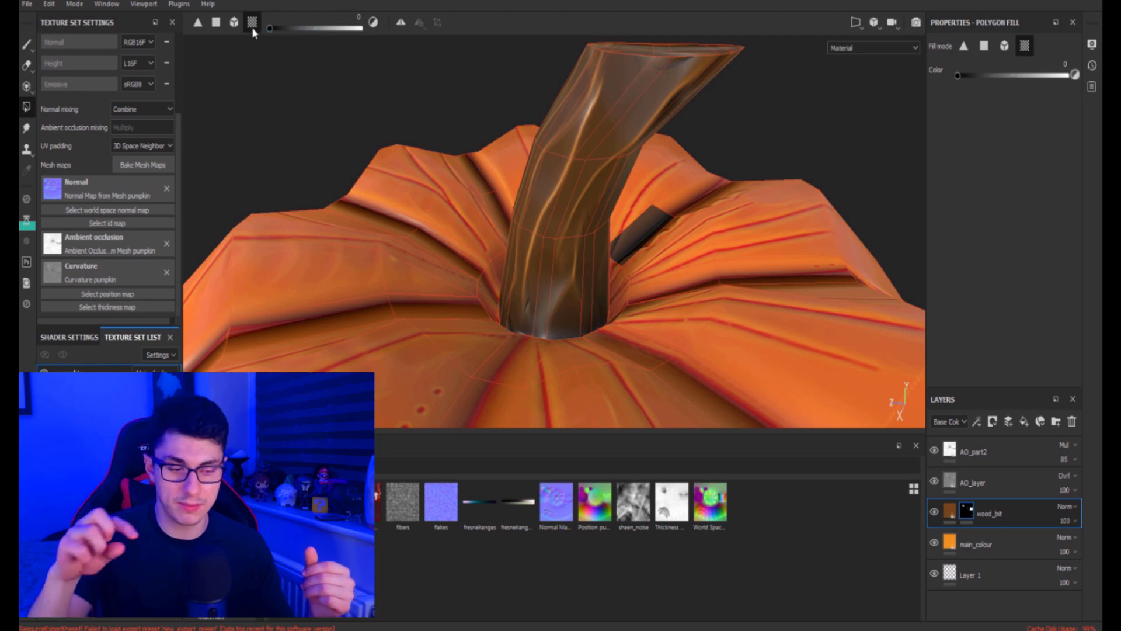
click(216, 23)
click(641, 235)
alt+drag(694, 268, 436, 220)
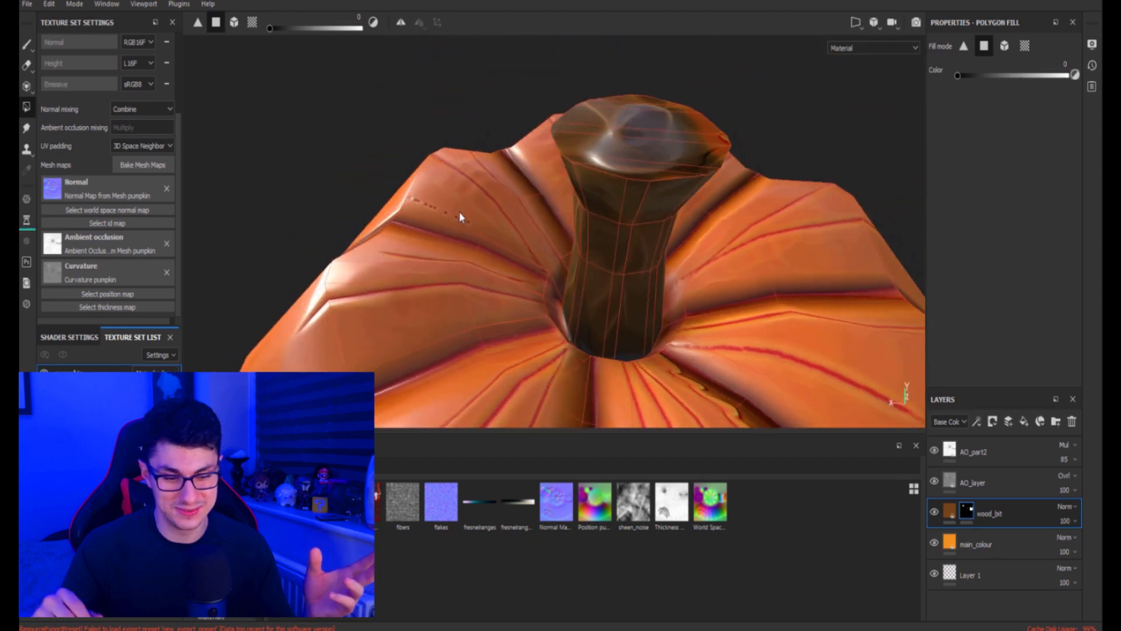
Examine the brown stem and the carved face of the pumpkin from several sides and distances
scroll(499, 230, up, 2)
scroll(501, 237, down, 5)
scroll(501, 237, down, 5)
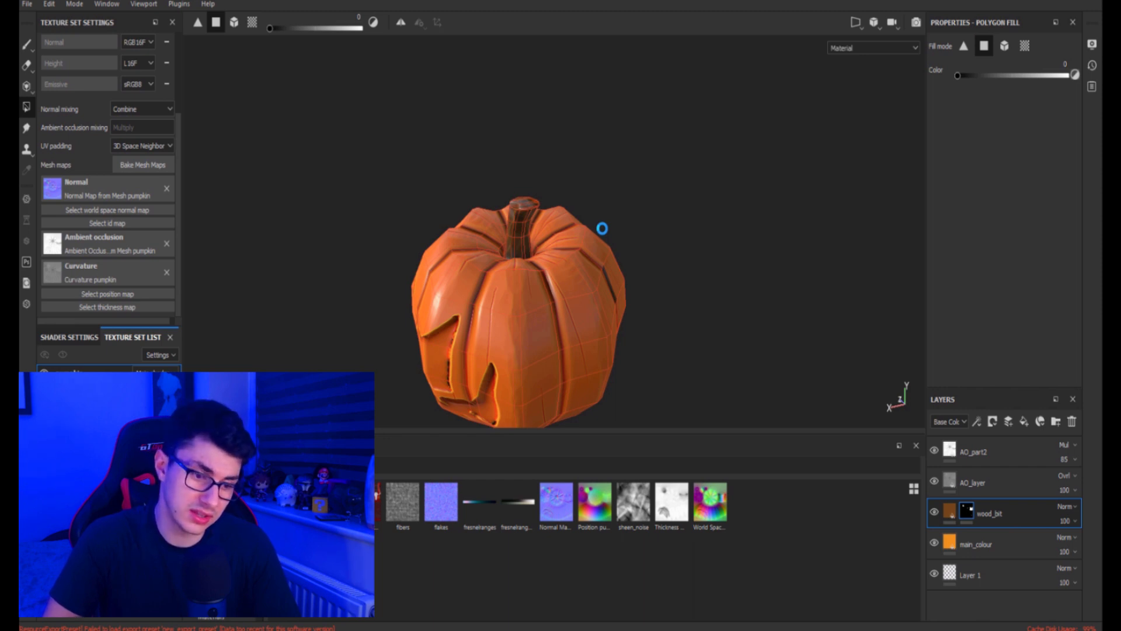
alt+middle_drag(602, 228, 595, 221)
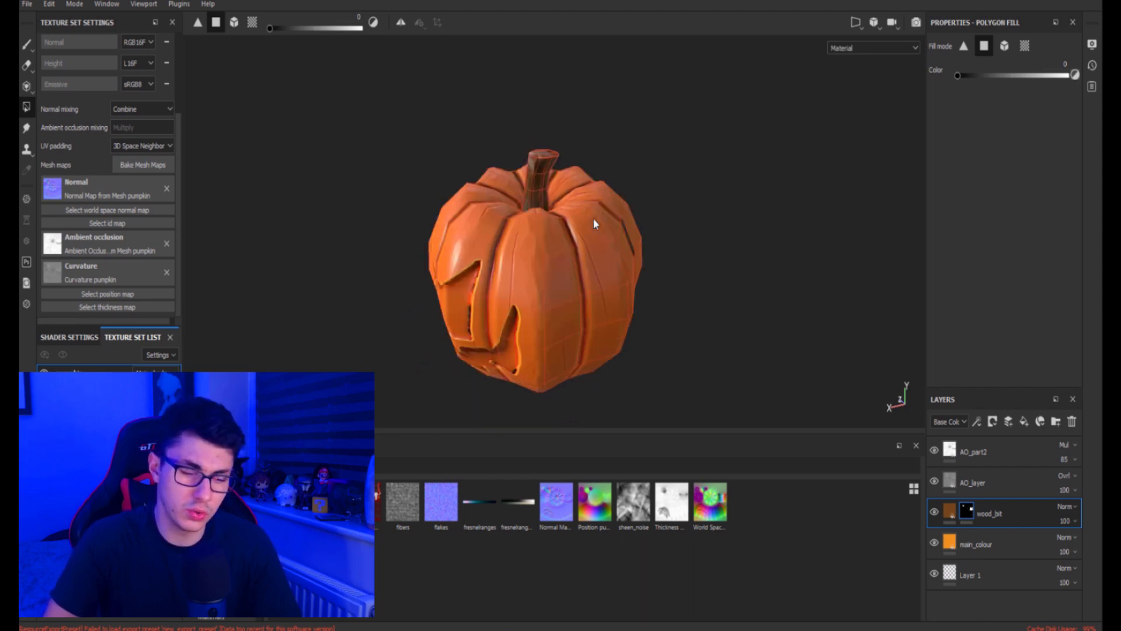
alt+drag(663, 297, 705, 283)
scroll(600, 222, down, 3)
alt+drag(600, 220, 605, 204)
alt+middle_drag(601, 218, 601, 254)
scroll(596, 244, up, 3)
scroll(593, 251, down, 7)
alt+drag(591, 252, 579, 303)
scroll(581, 305, up, 3)
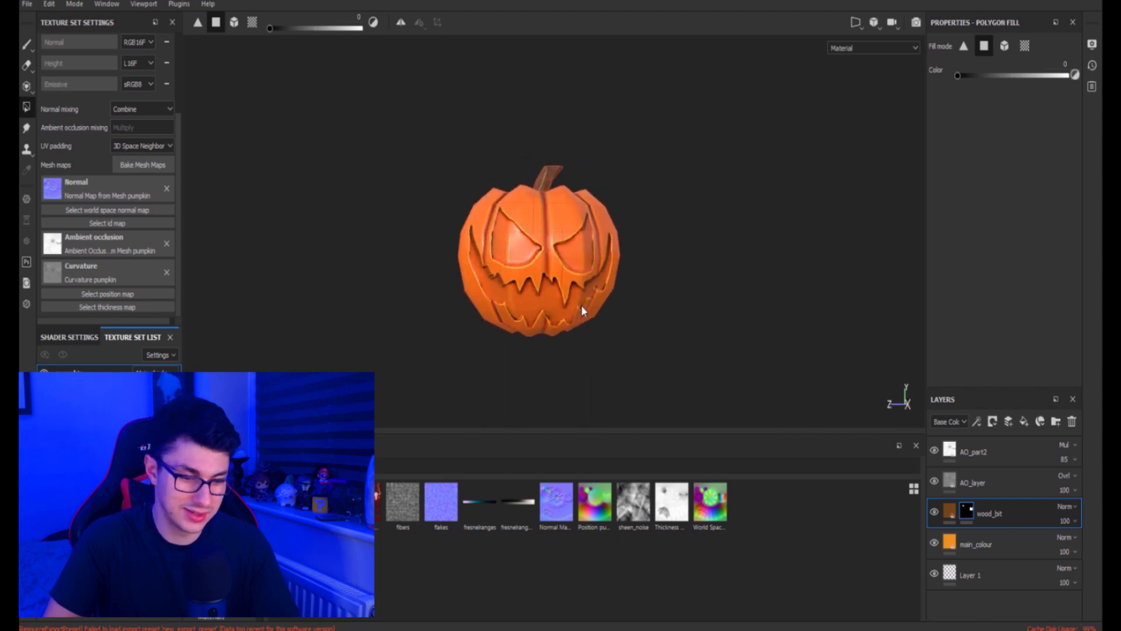
alt+drag(579, 304, 493, 274)
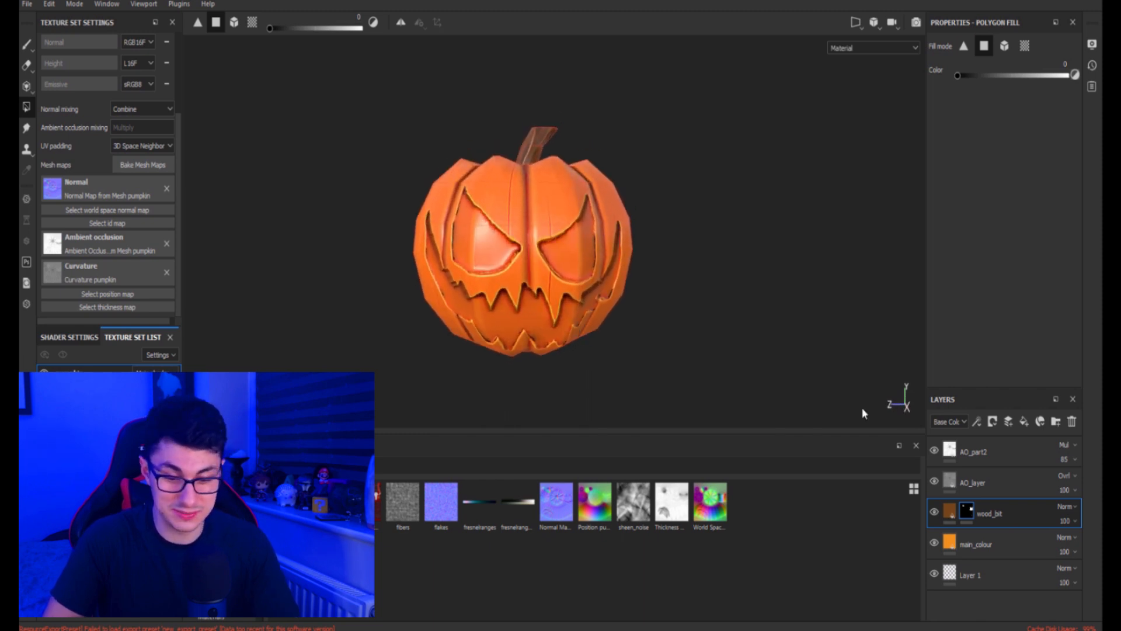
Add a fill layer above wood_bit with only the color channel enabled
click(1024, 422)
click(947, 195)
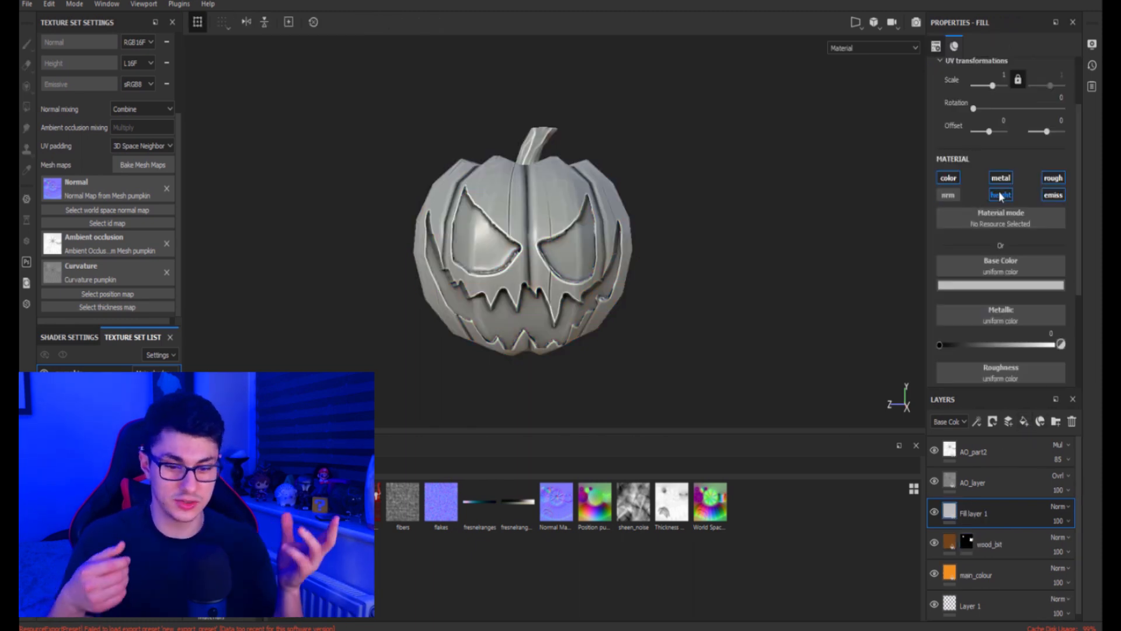
click(1000, 195)
click(1052, 195)
click(1052, 177)
click(1000, 177)
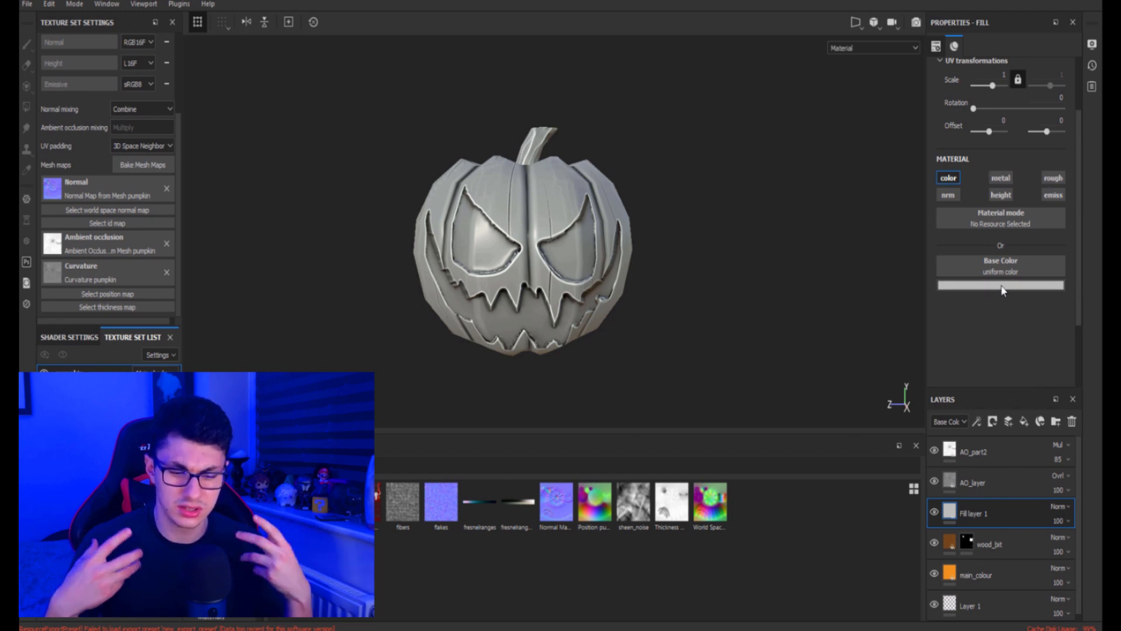
Rename the new fill layer to yellow_eyes and set its base color to yellow
double_click(978, 514)
text(ev)
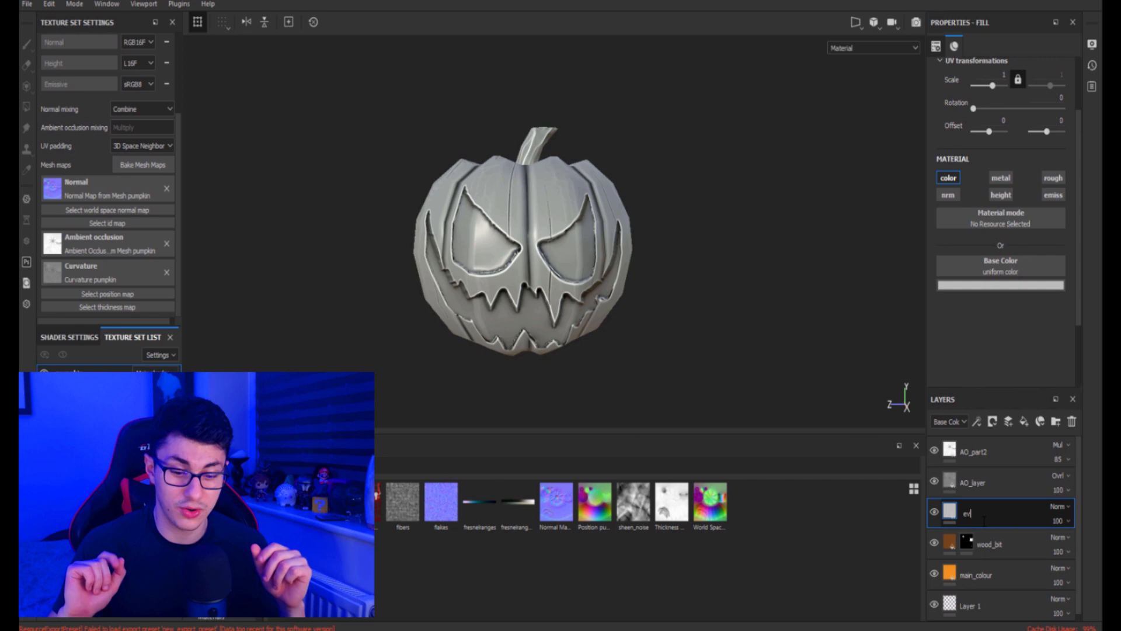
text(yellow_eyes)
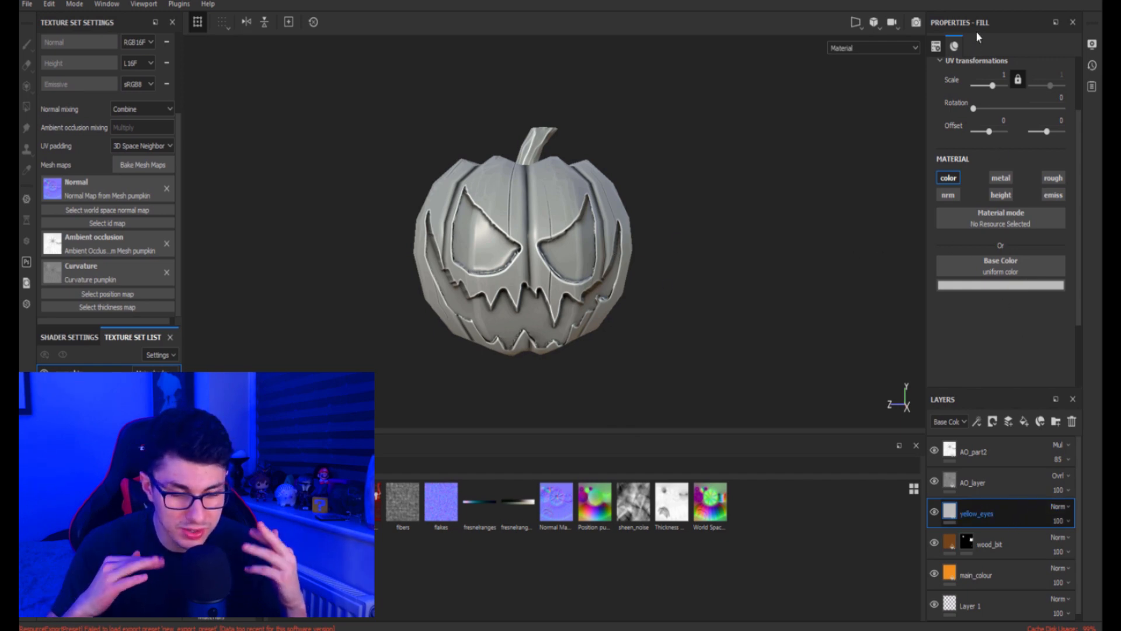
click(996, 327)
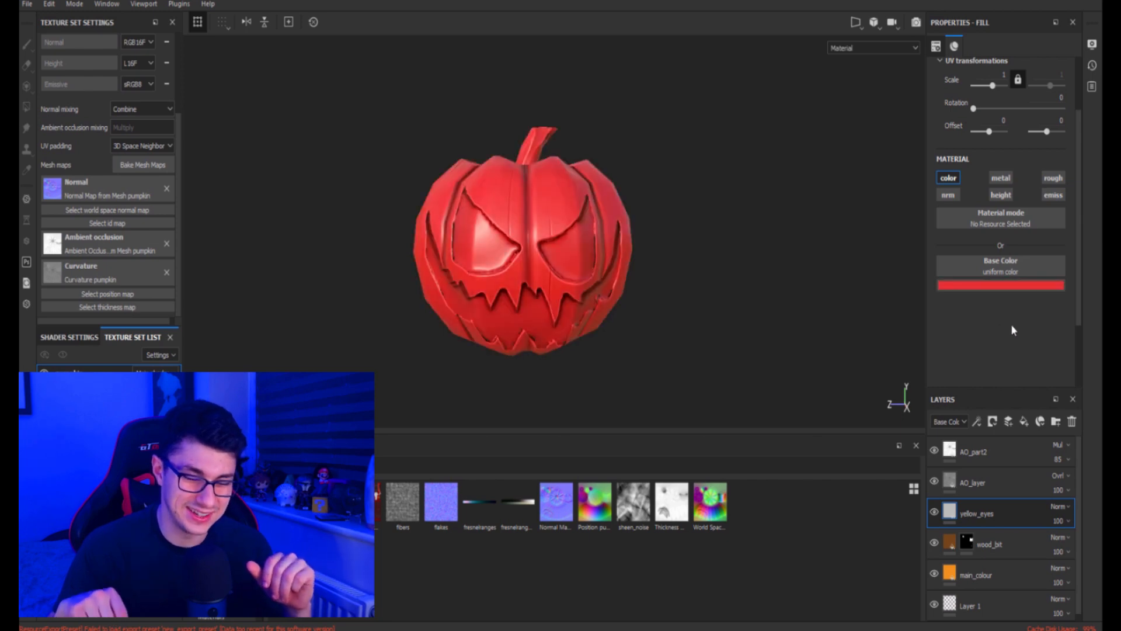
drag(1047, 423, 1045, 414)
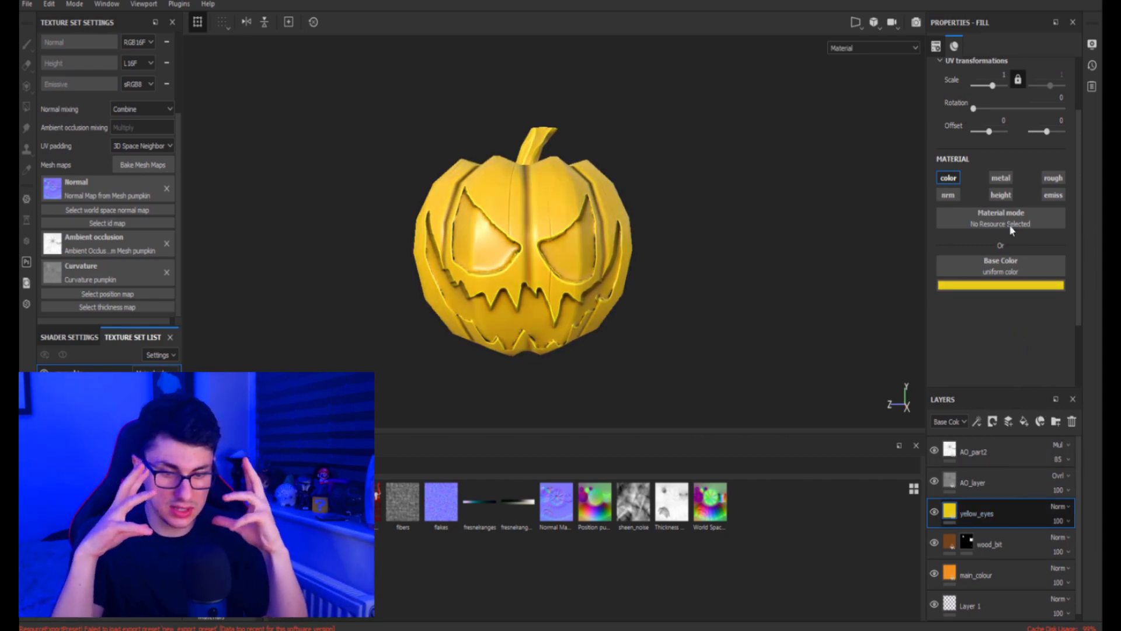
Add a black mask to yellow_eyes and paint a vertical white stroke inside the left eye with the size 10 brush
key(4)
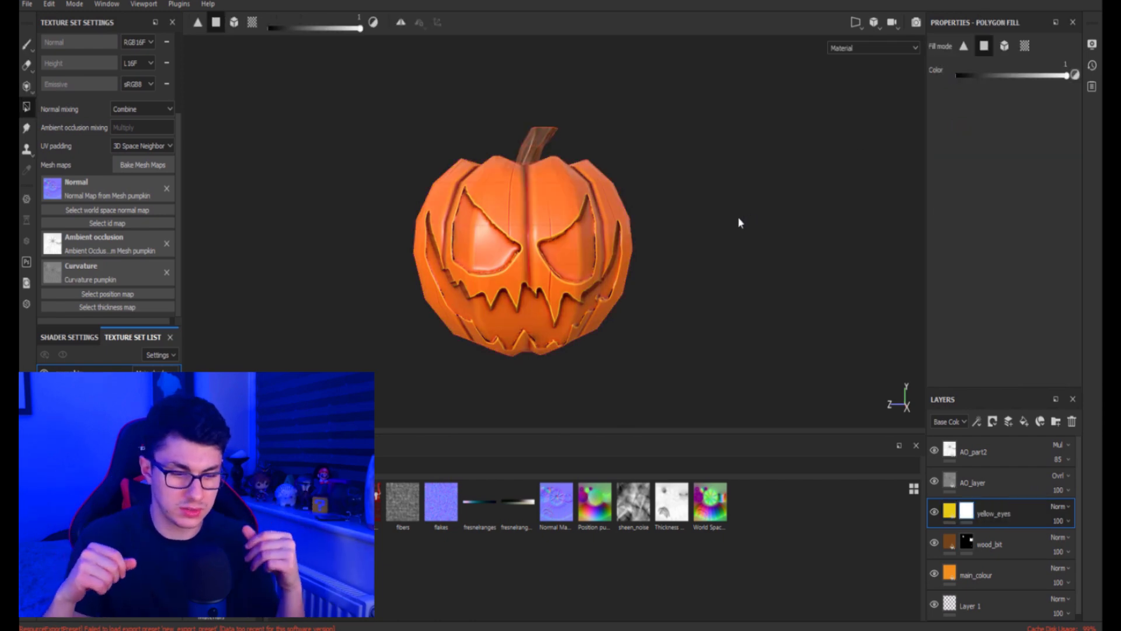
scroll(521, 297, up, 3)
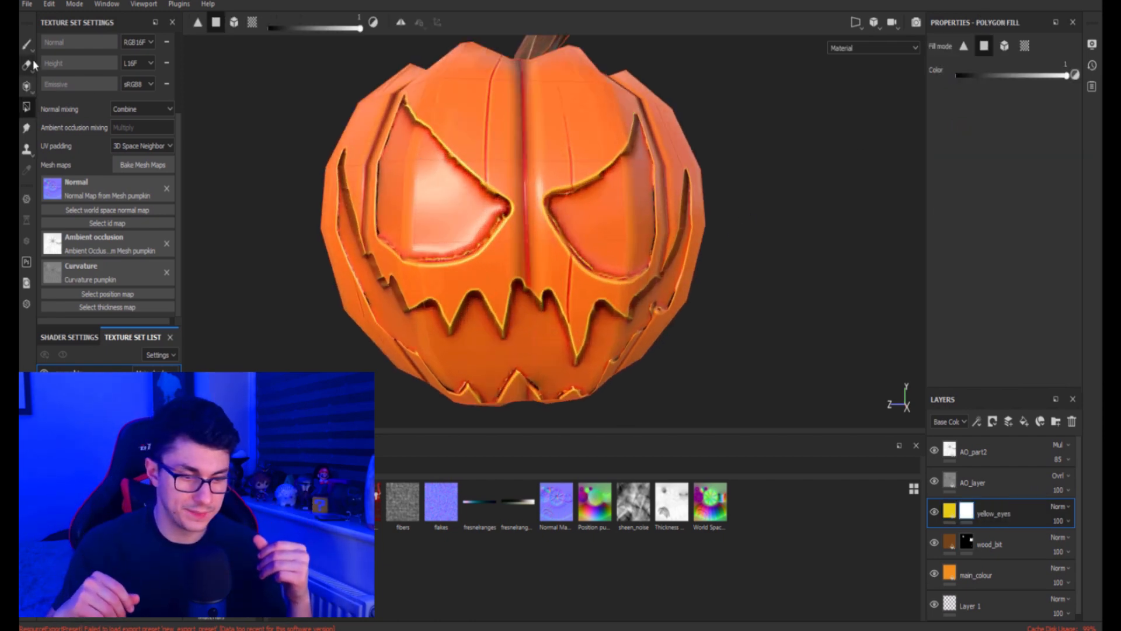
click(27, 46)
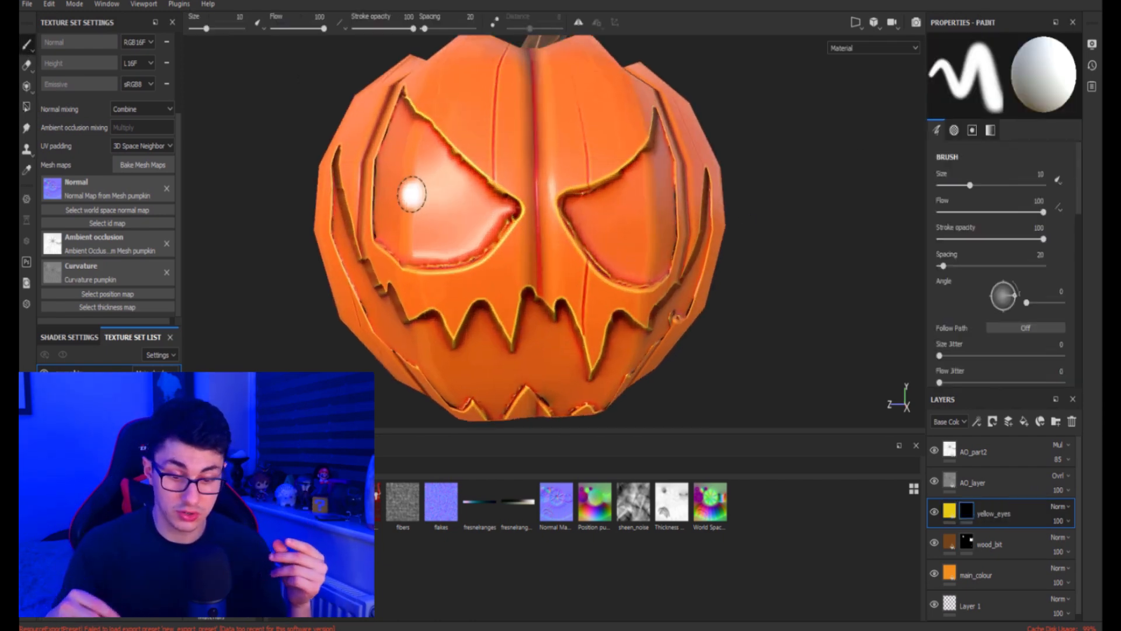
scroll(435, 211, up, 3)
scroll(368, 218, up, 2)
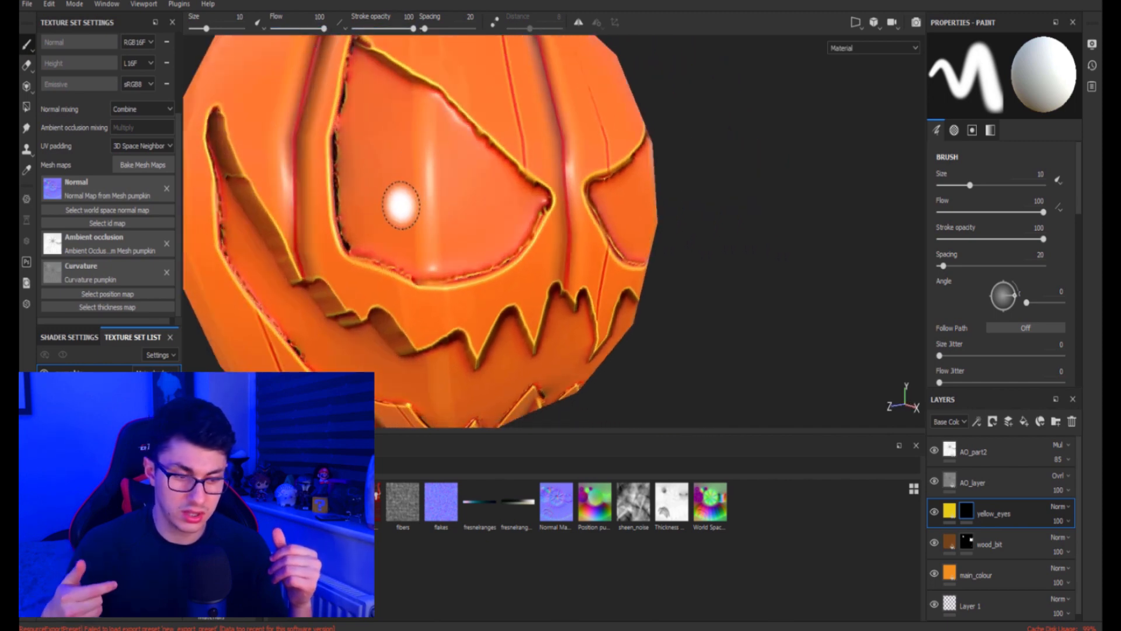
scroll(401, 195, down, 3)
drag(435, 128, 433, 242)
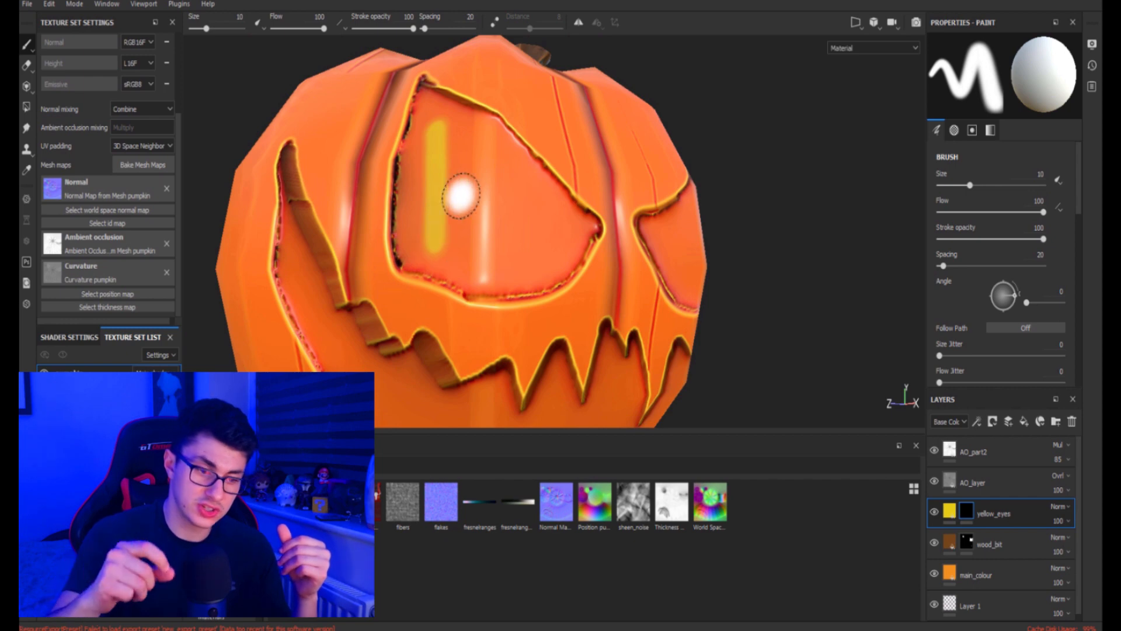
scroll(409, 205, down, 3)
scroll(489, 267, up, 5)
alt+drag(489, 268, 495, 280)
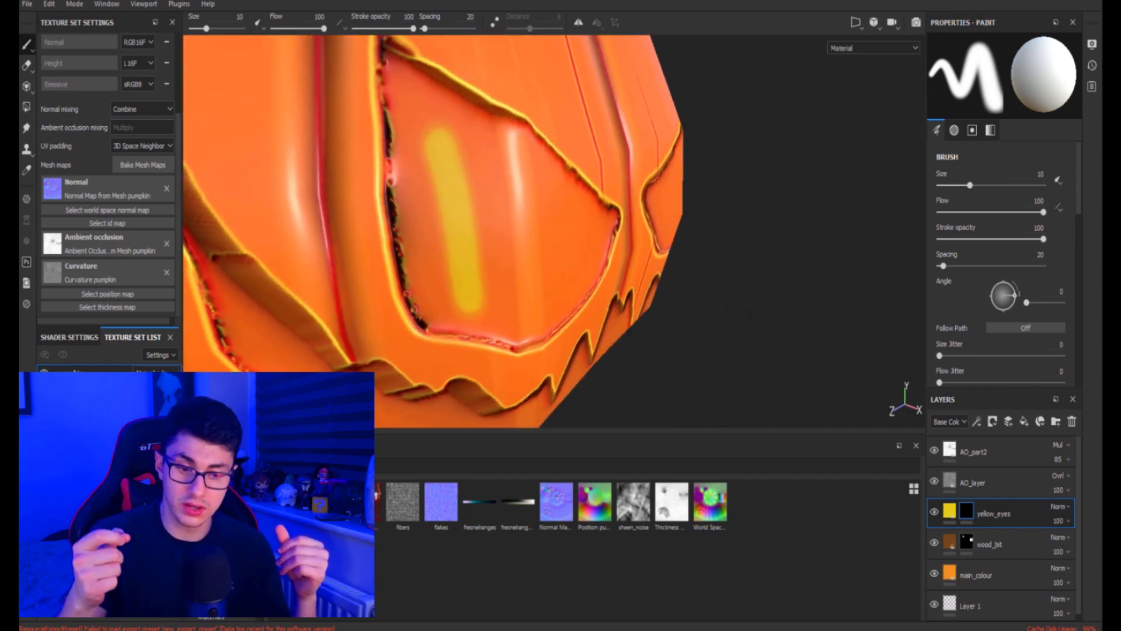
Choose the Basic Hard brush and paint the middle of the left eye in the yellow_eyes mask
click(88, 514)
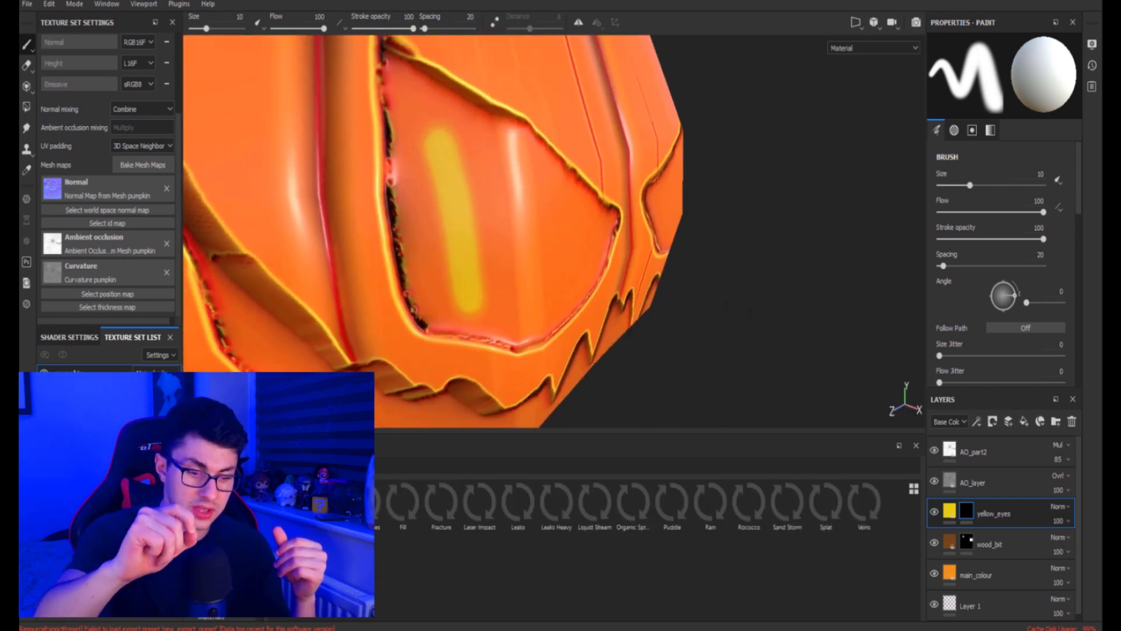
click(594, 505)
mouse_move(513, 263)
mouse_down()
mouse_move(521, 252)
mouse_move(521, 275)
mouse_up()
scroll(520, 274, down, 3)
alt+drag(485, 232, 469, 263)
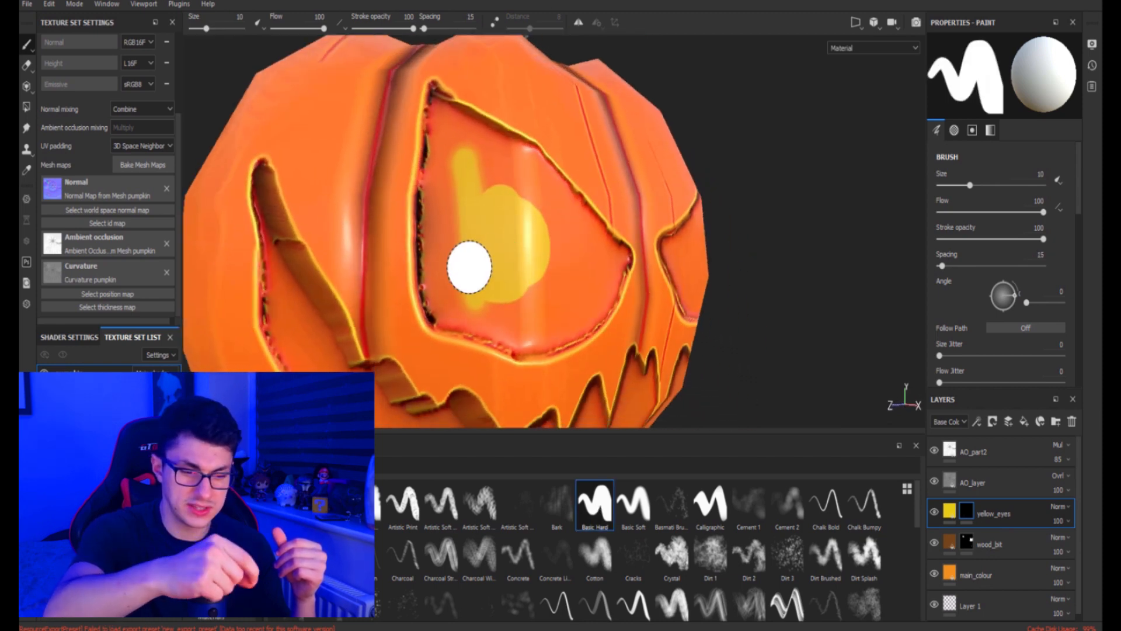
Reduce the brush size to 5.58 and paint the outer side of the left eye in the yellow_eyes mask
mouse_move(478, 268)
ctrl+right_down()
mouse_move(493, 253)
mouse_move(463, 298)
ctrl+right_up()
drag(455, 300, 448, 141)
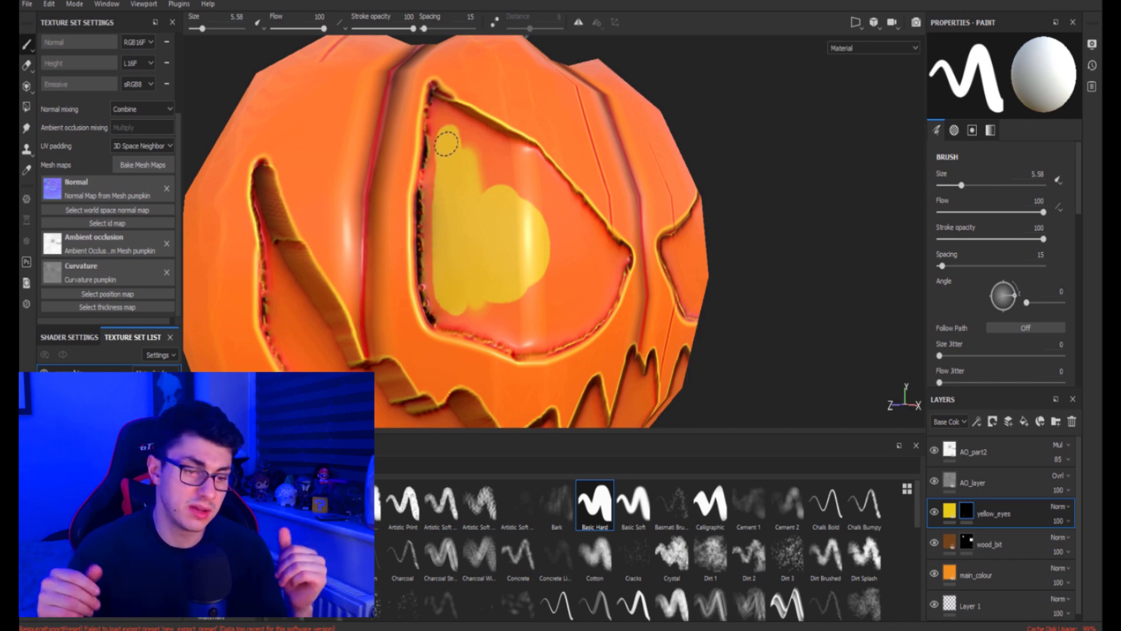
drag(452, 142, 467, 142)
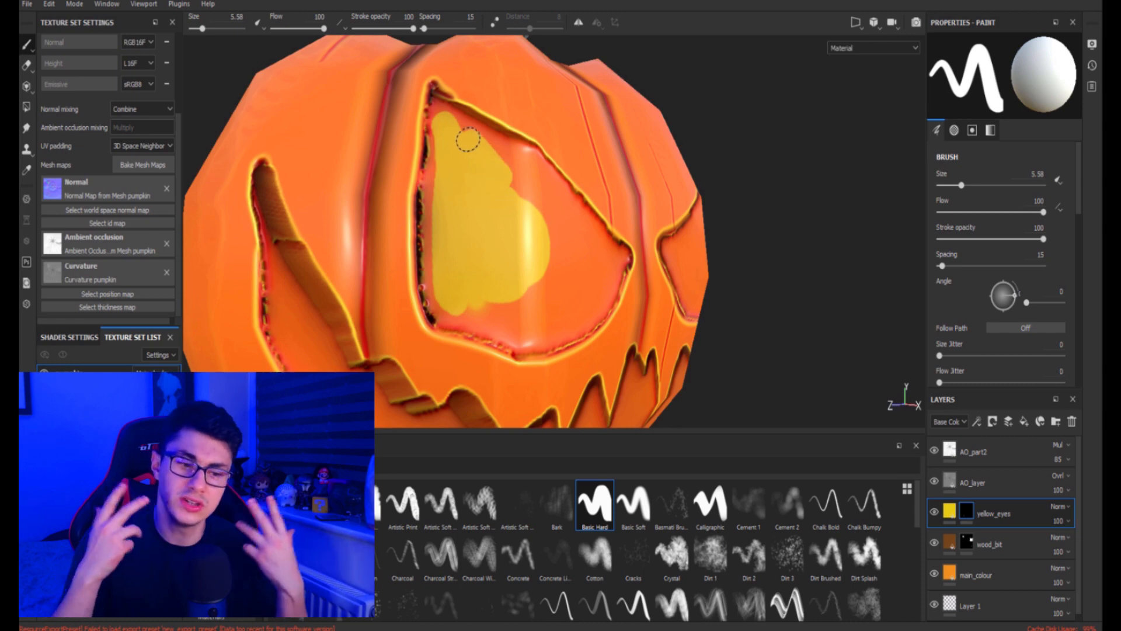
Paint the rest of the left eye up to its carved edges in the yellow_eyes mask with the 5.58 brush
alt+right_drag(507, 229, 526, 271)
alt+drag(526, 271, 480, 257)
mouse_move(480, 257)
alt+right_down()
mouse_move(498, 255)
mouse_move(519, 279)
alt+right_up()
drag(491, 299, 499, 302)
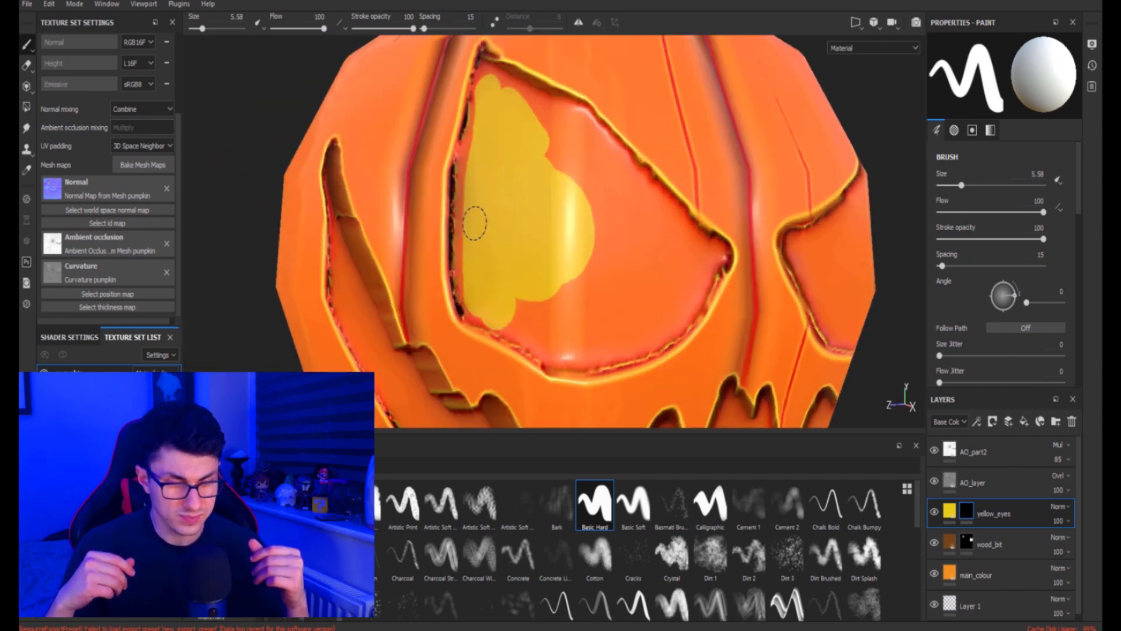
drag(468, 223, 471, 158)
mouse_move(487, 105)
mouse_down()
mouse_move(610, 215)
mouse_move(558, 181)
mouse_move(563, 307)
mouse_move(498, 321)
mouse_move(578, 353)
mouse_move(568, 295)
mouse_move(603, 345)
mouse_move(650, 337)
mouse_move(656, 308)
mouse_move(586, 248)
mouse_move(684, 238)
mouse_up()
scroll(478, 381, down, 3)
alt+drag(516, 349, 575, 159)
scroll(608, 113, up, 5)
scroll(597, 189, down, 4)
mouse_move(550, 240)
alt+mouse_down()
mouse_move(606, 195)
mouse_move(520, 165)
mouse_move(454, 110)
mouse_move(513, 142)
mouse_move(636, 250)
alt+mouse_up()
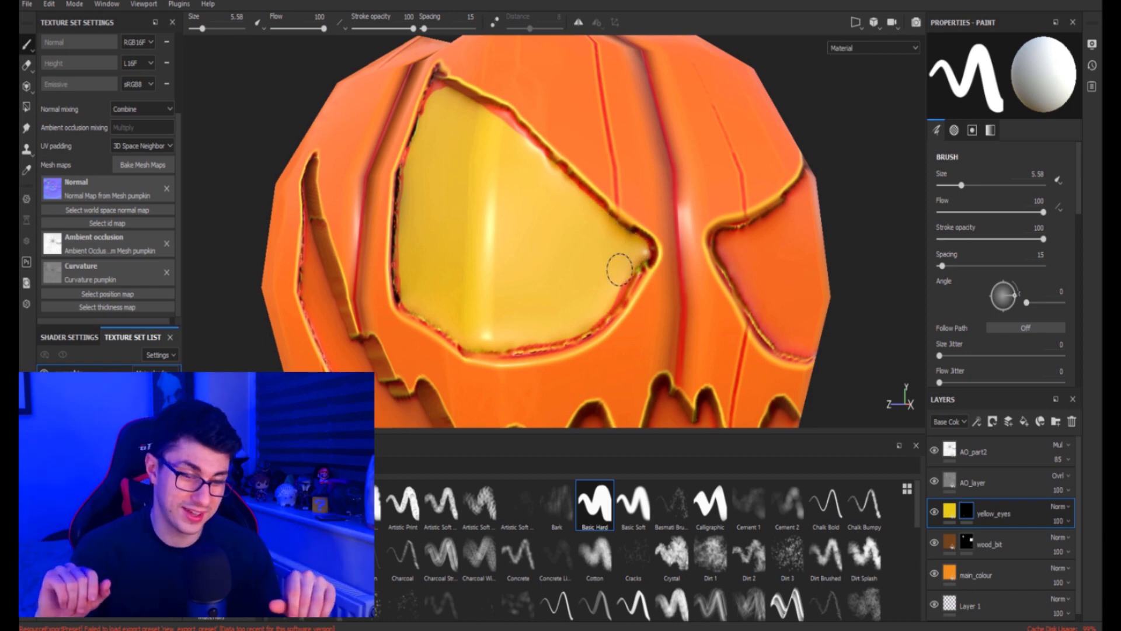
scroll(560, 243, down, 6)
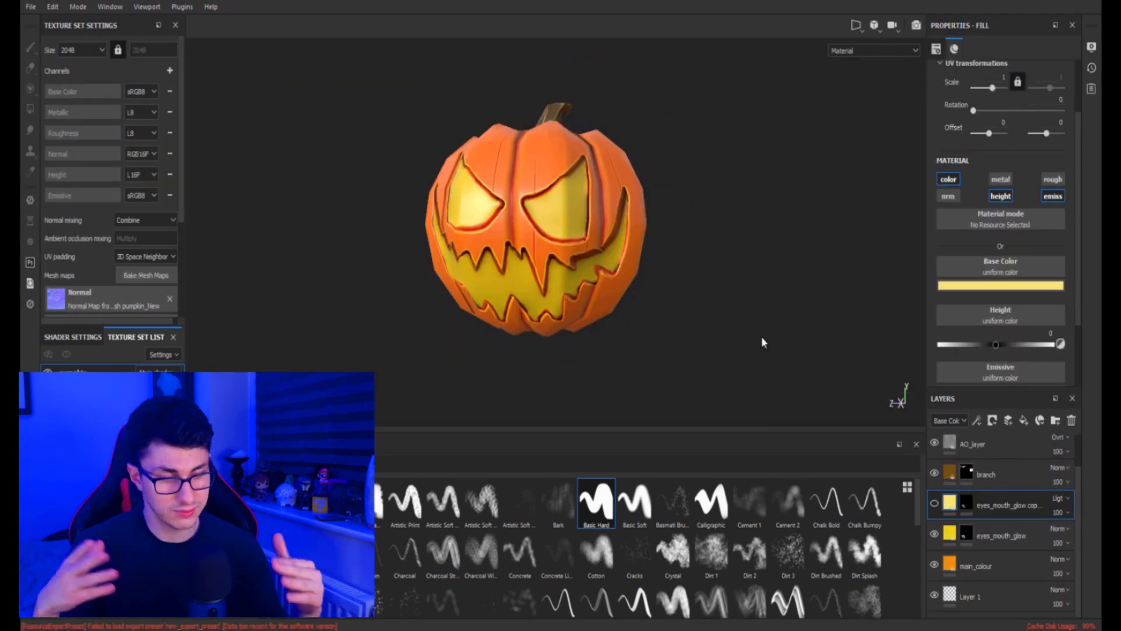
Disable the height channel of the eyes_mouth_glow copy layer and make the layer visible
alt+drag(641, 299, 698, 314)
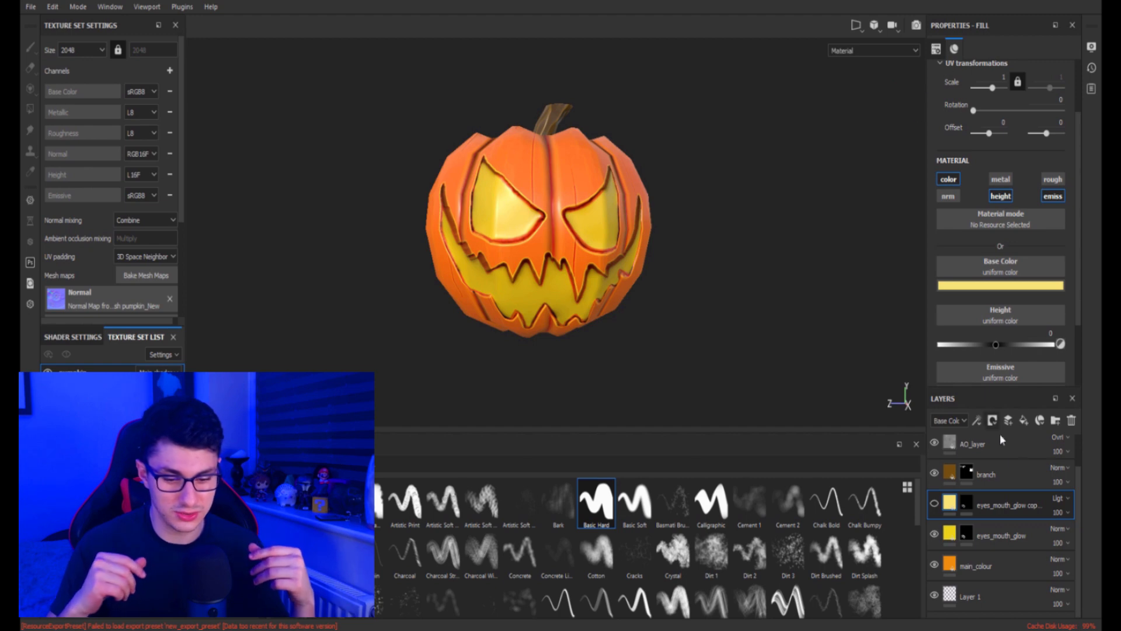
mouse_move(672, 301)
alt+mouse_down()
mouse_move(673, 281)
mouse_move(648, 317)
mouse_move(672, 299)
alt+mouse_up()
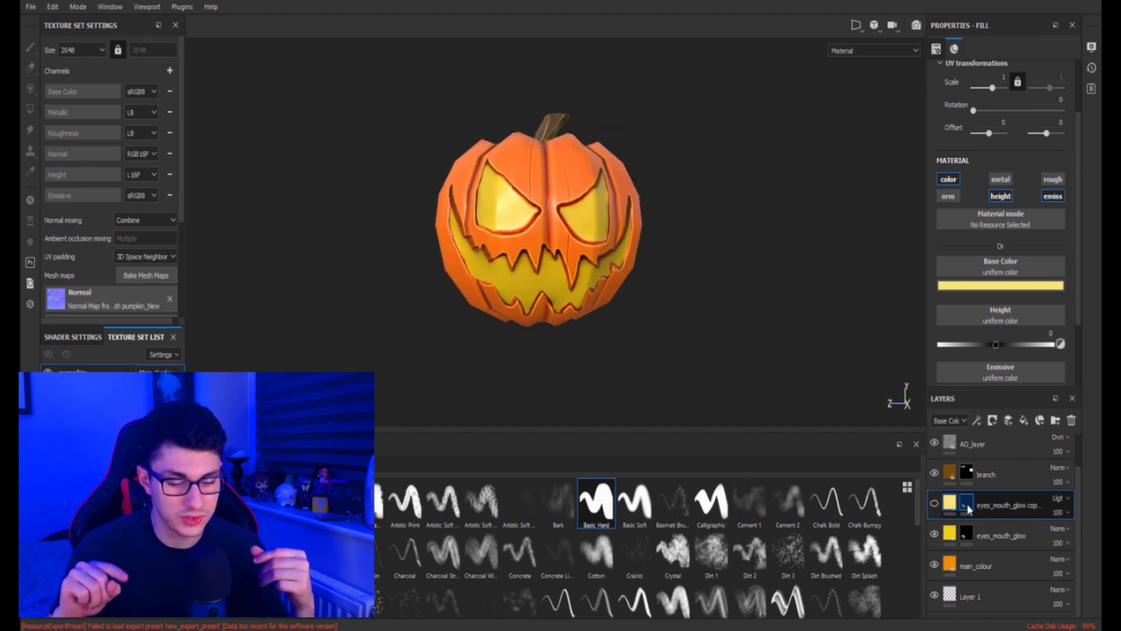
click(1000, 198)
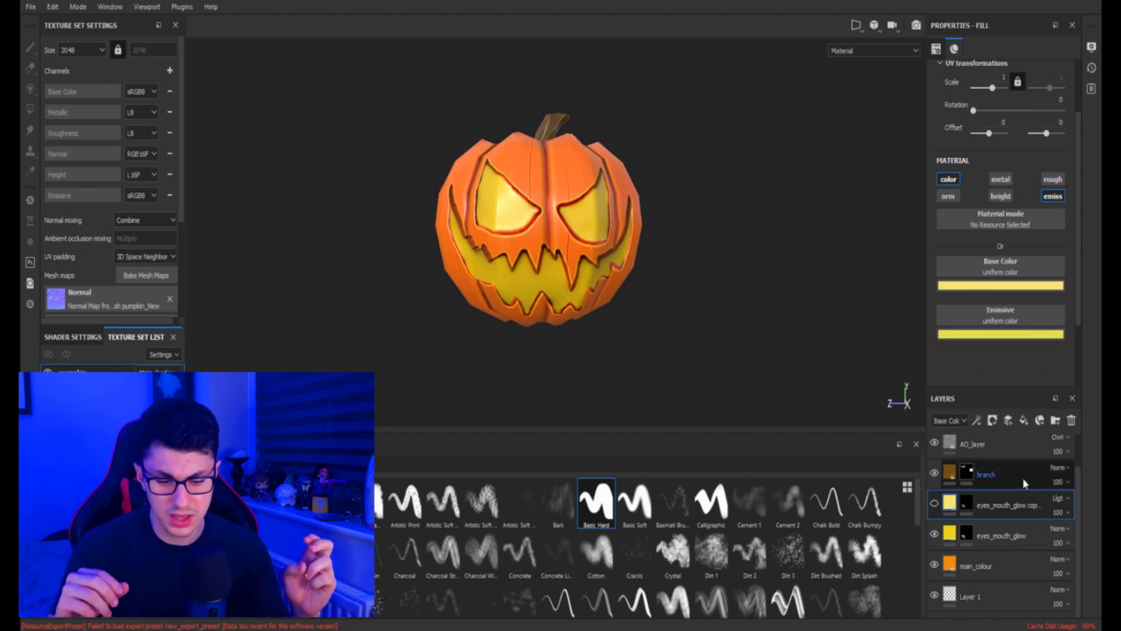
click(936, 504)
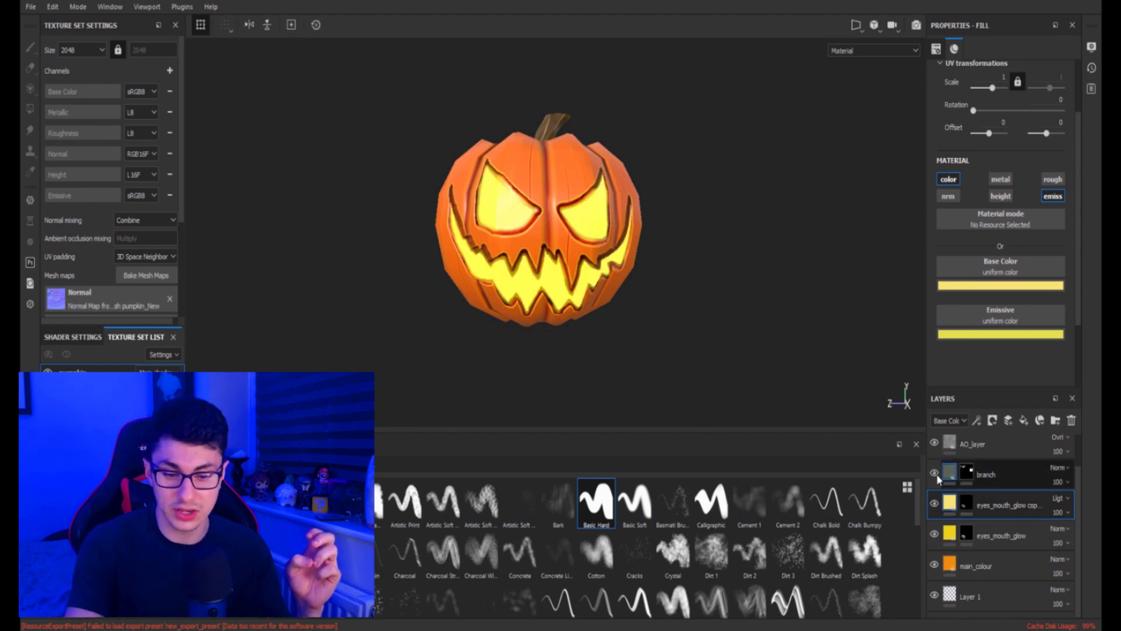
Examine the glow on the pumpkin's eyes and mouth up close and from different angles, along with the eyes_mouth_glow copy layer
scroll(606, 298, up, 2)
alt+drag(584, 274, 682, 280)
scroll(467, 247, up, 4)
scroll(492, 226, down, 3)
alt+drag(492, 226, 602, 155)
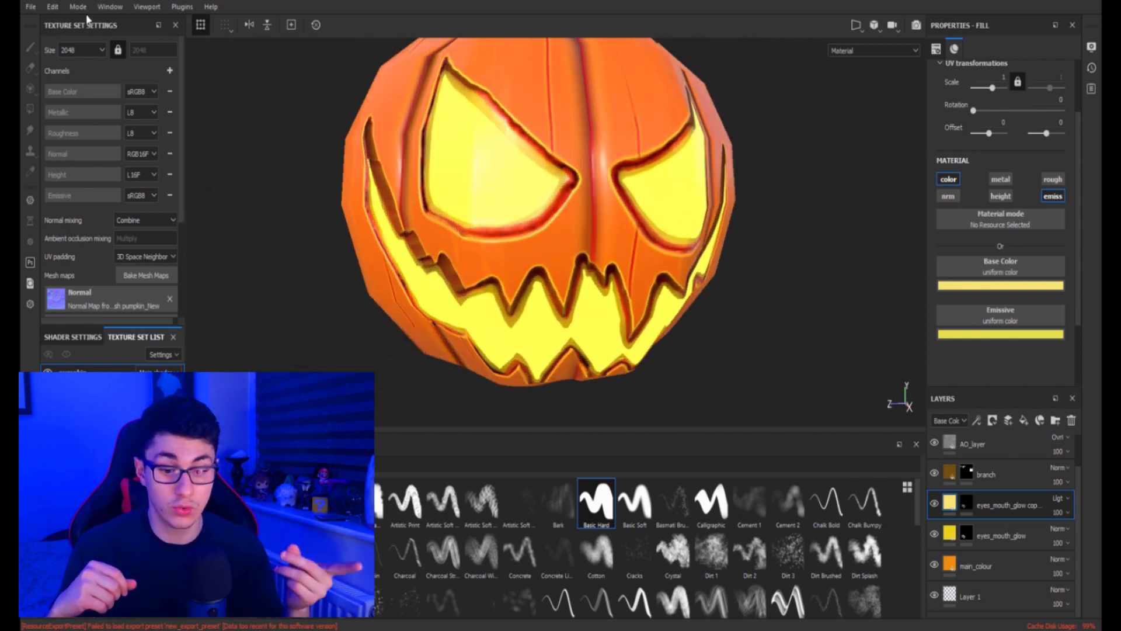
click(30, 47)
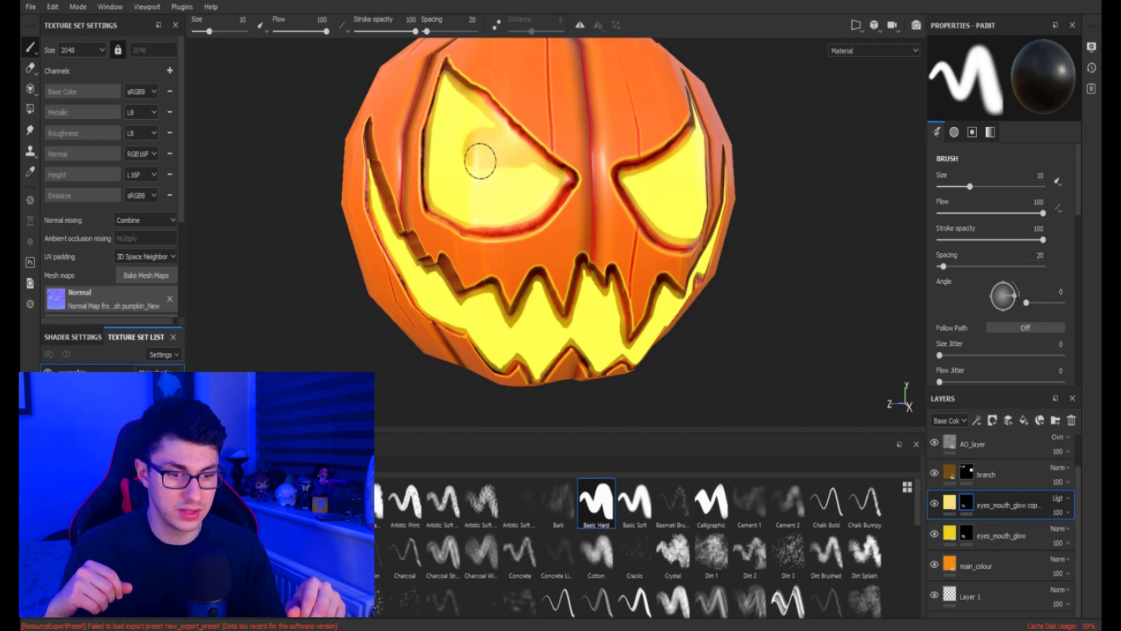
click(949, 502)
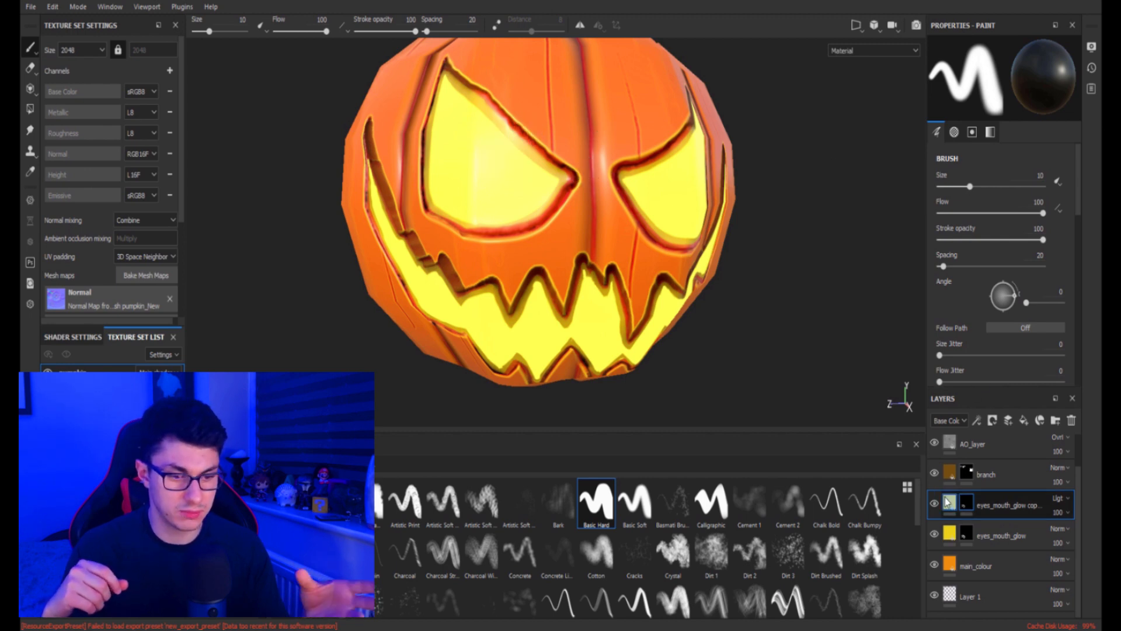
scroll(560, 193, down, 5)
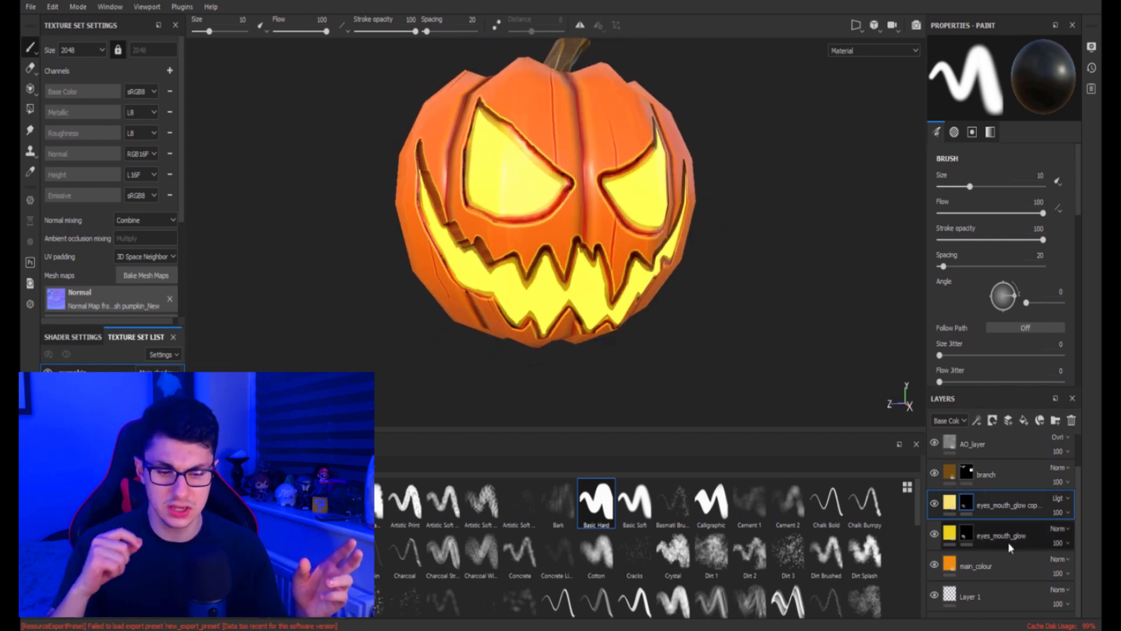
click(949, 506)
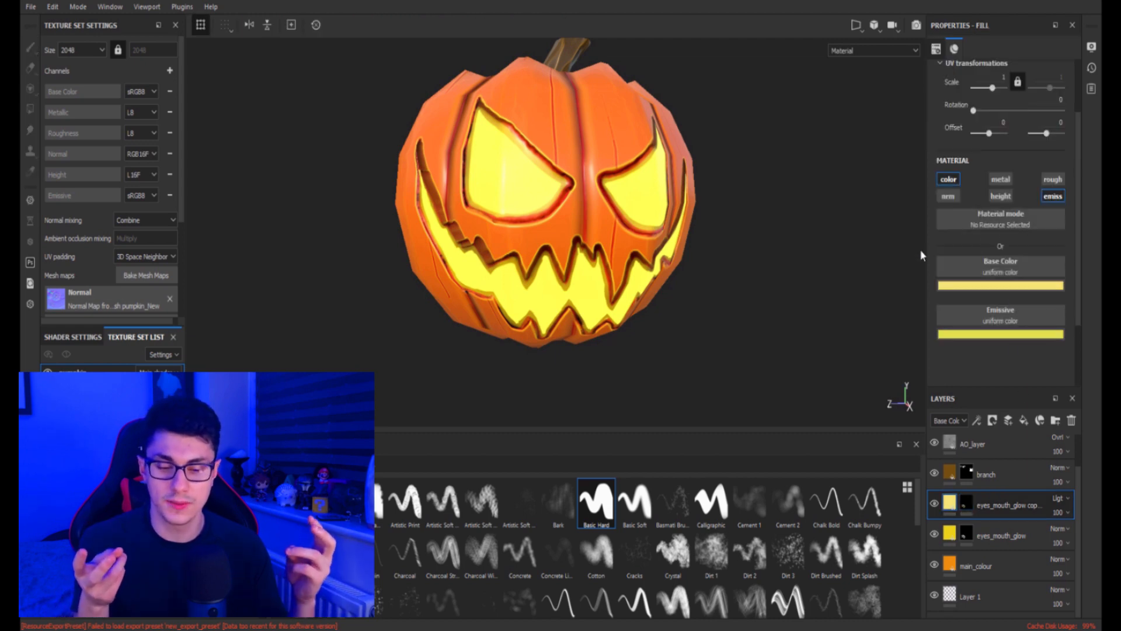
Try a white brush stroke between the eyes in the eyes_mouth_glow copy mask, and undo it
click(967, 503)
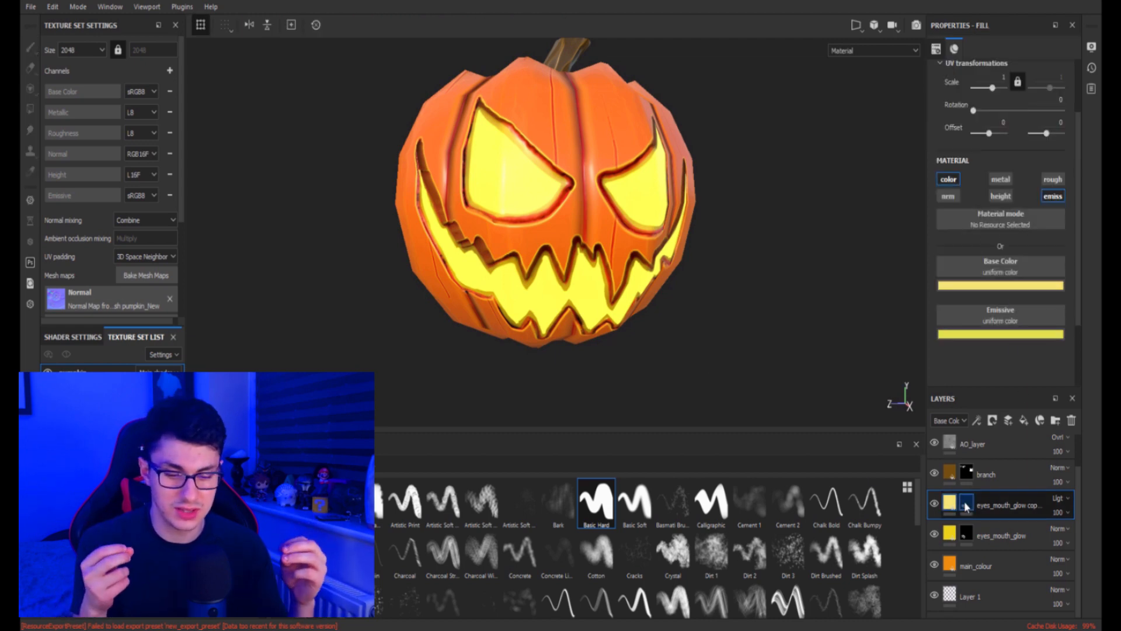
scroll(958, 280, down, 5)
drag(986, 303, 1077, 303)
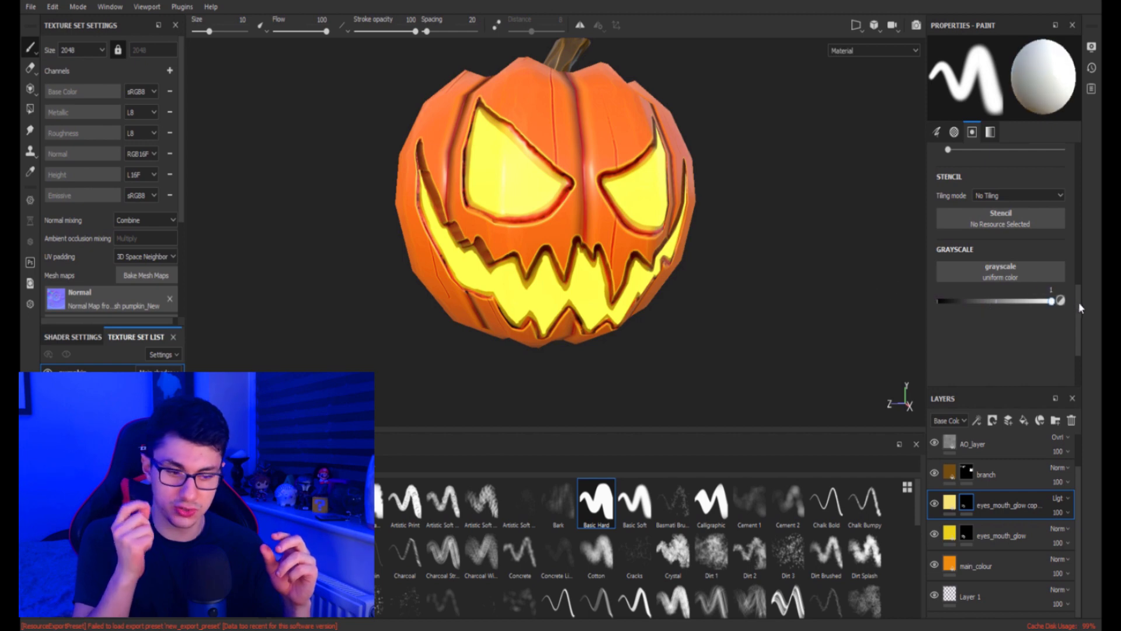
scroll(458, 138, up, 4)
mouse_move(621, 177)
mouse_down()
mouse_move(608, 80)
mouse_move(623, 200)
mouse_up()
key(ctrl+z)
scroll(613, 243, down, 3)
scroll(587, 243, down, 2)
alt+drag(630, 241, 585, 240)
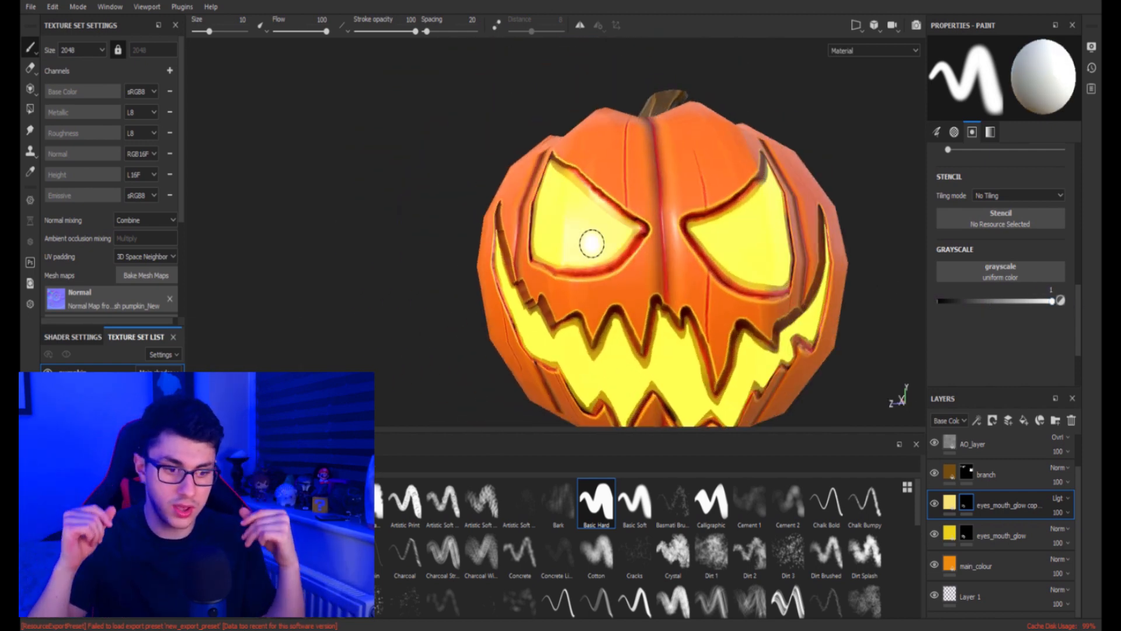
alt+middle_drag(604, 274, 548, 245)
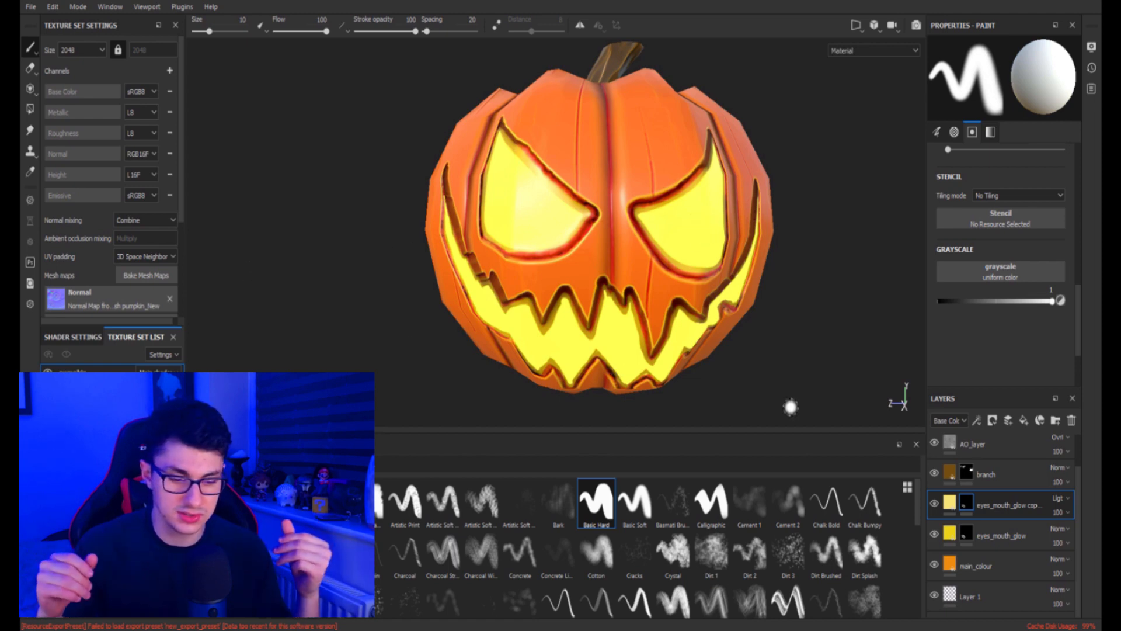
scroll(961, 326, up, 5)
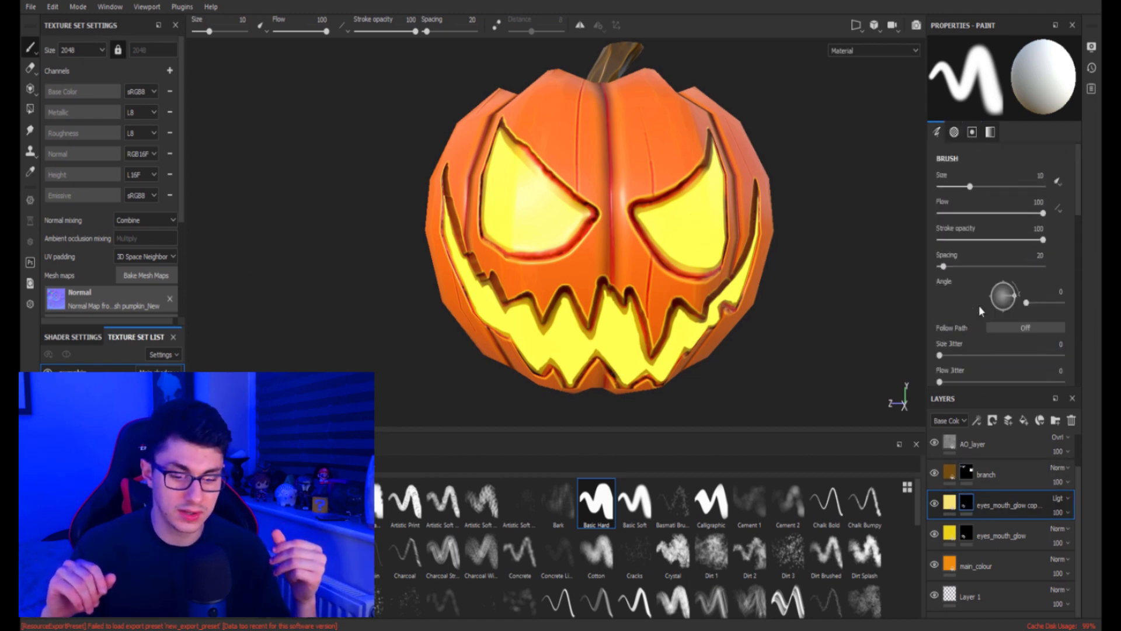
Undo the emissive colour changes of the eyes_mouth_glow copy fill to compare the glow, and redo them
click(950, 503)
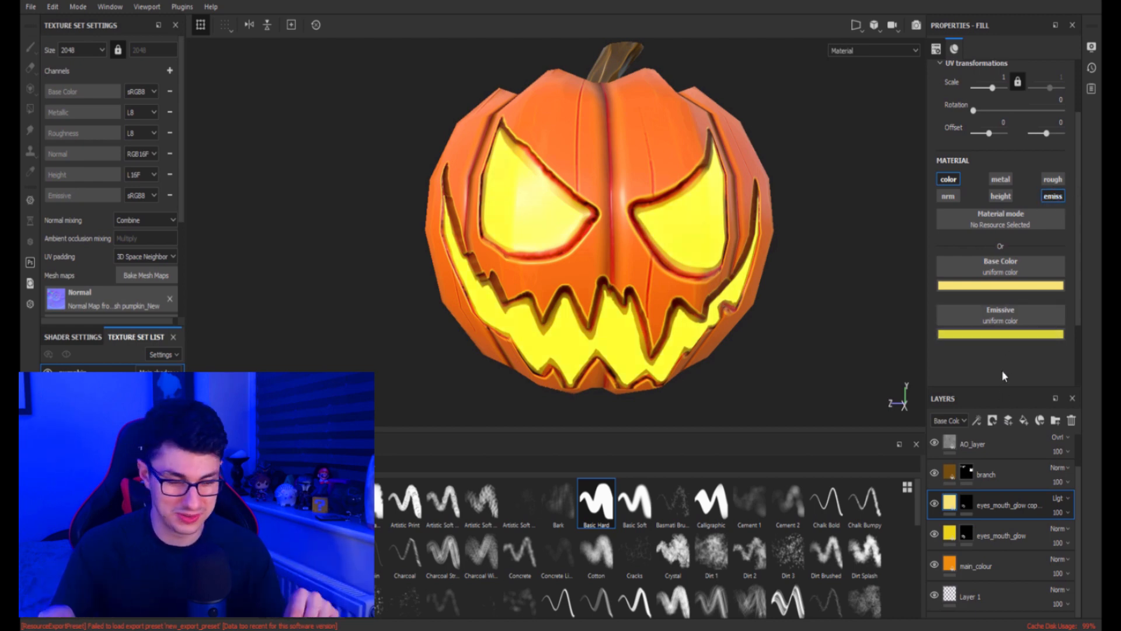
key(ctrl+z)
key(ctrl+z)
key(ctrl+z)
key(ctrl+z)
key(ctrl+z)
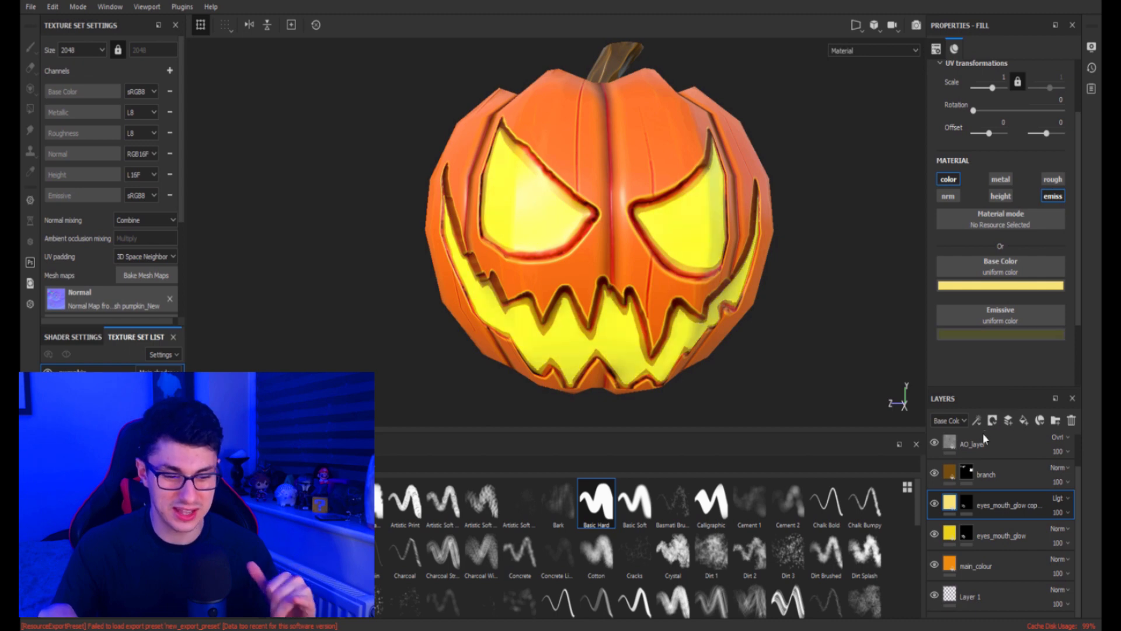
key(ctrl+y)
key(ctrl+y)
key(ctrl+y)
key(ctrl+y)
key(ctrl+y)
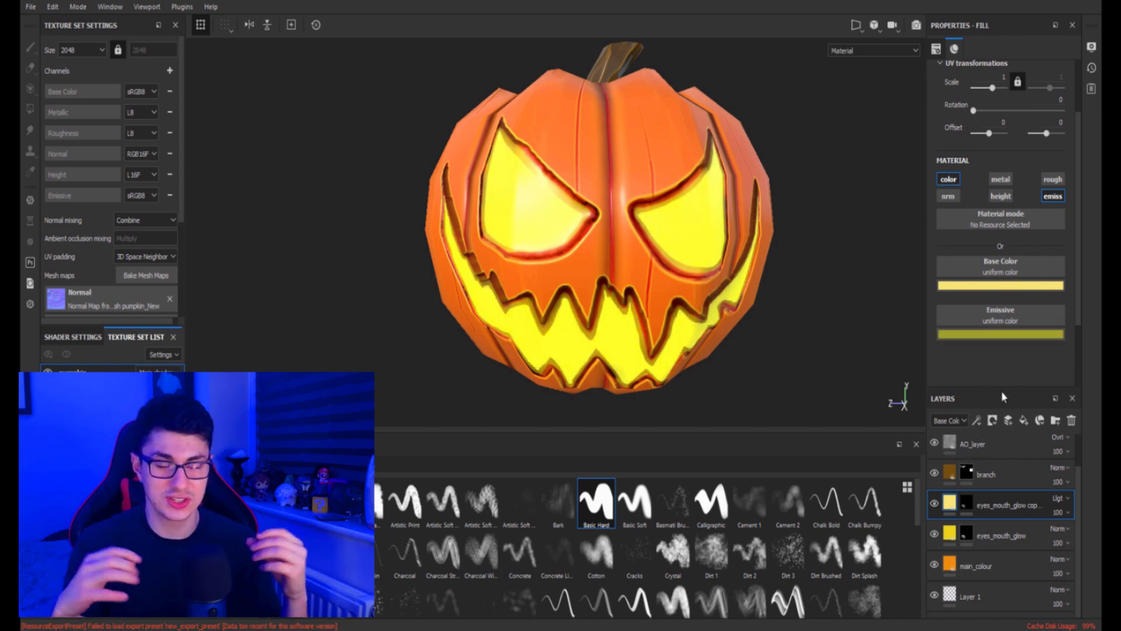
key(ctrl+y)
key(ctrl+y)
key(ctrl+y)
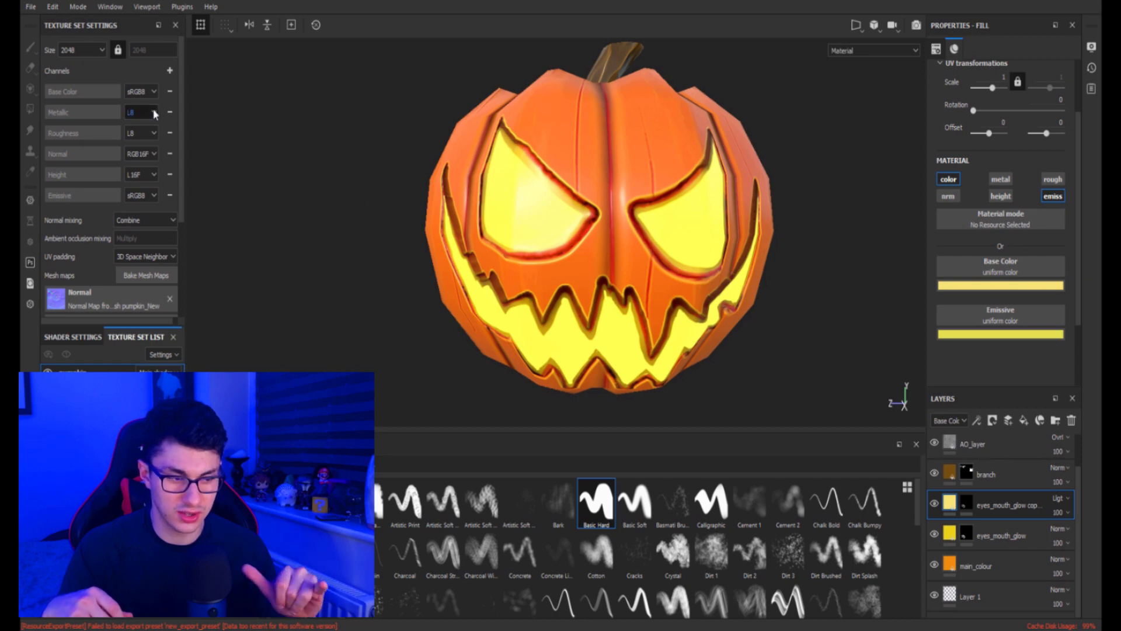
scroll(567, 390, down, 1)
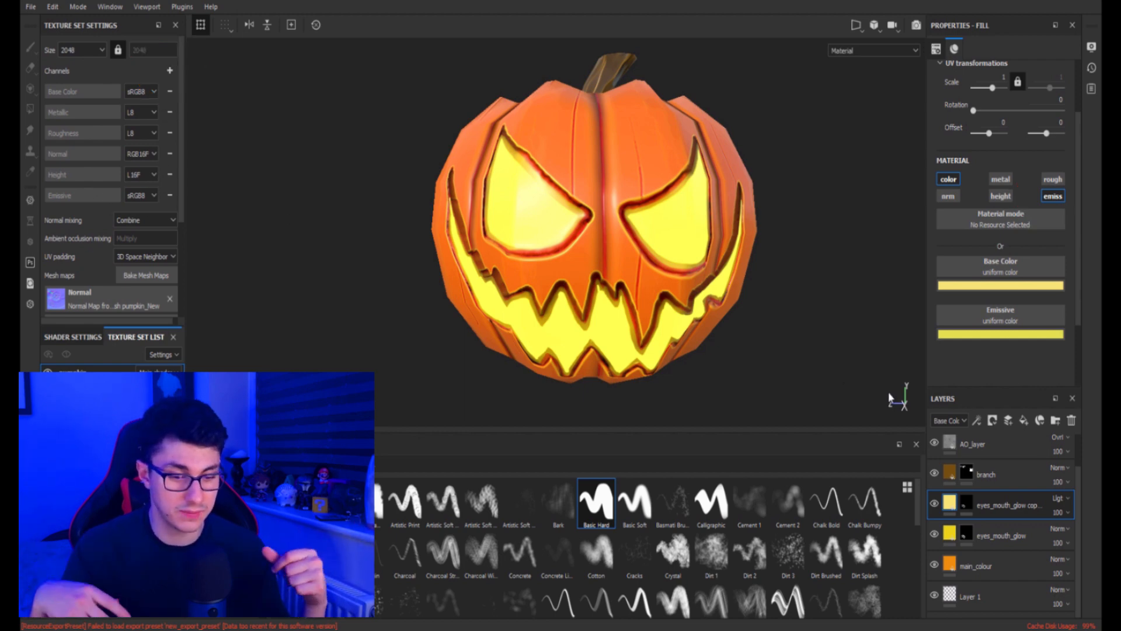
alt+drag(687, 225, 505, 223)
scroll(746, 219, down, 5)
scroll(528, 280, down, 2)
scroll(527, 281, up, 5)
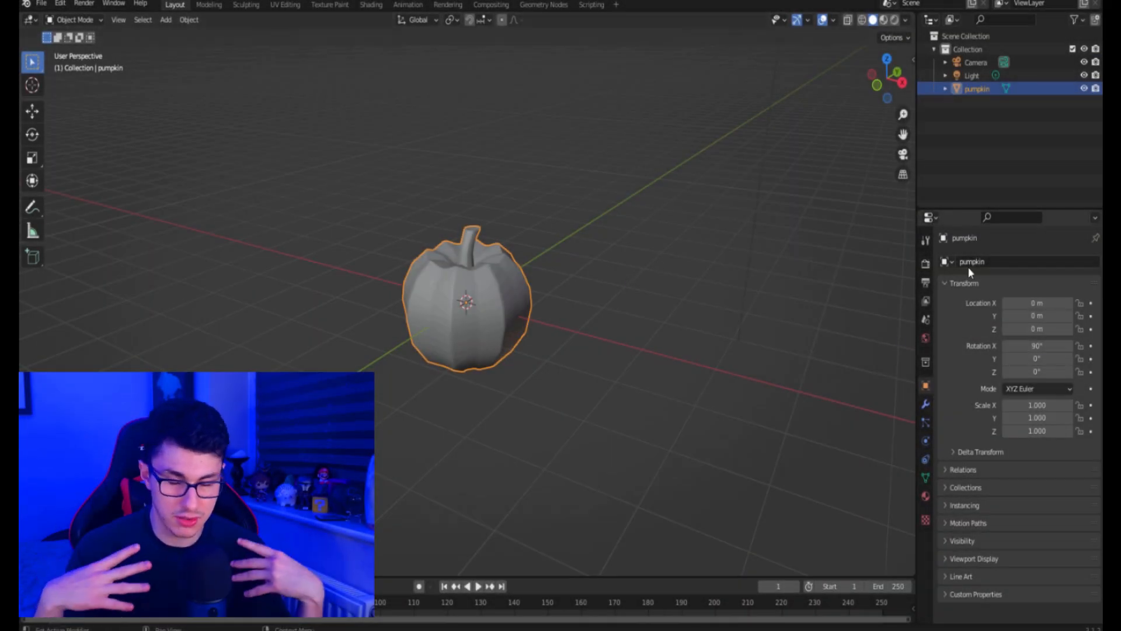
Switch to Blender, set the scene's camera as the active camera, and select the pumpkin
scroll(508, 240, up, 4)
scroll(514, 240, down, 1)
middle_drag(554, 234, 587, 218)
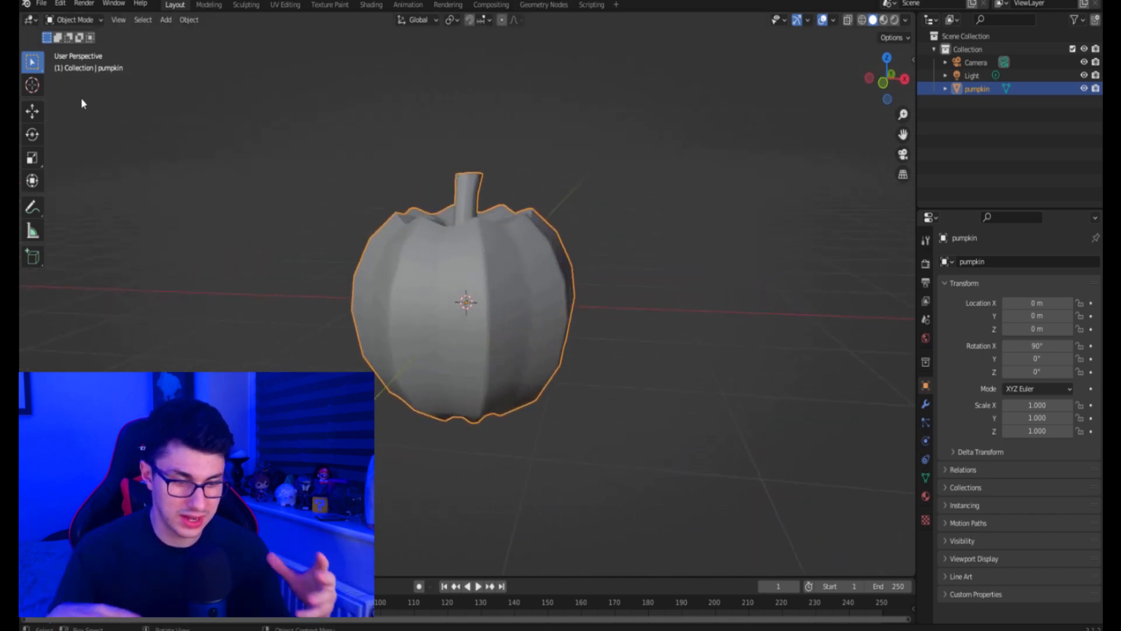
scroll(477, 96, down, 2)
middle_drag(639, 115, 624, 122)
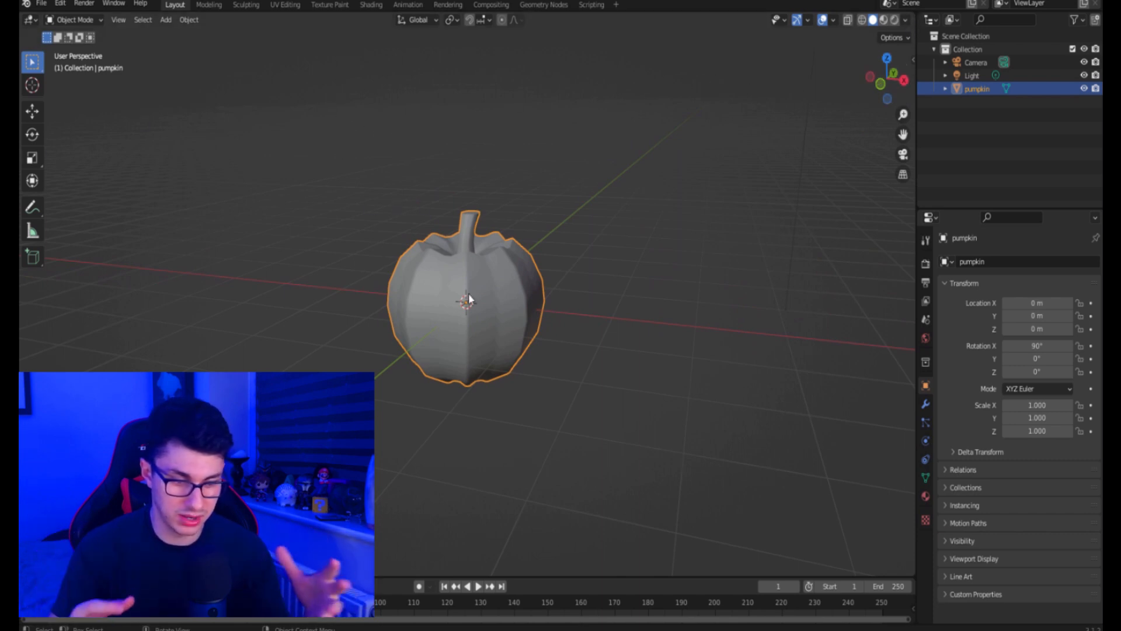
scroll(423, 205, down, 5)
click(575, 231)
right_click(581, 232)
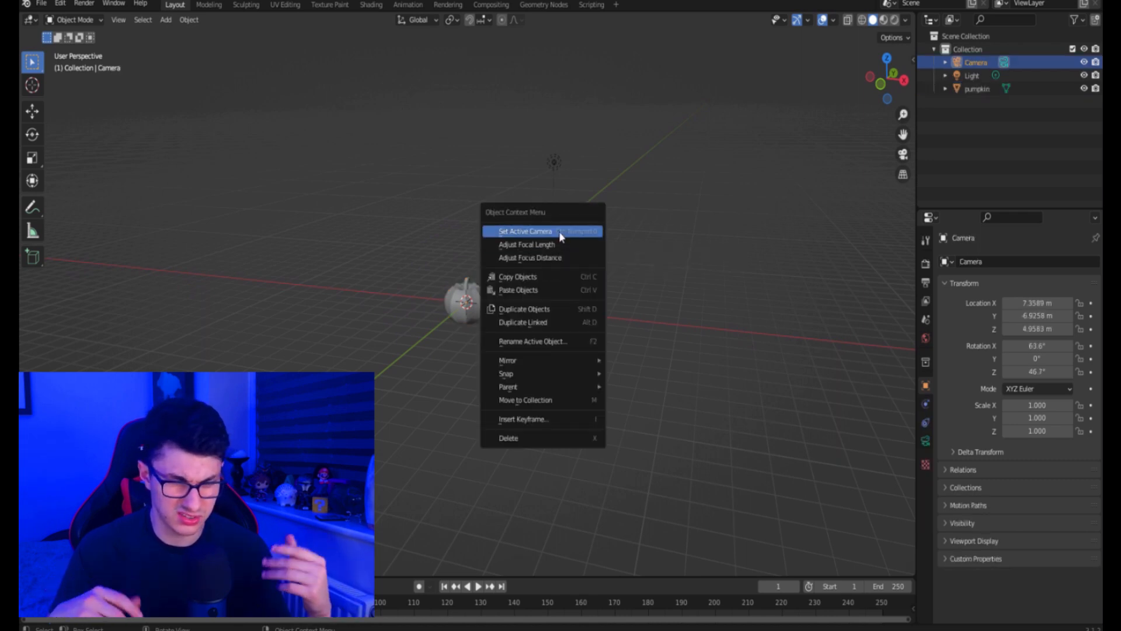
click(558, 231)
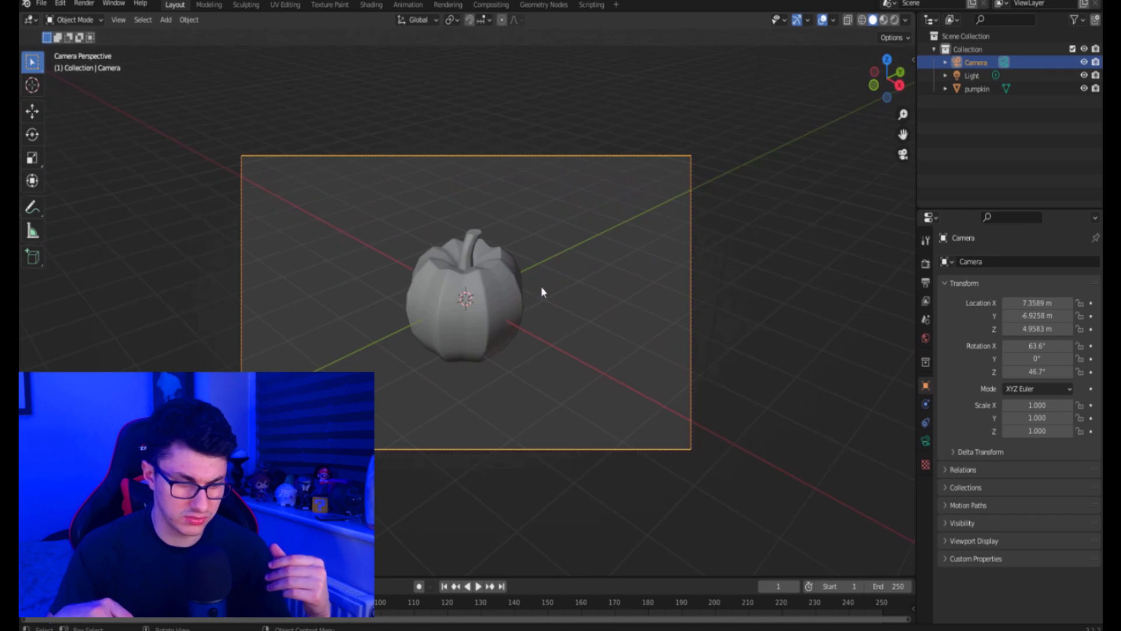
click(471, 264)
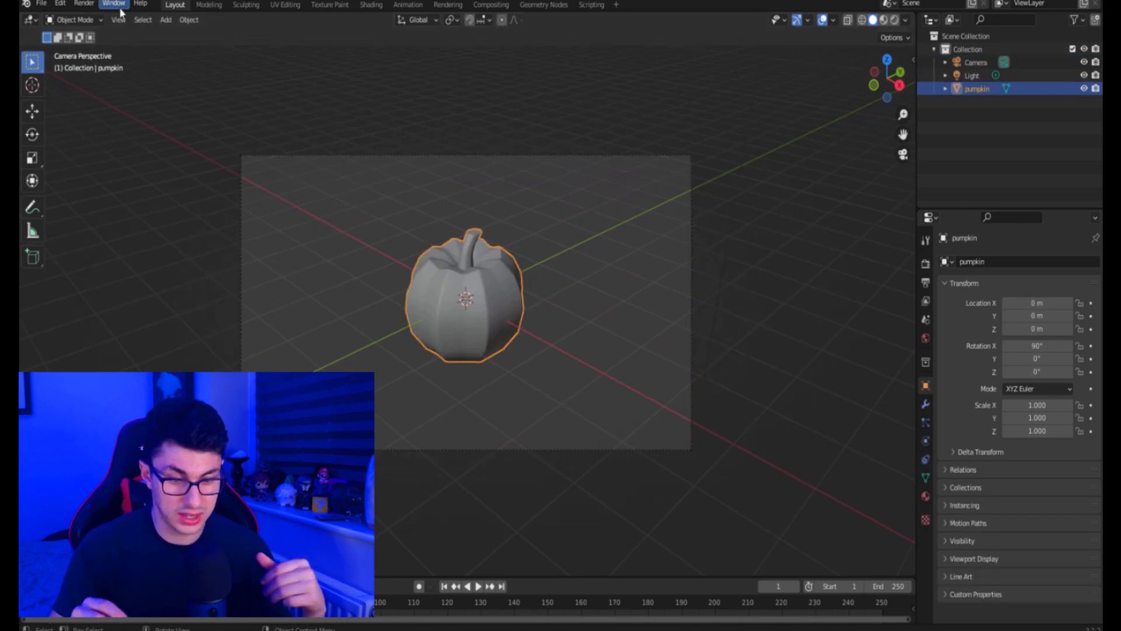
click(88, 5)
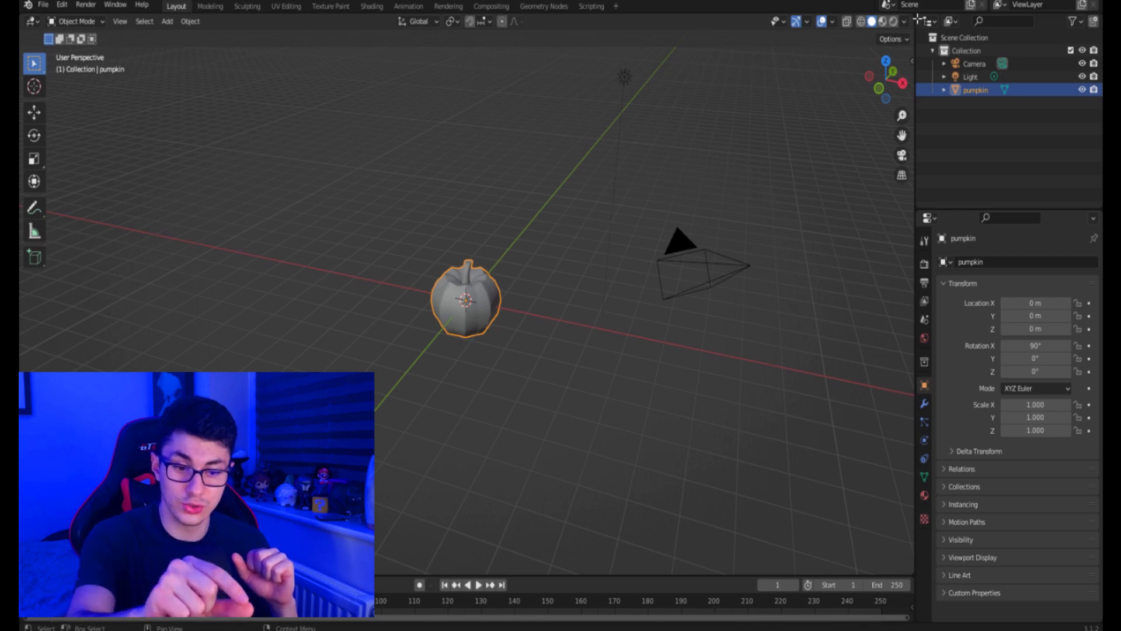
Split the 3D viewport horizontally into two areas and show the active camera's full frame in one of them
drag(919, 19, 854, 307)
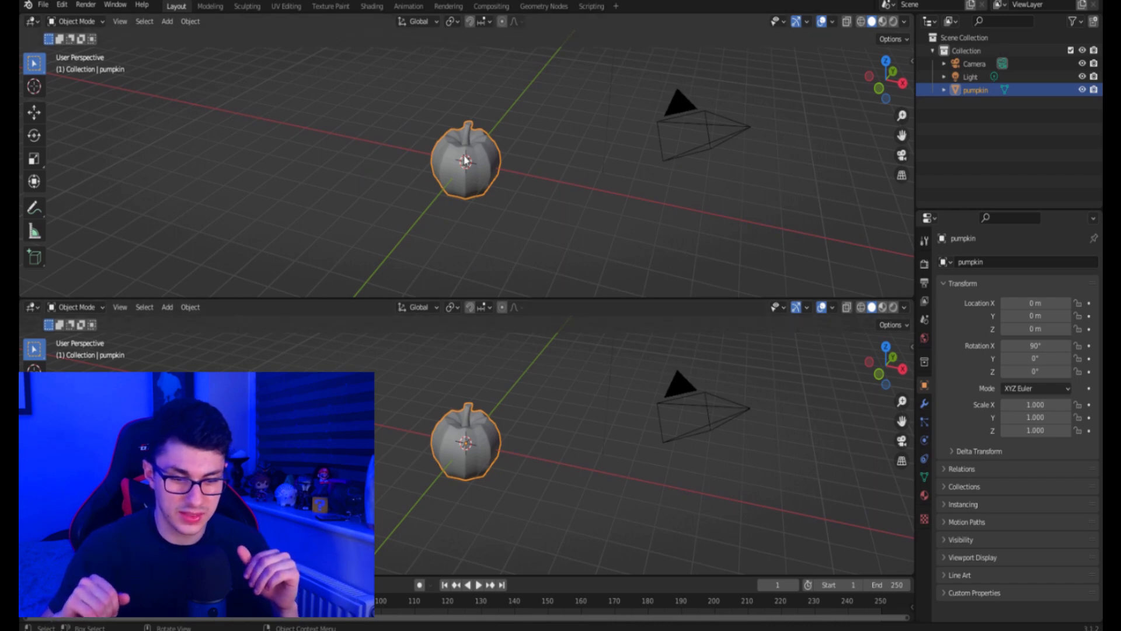
click(667, 125)
right_click(667, 125)
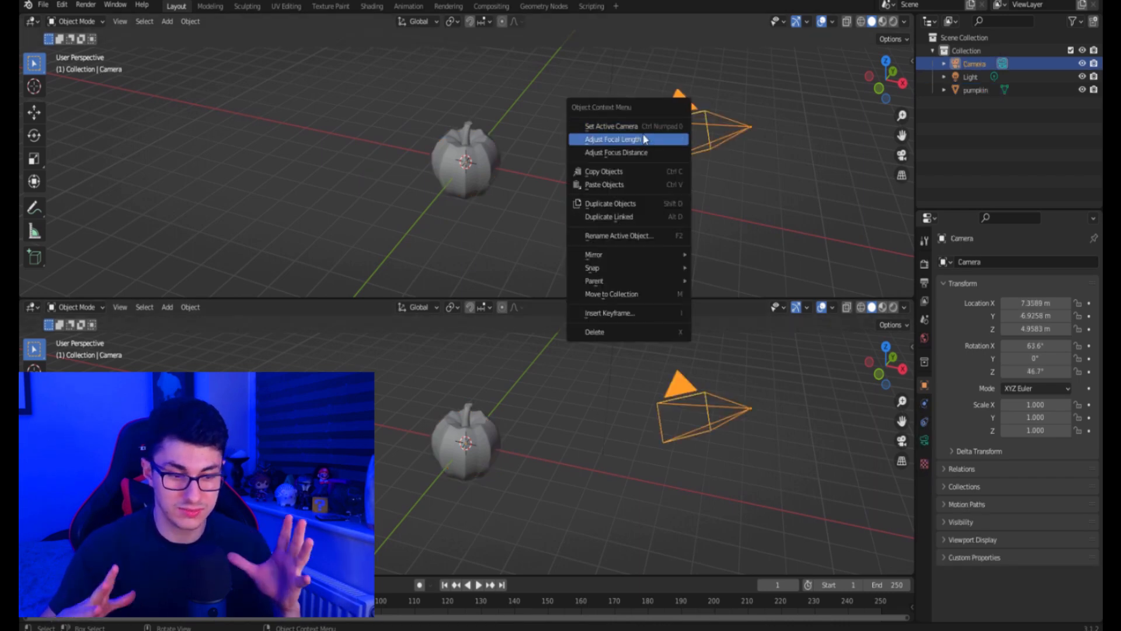
click(633, 127)
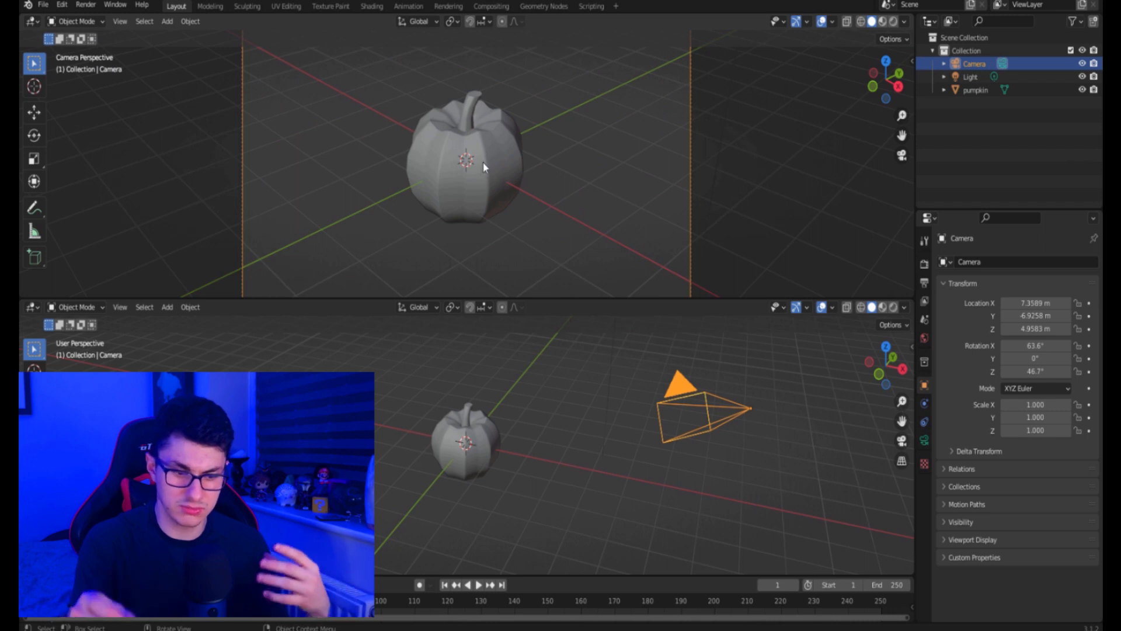
drag(570, 306, 575, 264)
scroll(496, 432, up, 6)
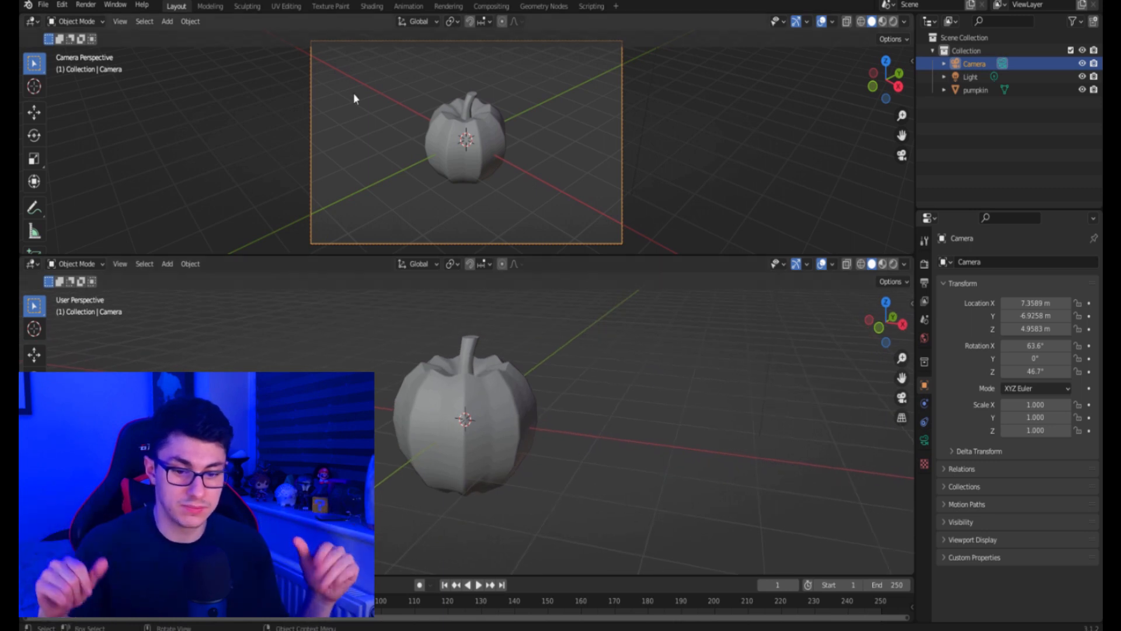
Rename the pumpkin's material to pumpkin_texture and load the Pumpkin_Low_pumpkin diffuse map as an Image Texture for its Base Color
click(488, 393)
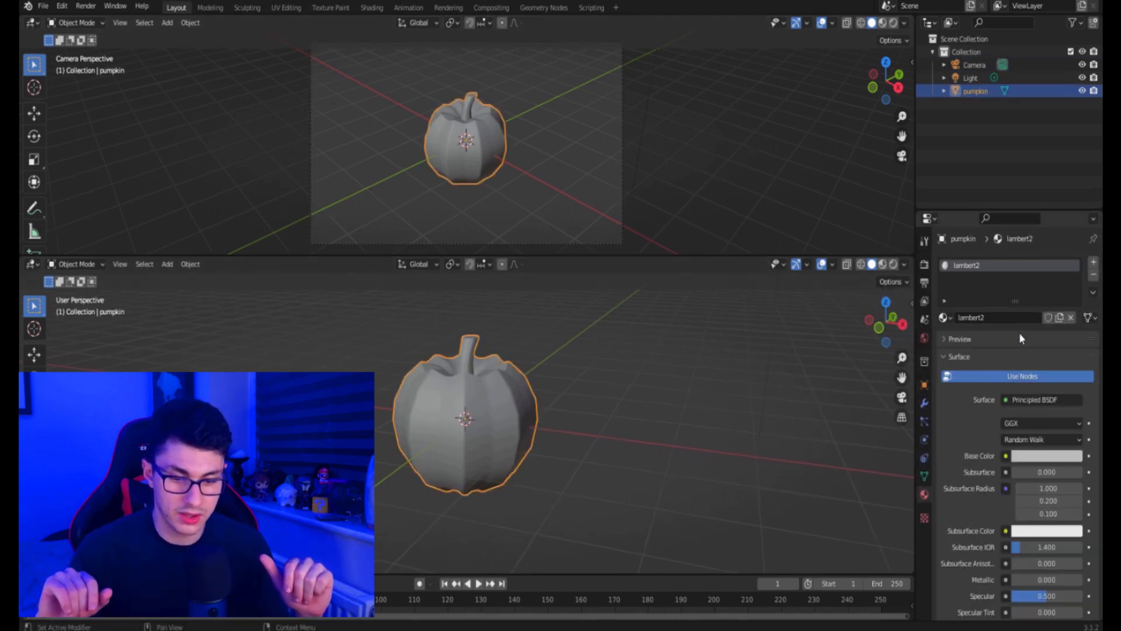
scroll(1020, 339, down, 1)
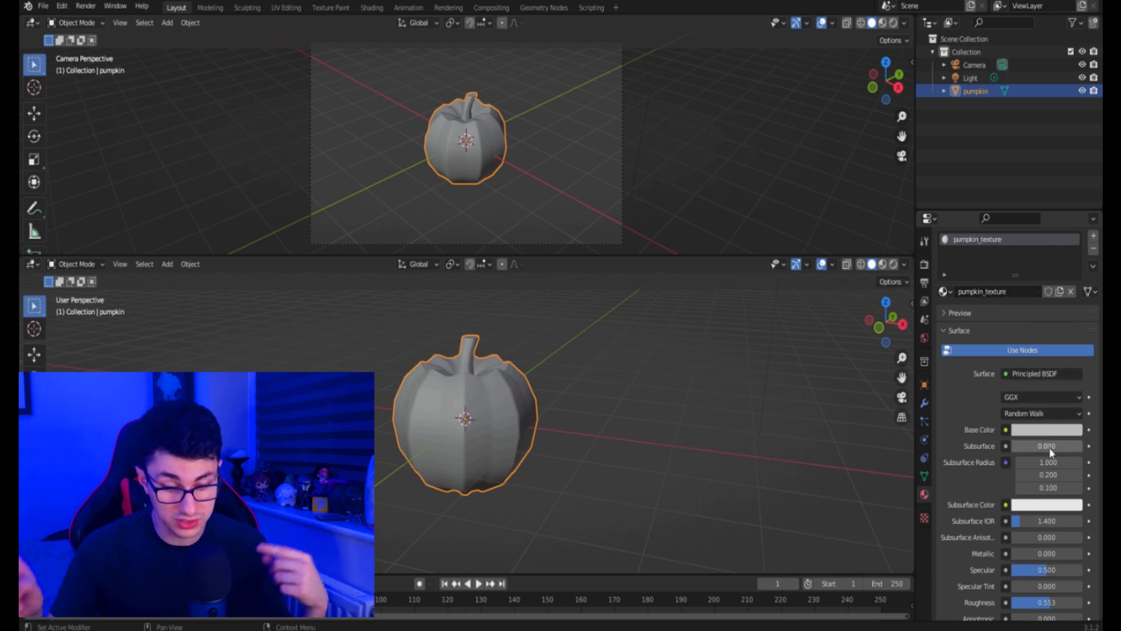
click(1004, 430)
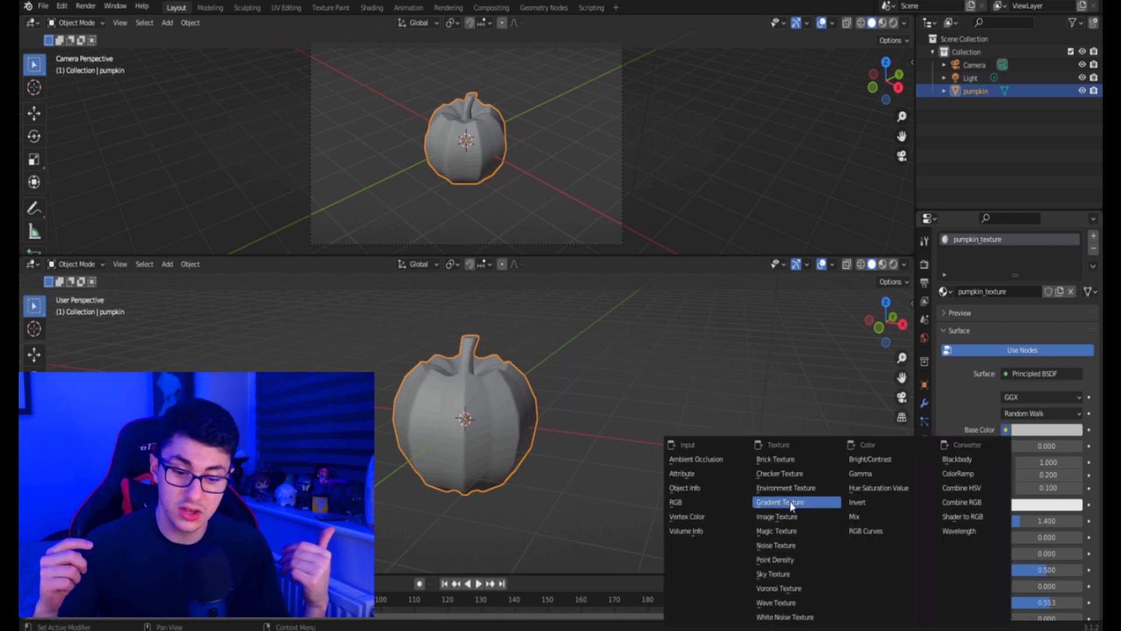
click(777, 517)
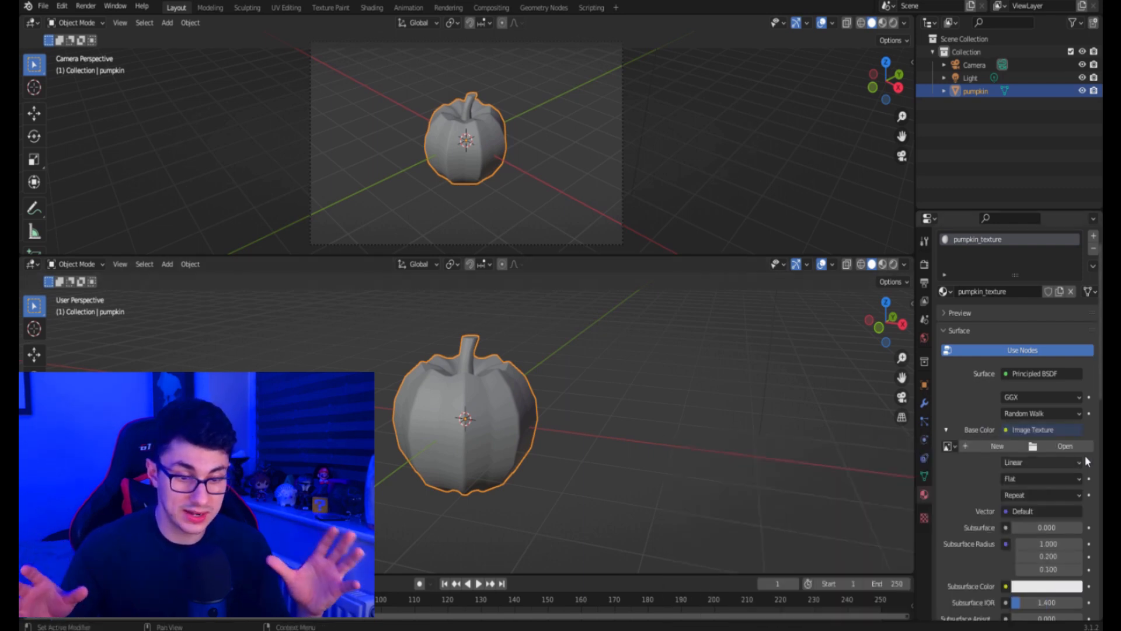
click(1065, 446)
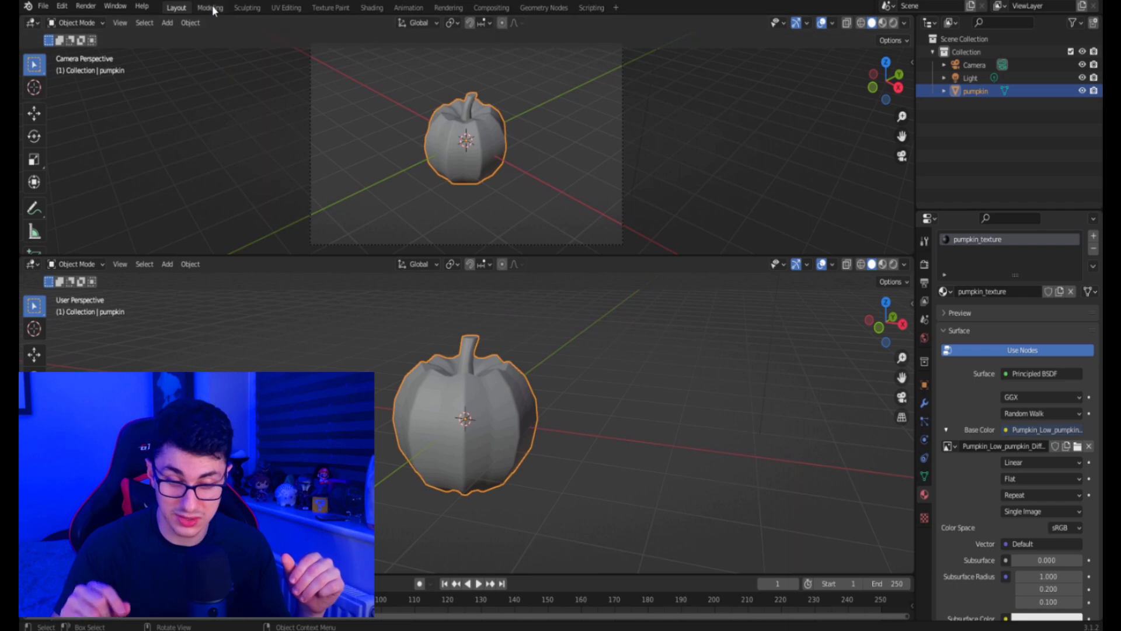
Switch both 3D viewports to Material Preview shading and inspect the textured pumpkin's face
click(883, 266)
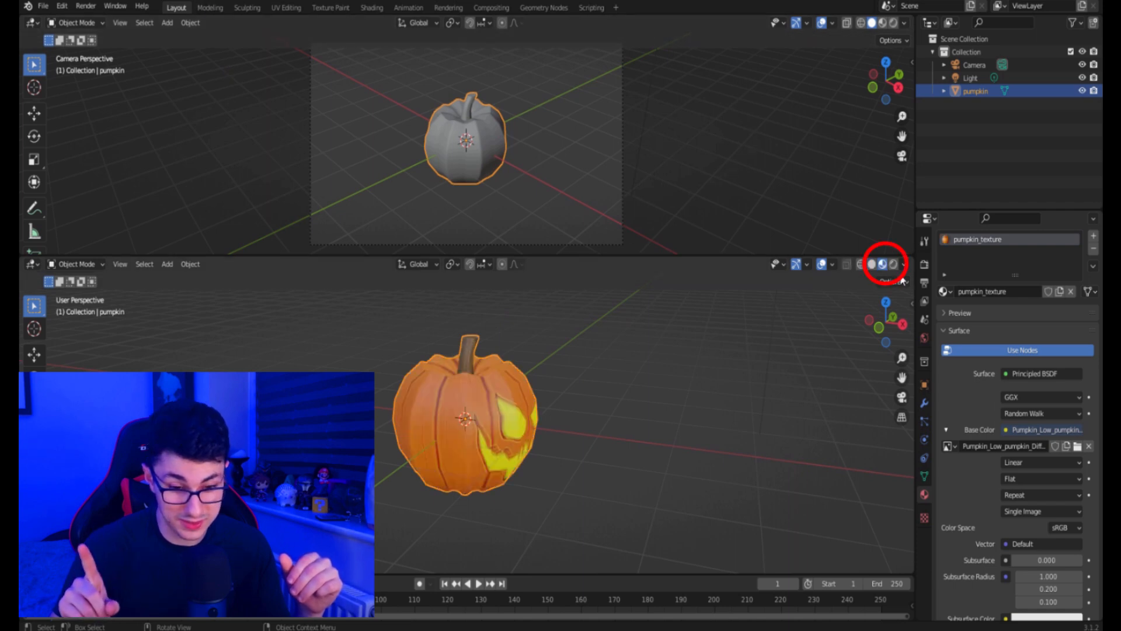
middle_drag(605, 412, 559, 430)
click(882, 22)
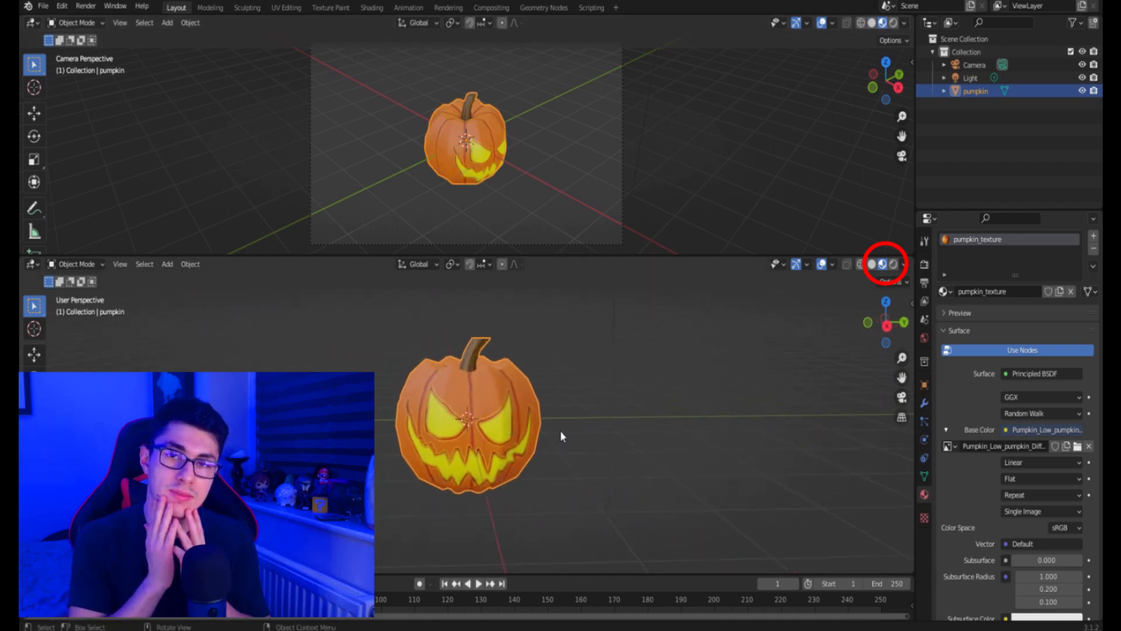
middle_drag(584, 429, 501, 380)
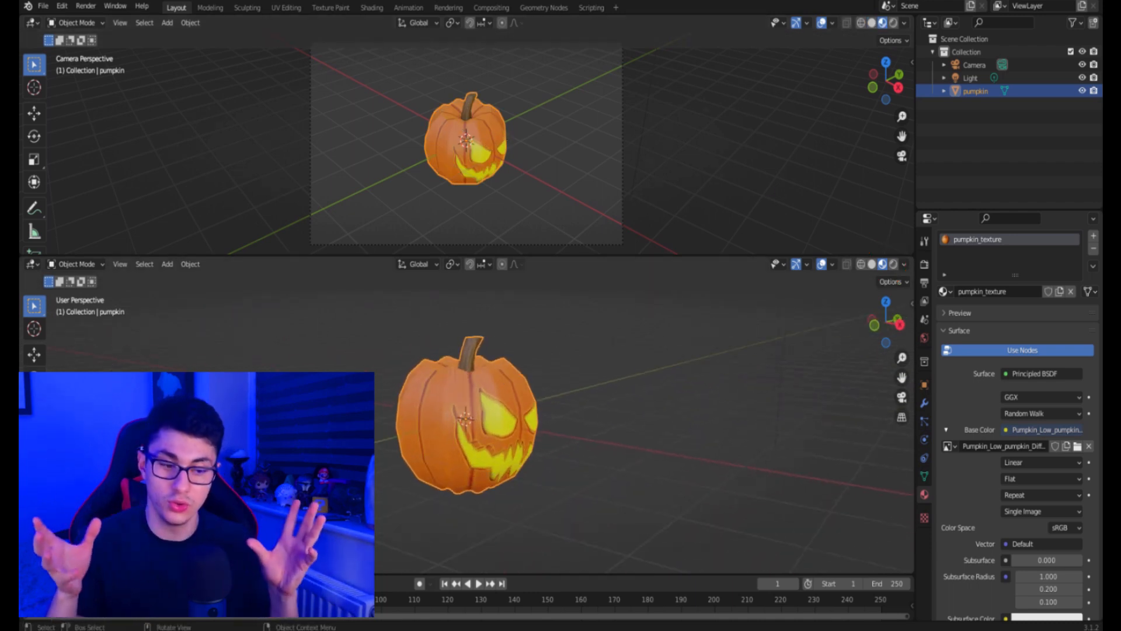
Move and rotate the camera to face the pumpkin's carved front, at about X 0.6 m and Z 0.37 m
key(shift+space)
key(r)
scroll(591, 436, down, 5)
click(520, 397)
key(shift+space)
key(g)
drag(525, 408, 503, 408)
key(z)
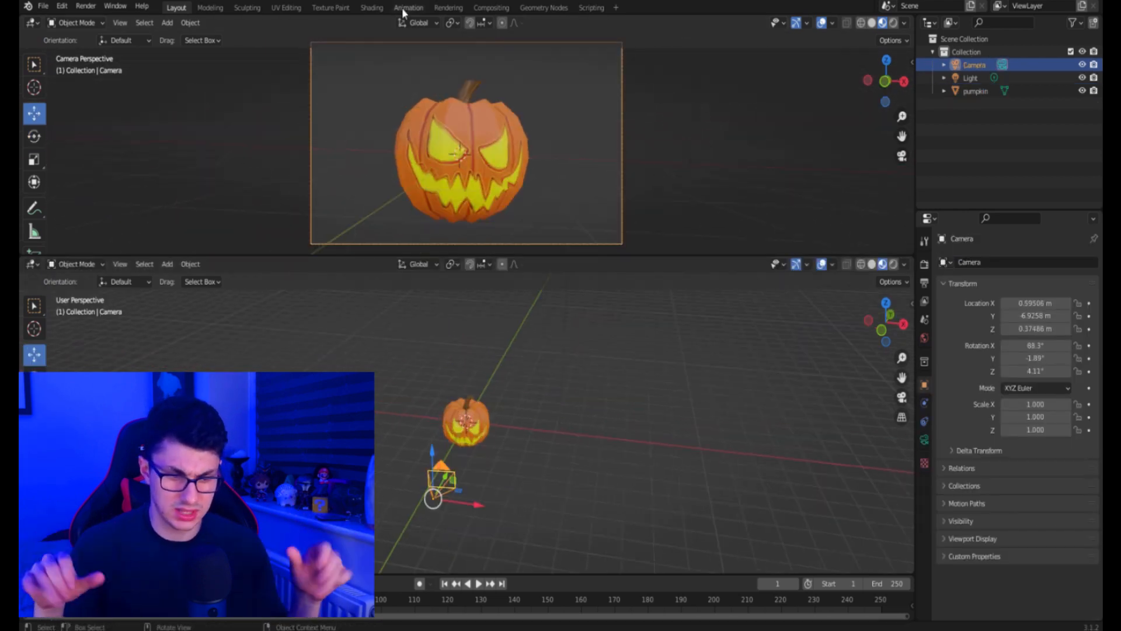
Open the Shading workspace and bring up the pumpkin_texture material's nodes around the Emission input
click(291, 8)
click(316, 8)
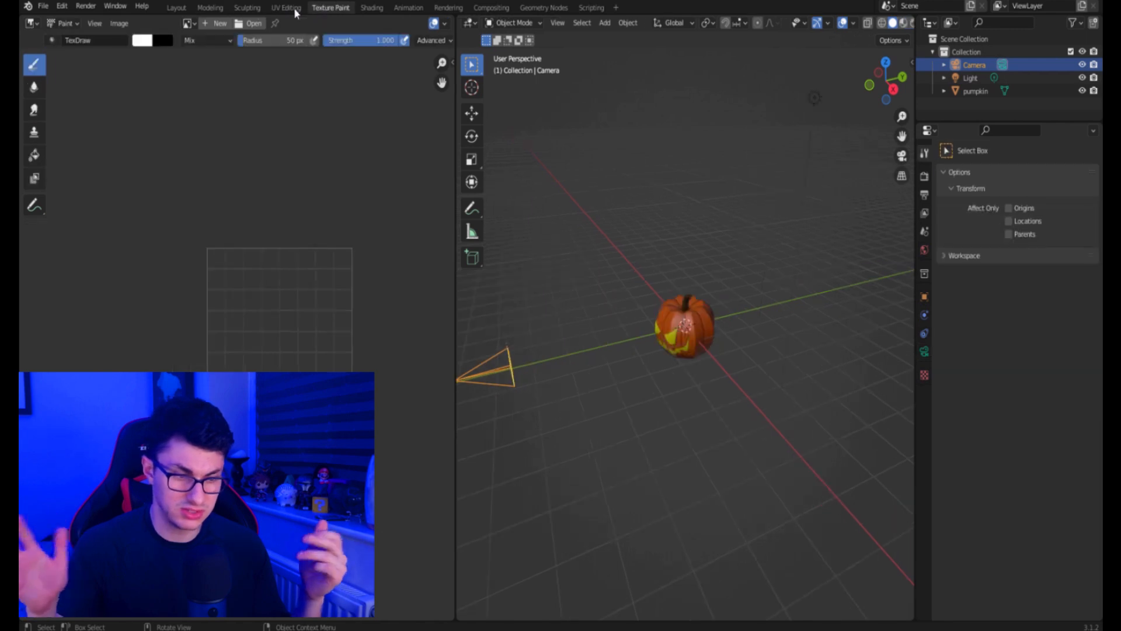
click(369, 7)
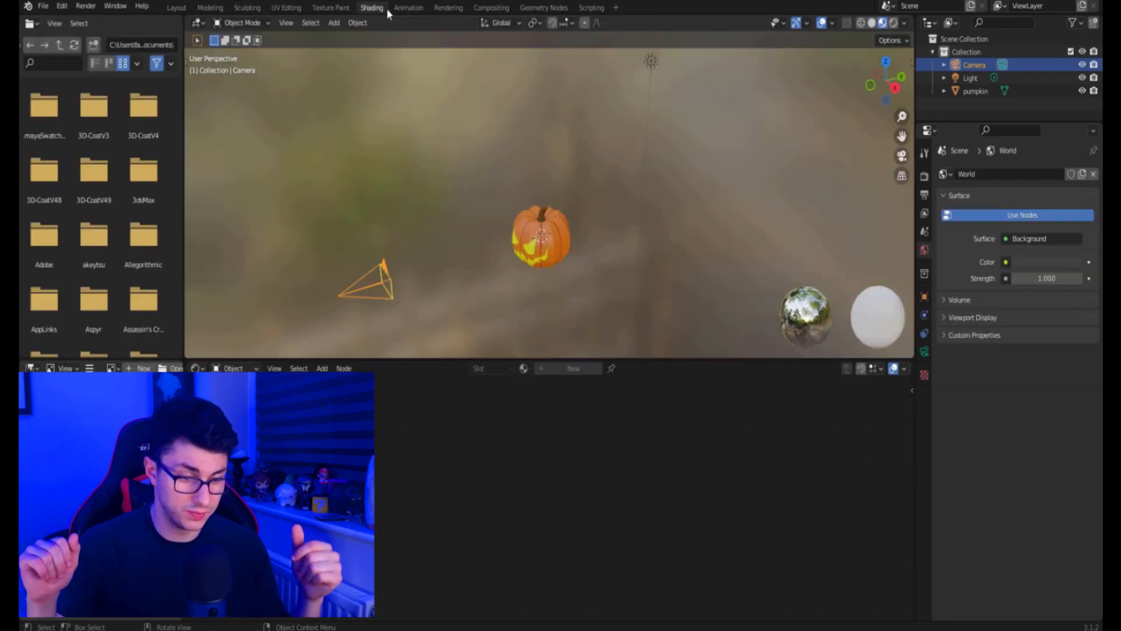
mouse_move(563, 292)
middle_down()
mouse_move(665, 240)
mouse_move(623, 282)
mouse_move(555, 303)
middle_up()
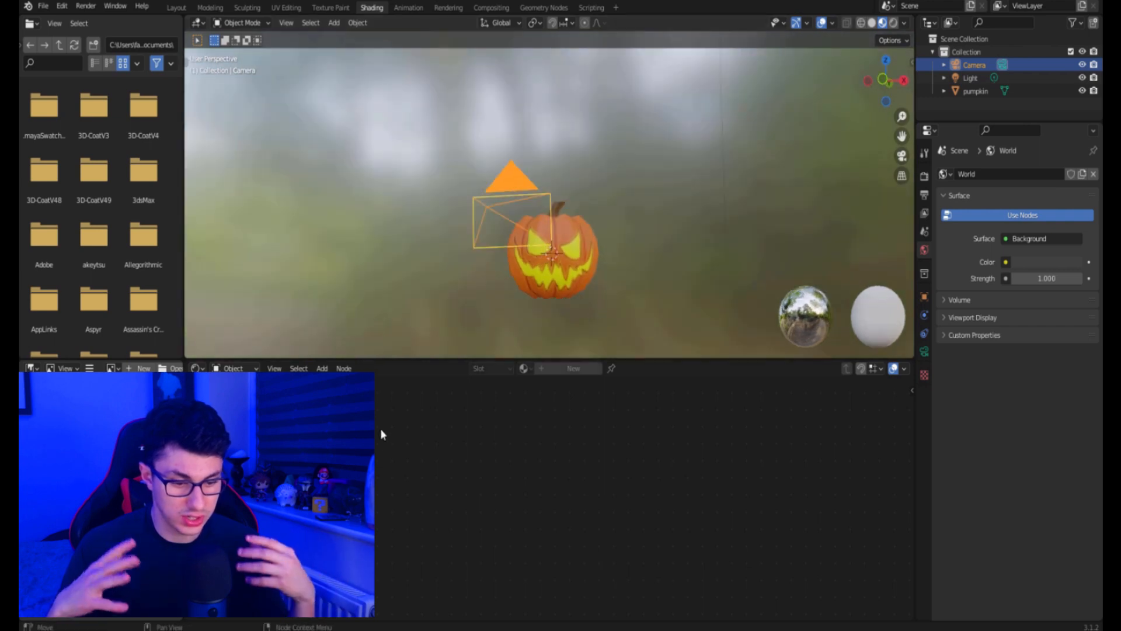
click(565, 258)
scroll(442, 512, up, 2)
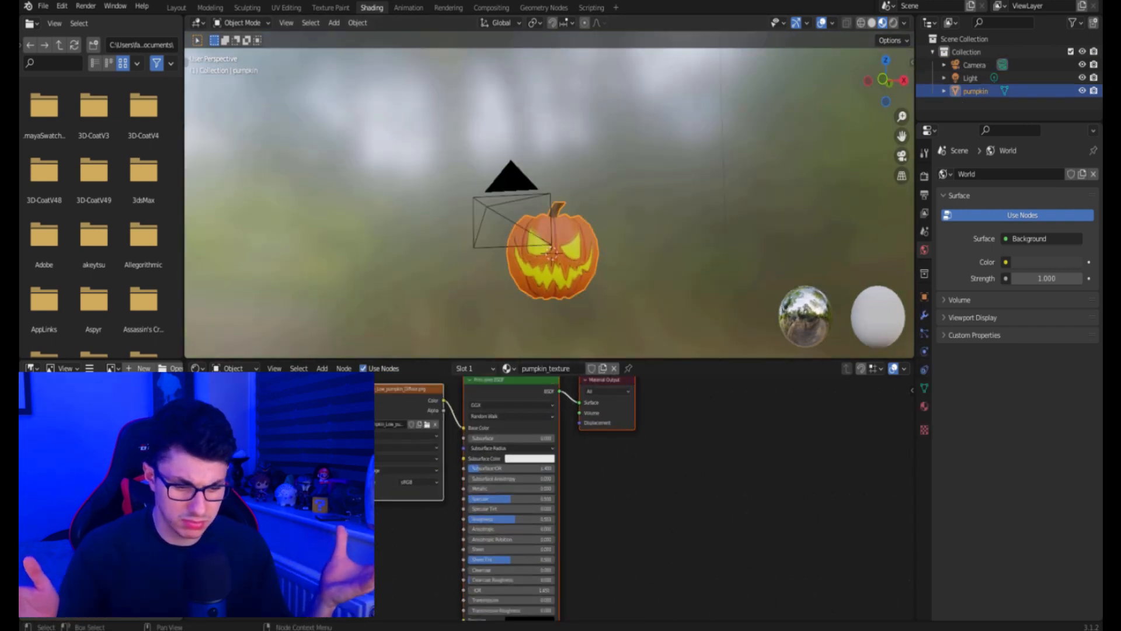
mouse_move(418, 445)
mouse_down()
mouse_move(368, 456)
mouse_move(469, 431)
mouse_move(430, 433)
mouse_up()
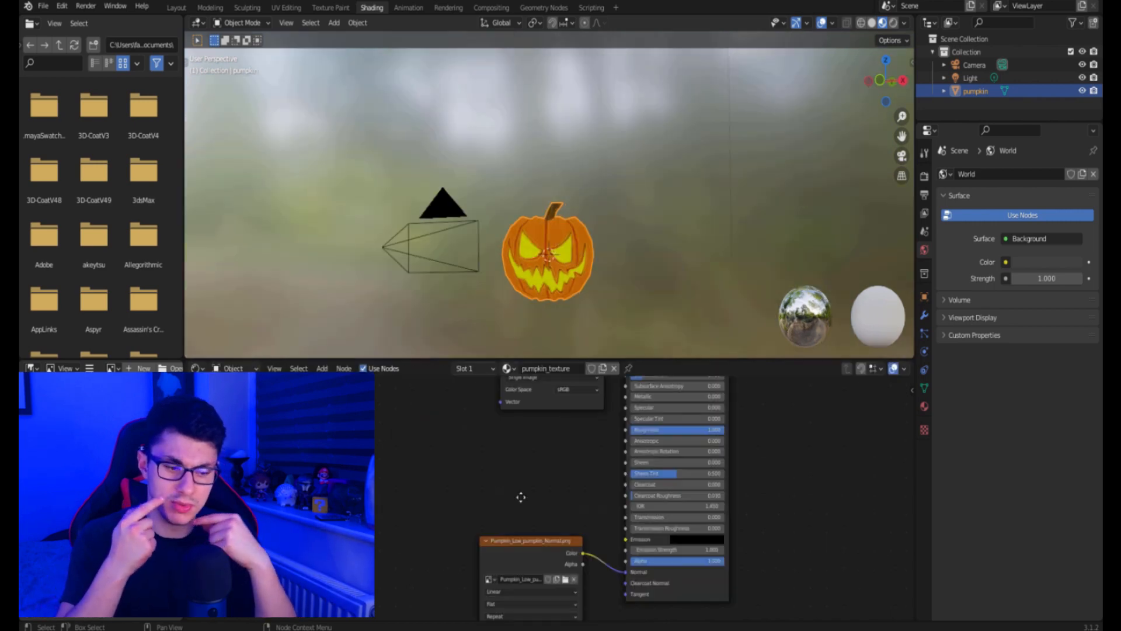
Add an Image Texture node with the Pumpkin_Low_pumpkin_Emissive map and connect its Color to the Principled BSDF's Emission
click(409, 359)
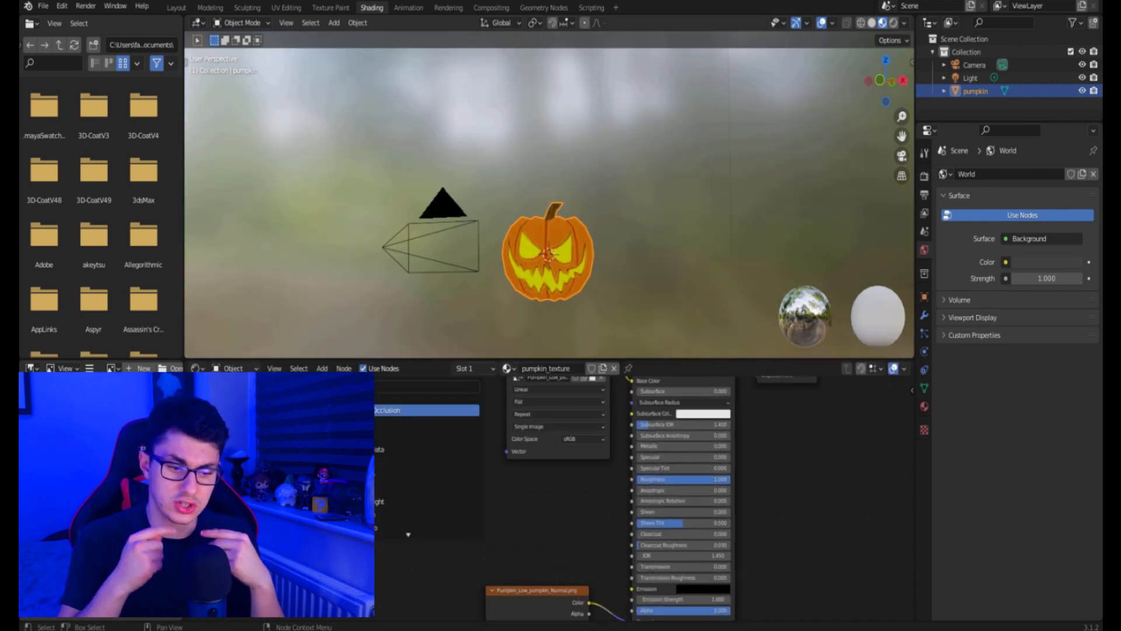
text(tex)
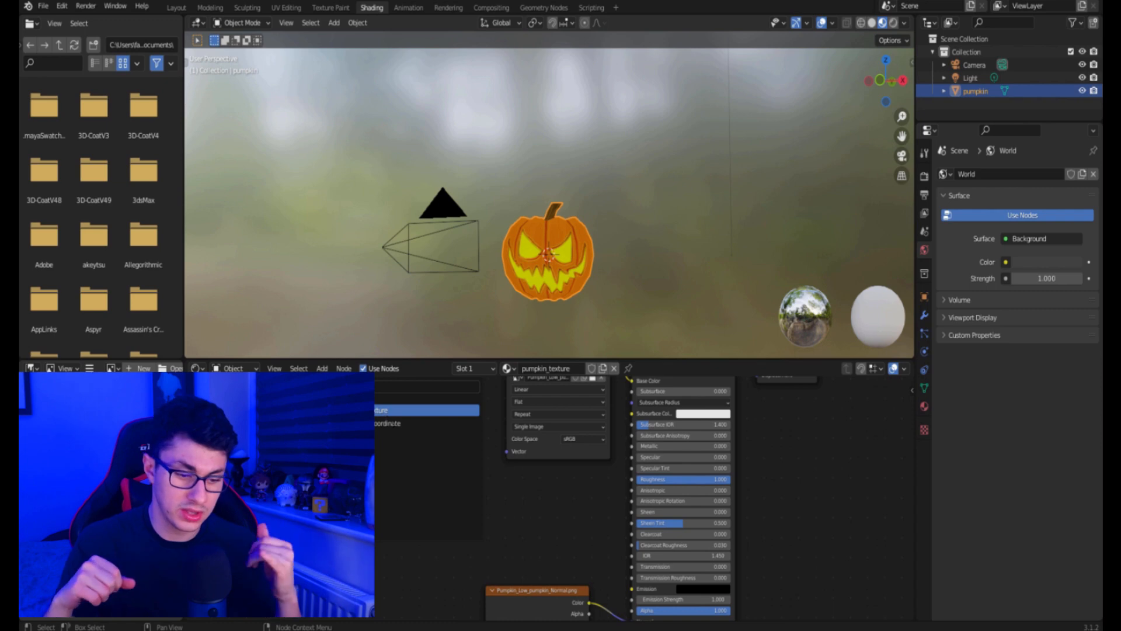
key(Return)
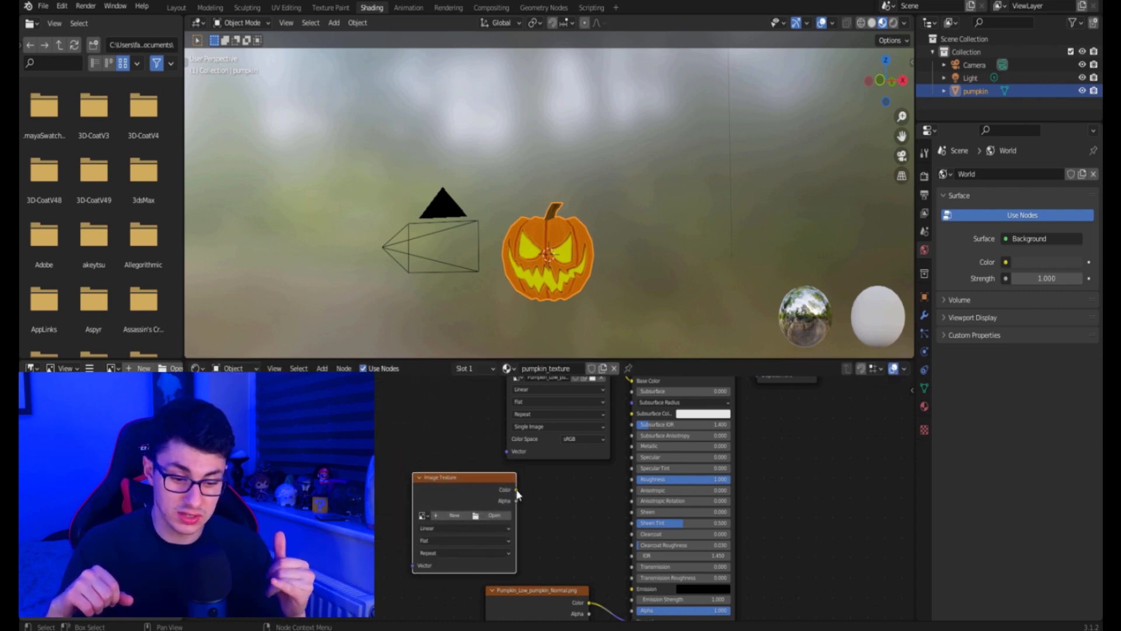
drag(604, 544, 628, 589)
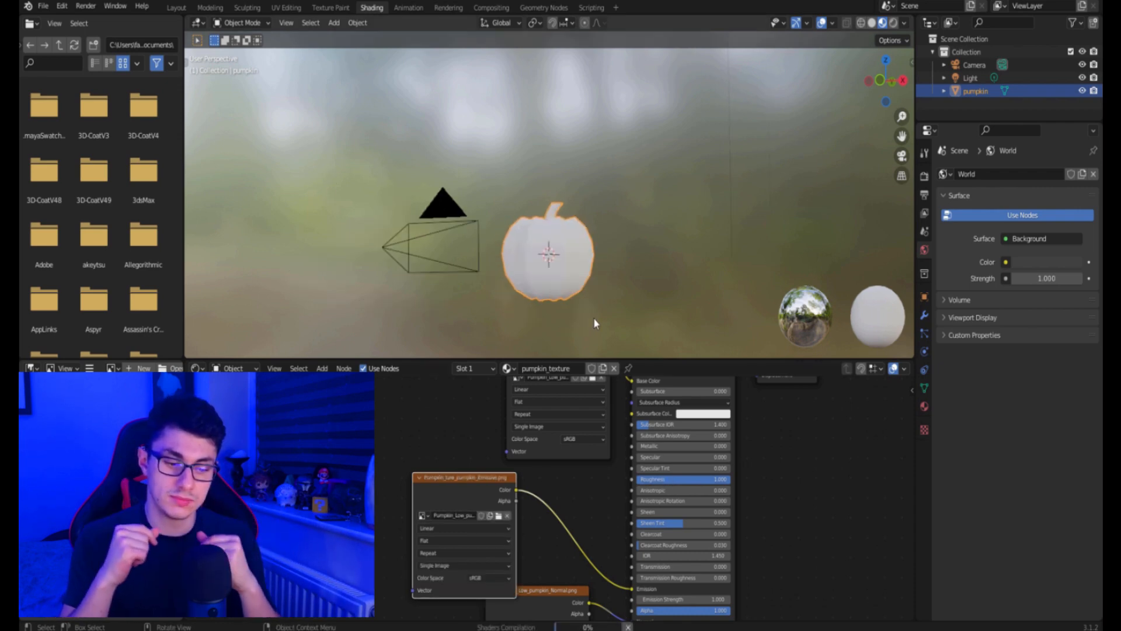
scroll(596, 312, up, 2)
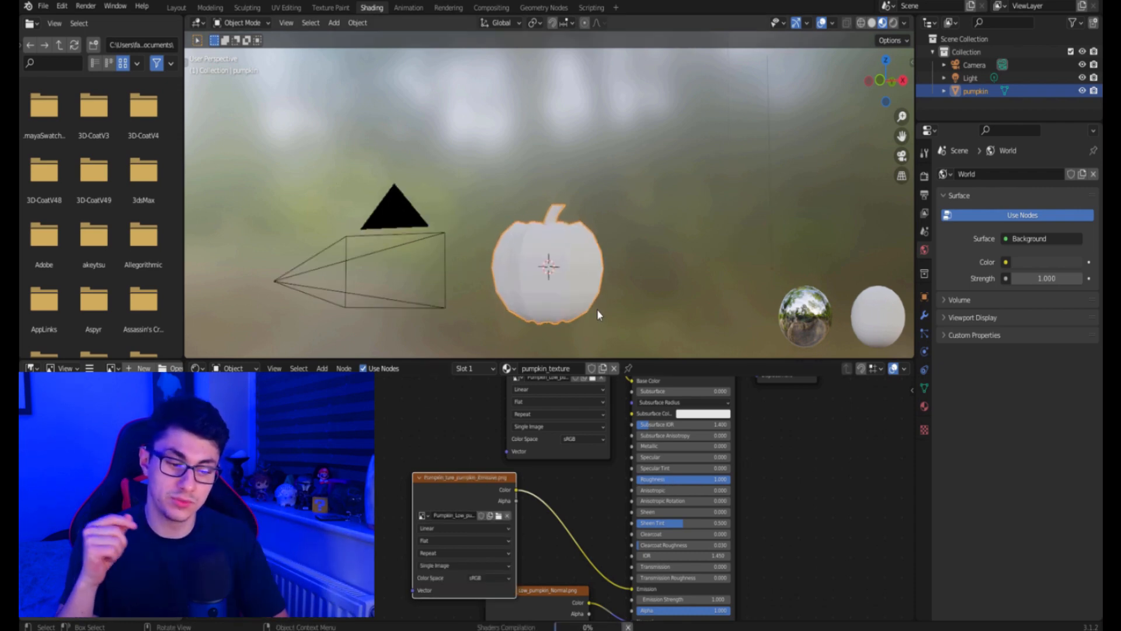
scroll(601, 318, up, 2)
scroll(604, 326, down, 2)
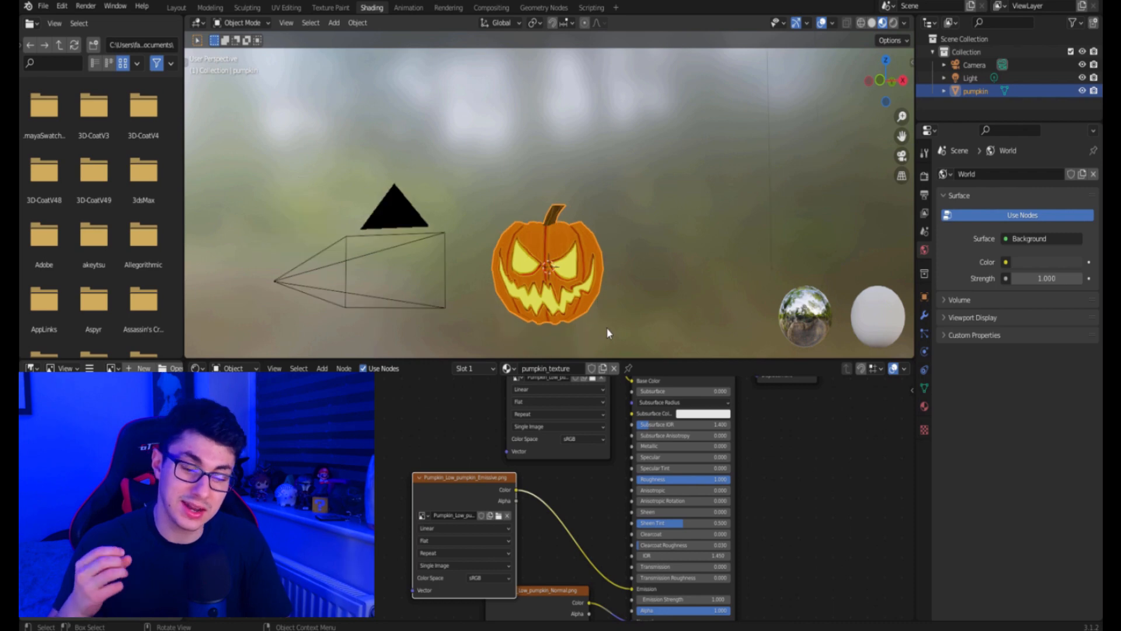
Move the emissive texture node aside, raise the Emission Strength, and check the pumpkin's glow in the Layout workspace
drag(473, 478, 434, 481)
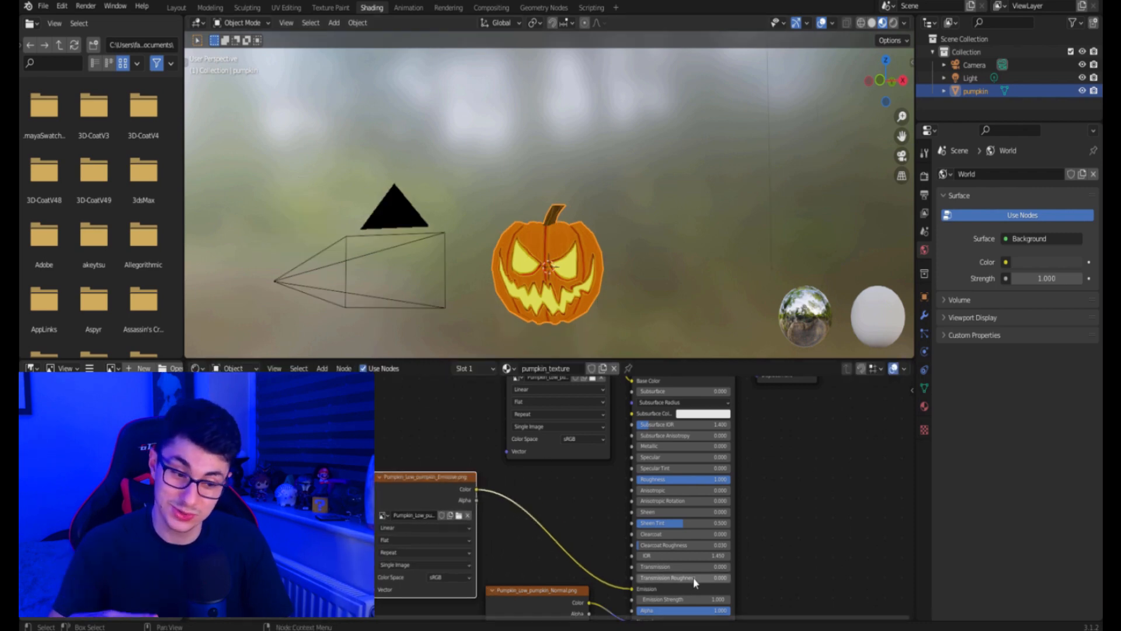
mouse_move(683, 599)
mouse_down()
mouse_move(724, 599)
mouse_move(684, 599)
mouse_move(702, 599)
mouse_up()
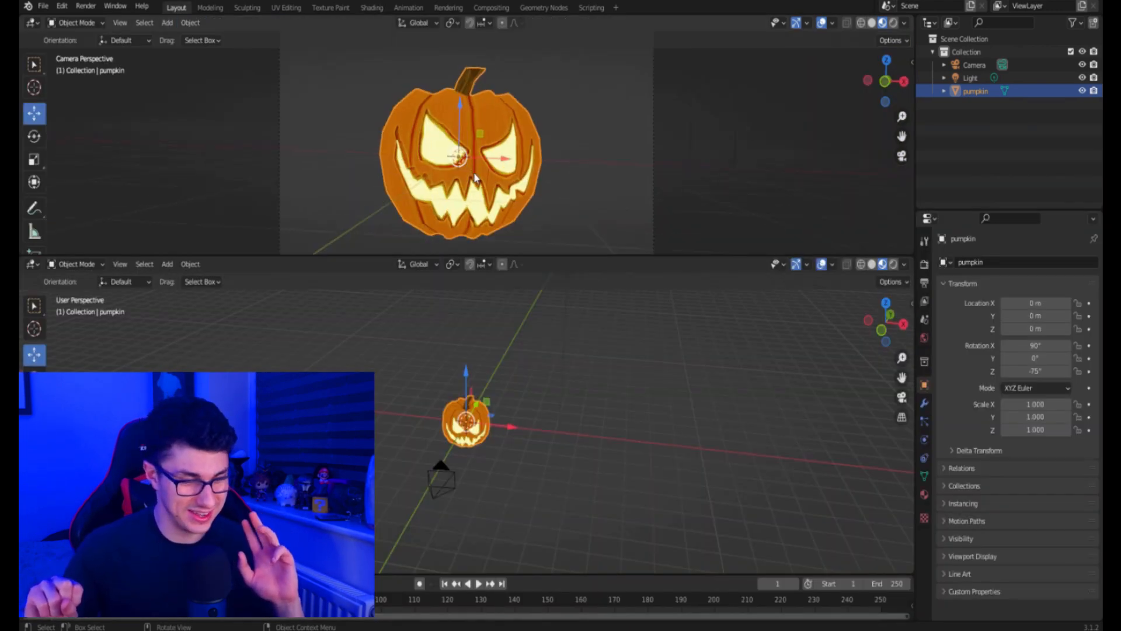
scroll(461, 373, down, 2)
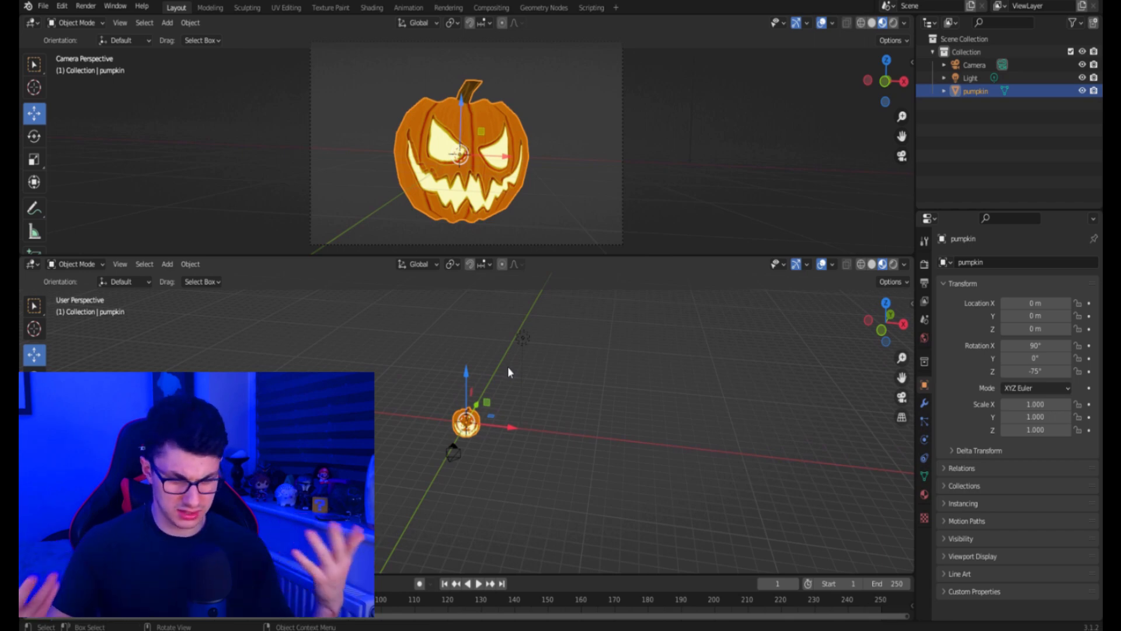
key(KP_Decimal)
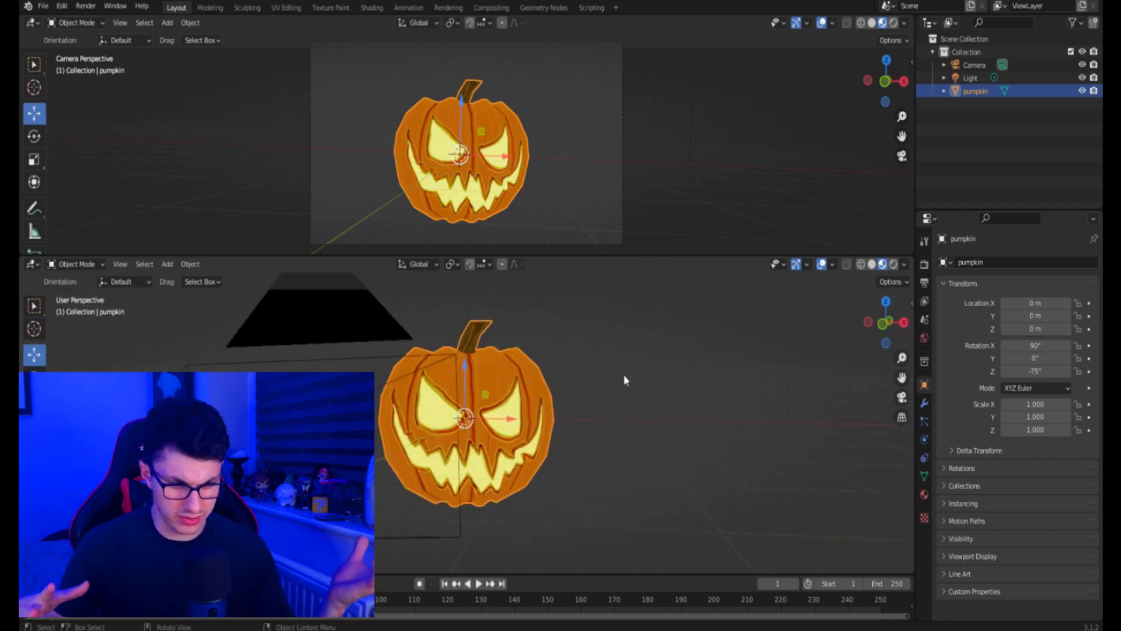
Add a mesh plane and lower it beneath the pumpkin to about Z -1.13 m
scroll(618, 381, down, 3)
click(168, 266)
mouse_move(181, 285)
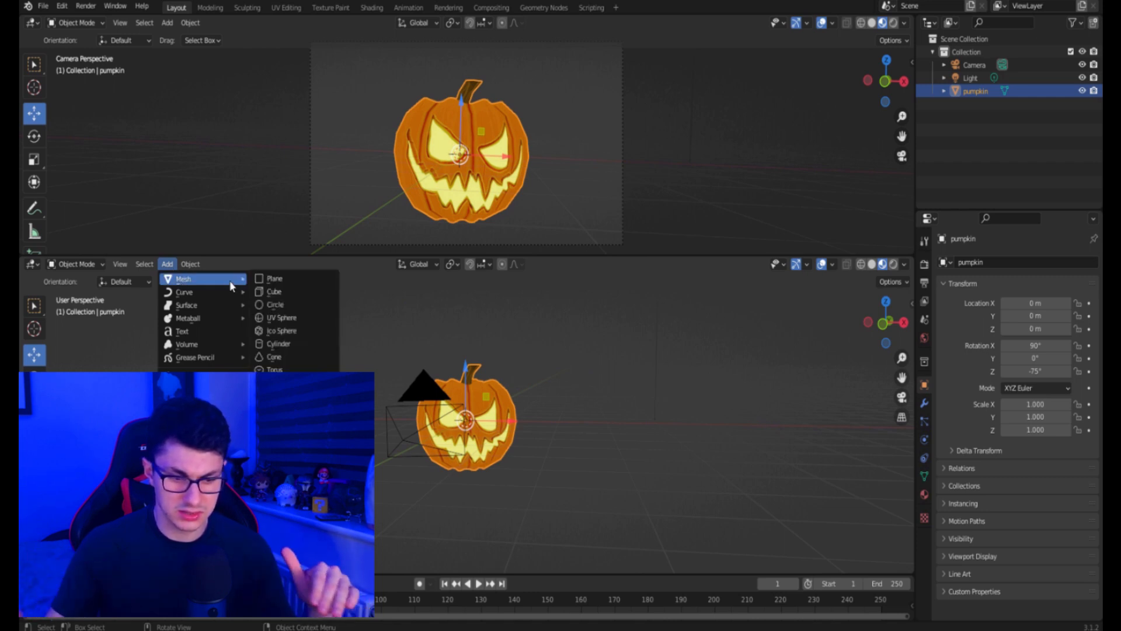
click(274, 278)
scroll(545, 415, down, 3)
drag(465, 368, 465, 397)
Scale the plane into a large ground surface, to about X 18, Y 28.6 and Z 4.2
key(r)
key(s)
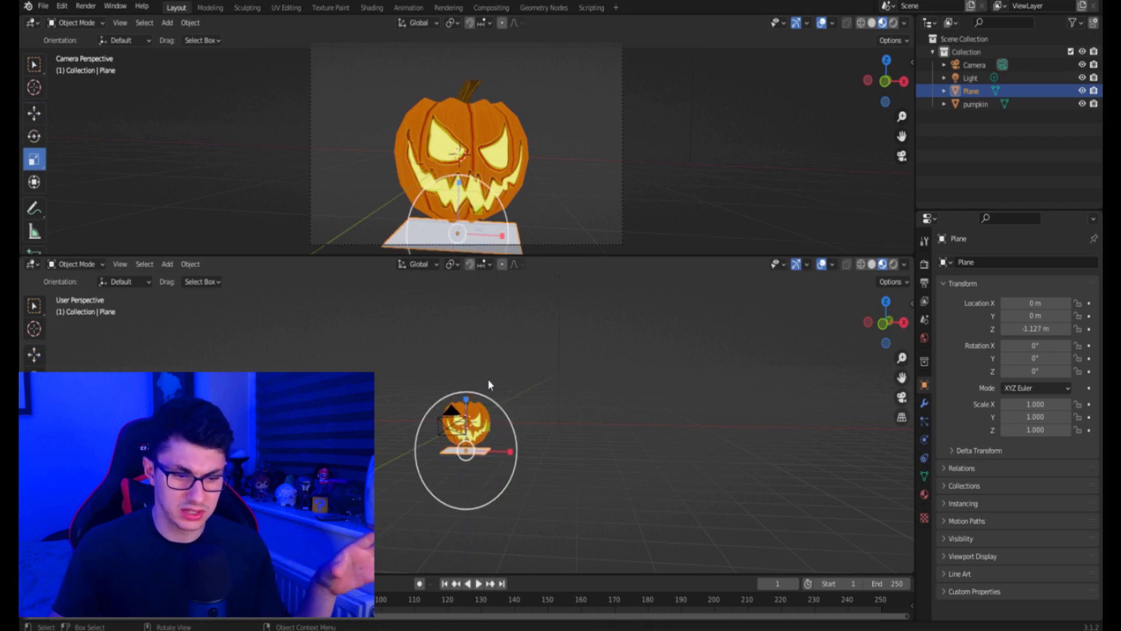
drag(511, 452, 533, 449)
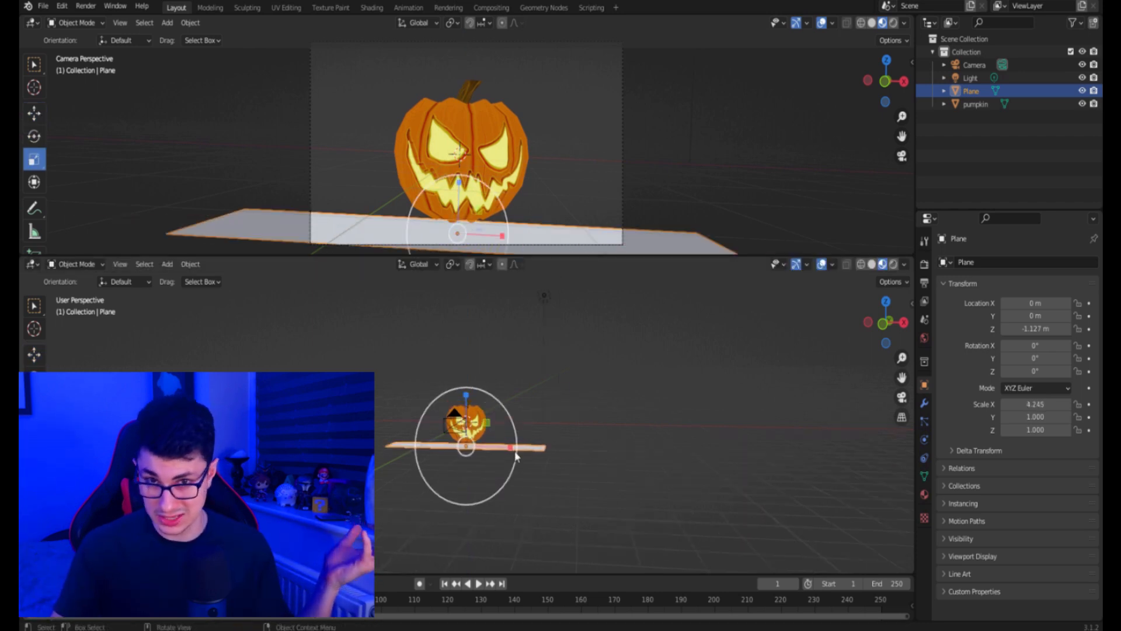
middle_drag(534, 456, 510, 482)
drag(487, 501, 489, 505)
drag(486, 427, 596, 353)
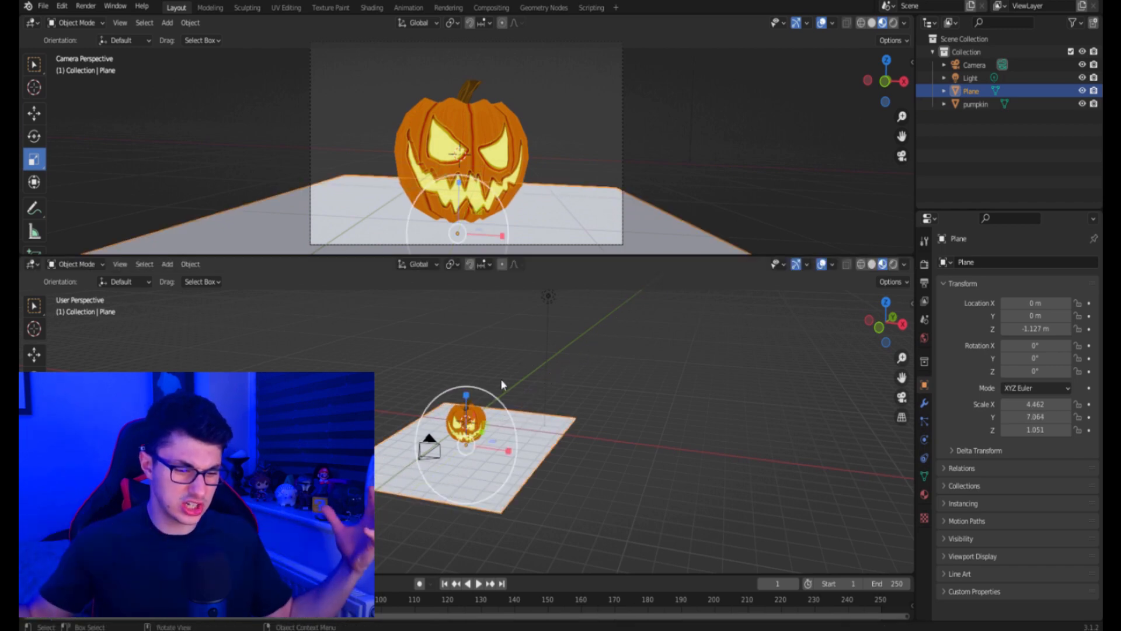
middle_drag(509, 418, 472, 448)
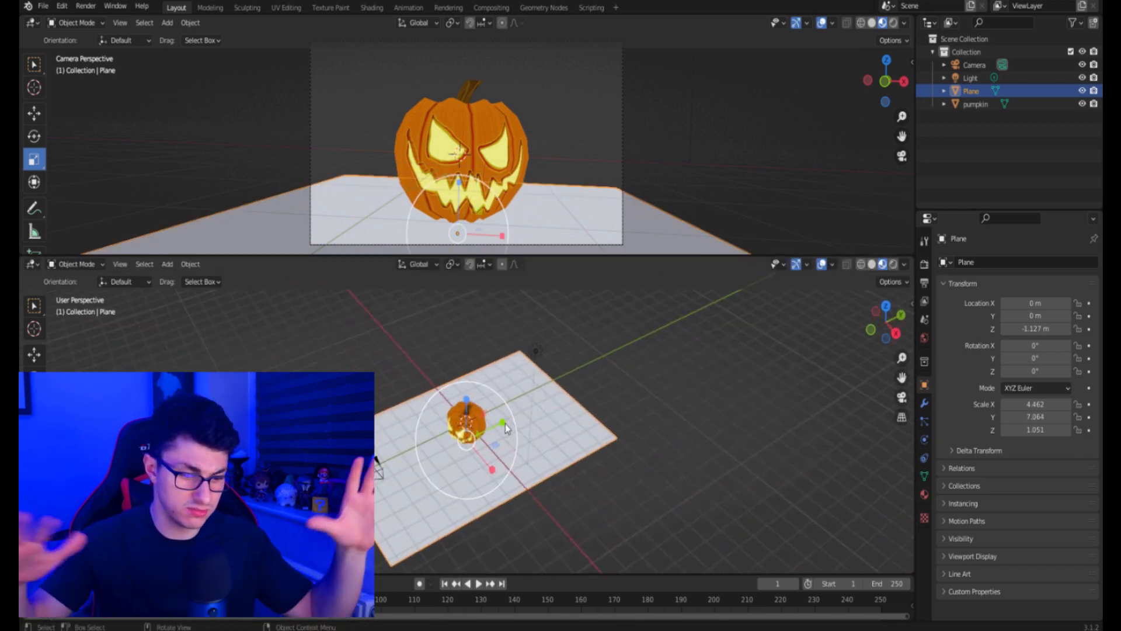
drag(517, 409, 664, 302)
Select the scene light and switch the camera view to Rendered shading
scroll(476, 400, down, 3)
middle_drag(474, 402, 501, 388)
scroll(500, 389, up, 1)
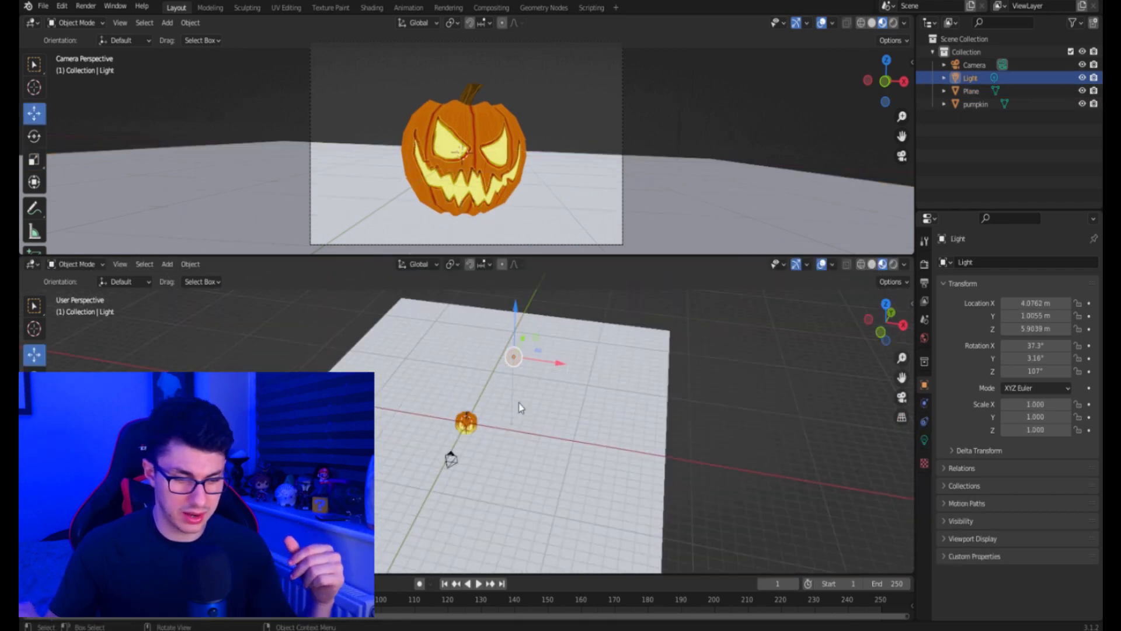
scroll(518, 390, up, 2)
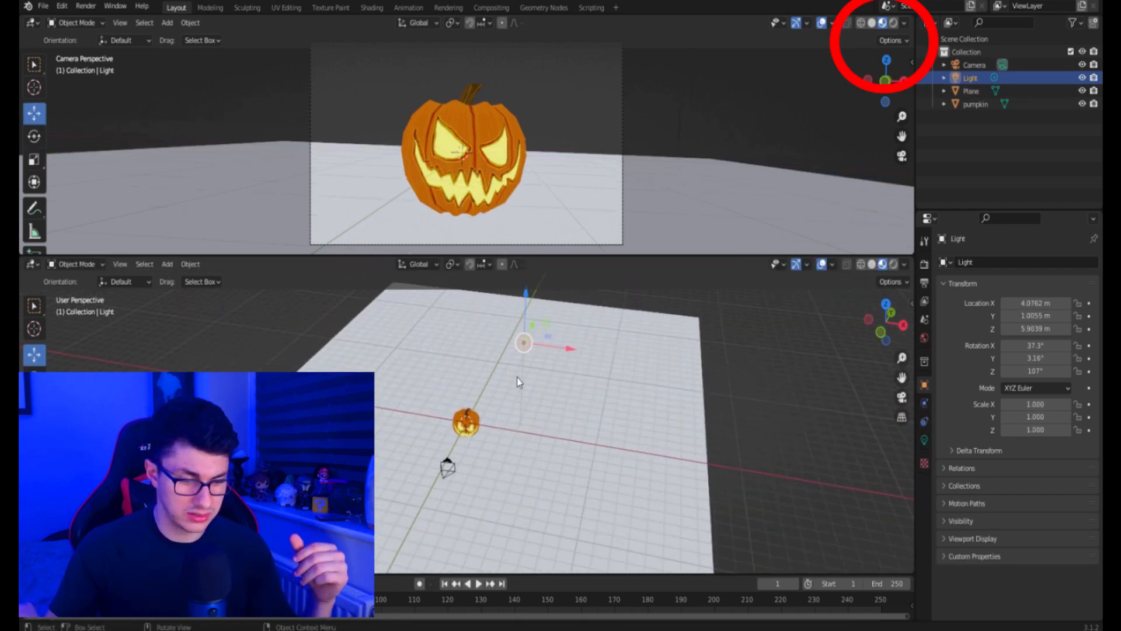
click(893, 23)
Move the light in front of the pumpkin, to about X 3.07 m, Y -4.42 m and Z 1.99 m
middle_drag(541, 325, 546, 344)
key(g)
key(y)
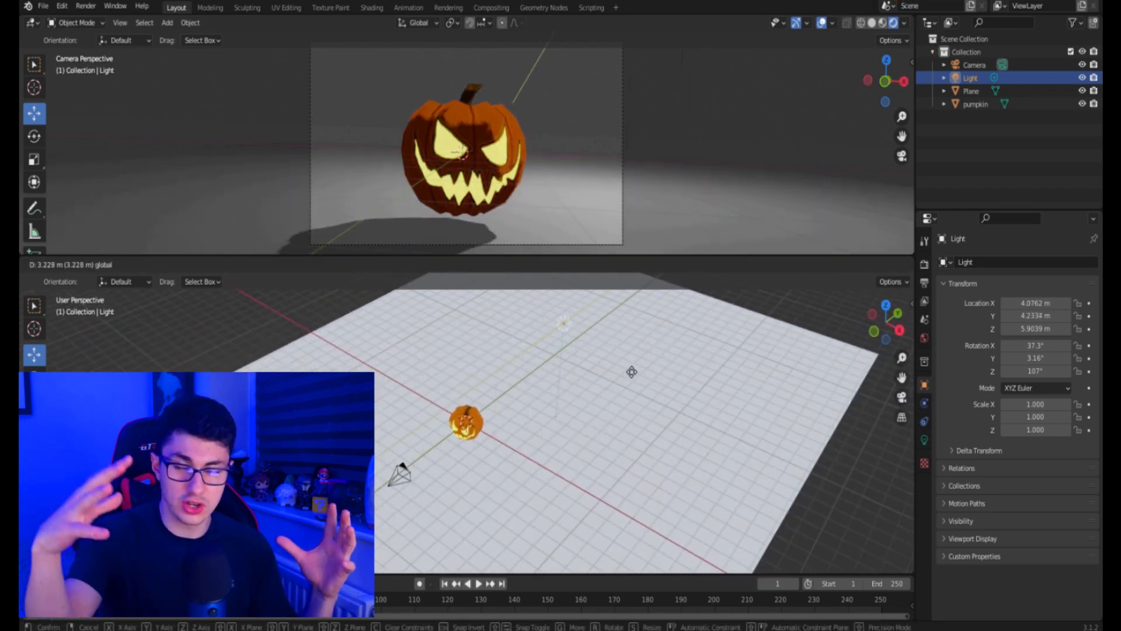
click(477, 354)
key(g)
key(z)
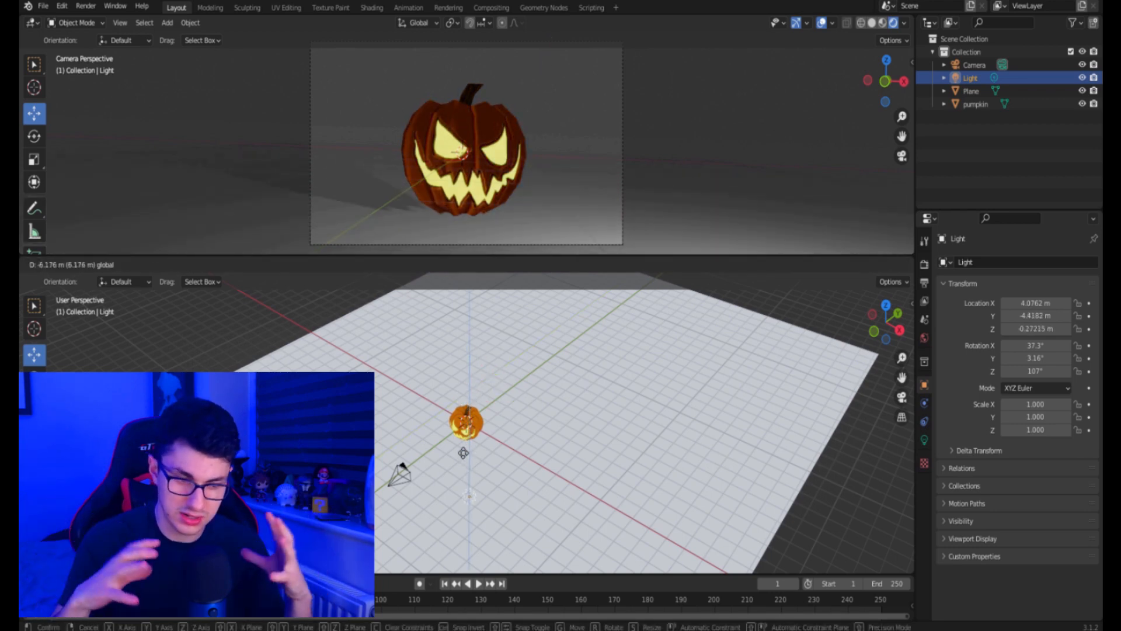
click(480, 435)
middle_drag(480, 435, 600, 451)
drag(589, 432, 571, 438)
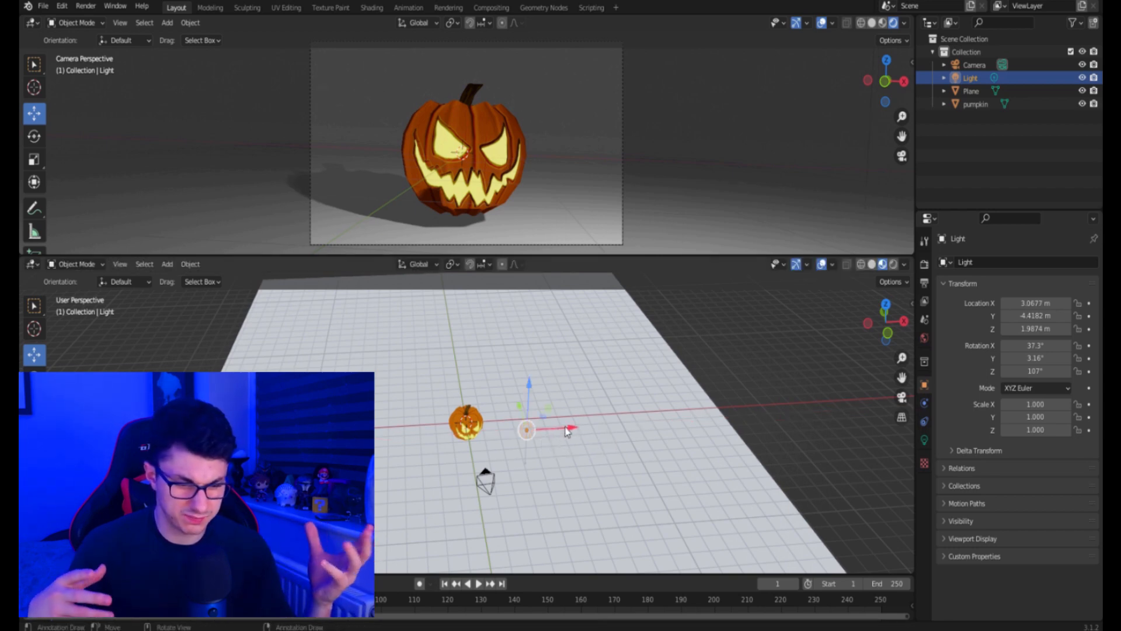
Duplicate the light and place the copy at about X -0.86 m, Y -4.88 m and Z 0.56 m
right_click(533, 430)
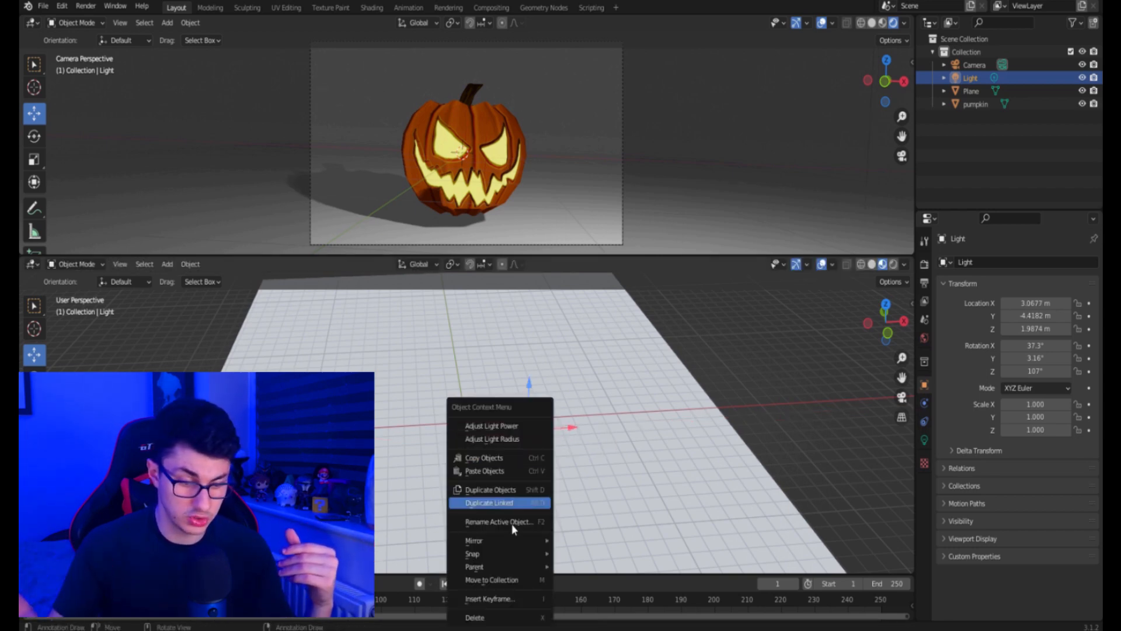
mouse_move(506, 556)
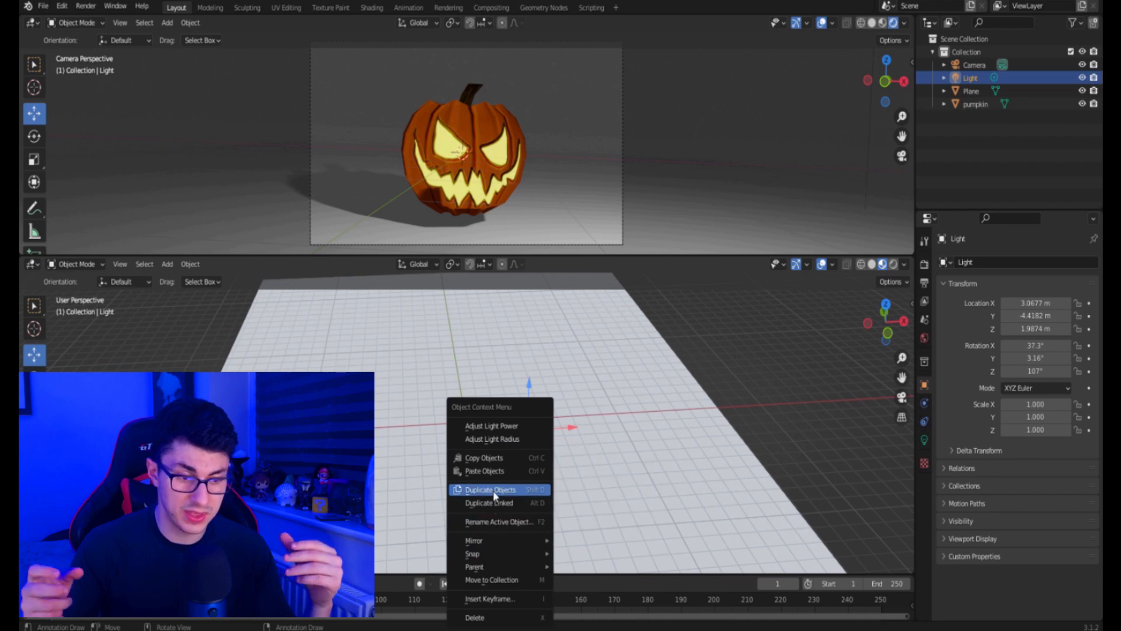
click(493, 490)
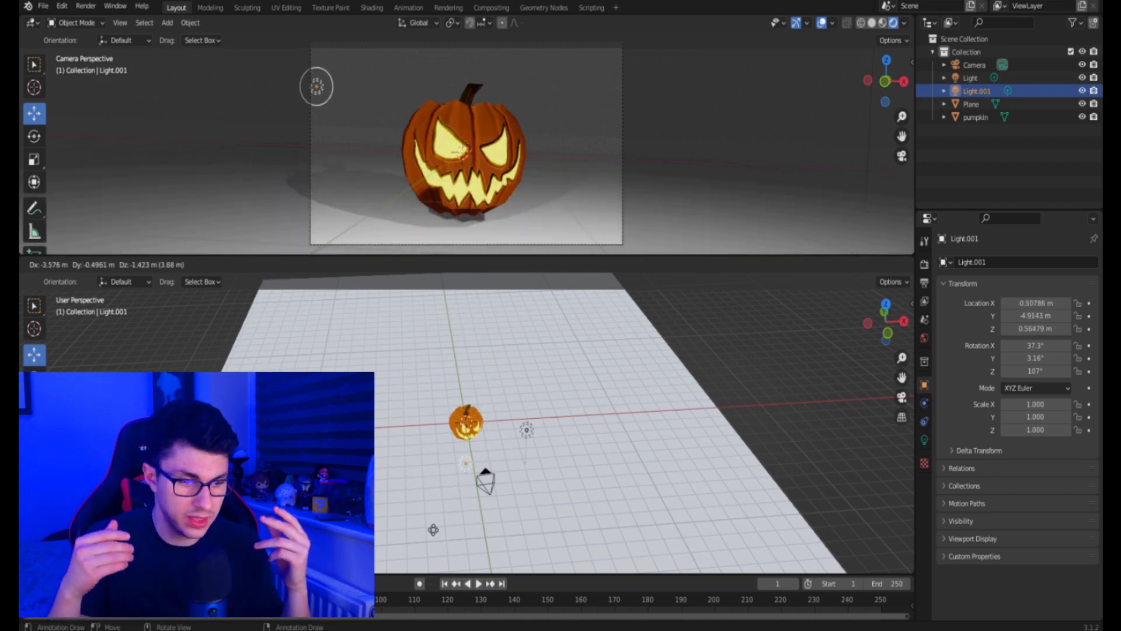
click(426, 525)
Move the duplicated light closer to the pumpkin along Y and out to its side in the negative X direction
middle_drag(439, 519, 535, 449)
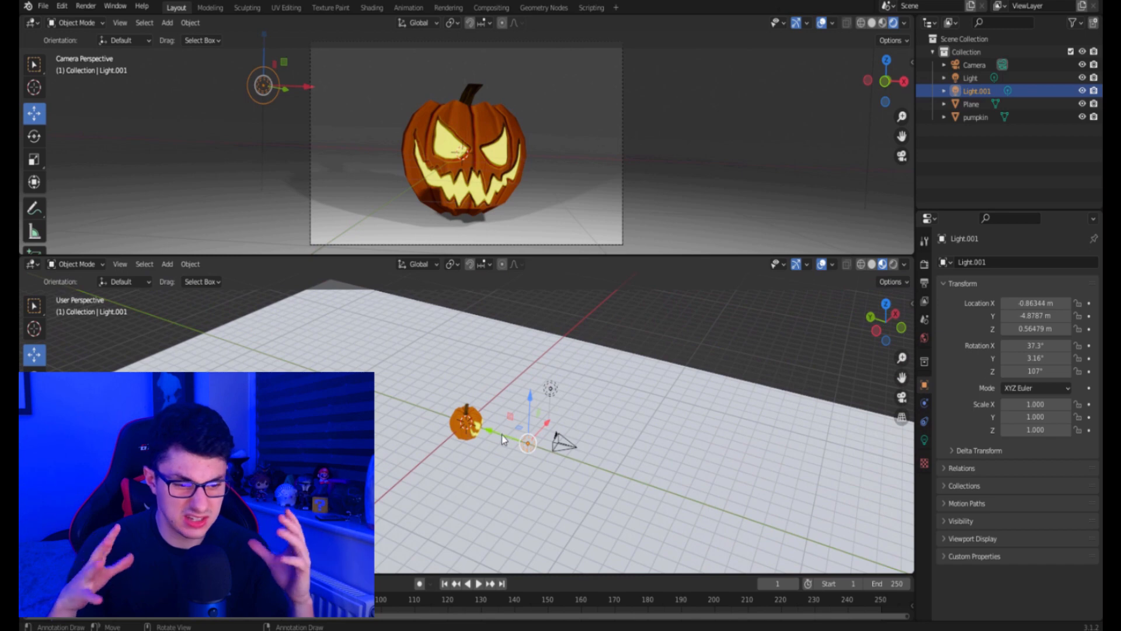
key(g)
key(y)
click(508, 419)
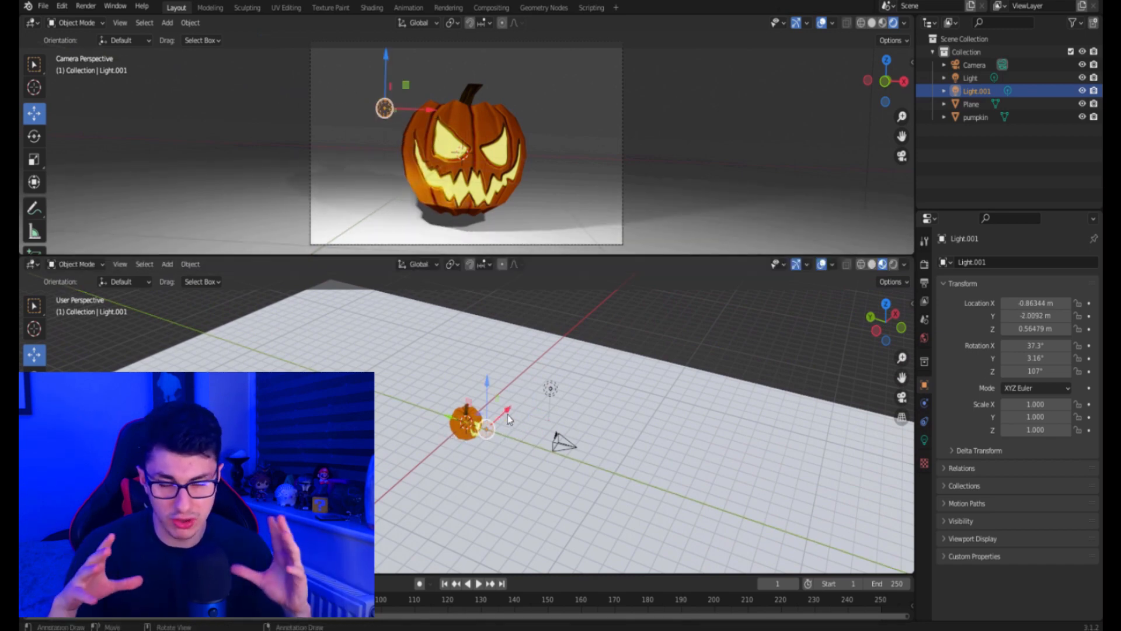
key(g)
key(x)
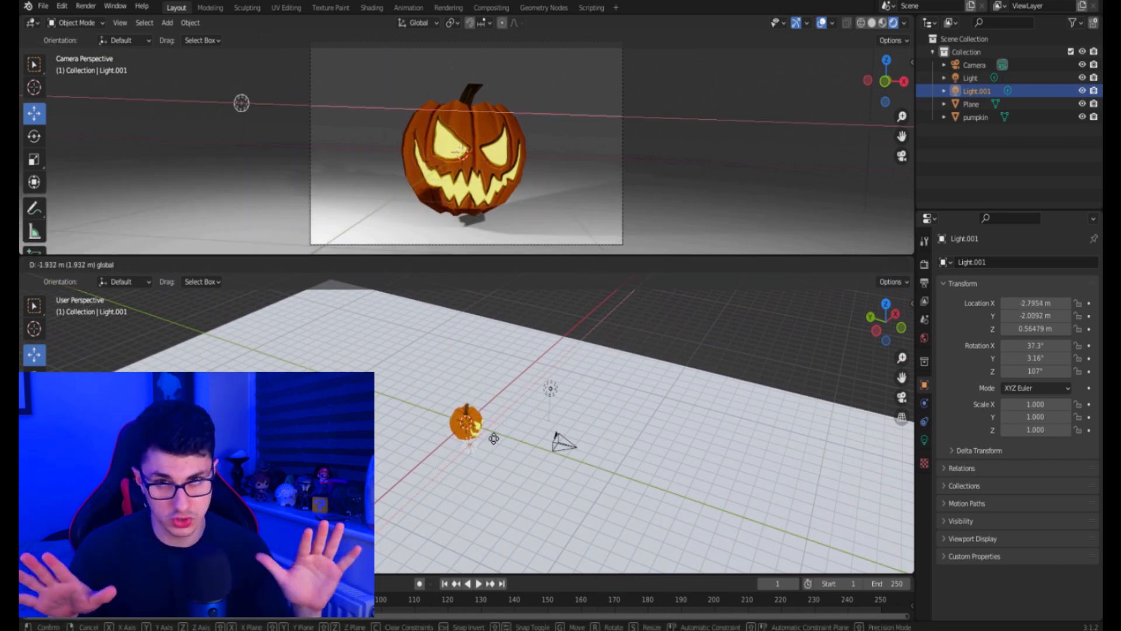
click(494, 438)
Duplicate the ground plane and place the copy at about X 1.69 m, Y -0.61 m and Z 0.93 m
click(492, 424)
right_click(587, 371)
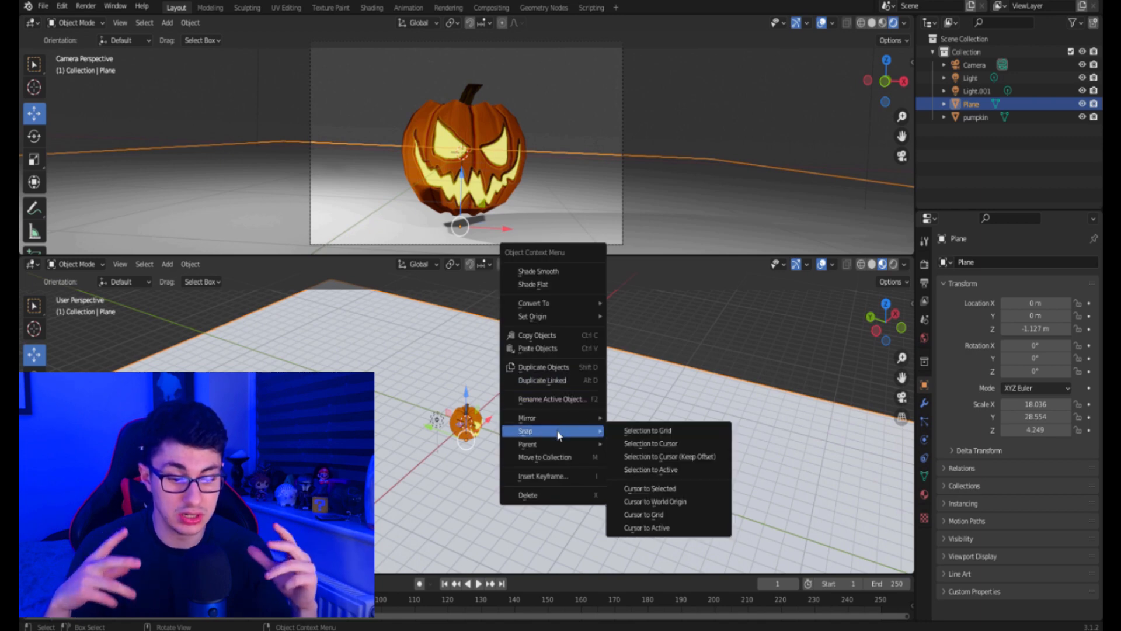
click(570, 373)
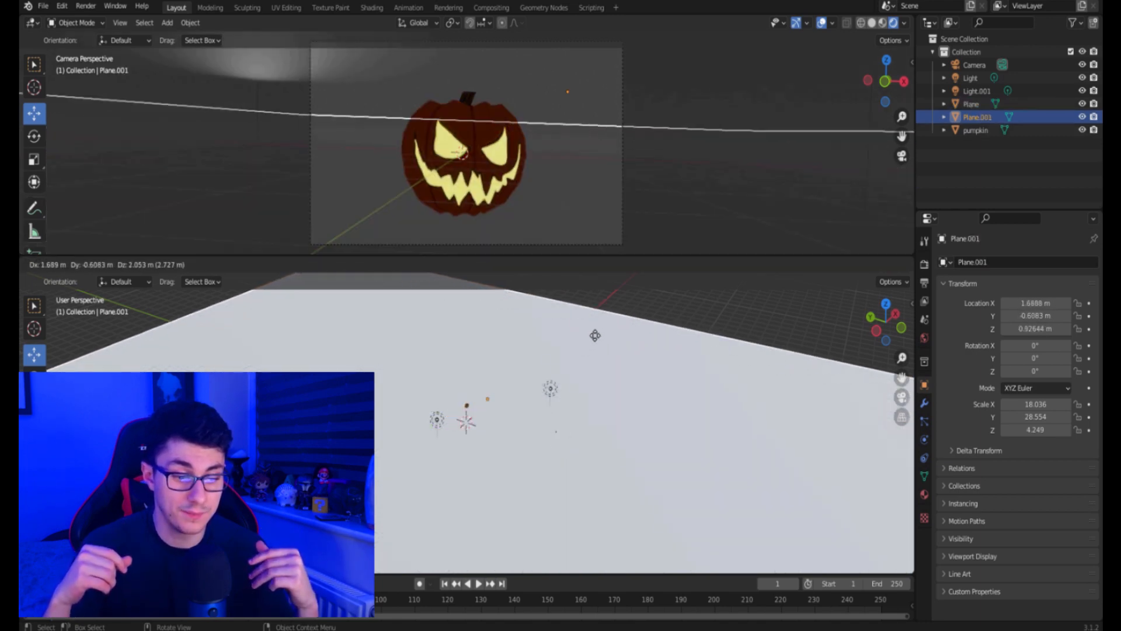
click(594, 335)
Rotate the duplicated plane upright and move it behind the pumpkin as a backdrop wall, then select the ground plane
key(shift+space)
key(r)
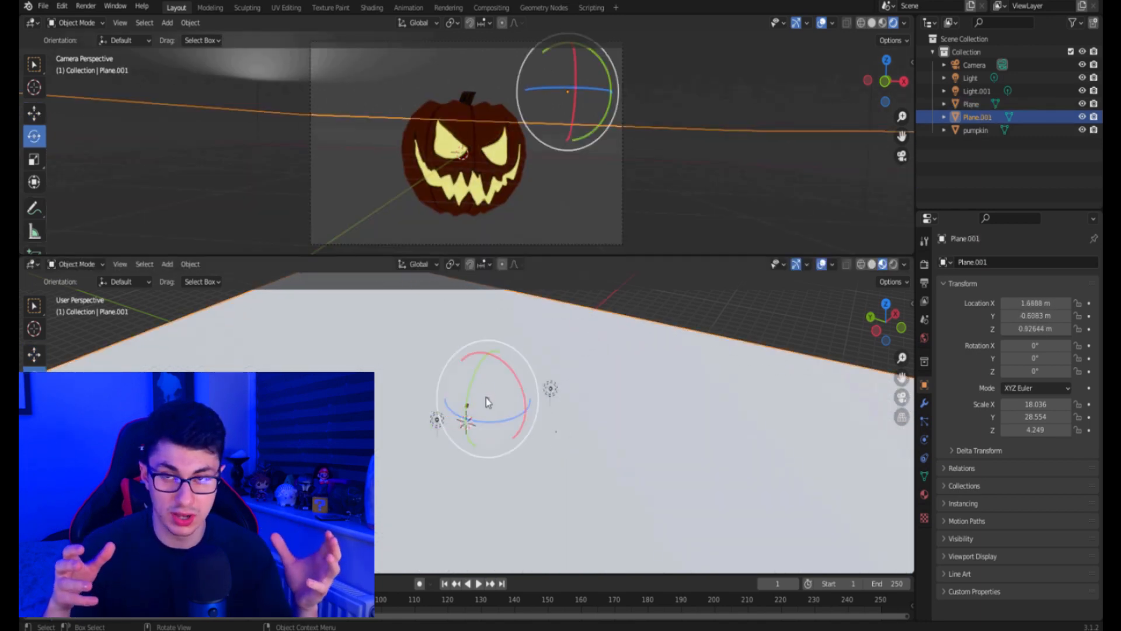
drag(473, 367, 800, 543)
drag(500, 421, 286, 360)
key(g)
key(r)
middle_drag(641, 428, 671, 409)
click(587, 467)
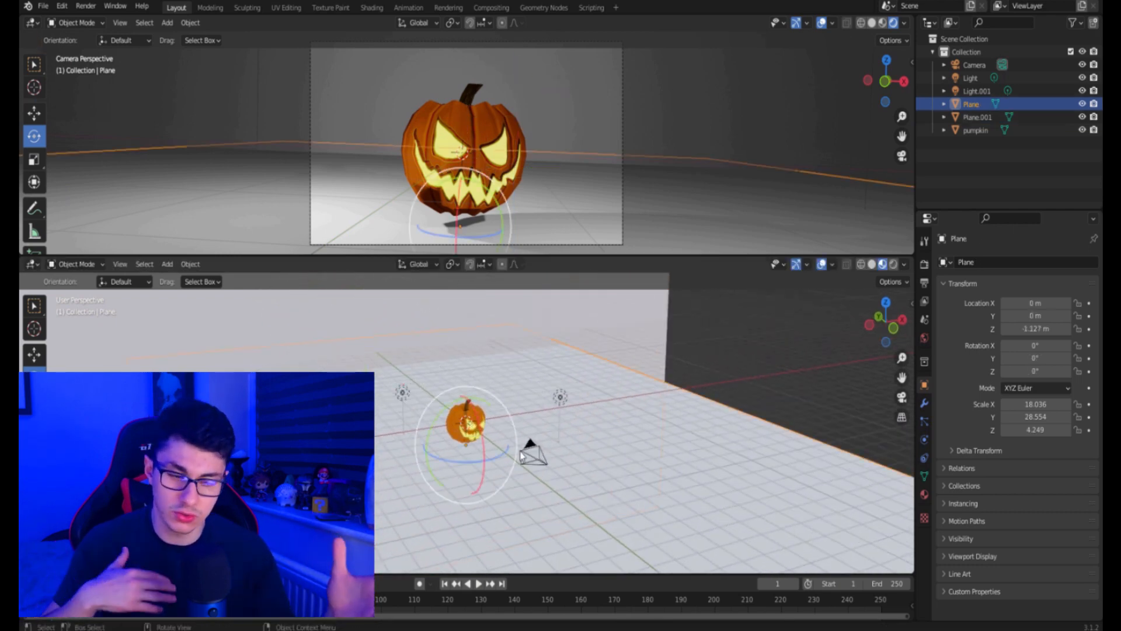
Raise the ground plane along Z until it meets the underside of the pumpkin
key(shift+space)
key(g)
drag(467, 400, 469, 399)
scroll(561, 374, up, 1)
Give the backdrop wall a new material with a purple base color of about H 0.691, S 0.861 and V 0.800
click(649, 348)
click(924, 494)
click(1029, 321)
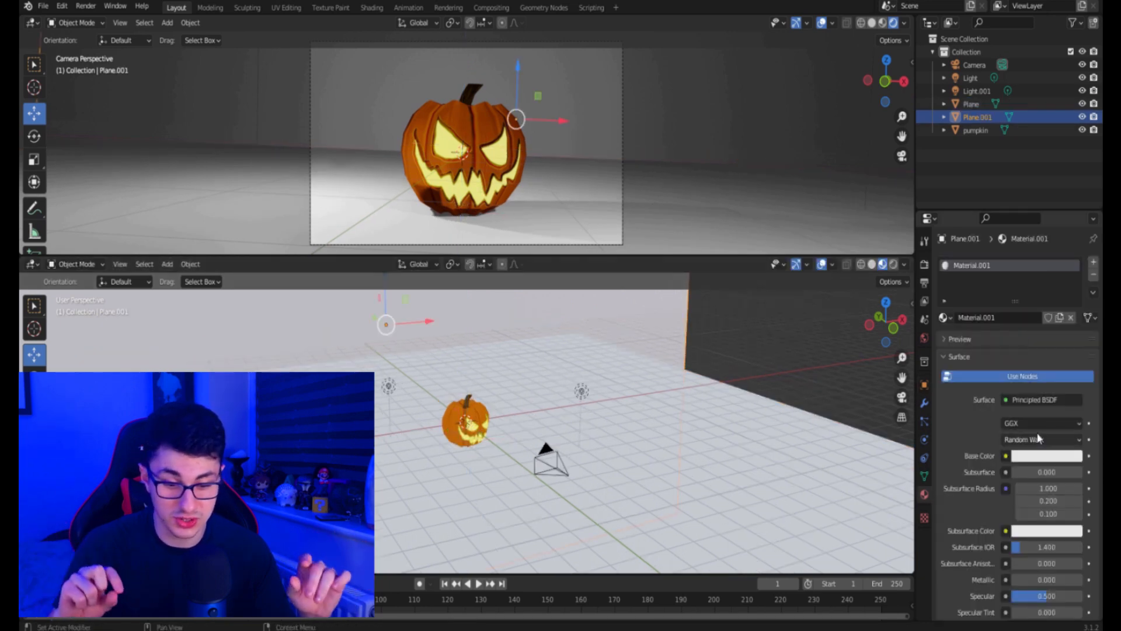
click(1038, 456)
drag(1028, 328, 1049, 309)
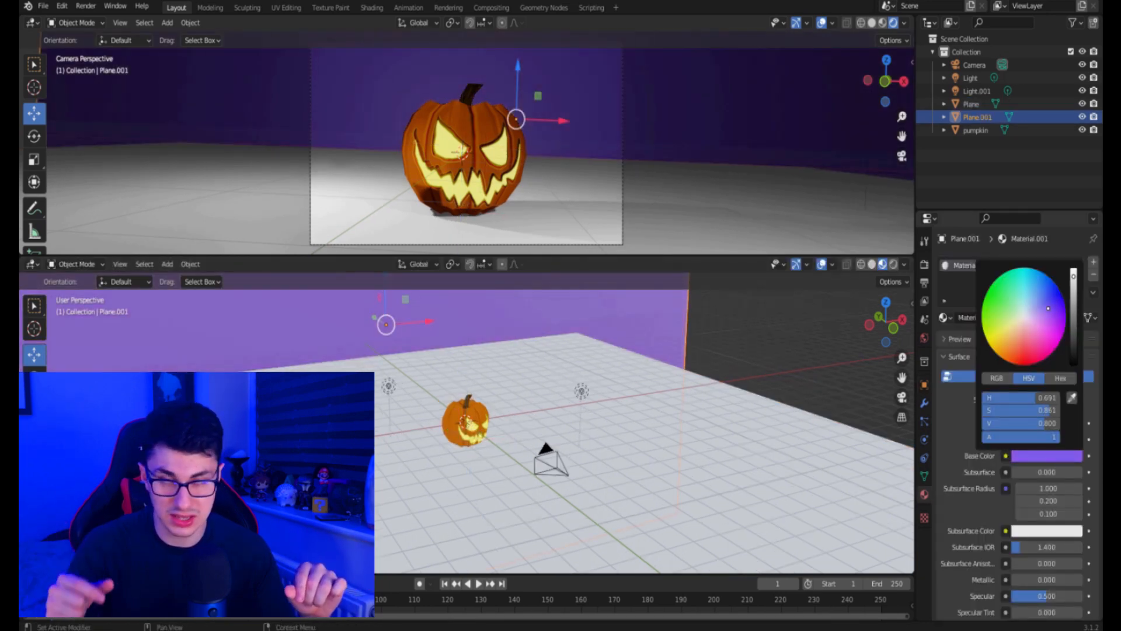
Give the ground plane a new material, trying blue shades for its base color and settling on purple
click(695, 404)
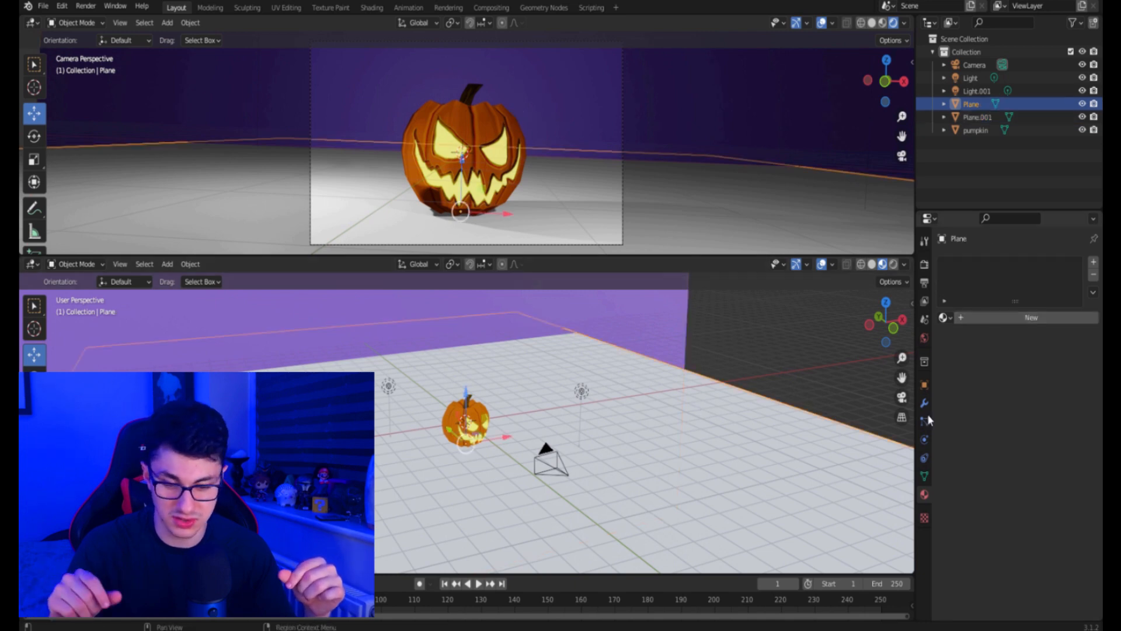
click(997, 320)
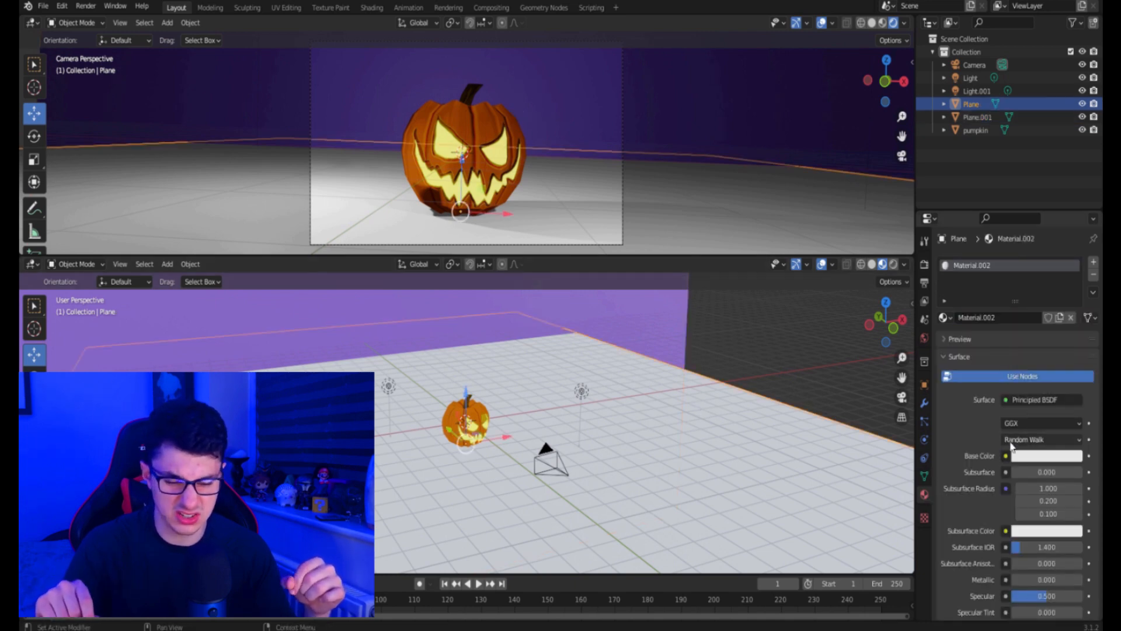
click(1041, 455)
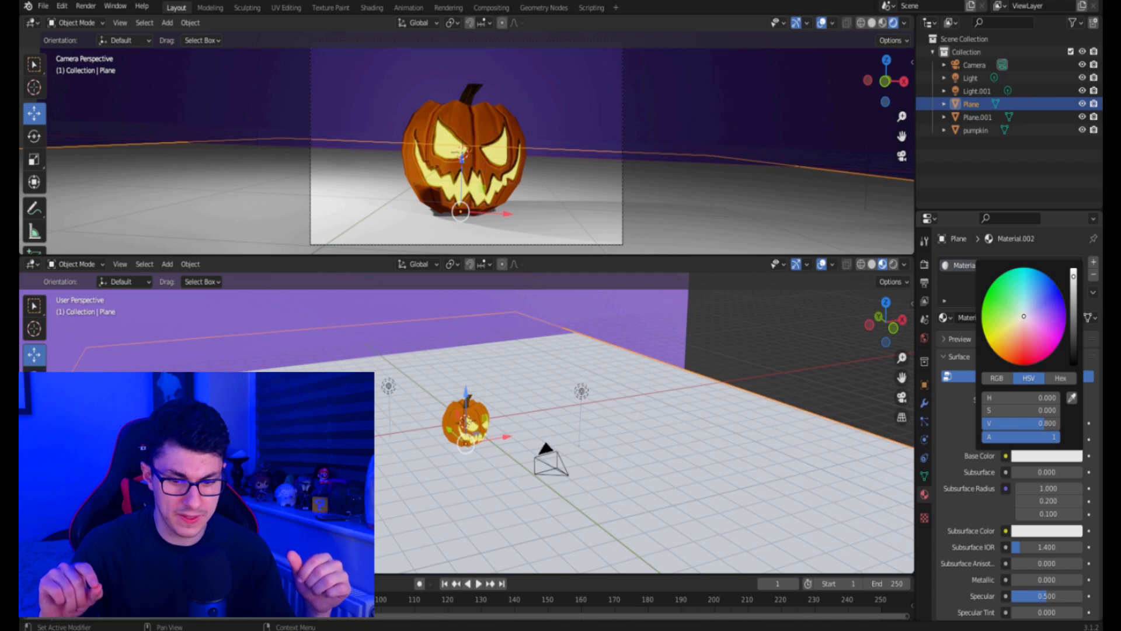
click(1044, 303)
click(1038, 280)
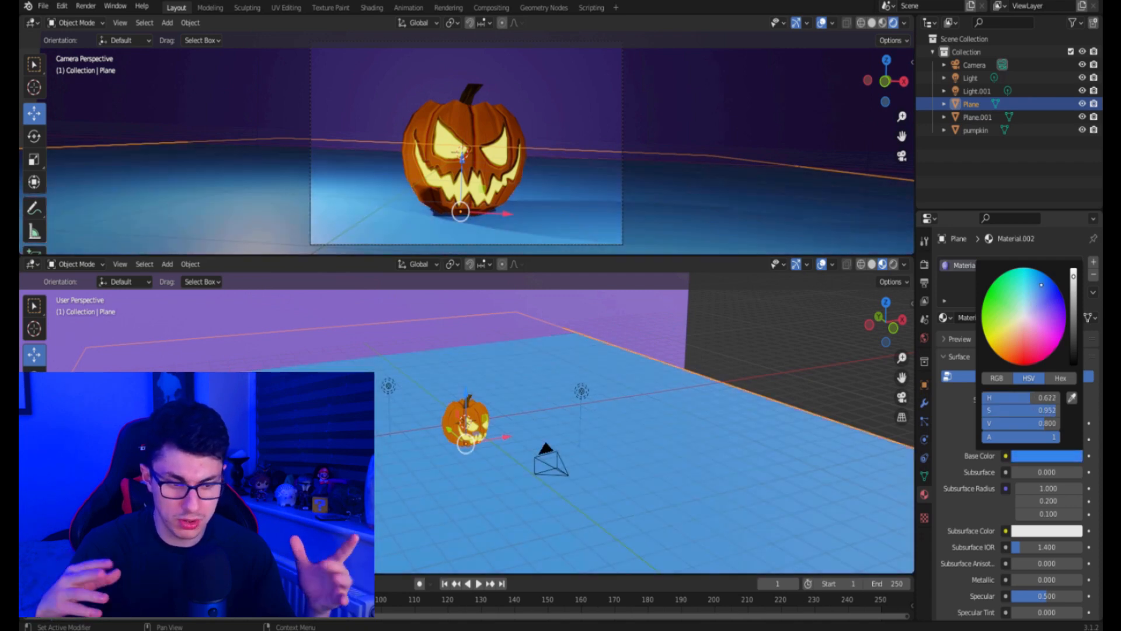
click(1049, 299)
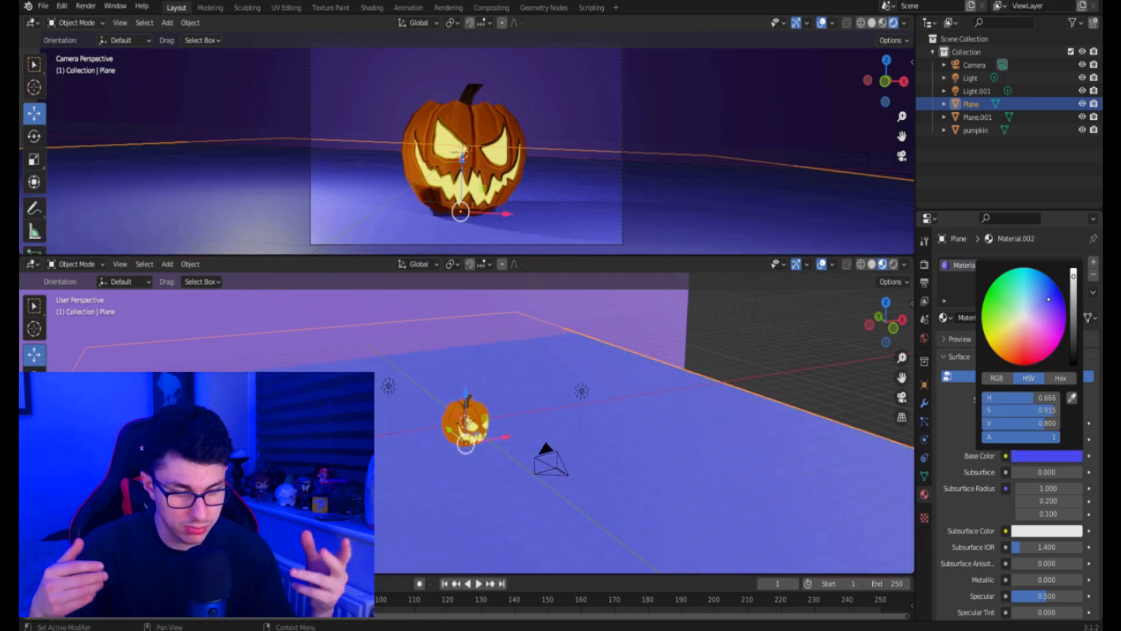
mouse_move(1048, 293)
mouse_down()
mouse_move(1026, 297)
mouse_move(1031, 316)
mouse_move(1052, 297)
mouse_move(1056, 310)
mouse_up()
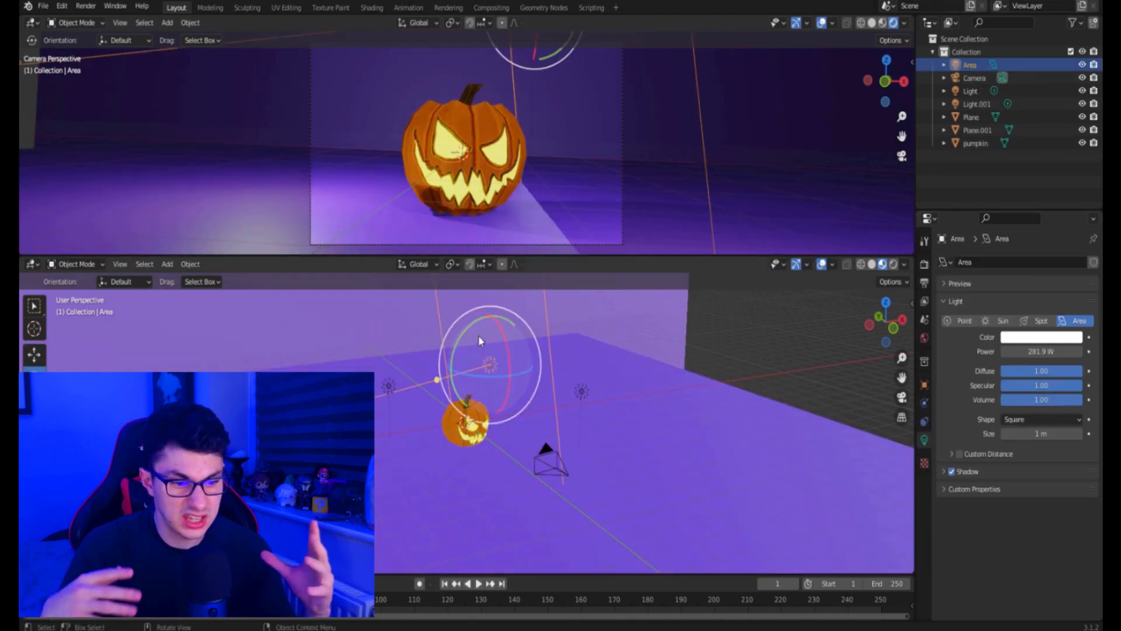
Rotate the area light about the Y axis so that it shines down onto the pumpkin and ground
key(r)
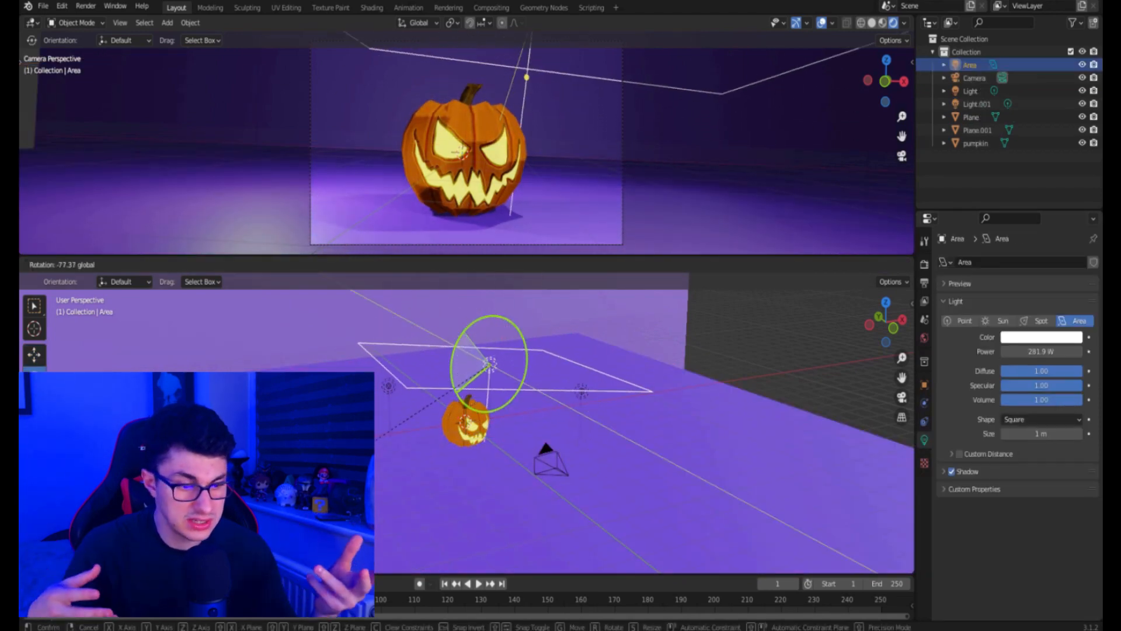
click(622, 378)
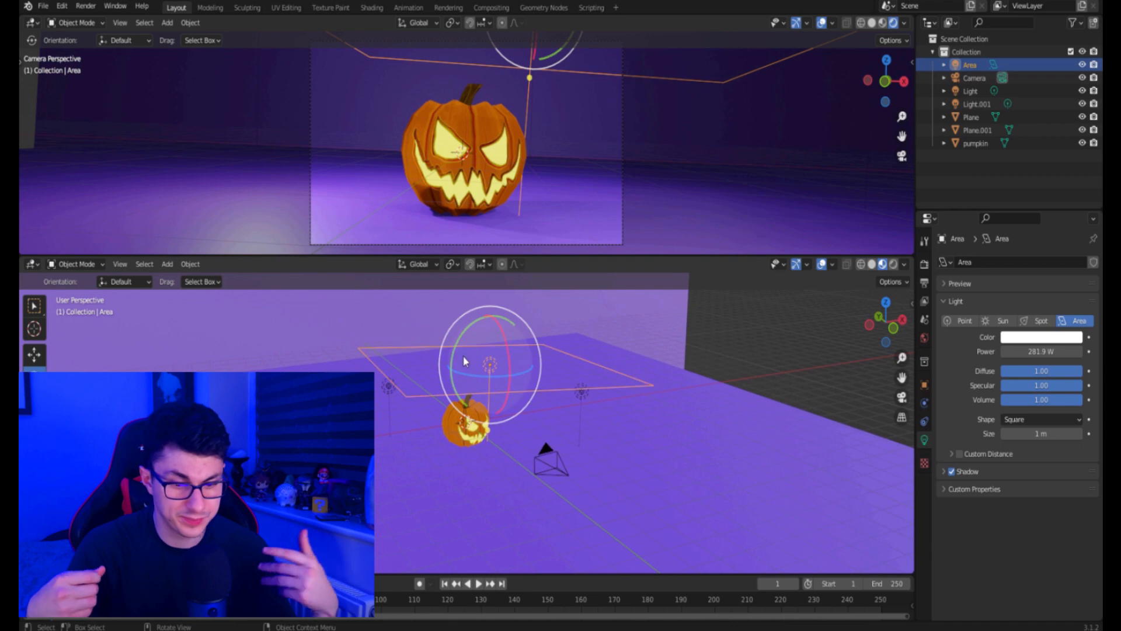
Set the area light's color to green, about H 0.325 and S 0.975, and its power to 514.3 W
click(1027, 338)
drag(1024, 210, 992, 196)
drag(1035, 353, 1074, 353)
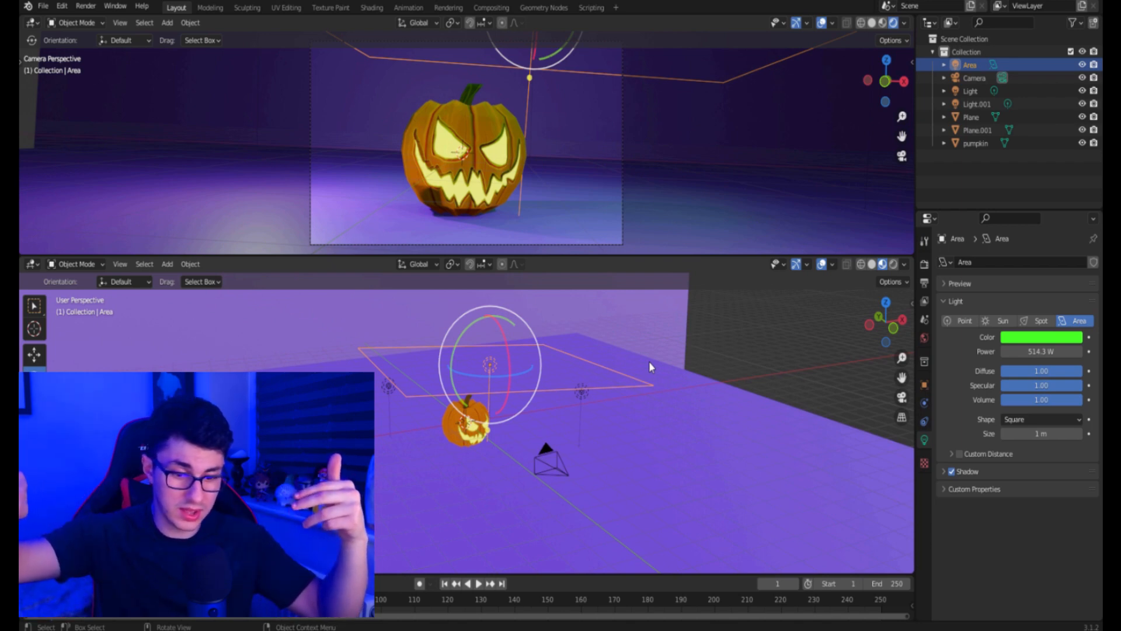
Change the area light's color to a warm yellow-orange
click(1008, 337)
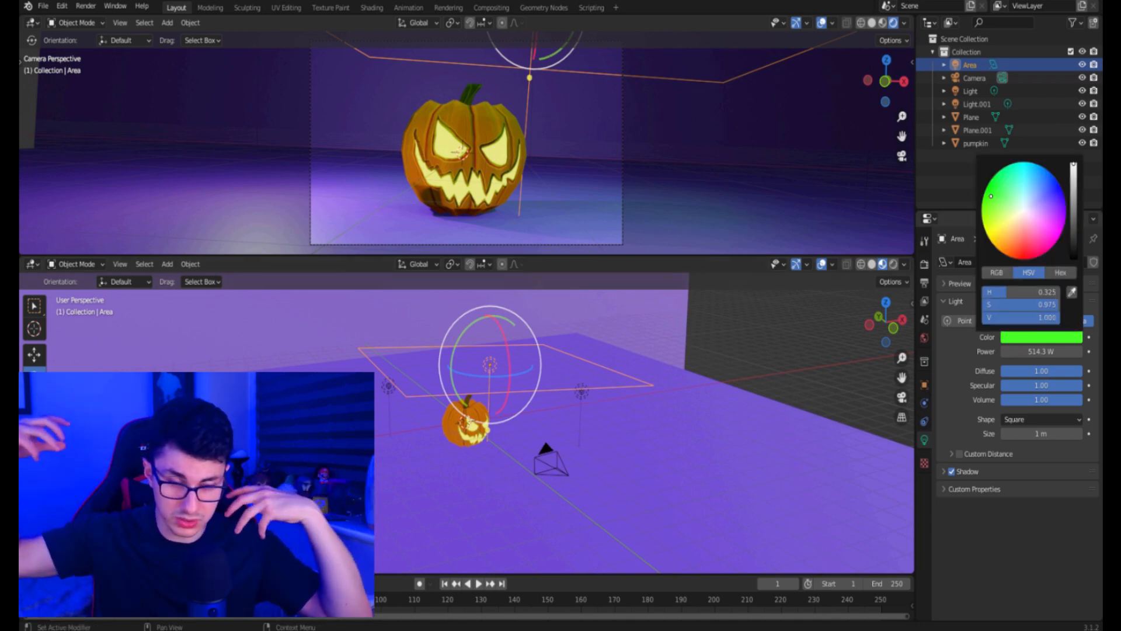
click(1016, 246)
drag(1016, 246, 998, 238)
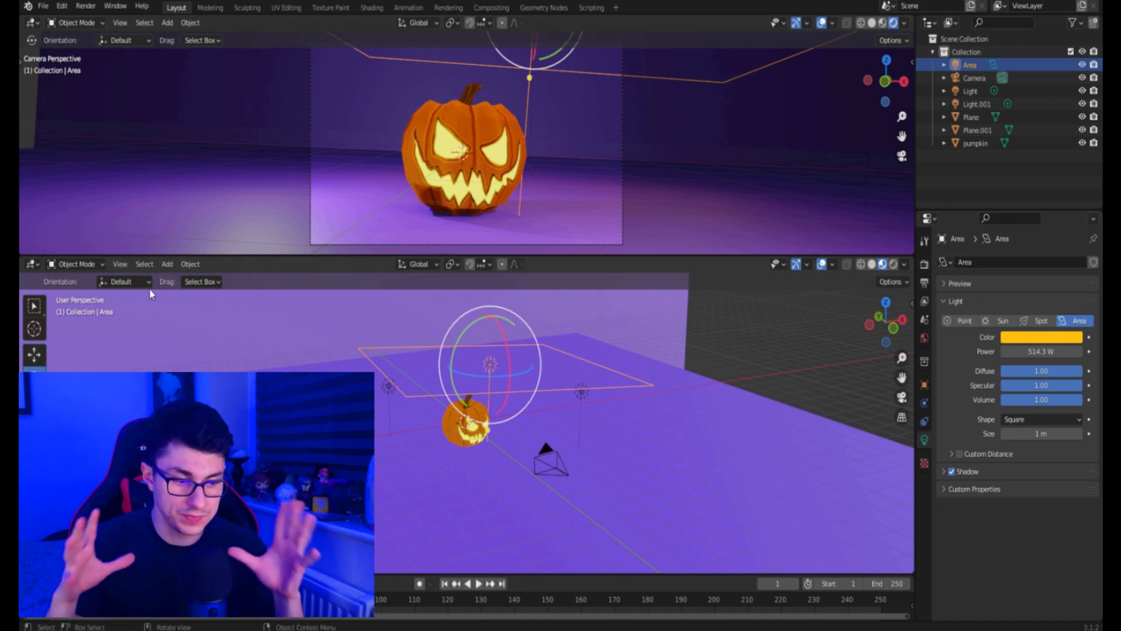
click(167, 264)
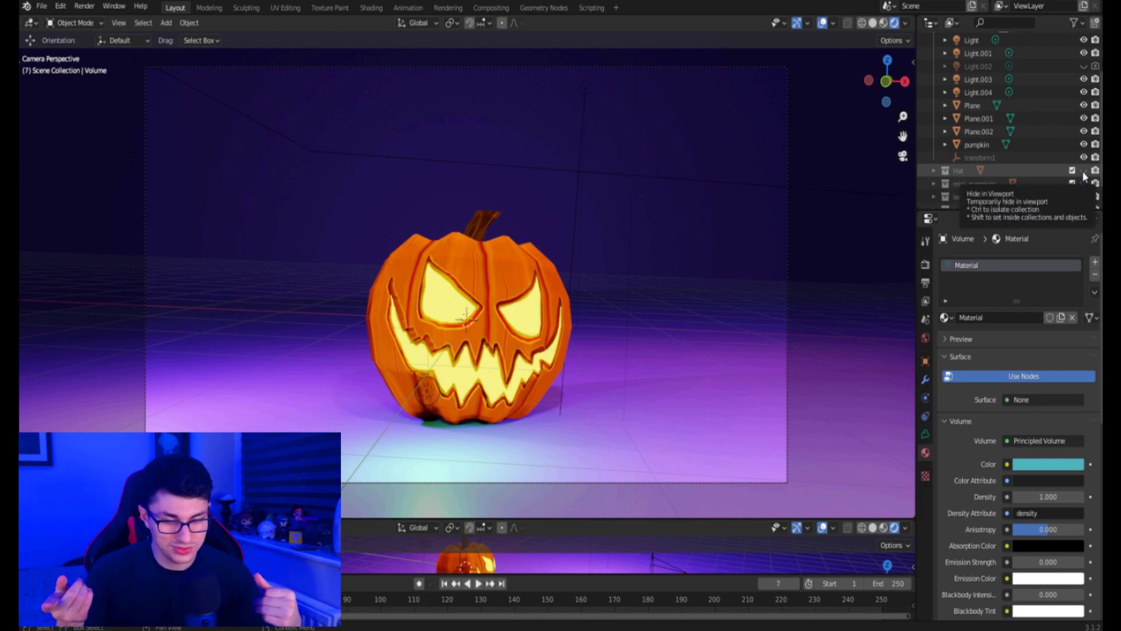
Show the Hat, mini_pumpkins, leaves, bats and fog collections in the viewport
scroll(971, 169, down, 2)
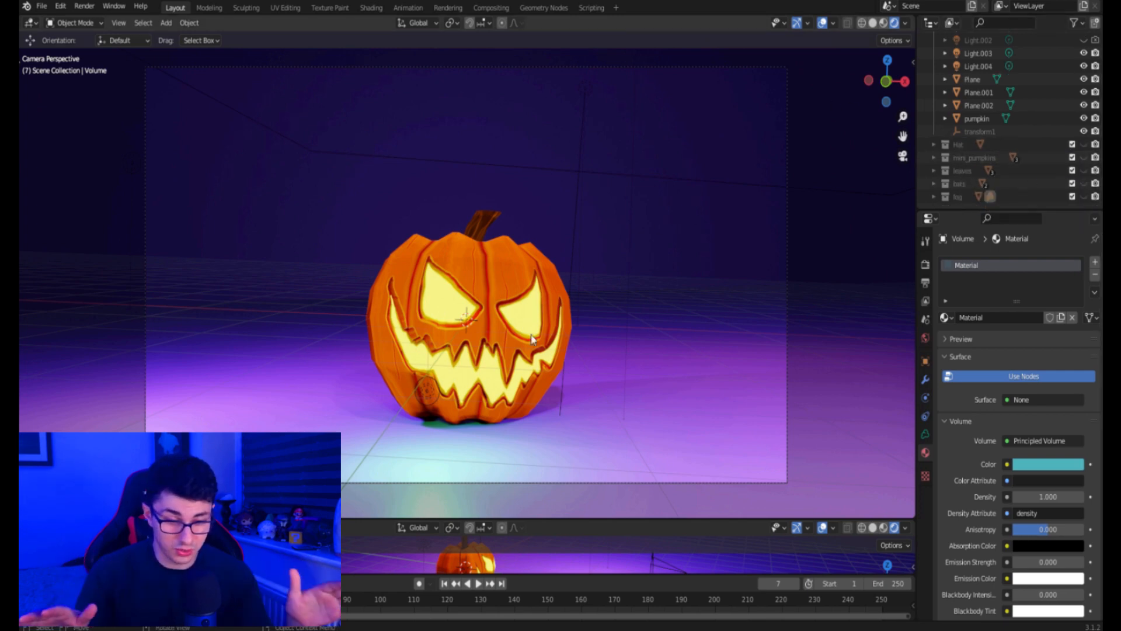
click(1083, 147)
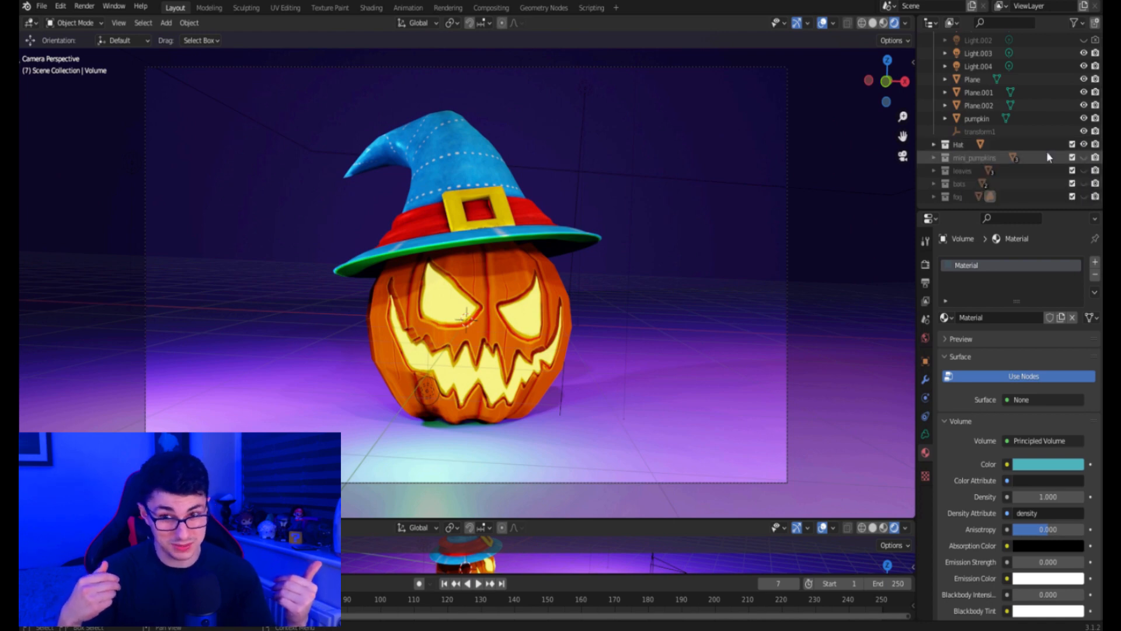
click(1084, 156)
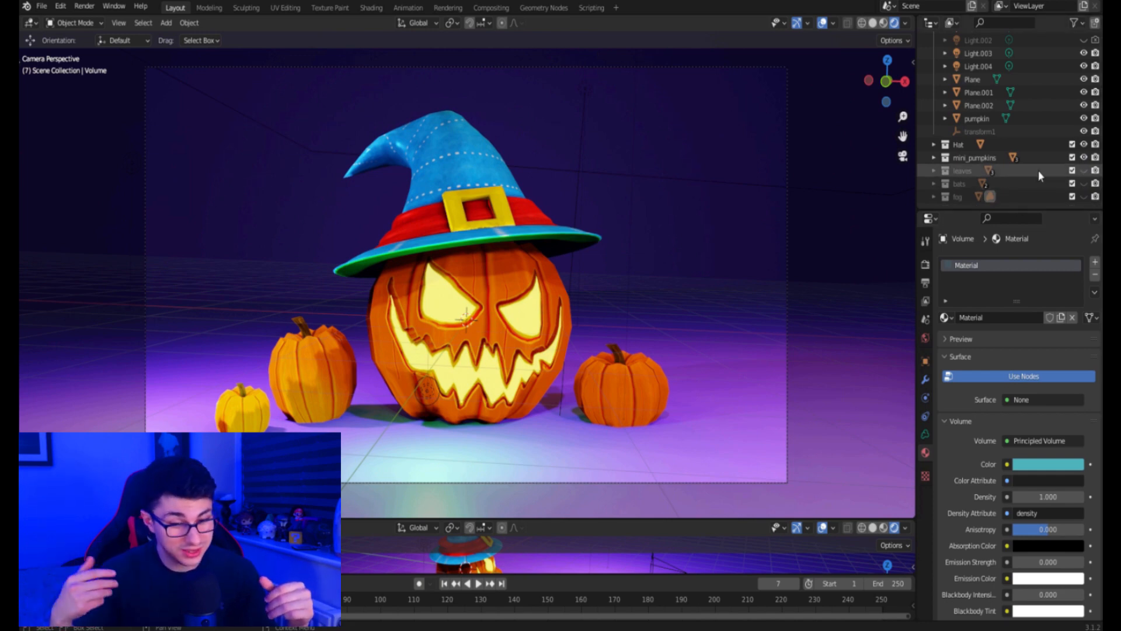
click(1083, 170)
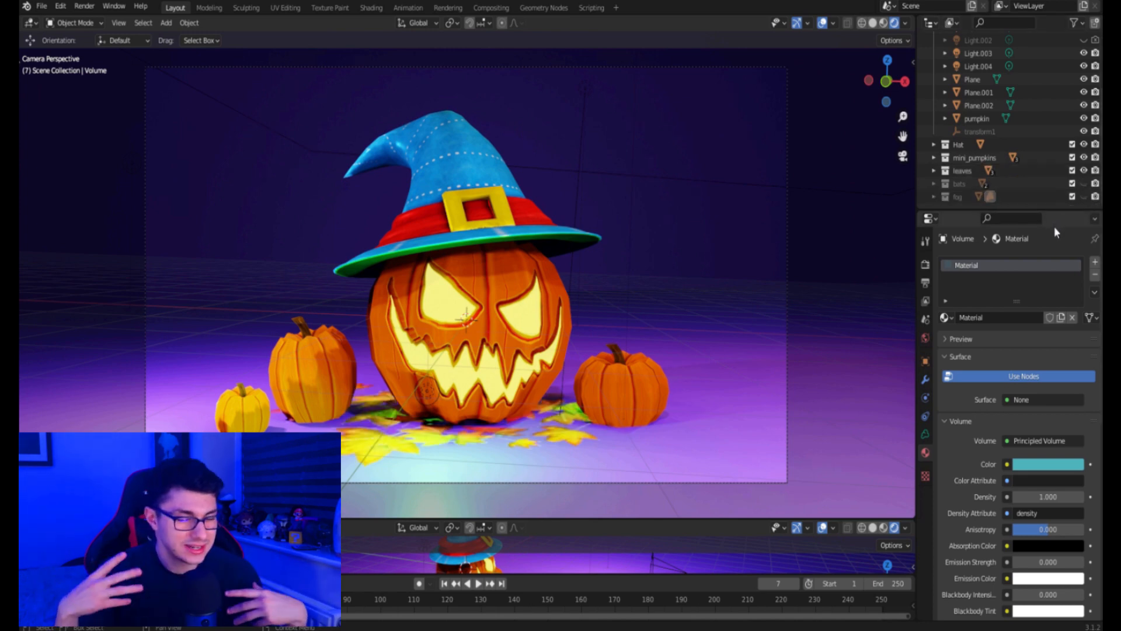
click(1083, 183)
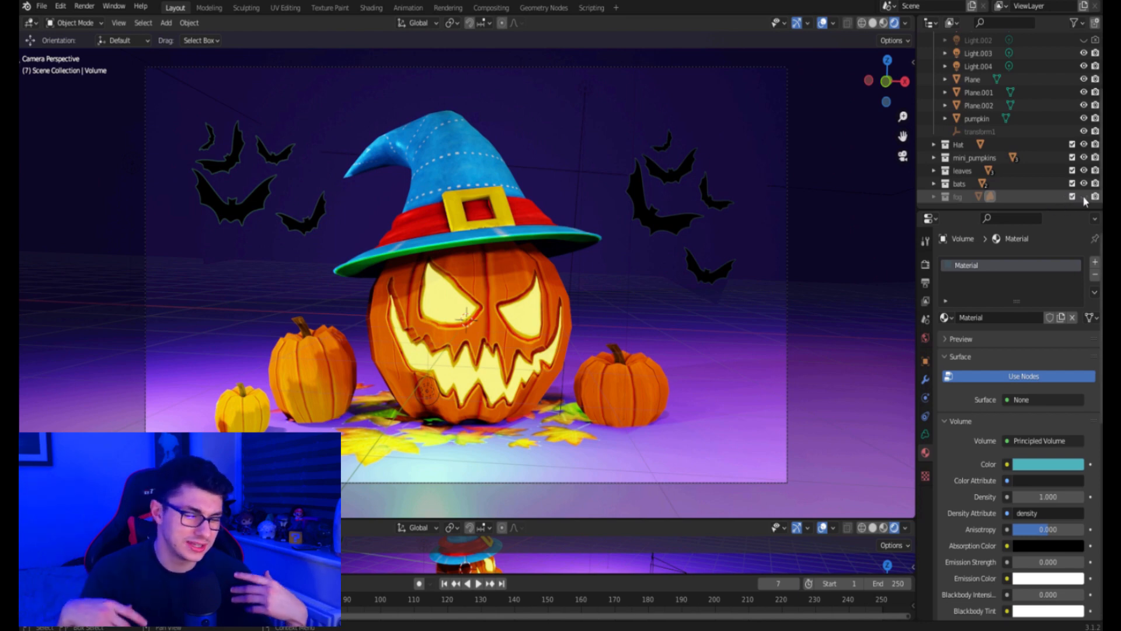
click(1083, 195)
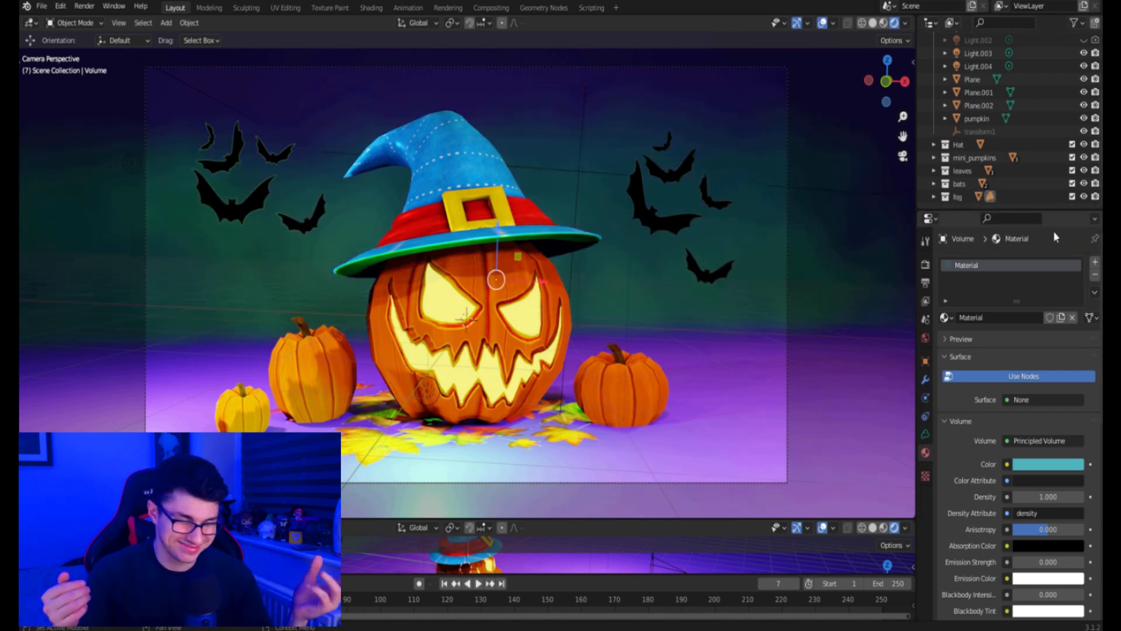